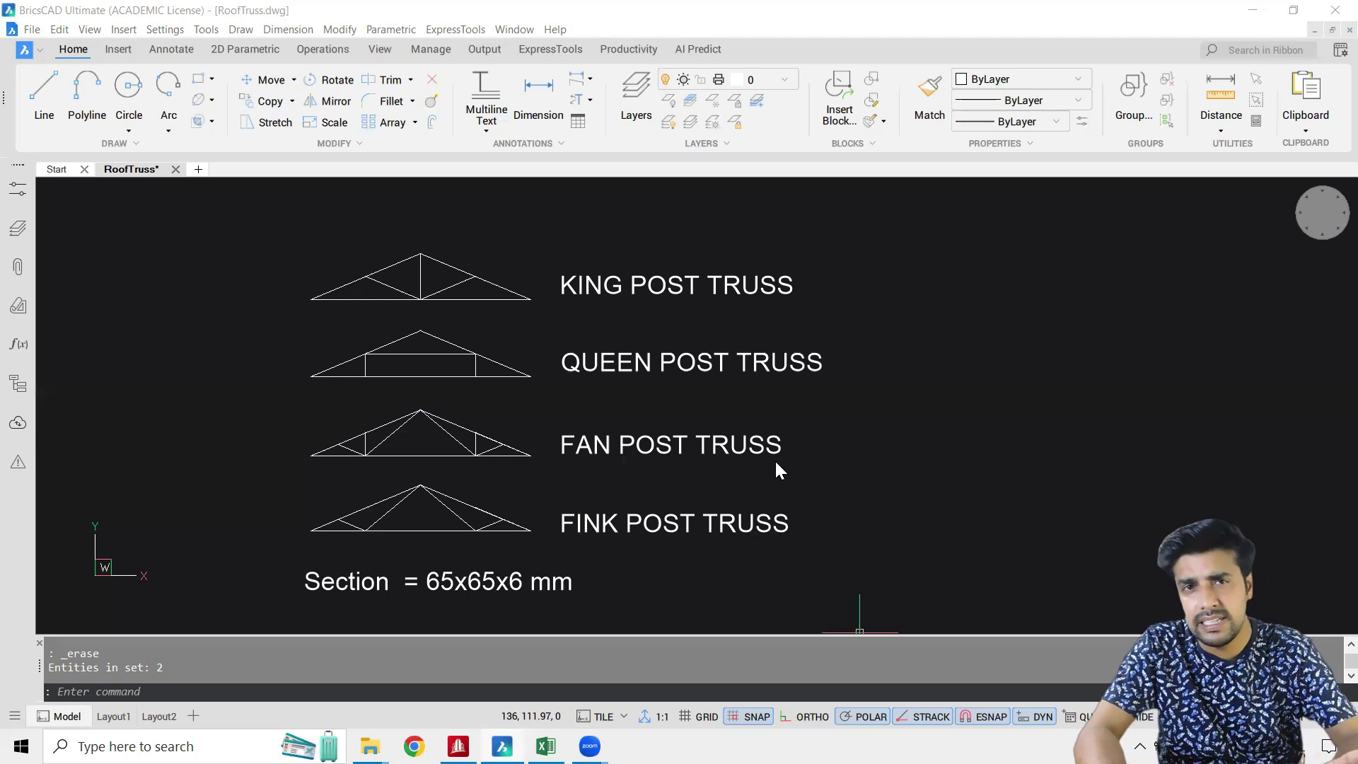
# Try a horizontal dimension across the full span of the king post truss, placed below its bottom chord, and undo it
pyautogui.scroll(2, 372, 297)
pyautogui.click(555, 339)
pyautogui.moveTo(622, 344); pyautogui.dragTo(713, 316, button='middle')
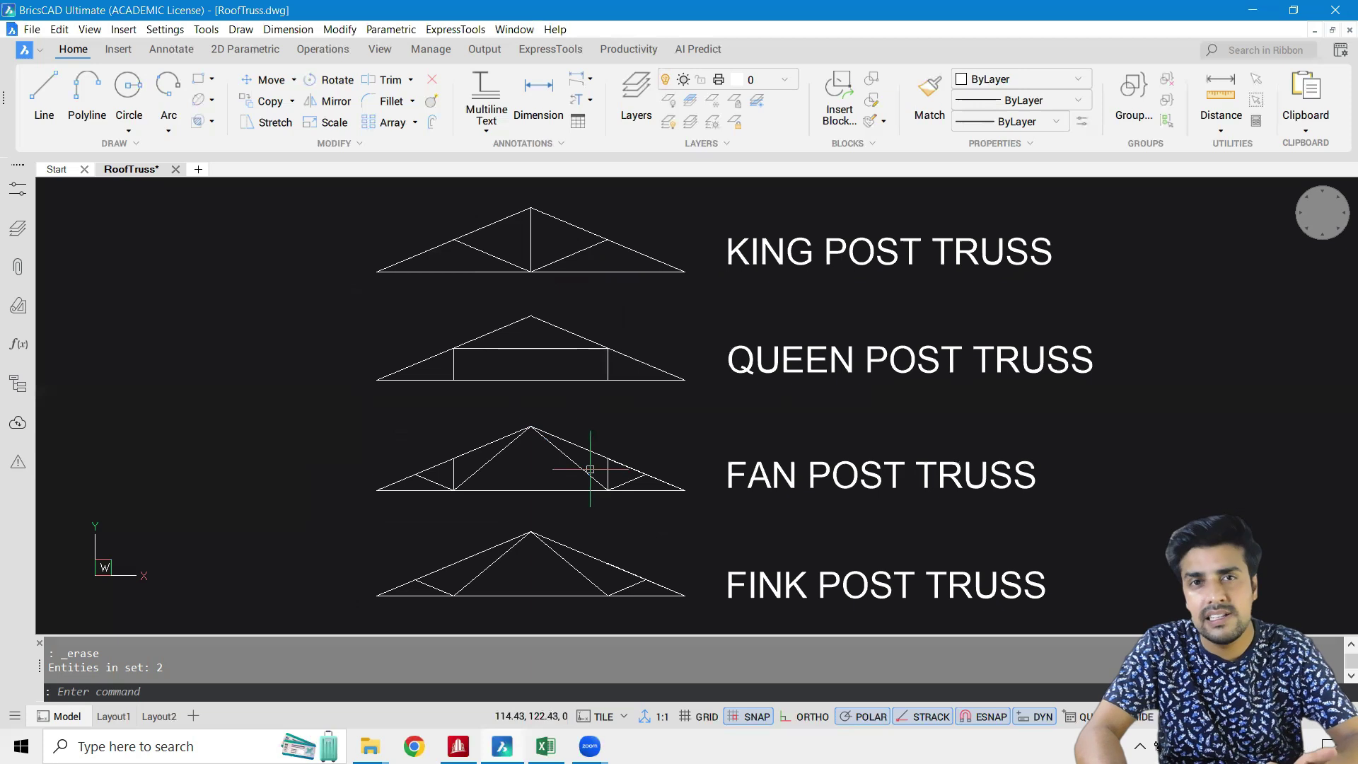
pyautogui.moveTo(552, 447)
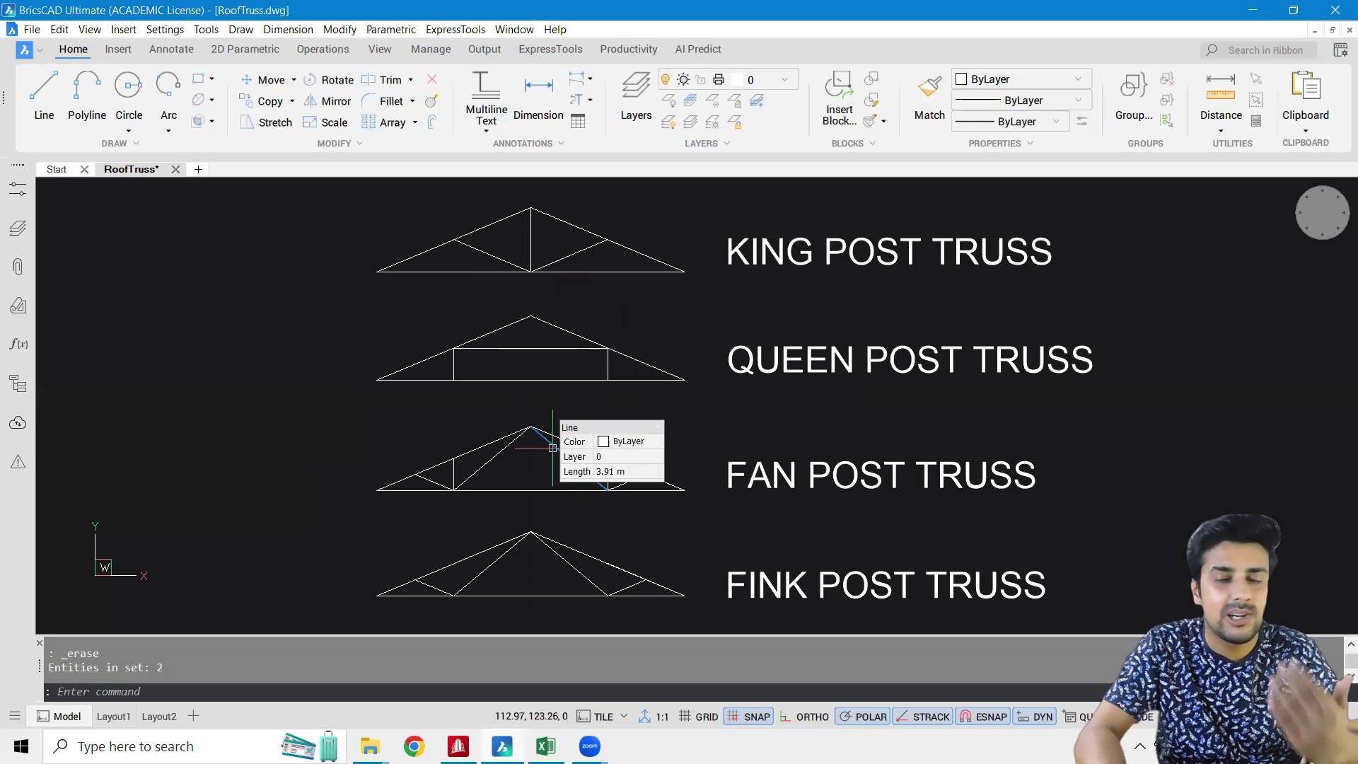
pyautogui.scroll(2, 654, 340)
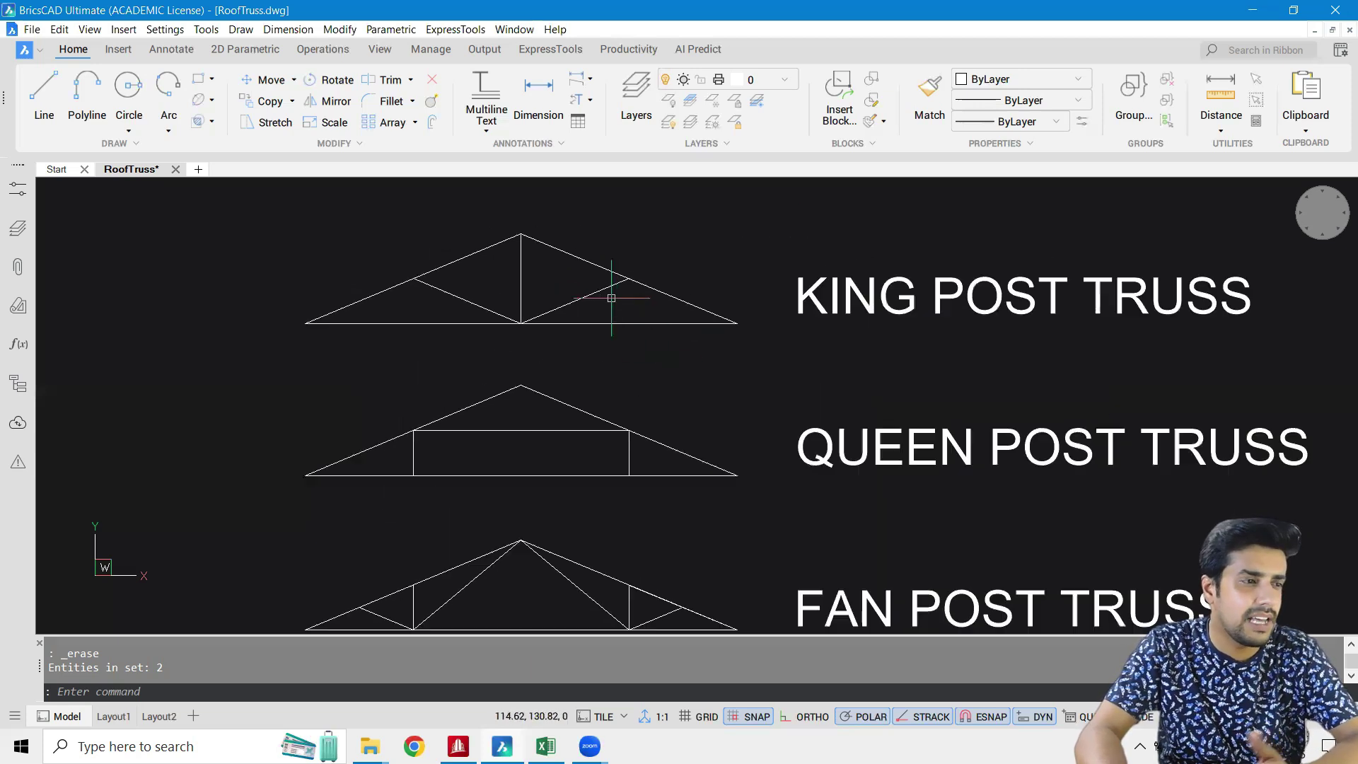
pyautogui.click(538, 96)
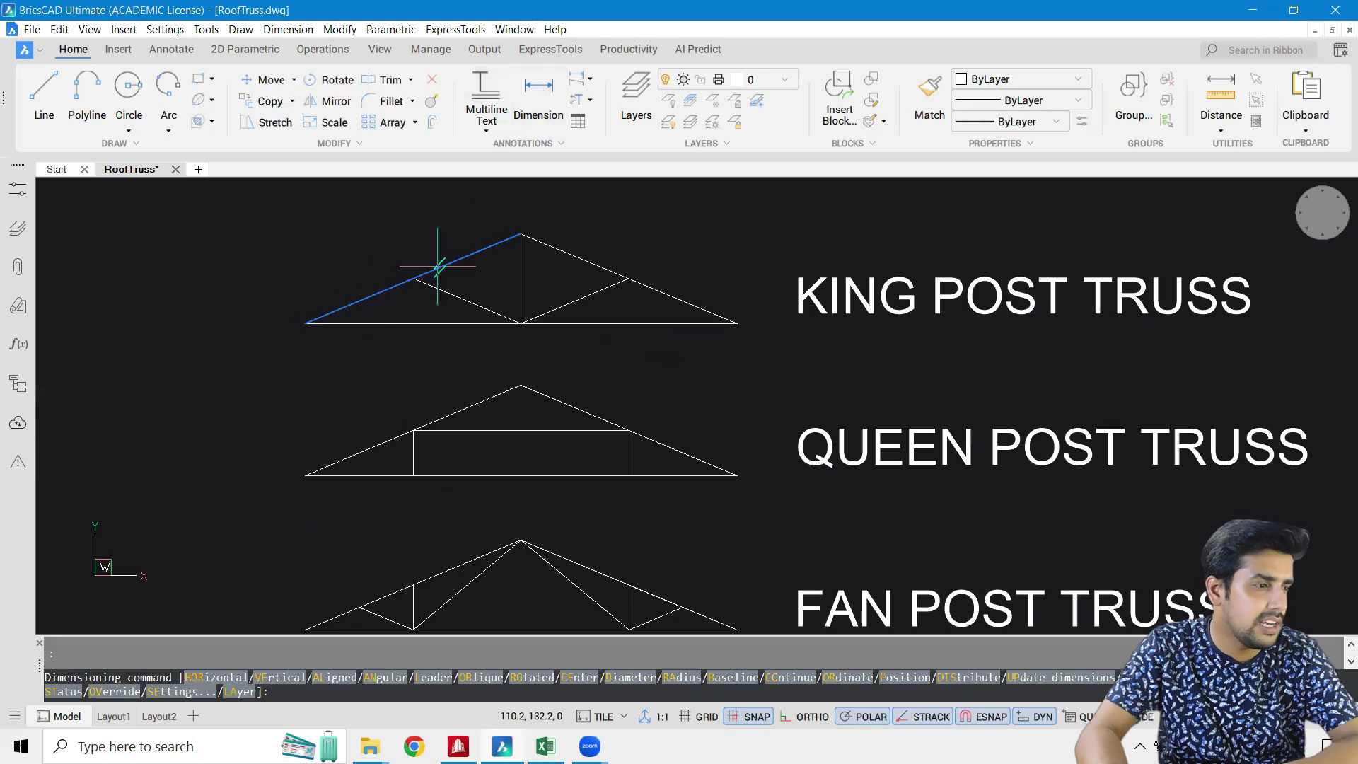
pyautogui.click(305, 323)
pyautogui.click(736, 323)
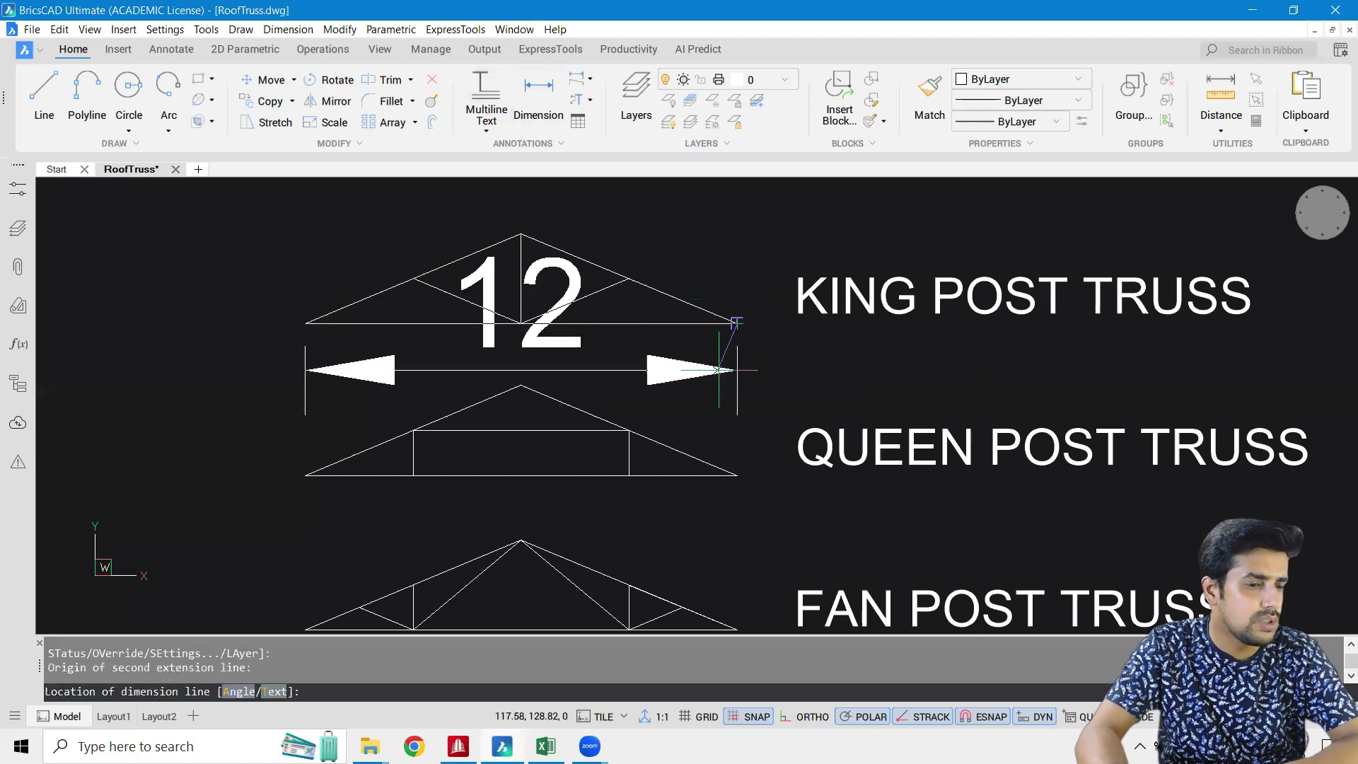
pyautogui.click(718, 369)
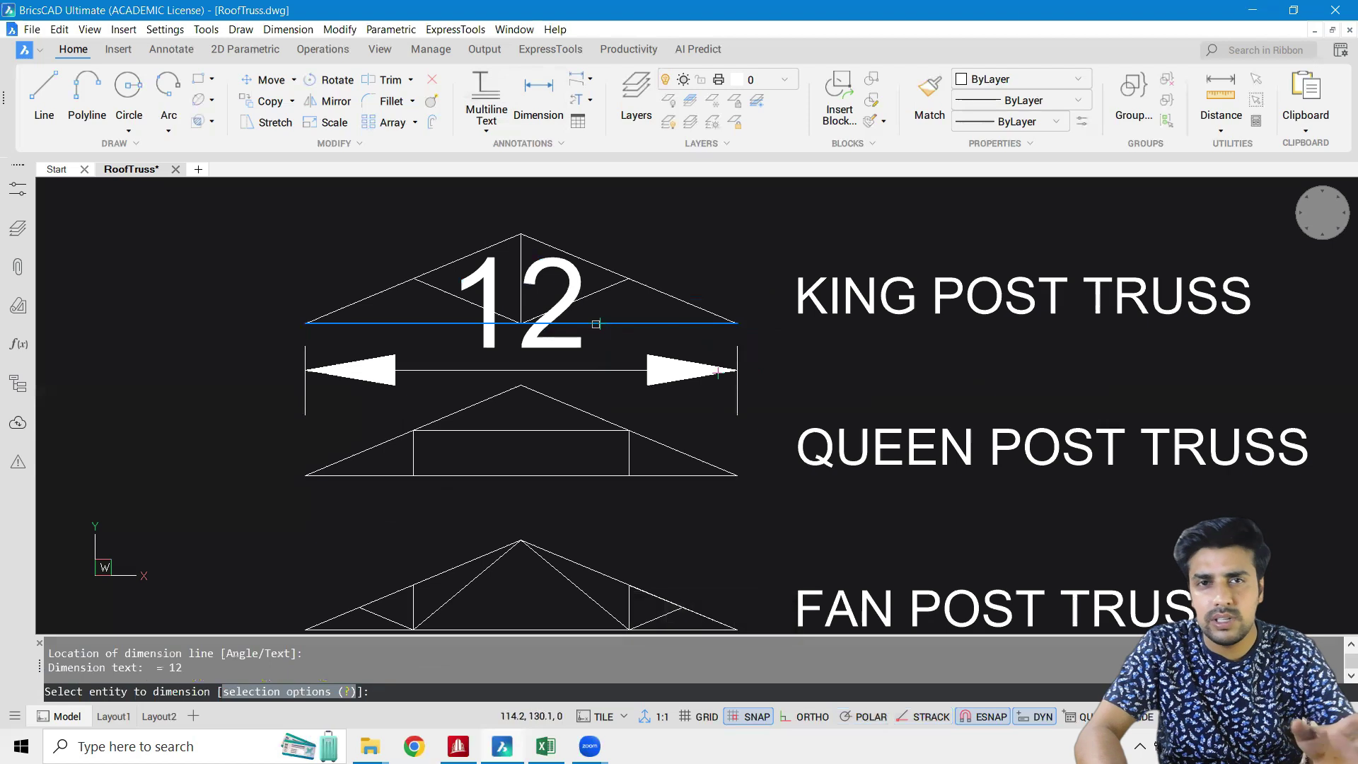
pyautogui.press('Escape')
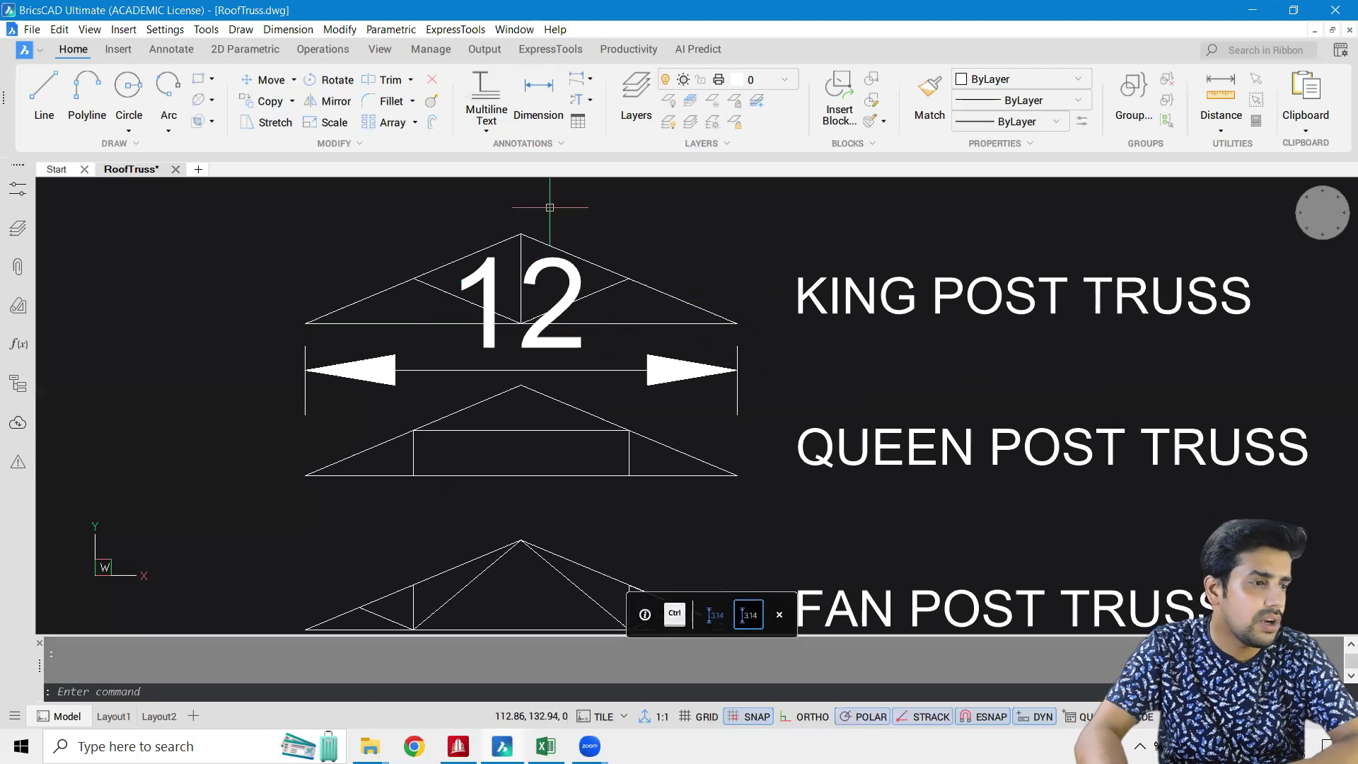
pyautogui.hotkey('ctrl', 'z')
# Dimension the king post truss's height from the middle of its bottom chord to the apex, placing the dimension beside the truss
pyautogui.click(538, 91)
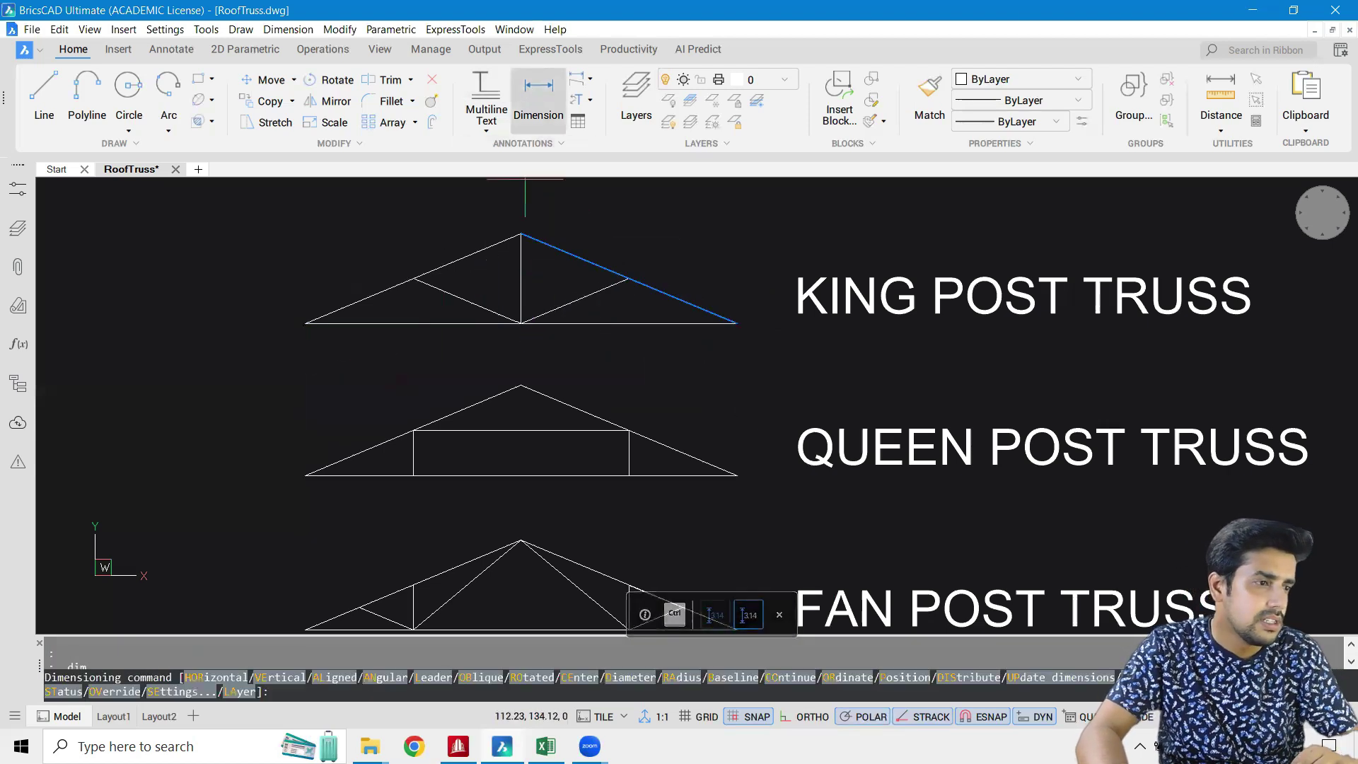
pyautogui.click(521, 323)
pyautogui.click(521, 234)
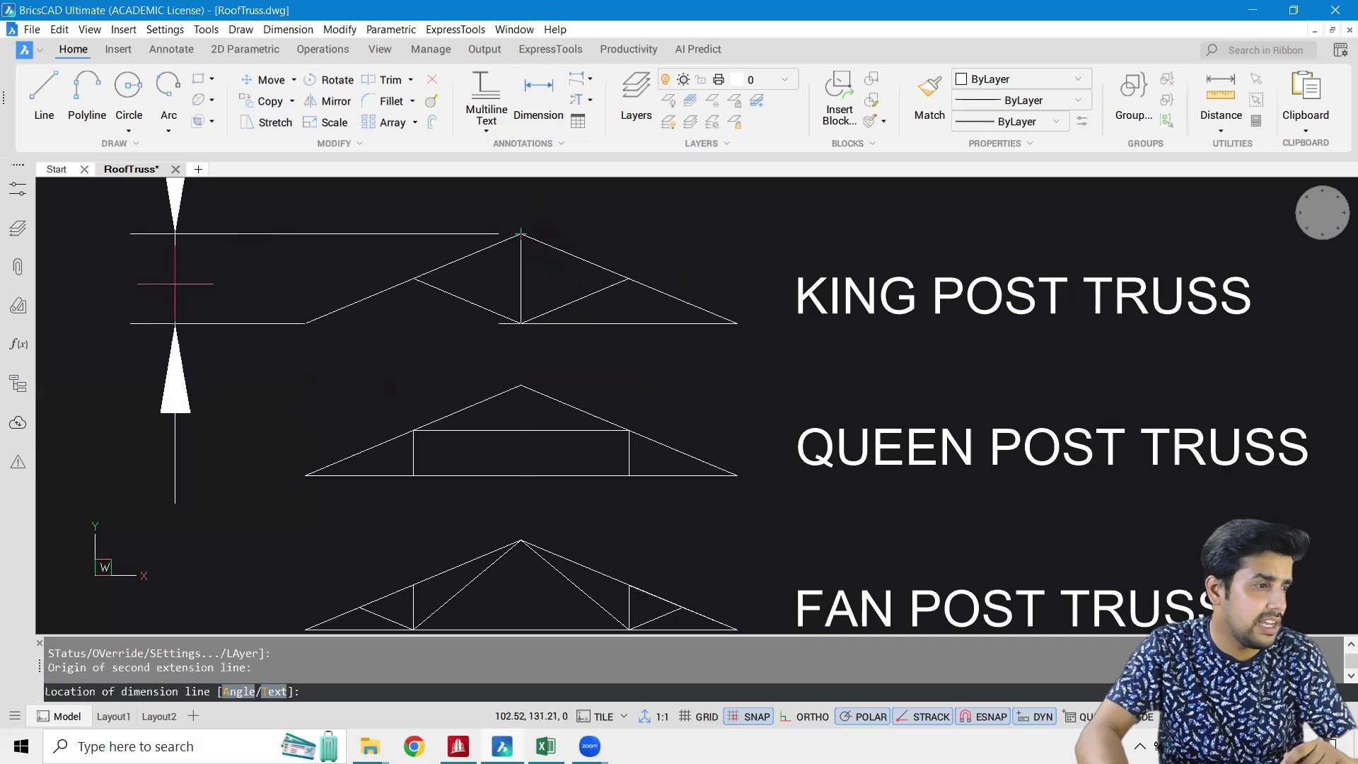
pyautogui.scroll(-5, 283, 309)
pyautogui.scroll(2, 255, 252)
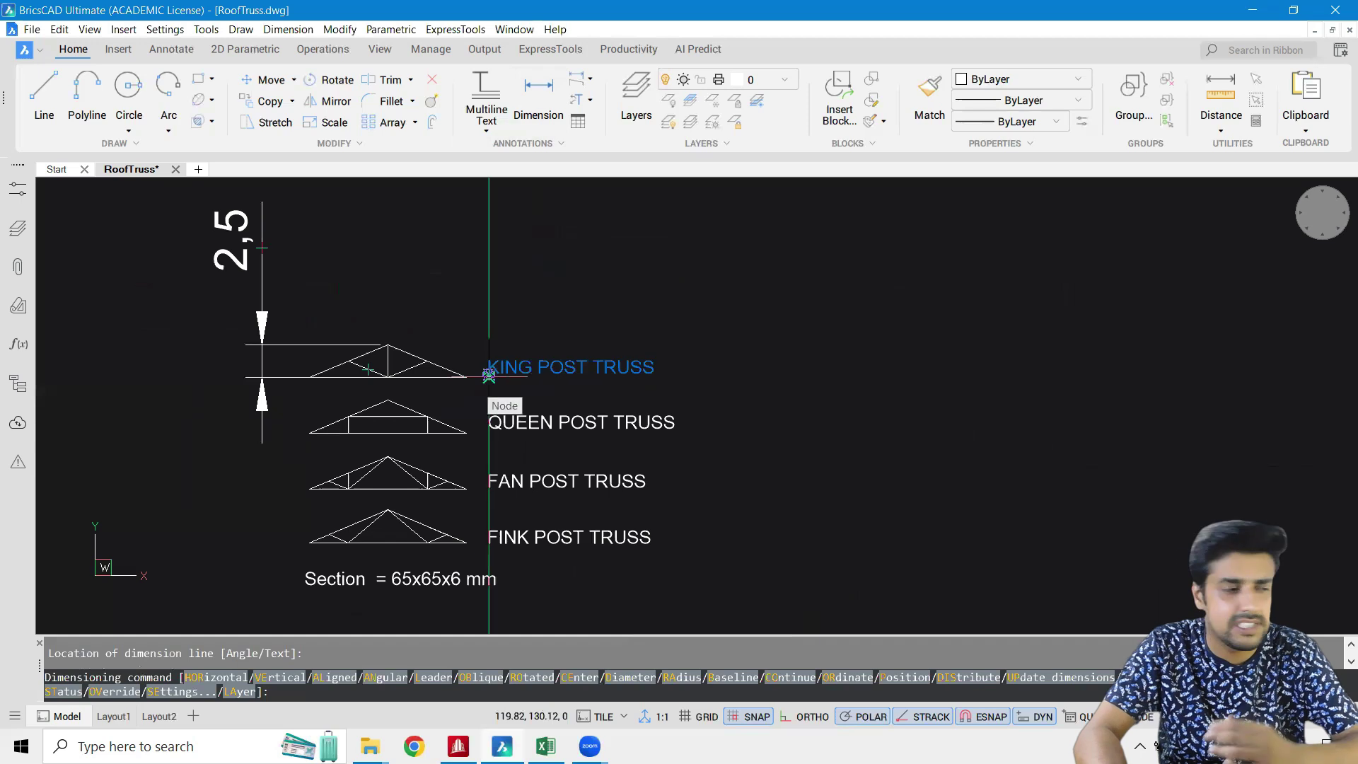
pyautogui.moveTo(520, 551); pyautogui.dragTo(516, 502, button='middle')
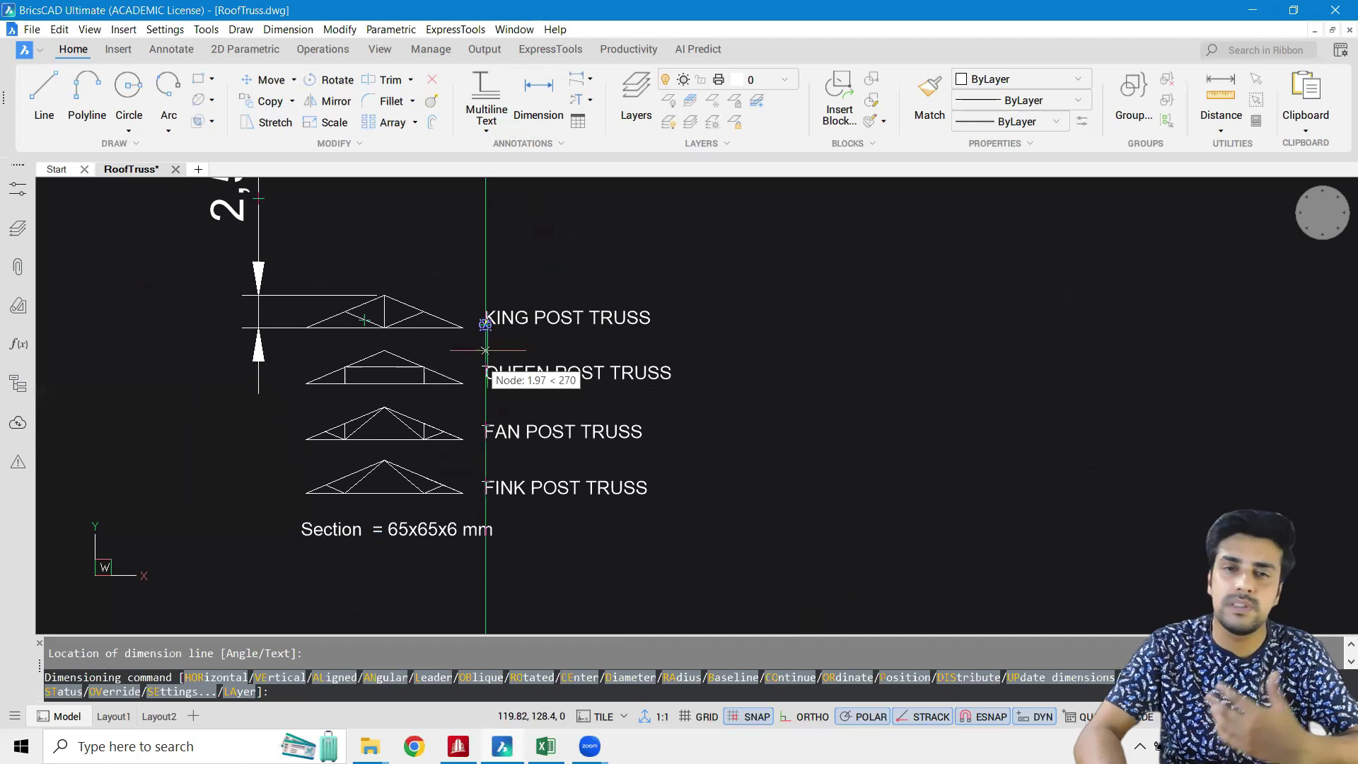
pyautogui.scroll(3, 383, 295)
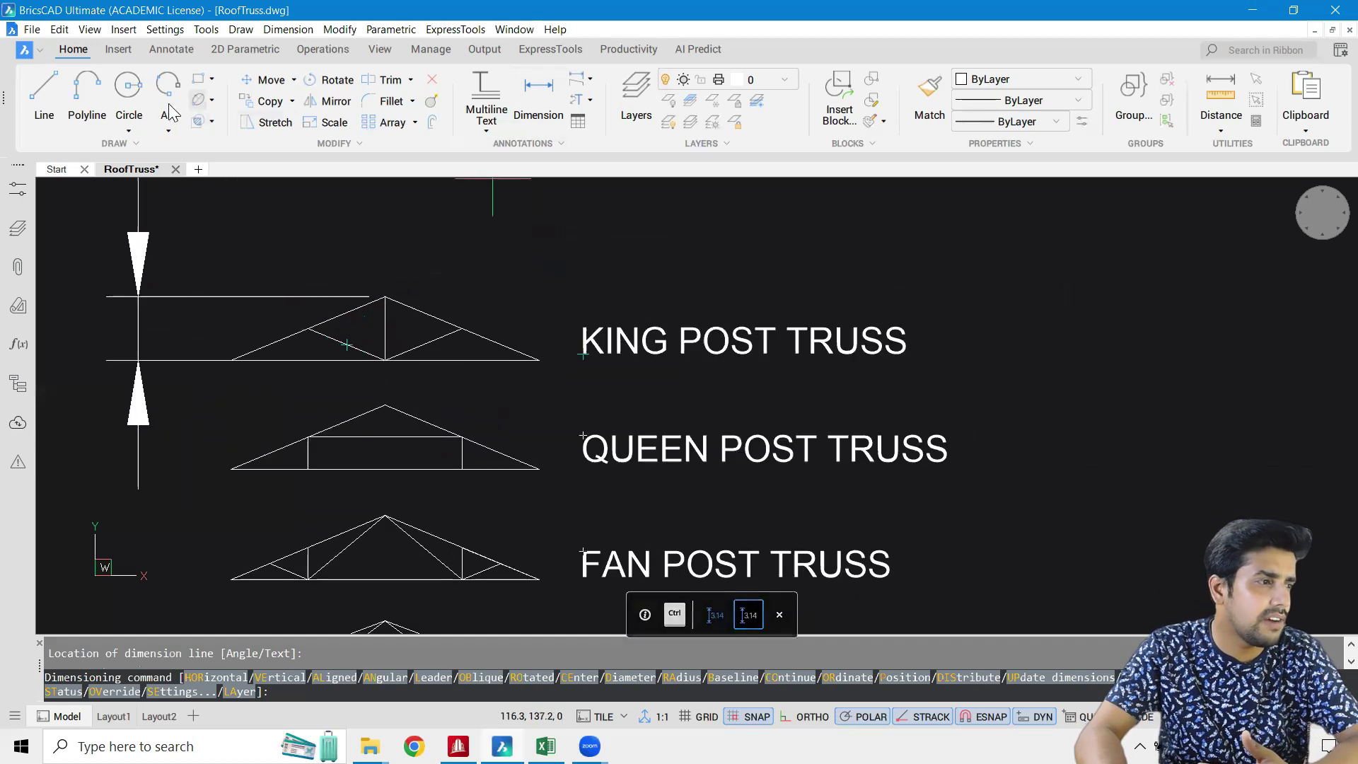
# Draw a trial line at the apex of the king post truss, and undo it together with the height dimension
pyautogui.click(49, 90)
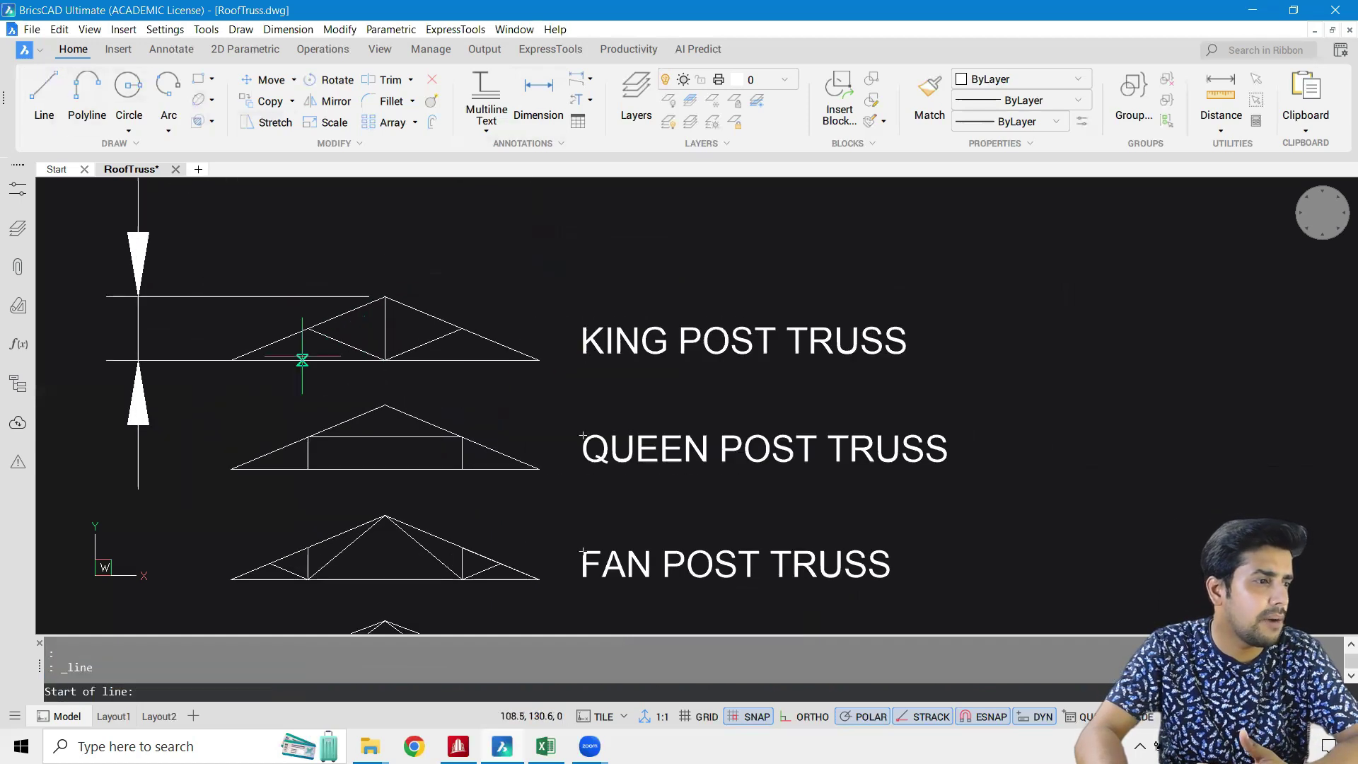
pyautogui.click(385, 297)
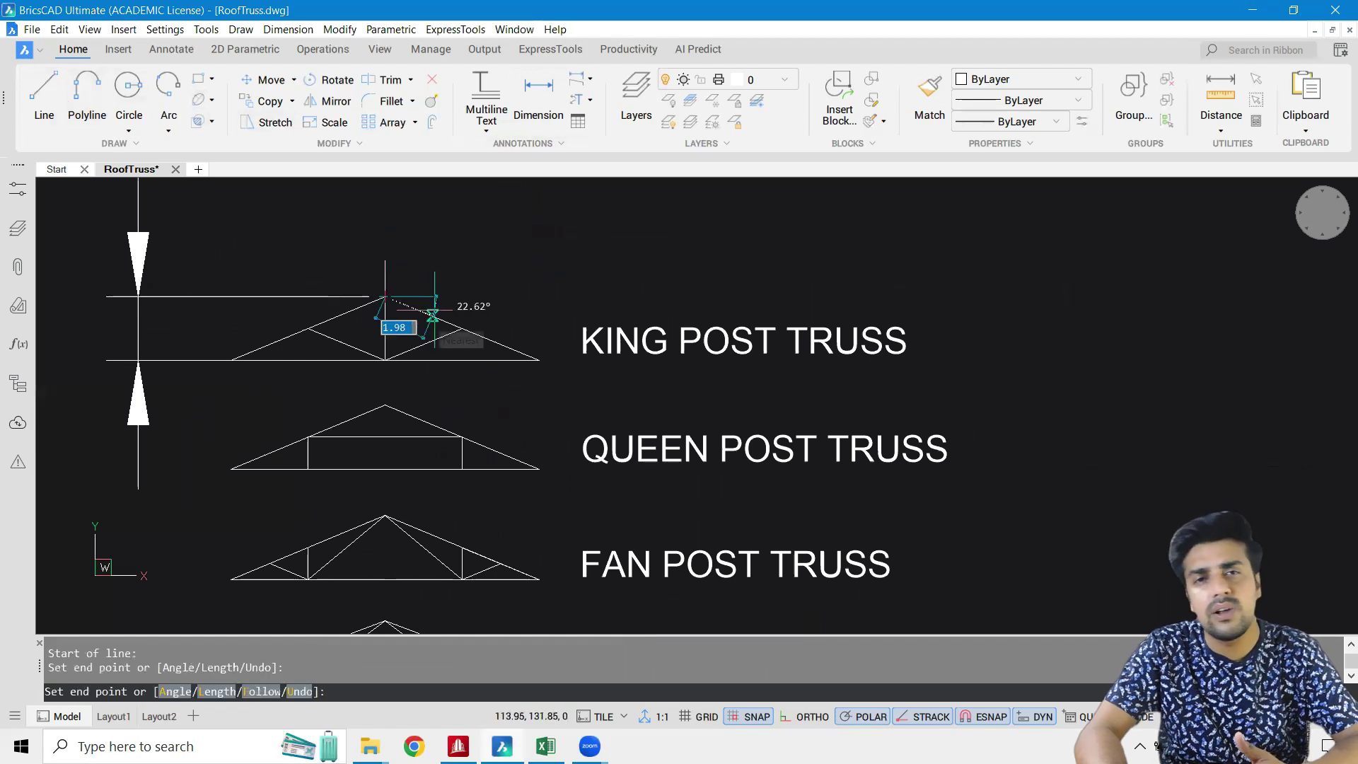
pyautogui.press('Escape')
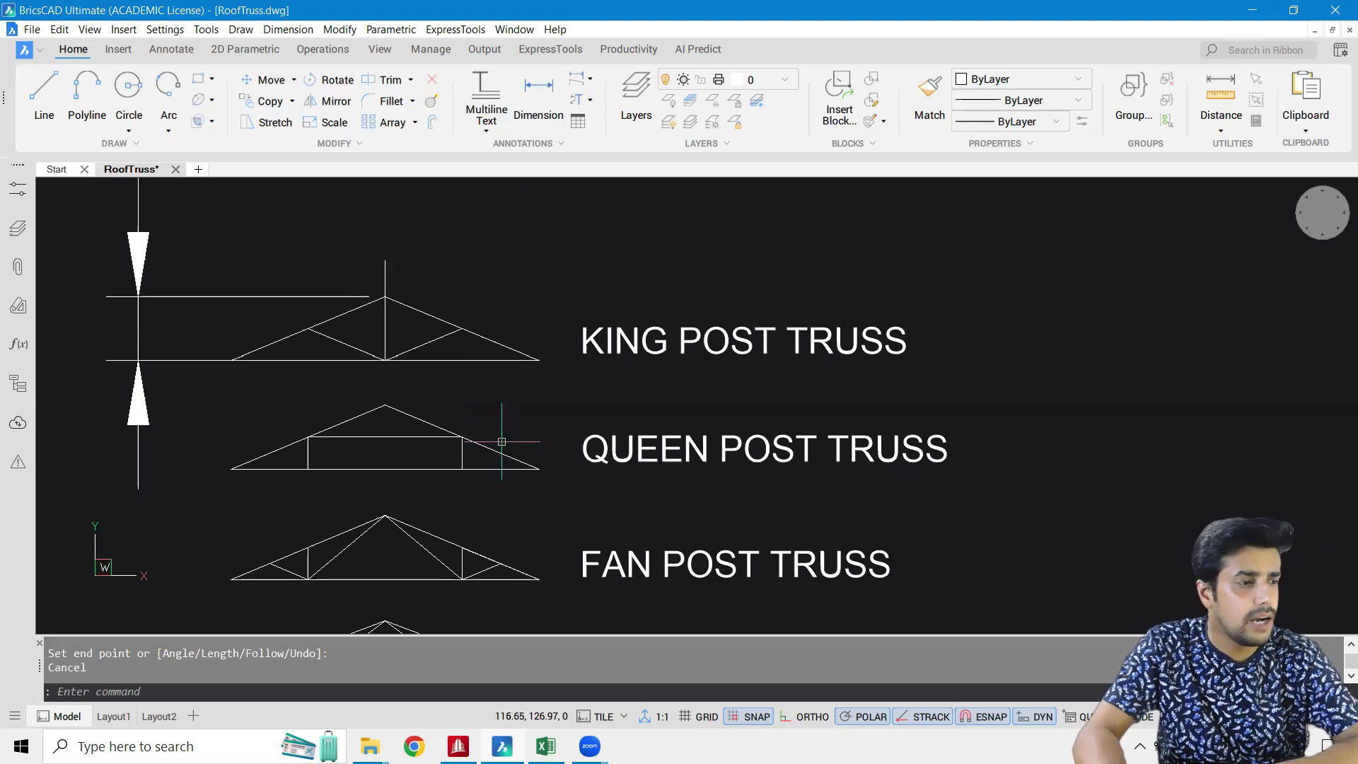
pyautogui.hotkey('ctrl', 'z')
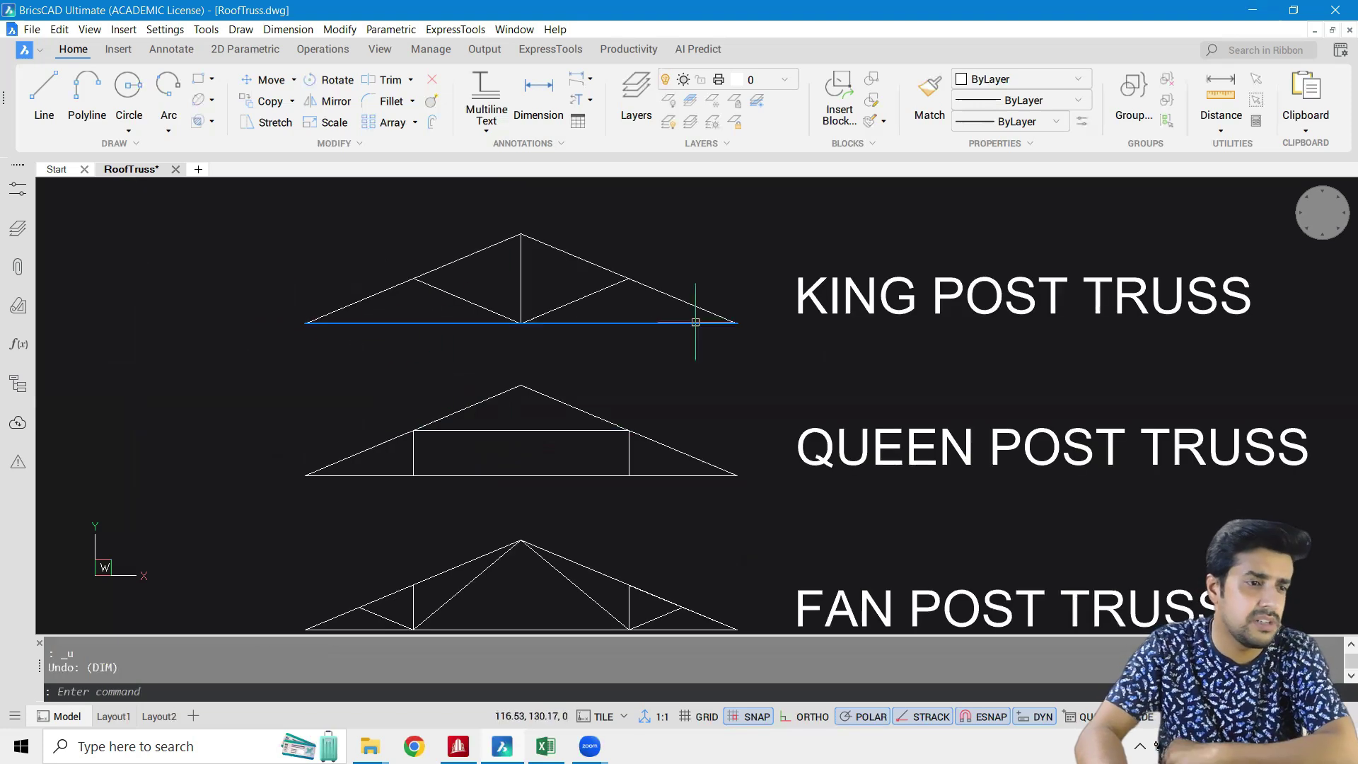
# Create a new drawing and set its insertion units to Meters
pyautogui.moveTo(698, 316); pyautogui.dragTo(668, 353, button='middle')
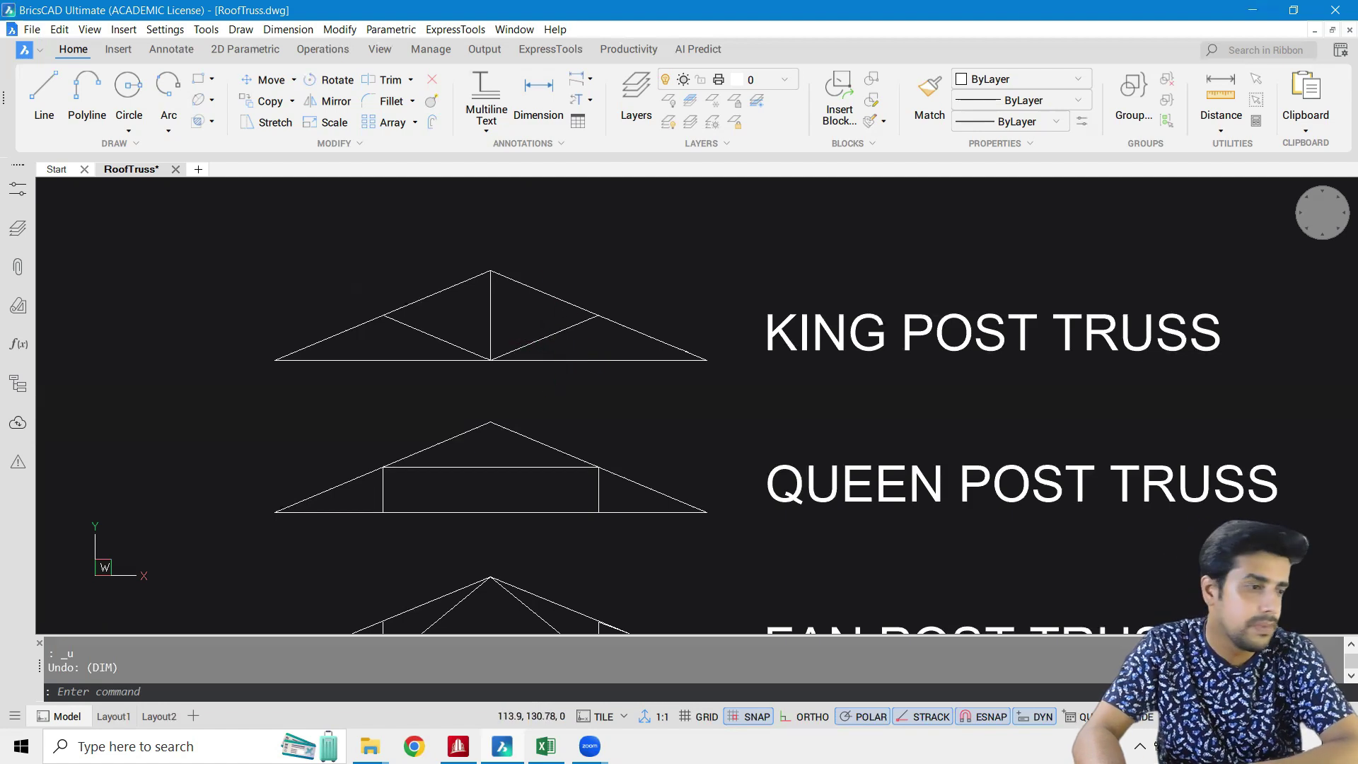
pyautogui.moveTo(527, 340); pyautogui.dragTo(569, 351, button='middle')
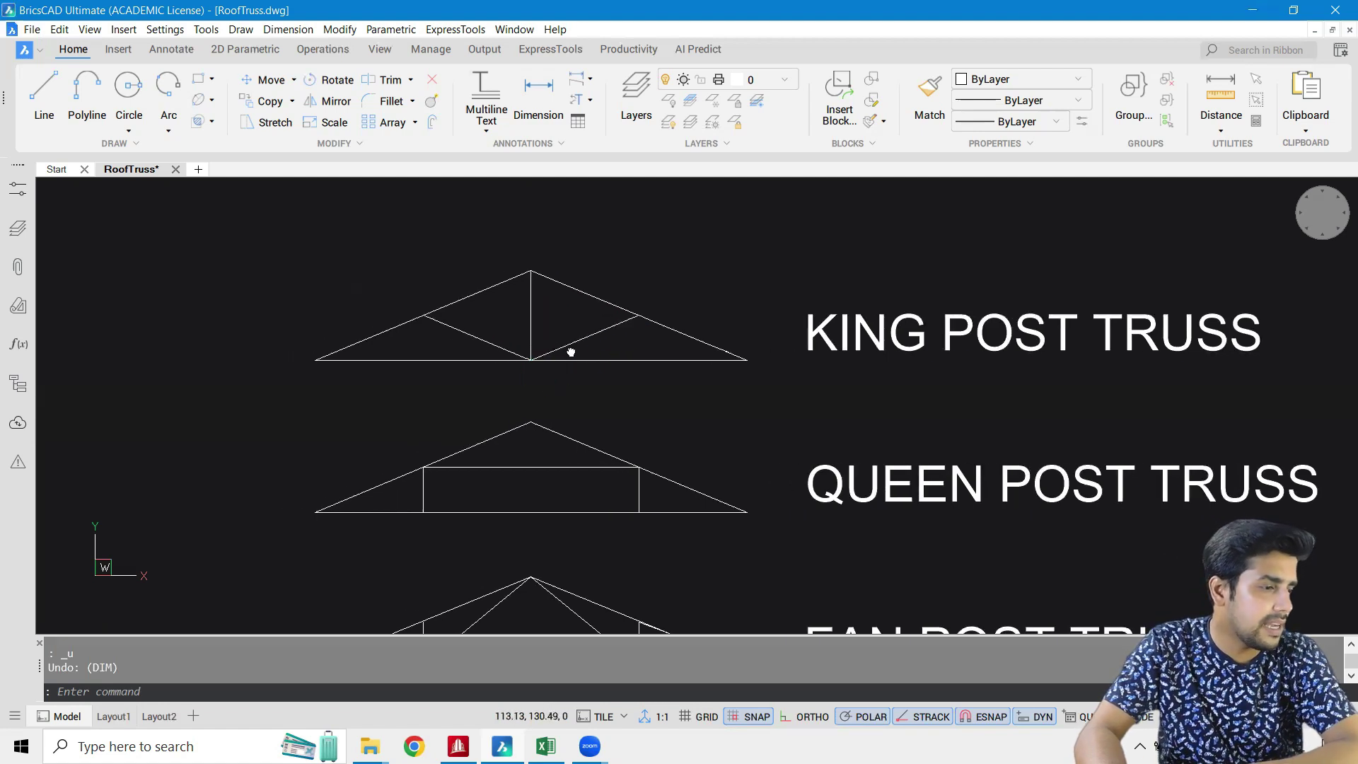
pyautogui.click(198, 169)
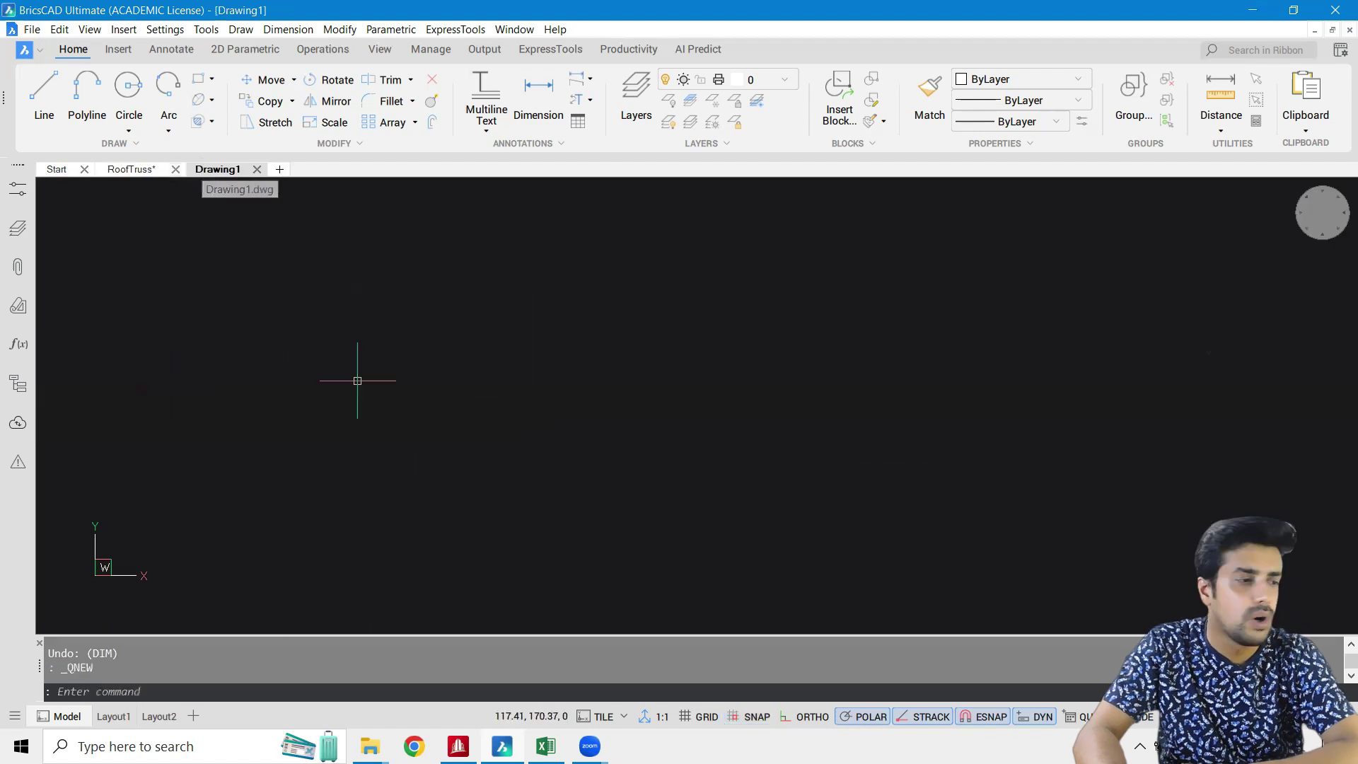
pyautogui.write('UN')
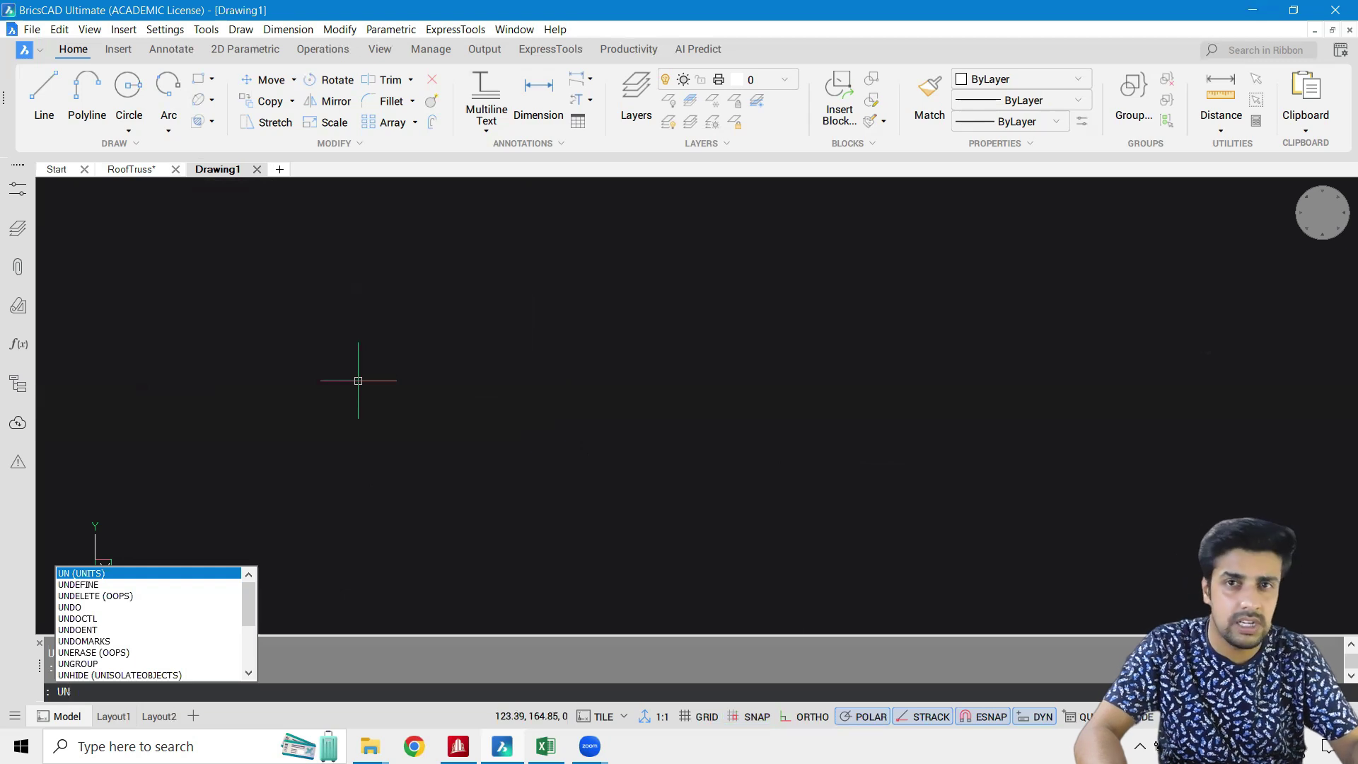
pyautogui.press('Return')
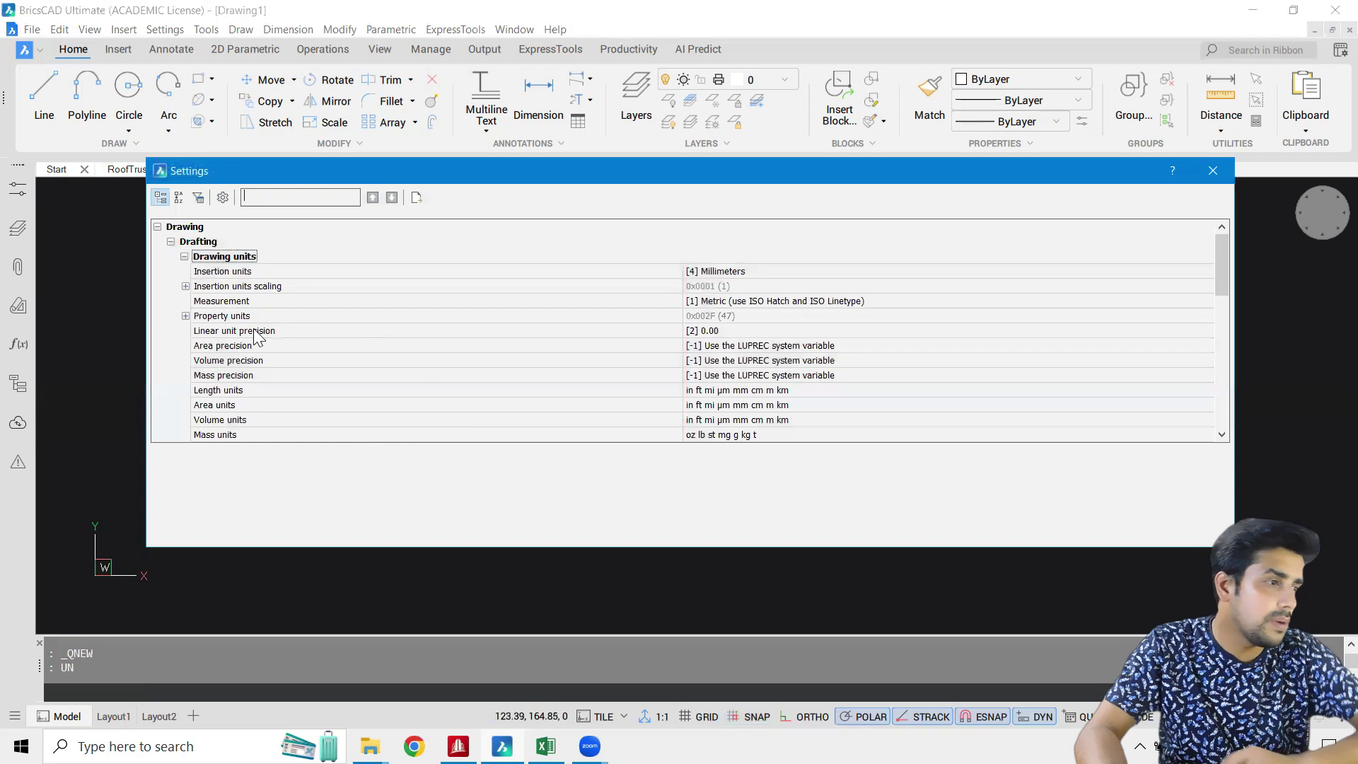
pyautogui.click(749, 286)
pyautogui.click(749, 272)
pyautogui.click(1206, 271)
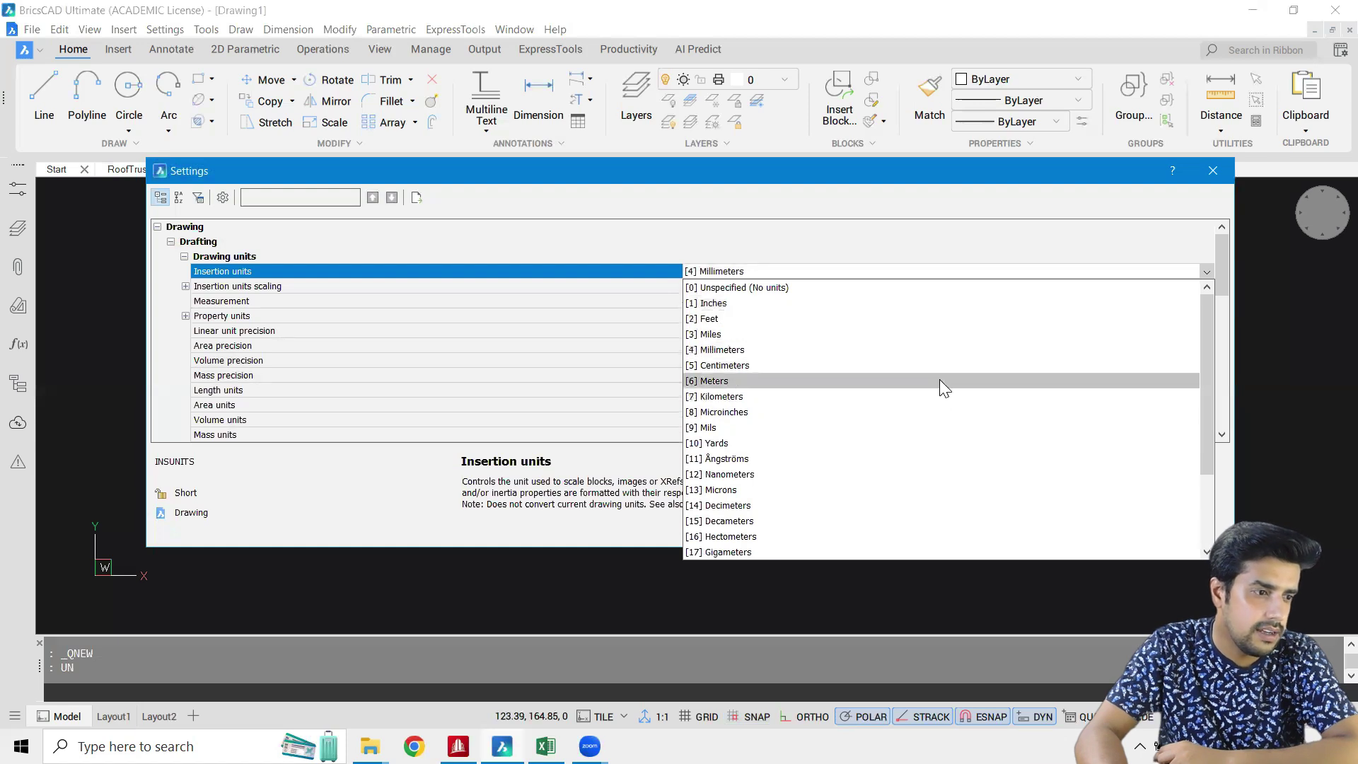
pyautogui.click(940, 380)
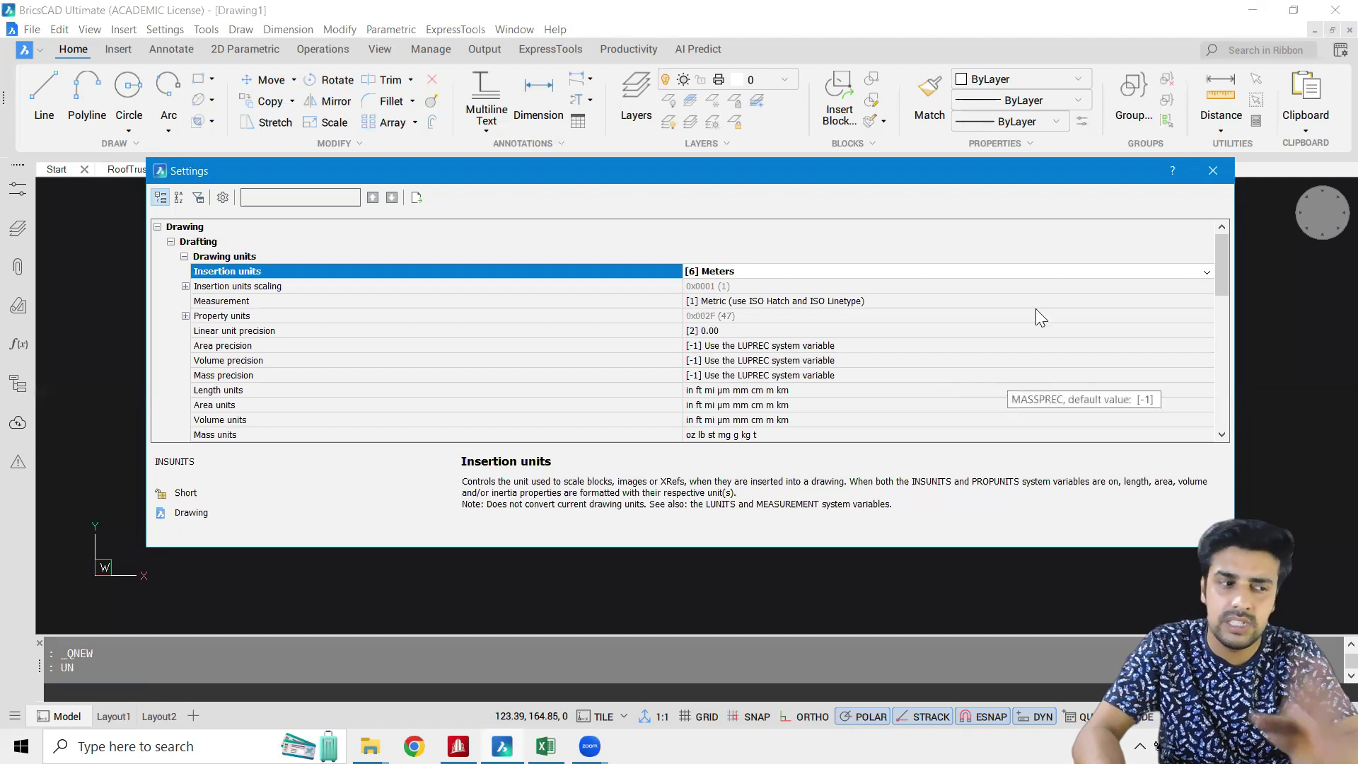
pyautogui.click(1220, 175)
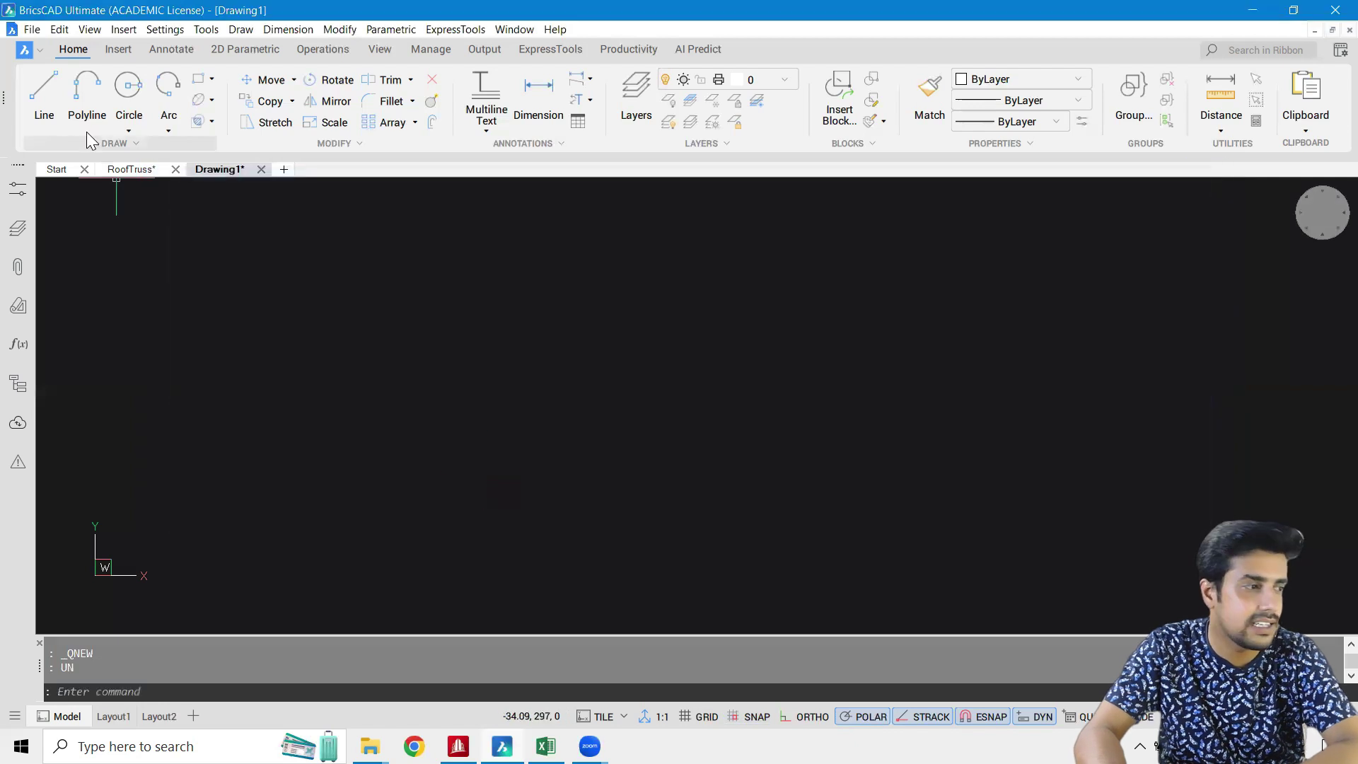
# Copy the complete king post truss without its label from the RoofTruss drawing and paste it into Drawing1
pyautogui.click(119, 170)
pyautogui.click(292, 266)
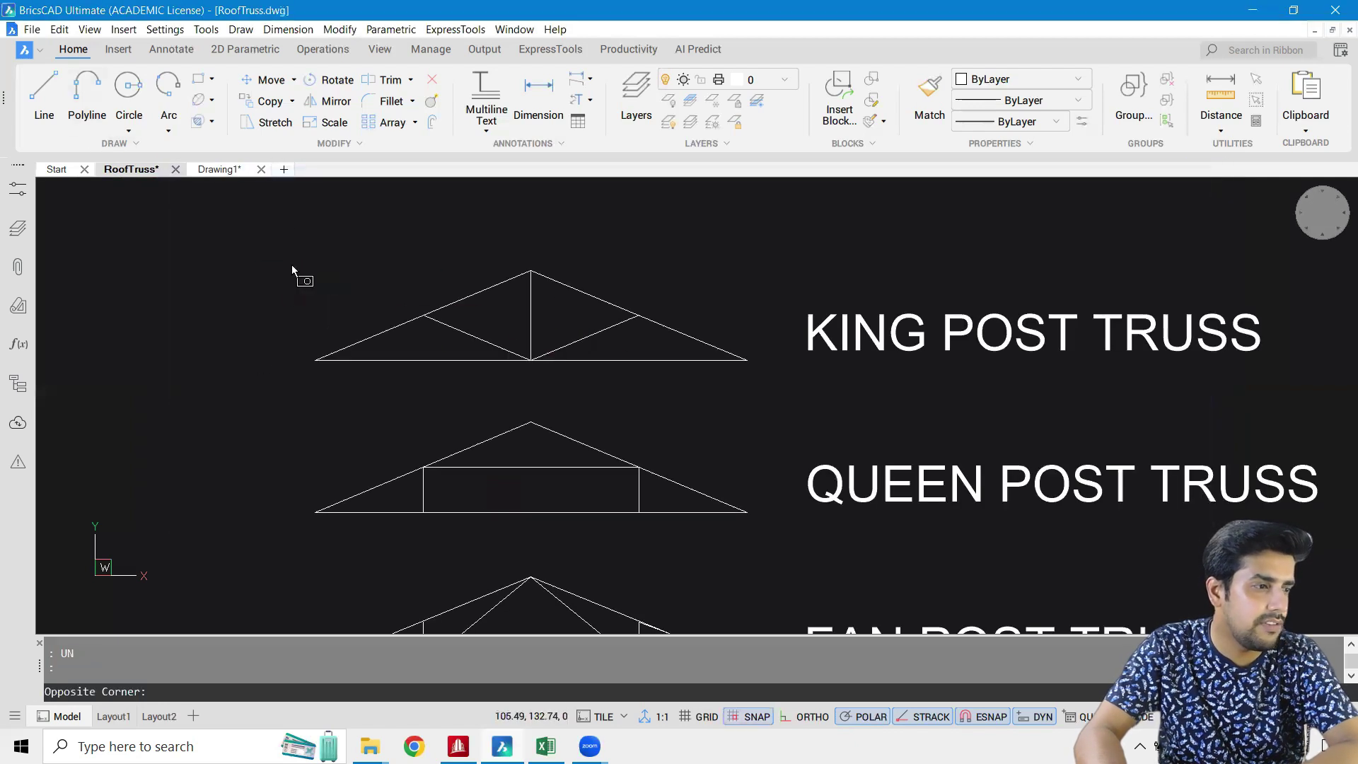
pyautogui.click(761, 384)
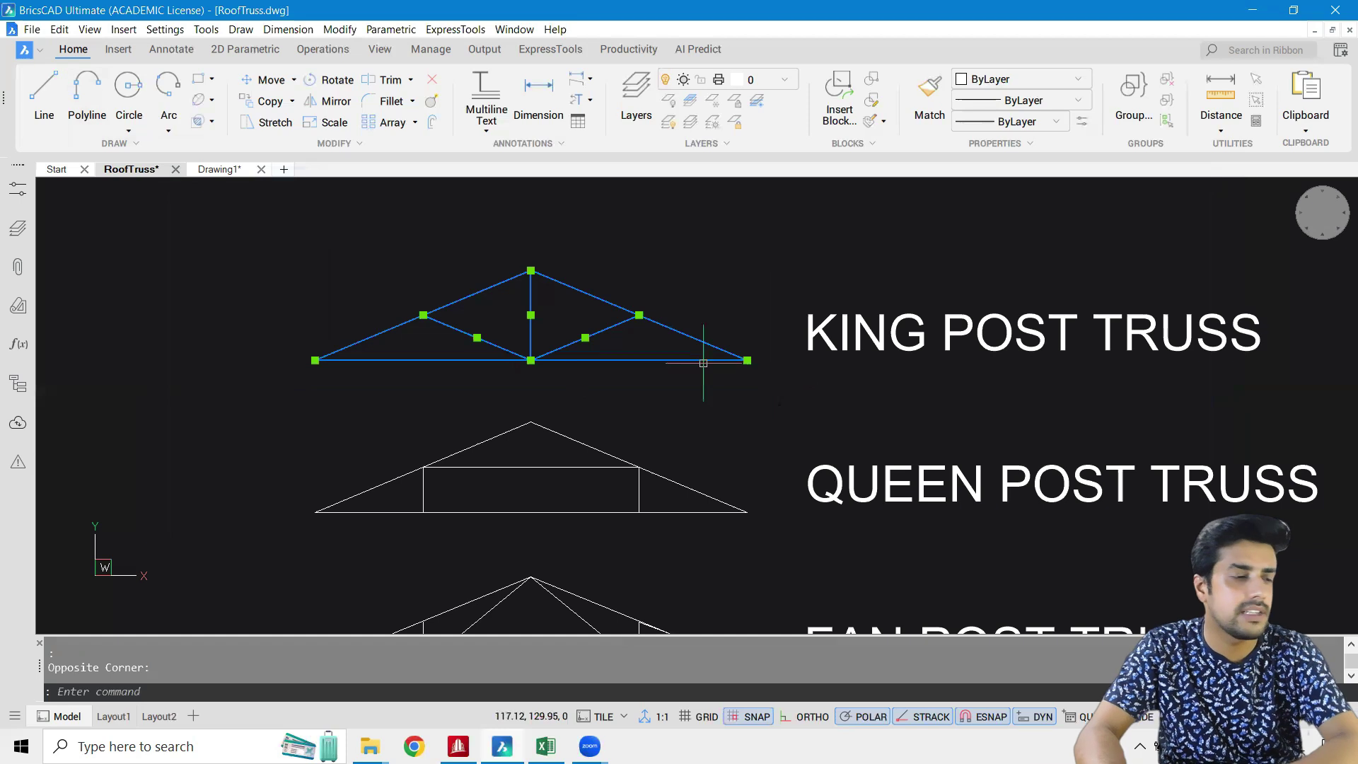
pyautogui.hotkey('ctrl', 'c')
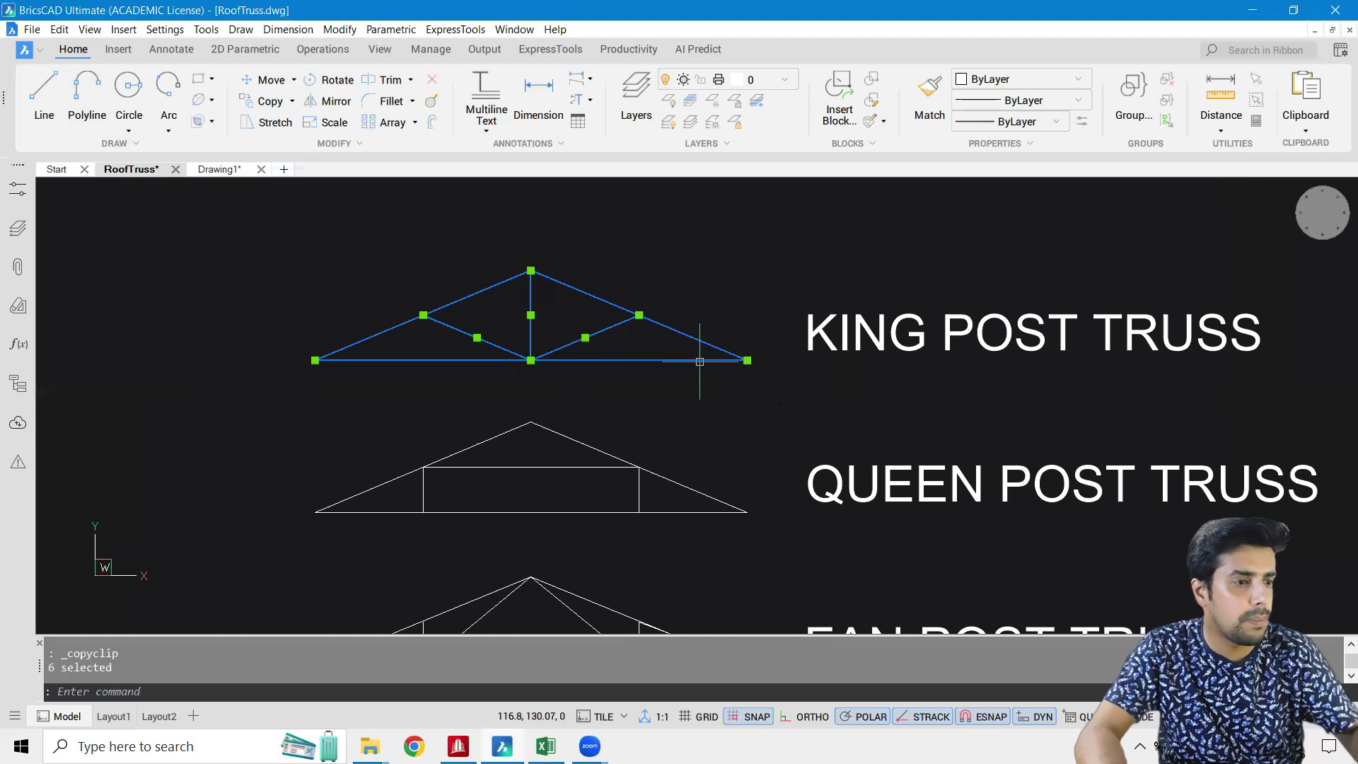
pyautogui.click(241, 170)
pyautogui.hotkey('ctrl', 'v')
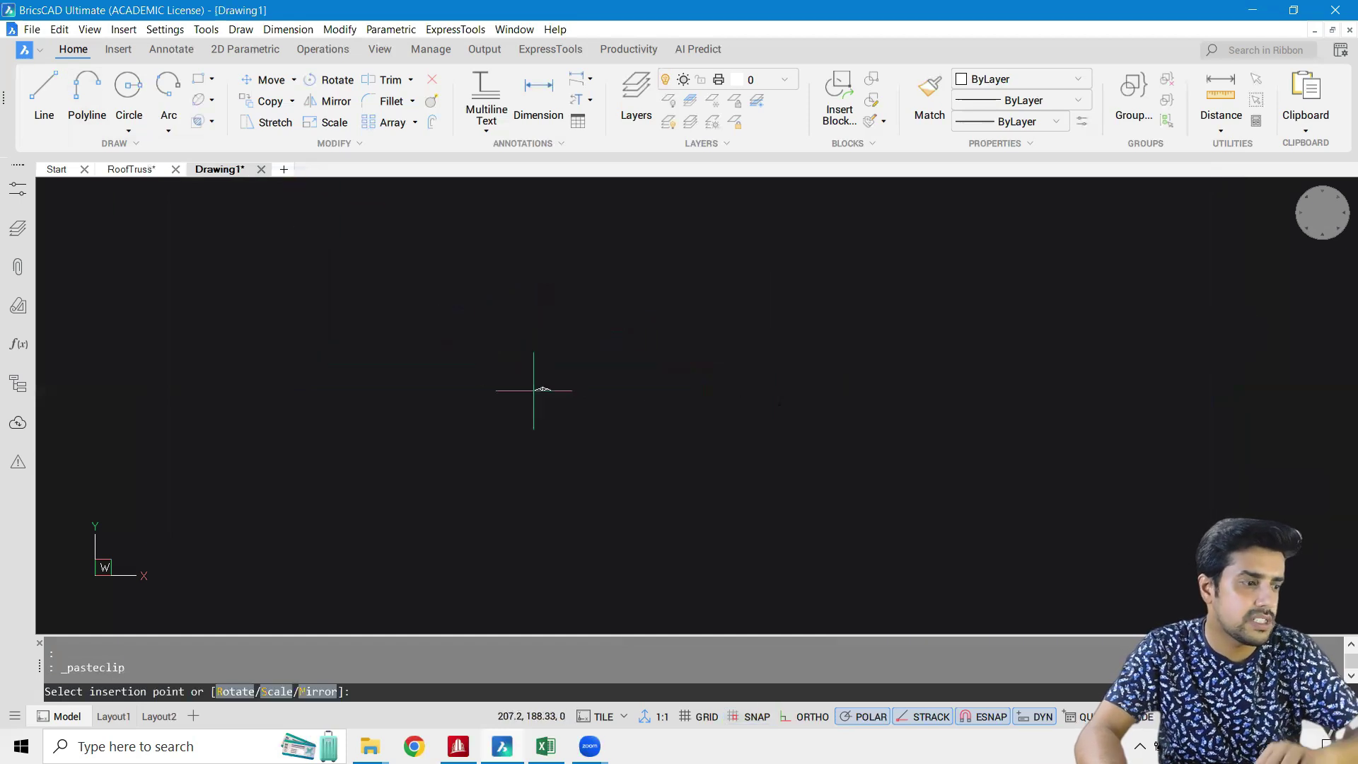
pyautogui.click(541, 393)
pyautogui.scroll(5, 521, 388)
pyautogui.scroll(-3, 613, 465)
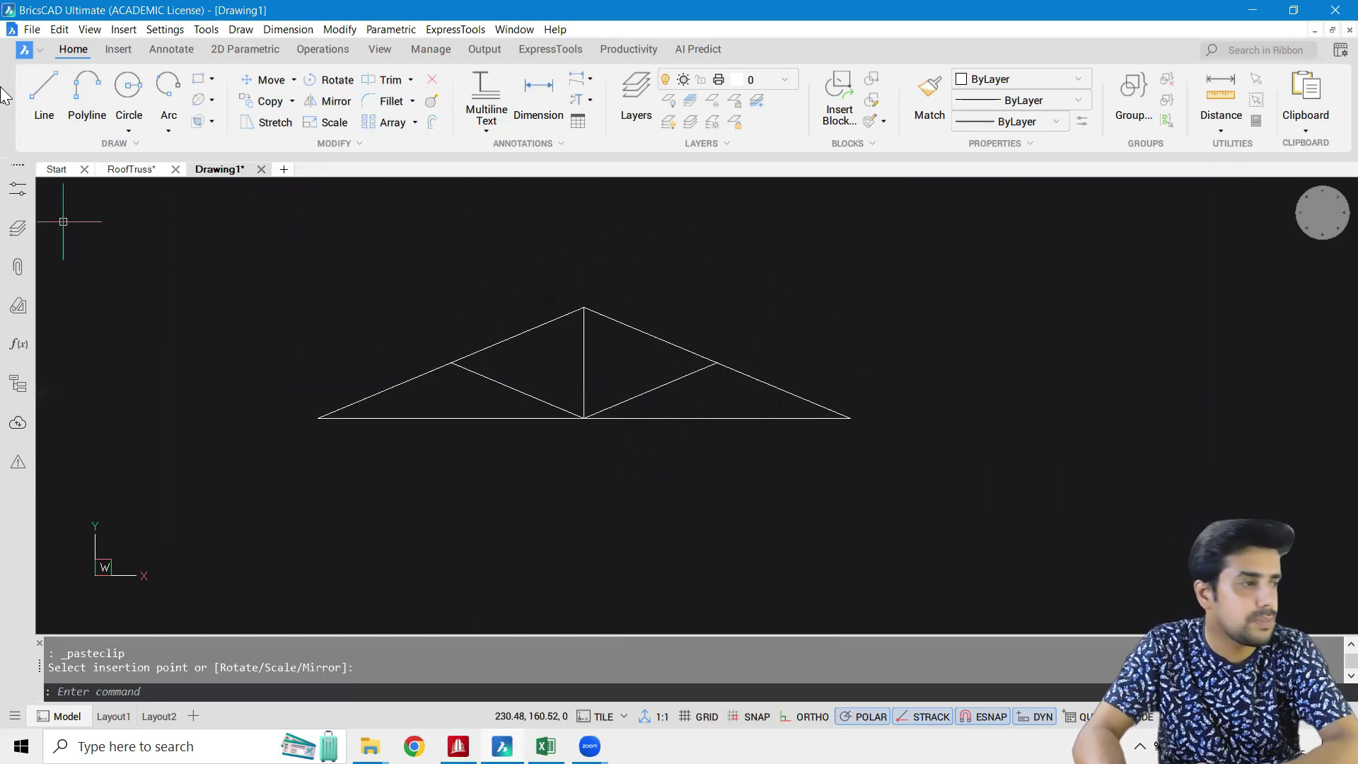
# Export the king post truss drawing to the Desktop as an AutoCAD ASCII DXF file named KingPost
pyautogui.click(32, 29)
pyautogui.moveTo(86, 297)
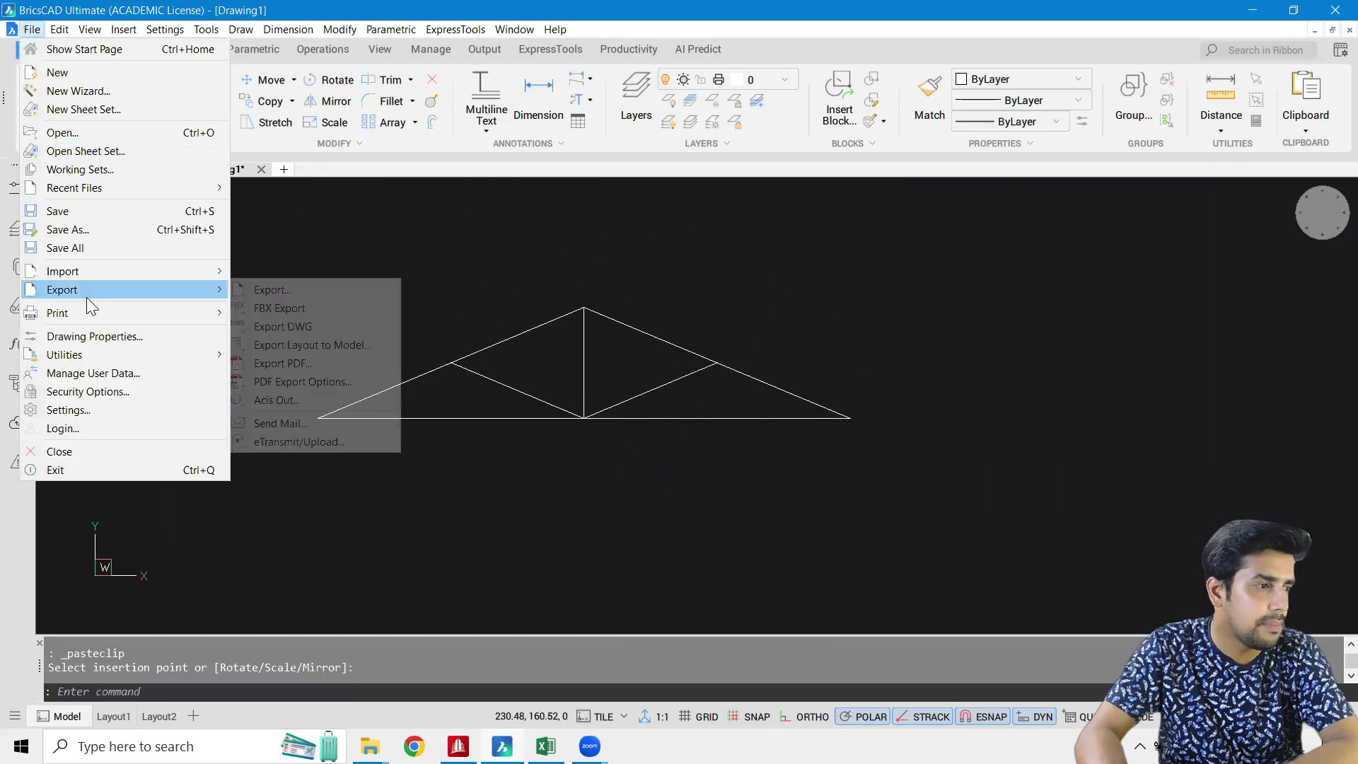
pyautogui.click(296, 291)
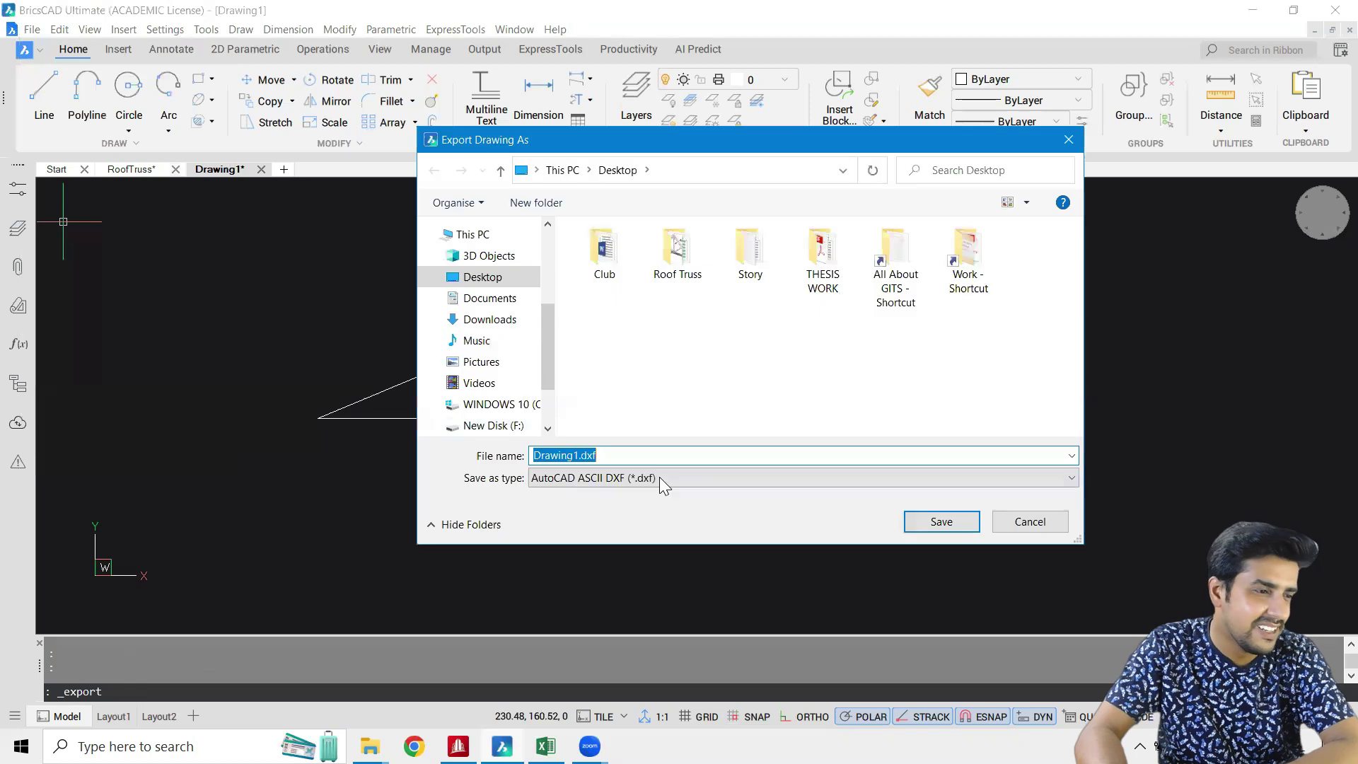
pyautogui.click(609, 478)
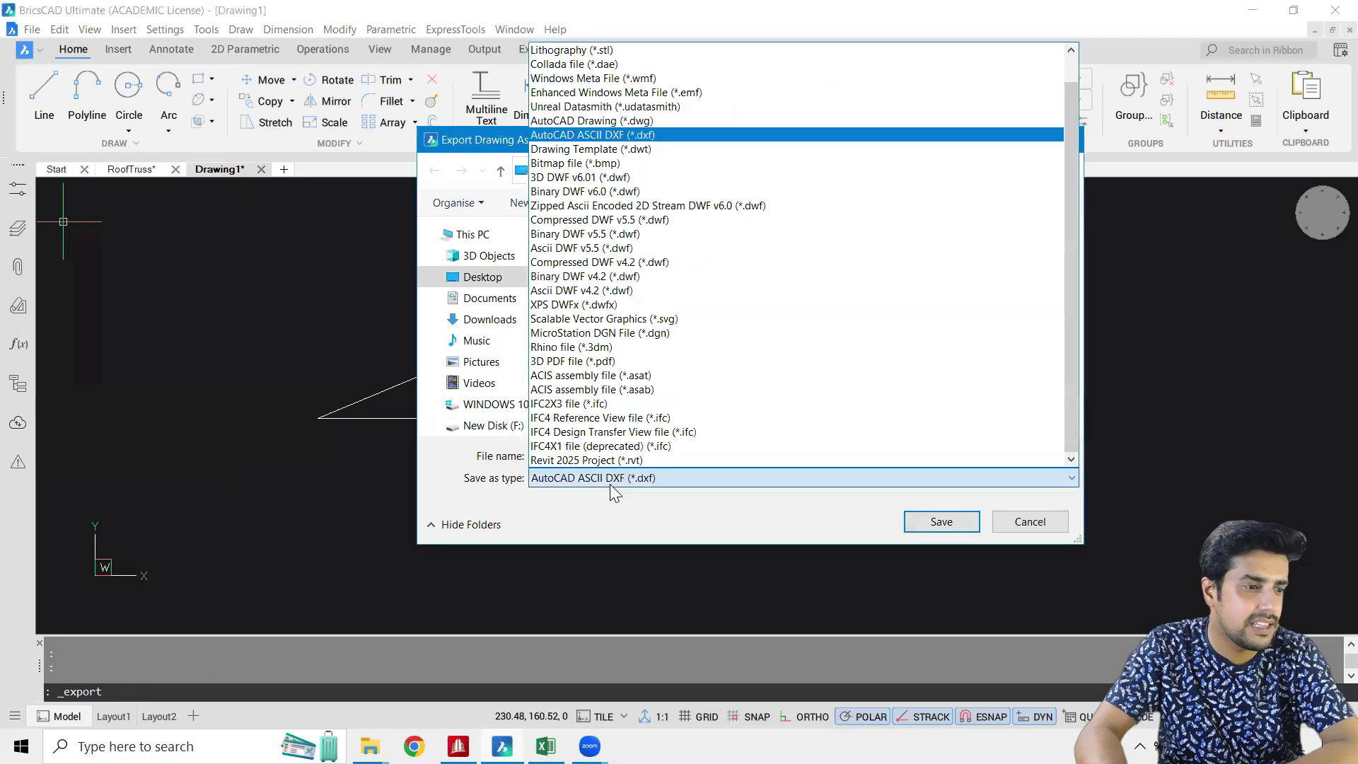
pyautogui.click(610, 484)
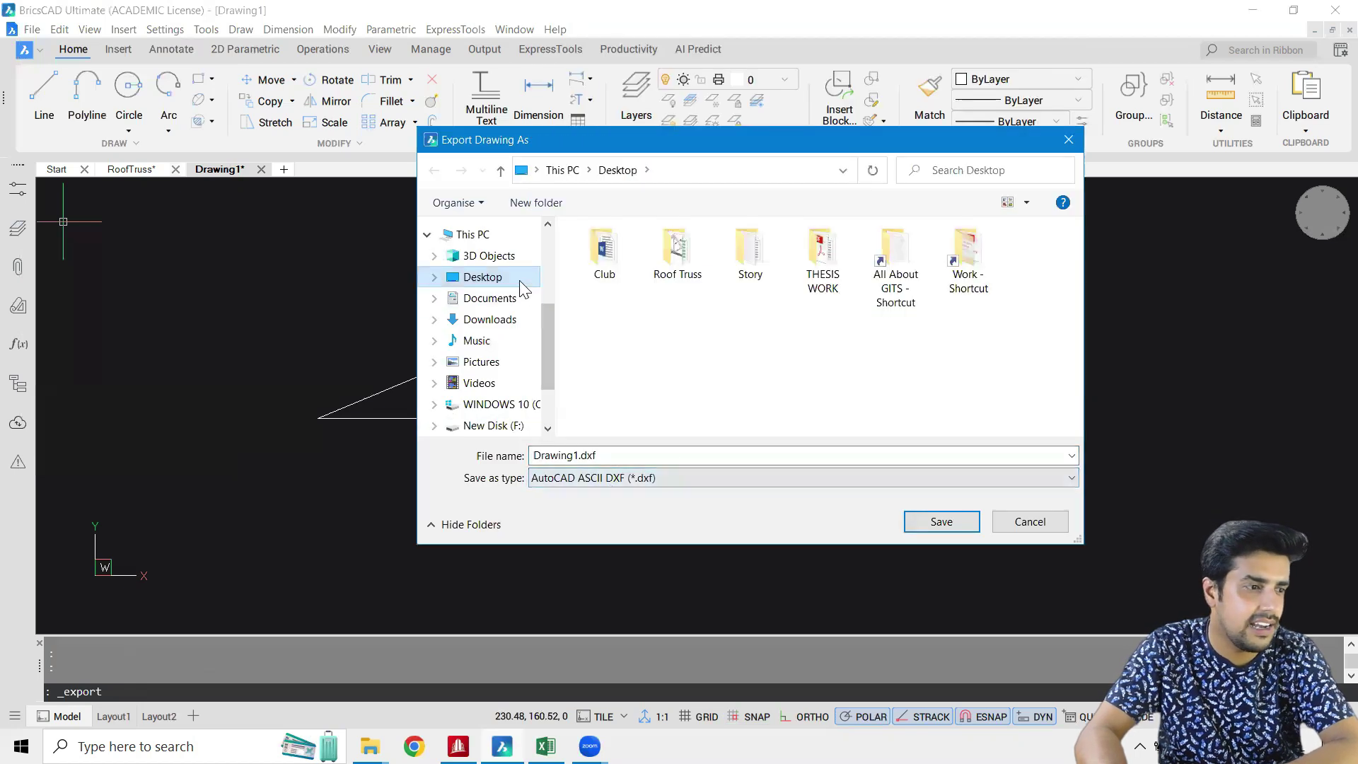
pyautogui.click(616, 455)
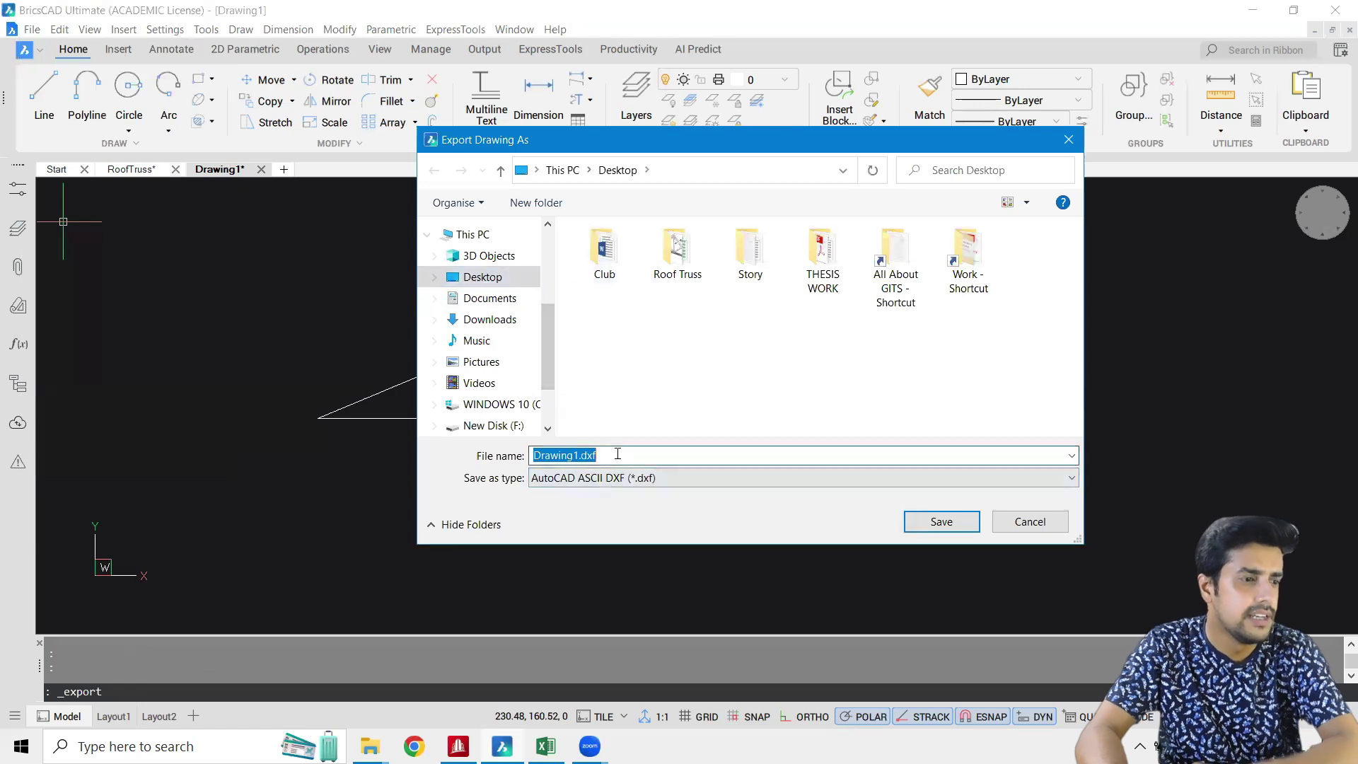
pyautogui.write('KingPost')
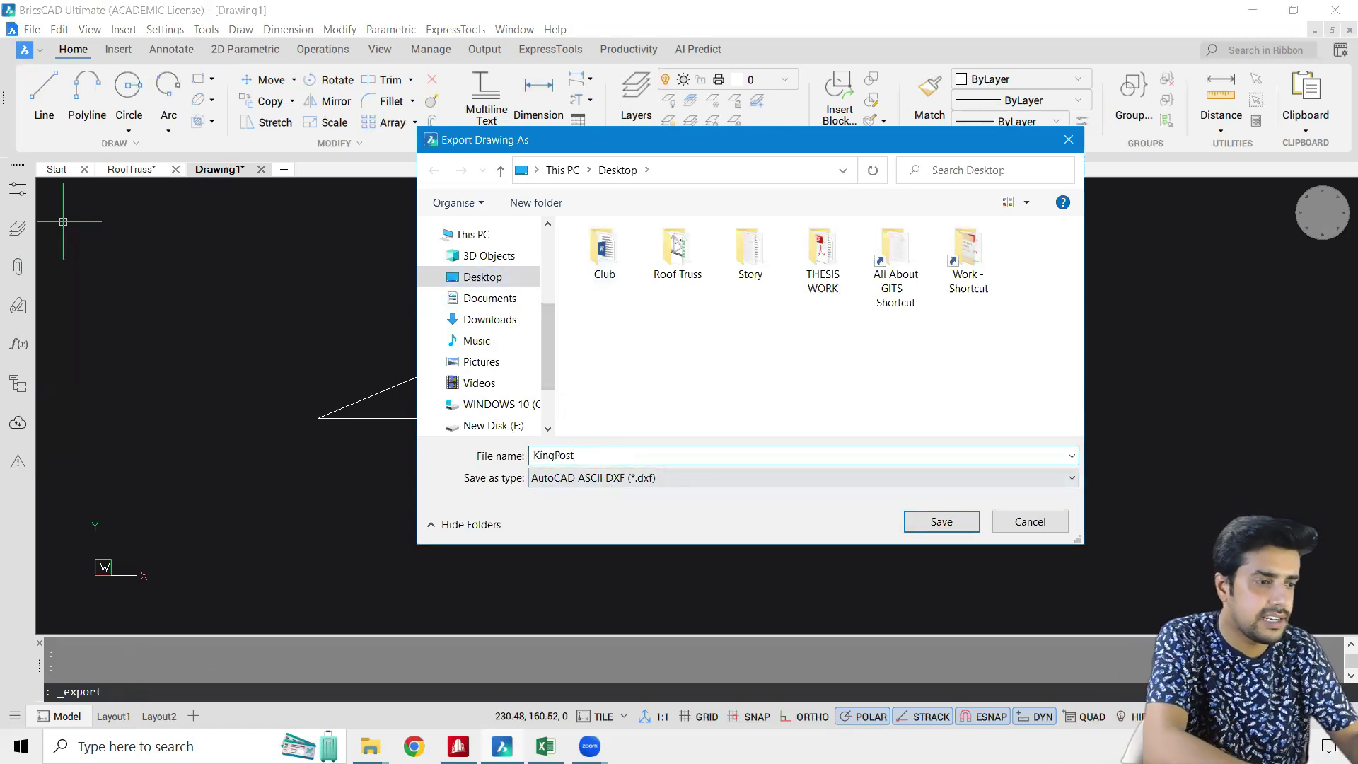
pyautogui.press('Return')
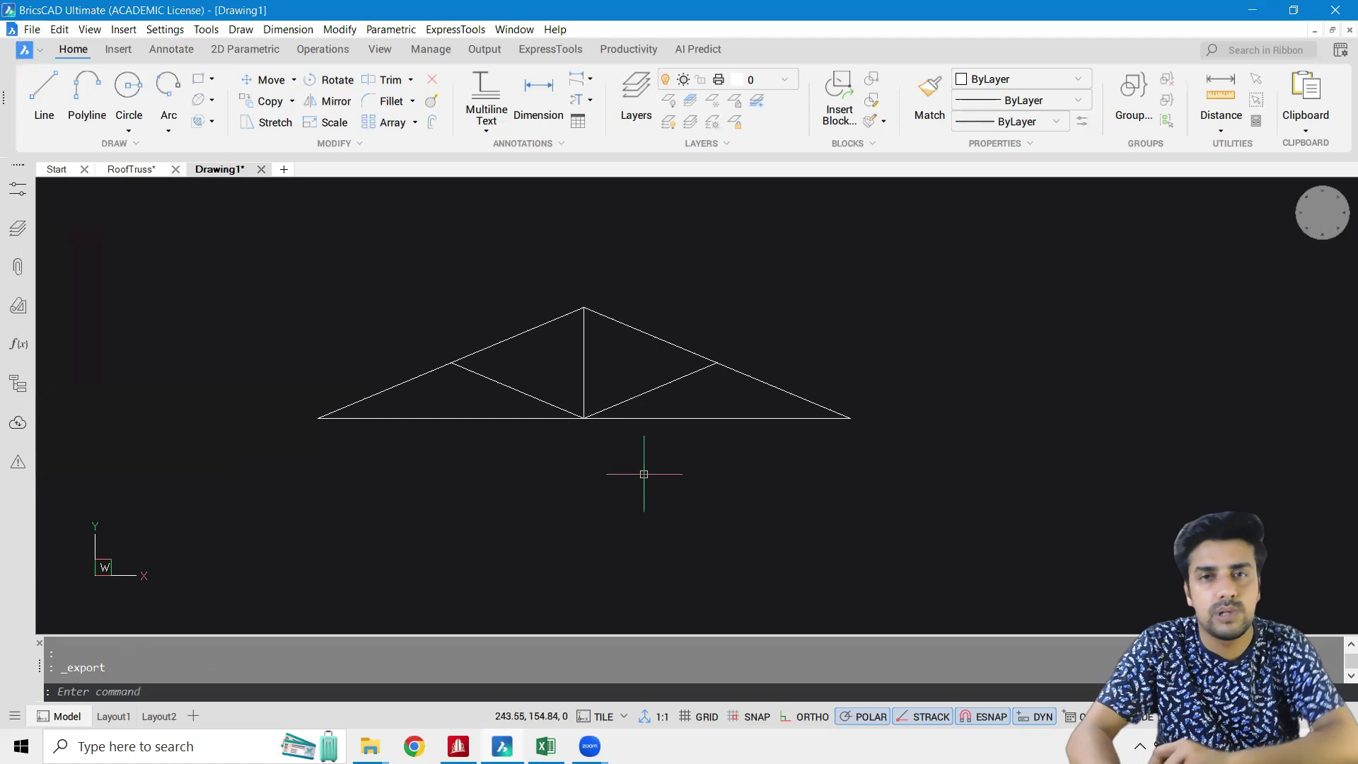
# Switch to STAAD.Pro and create a new analytical model in metric units named KingPostTest in the Documents folder
pyautogui.click(1253, 10)
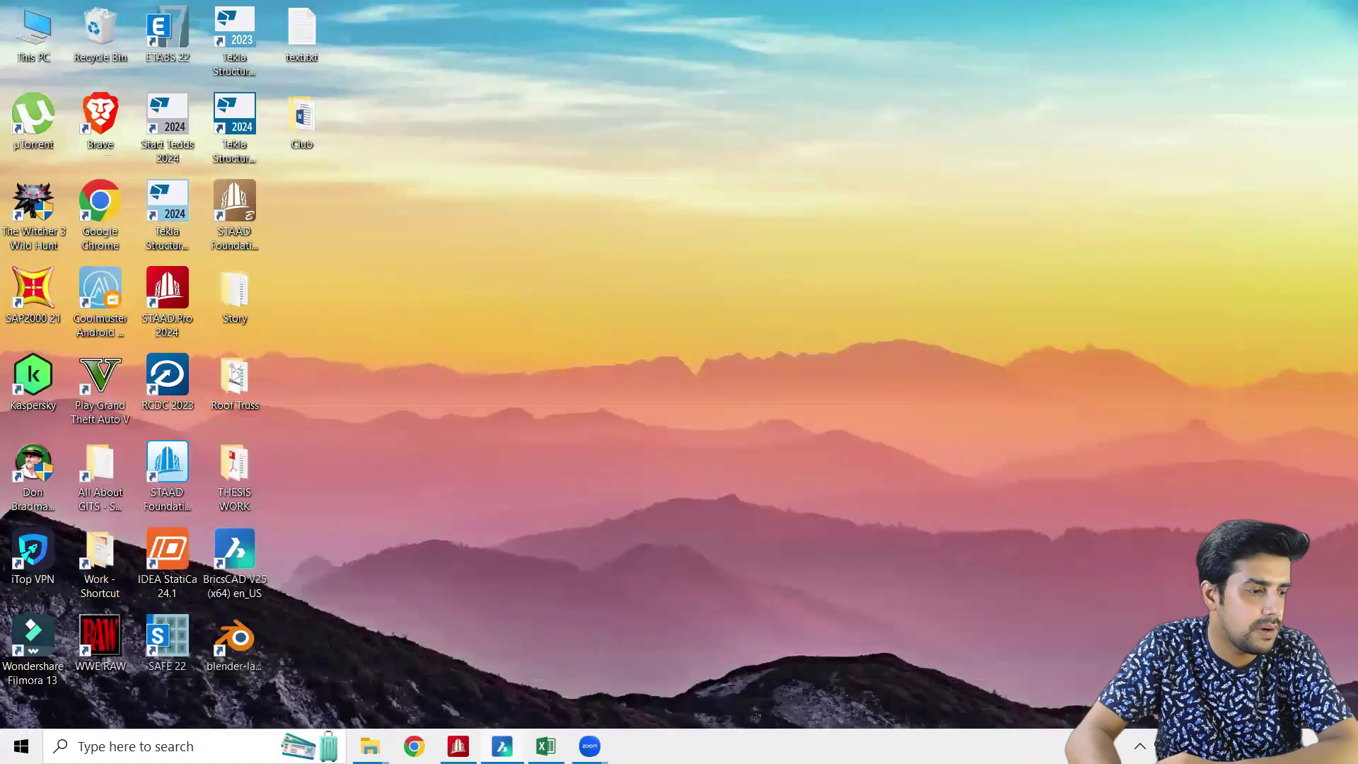
pyautogui.click(479, 672)
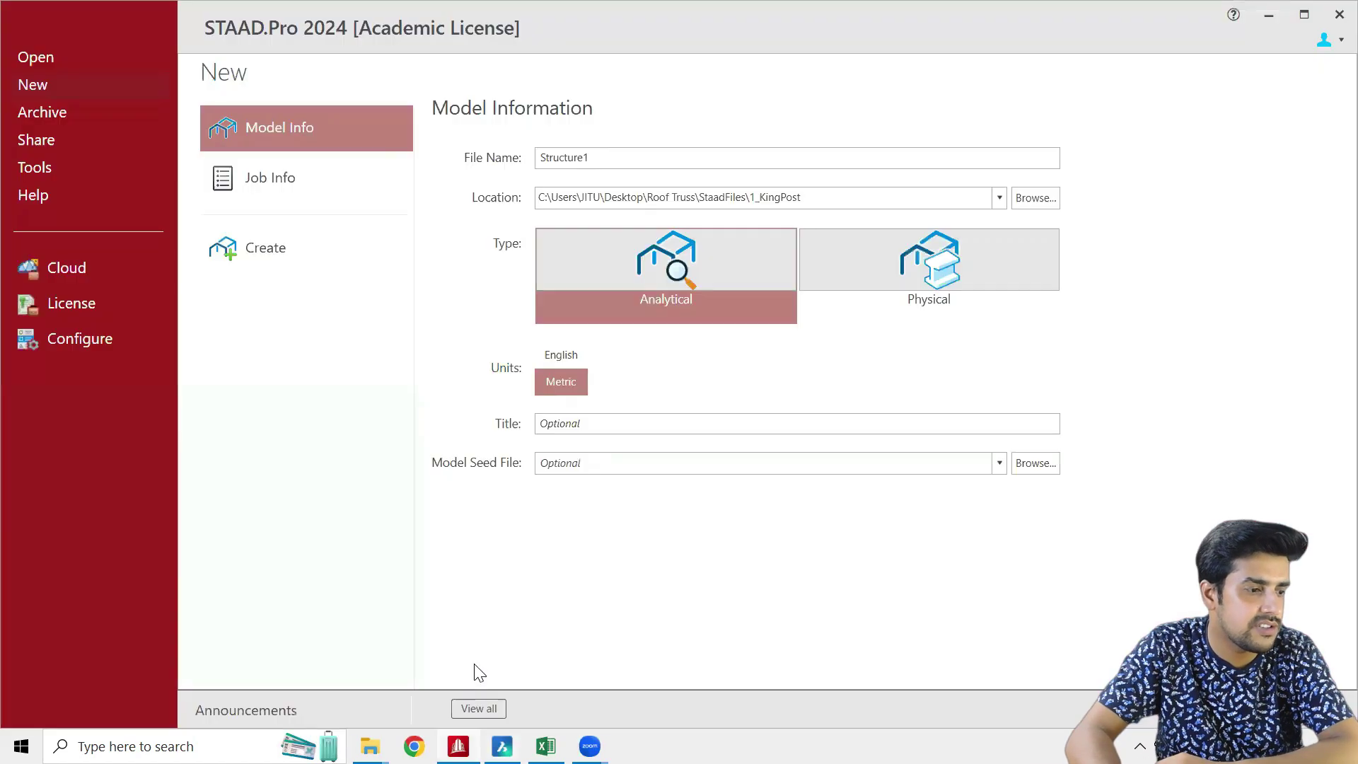
pyautogui.click(241, 255)
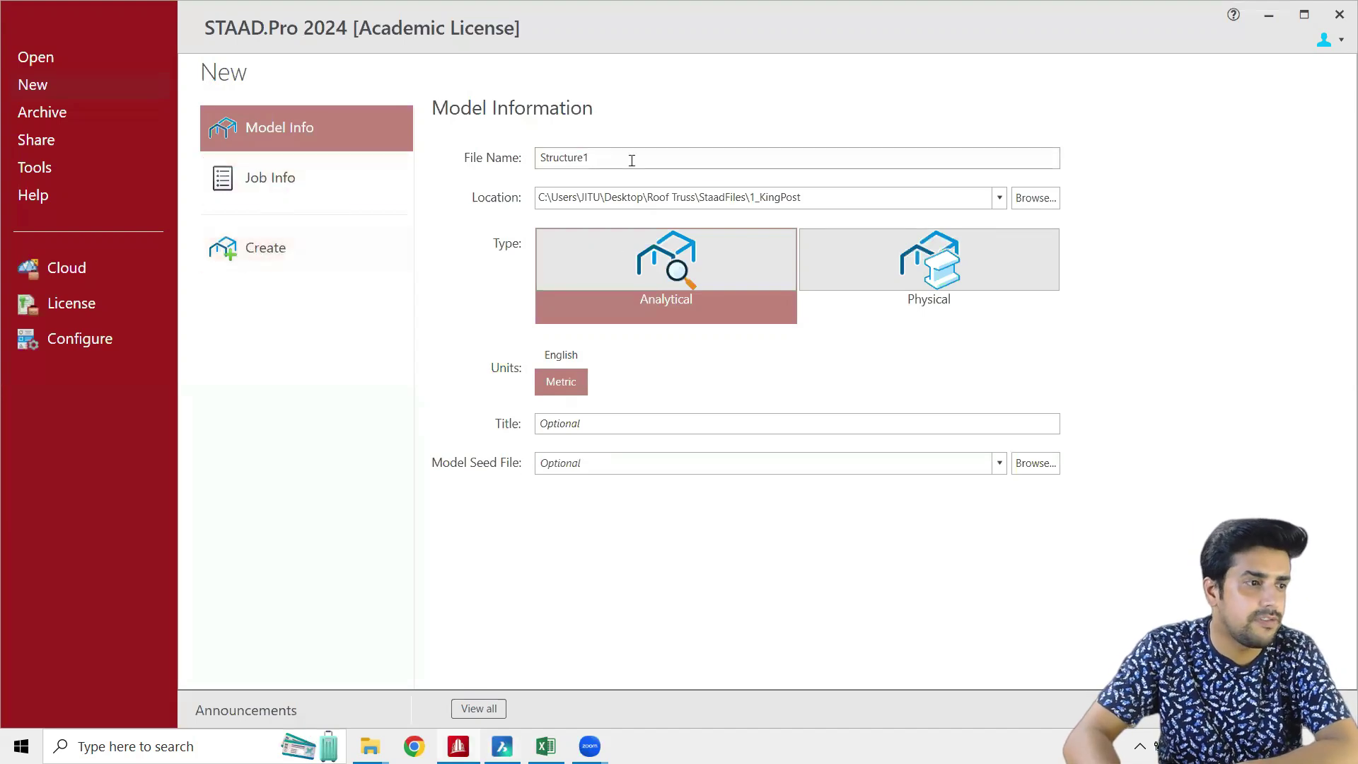
pyautogui.write('KingPostTest')
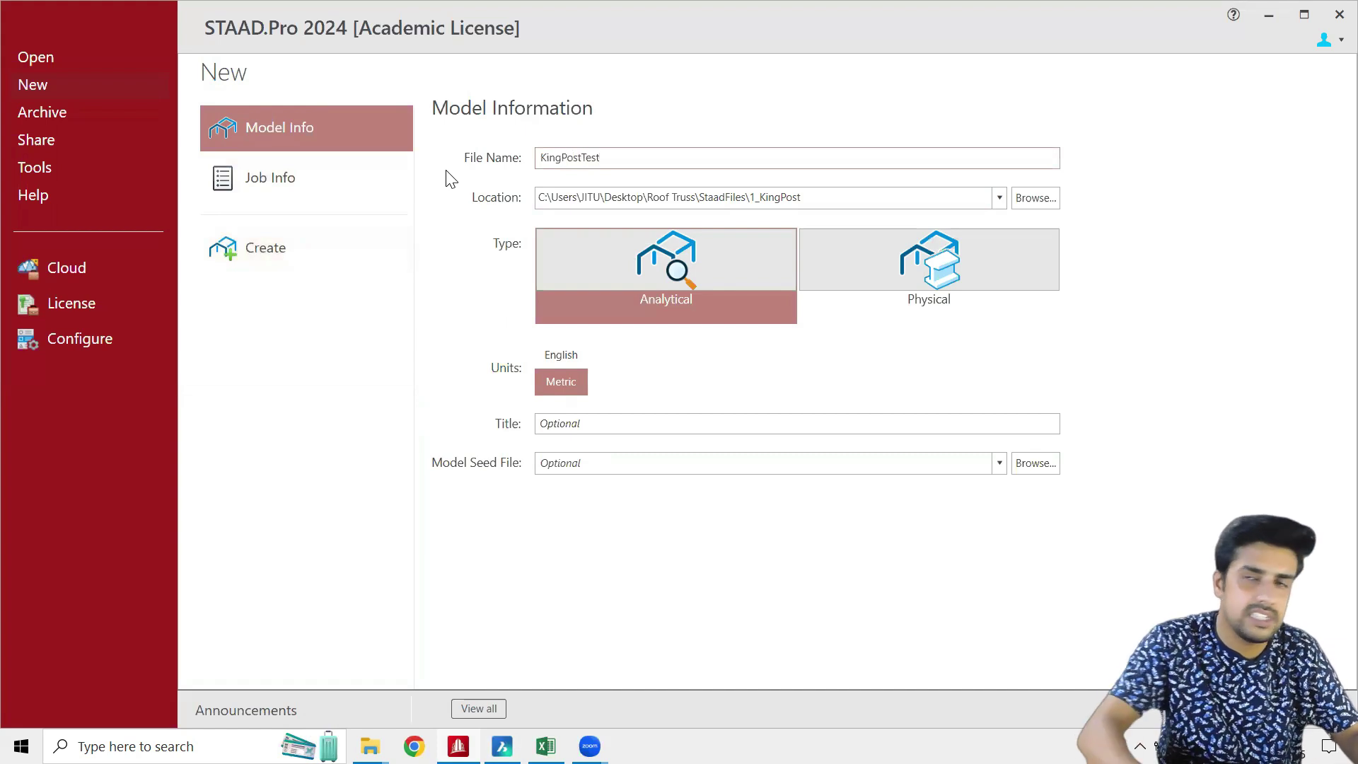
pyautogui.click(1034, 198)
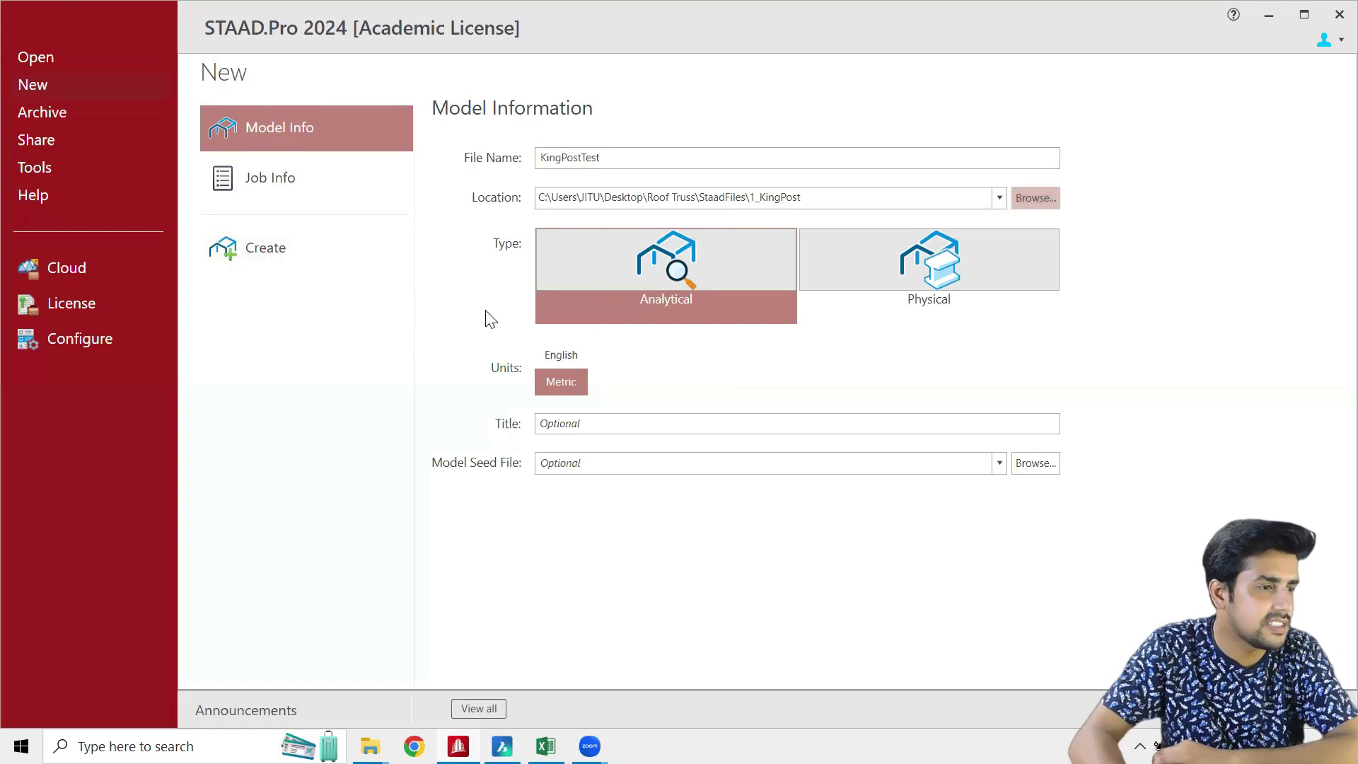
pyautogui.click(78, 172)
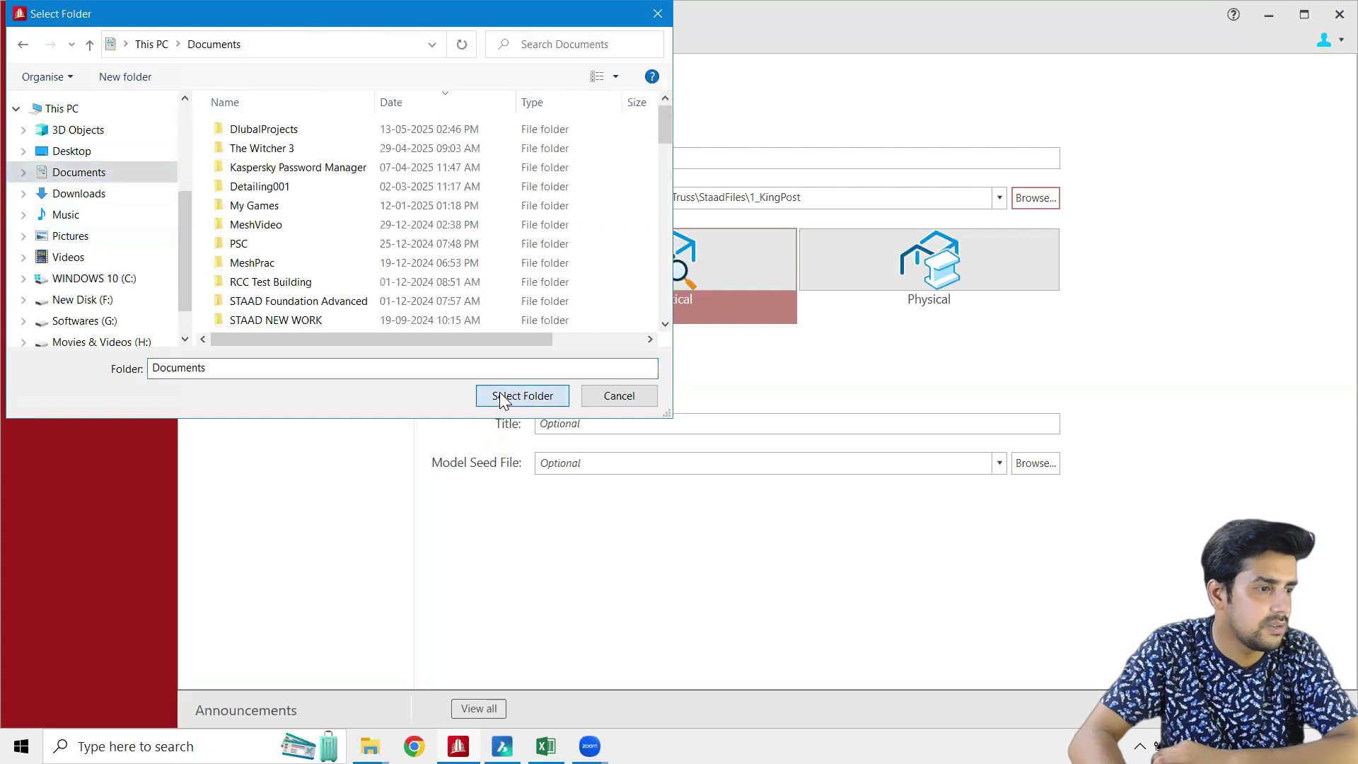
pyautogui.click(522, 396)
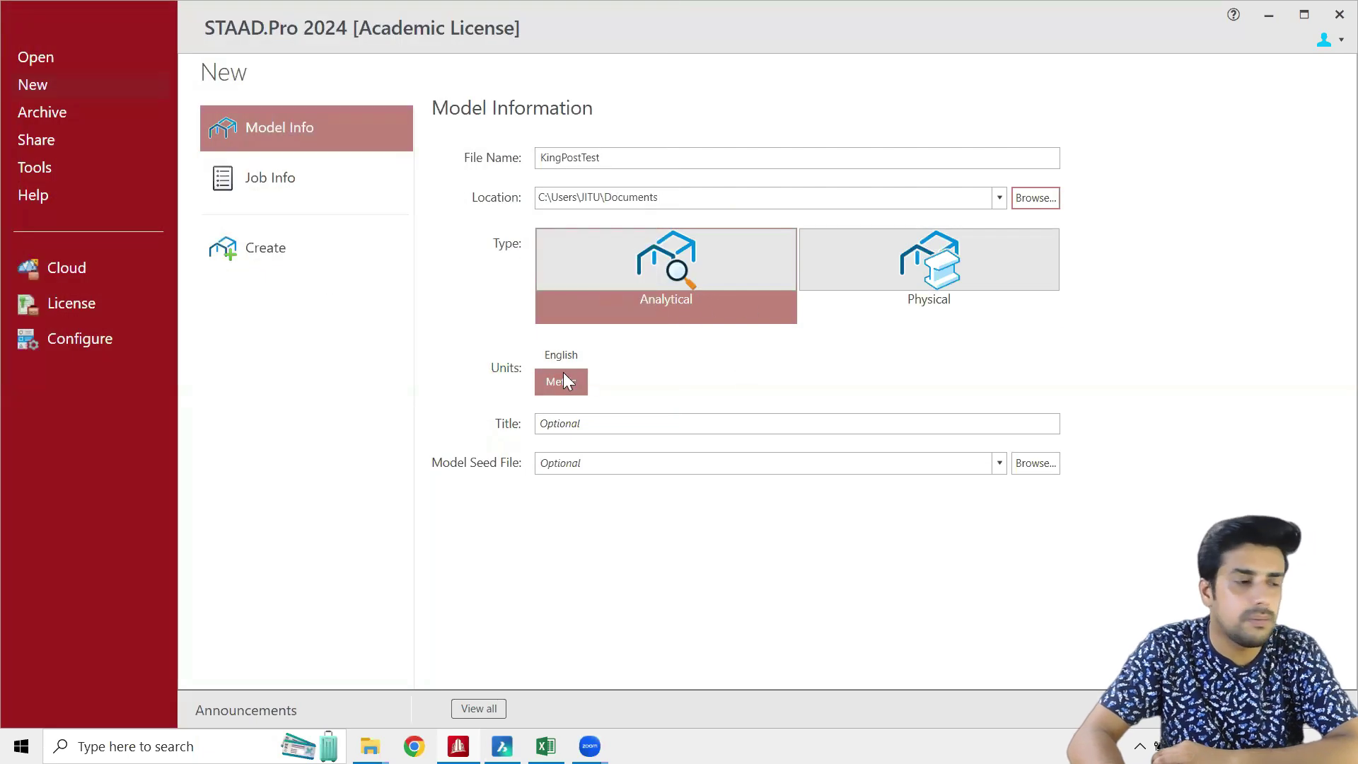
pyautogui.click(282, 250)
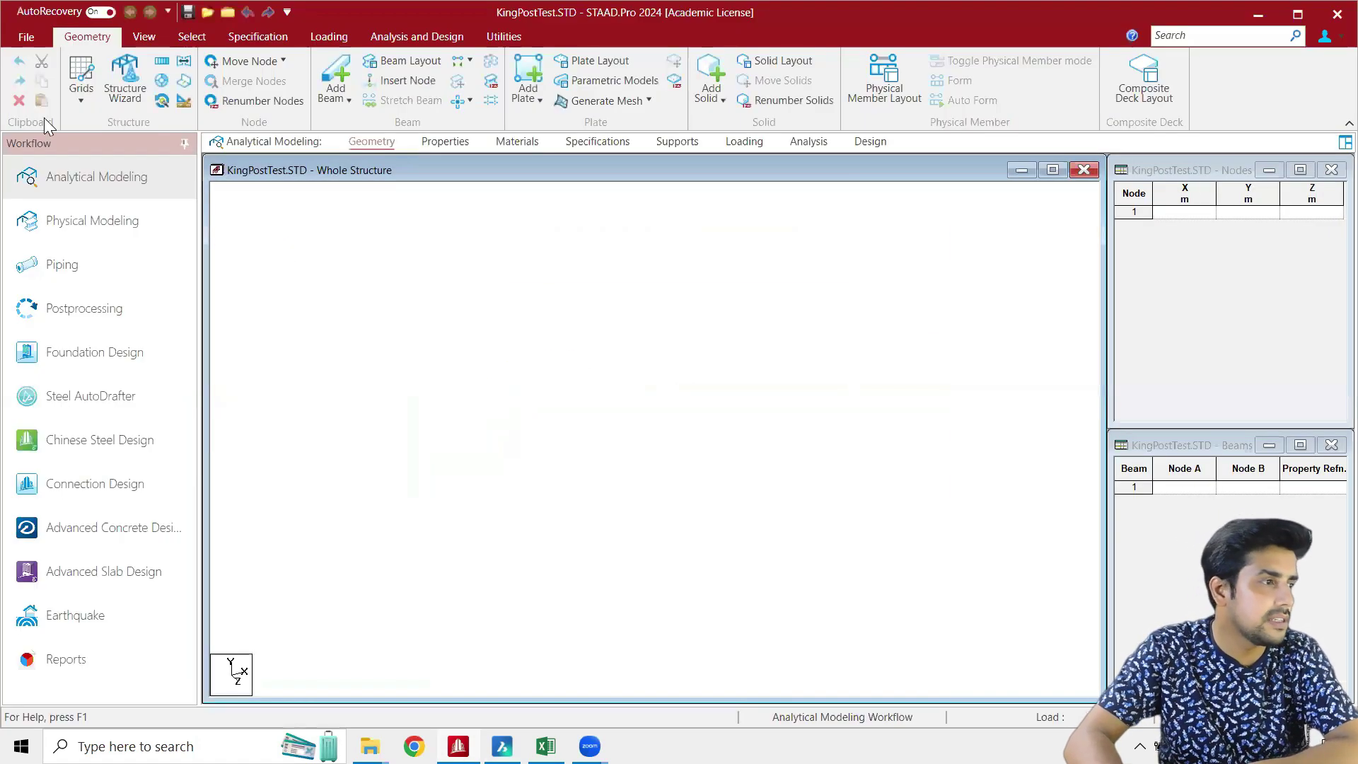
# Start a DXF import into the new model and open KingPost.dxf from the Desktop
pyautogui.click(32, 36)
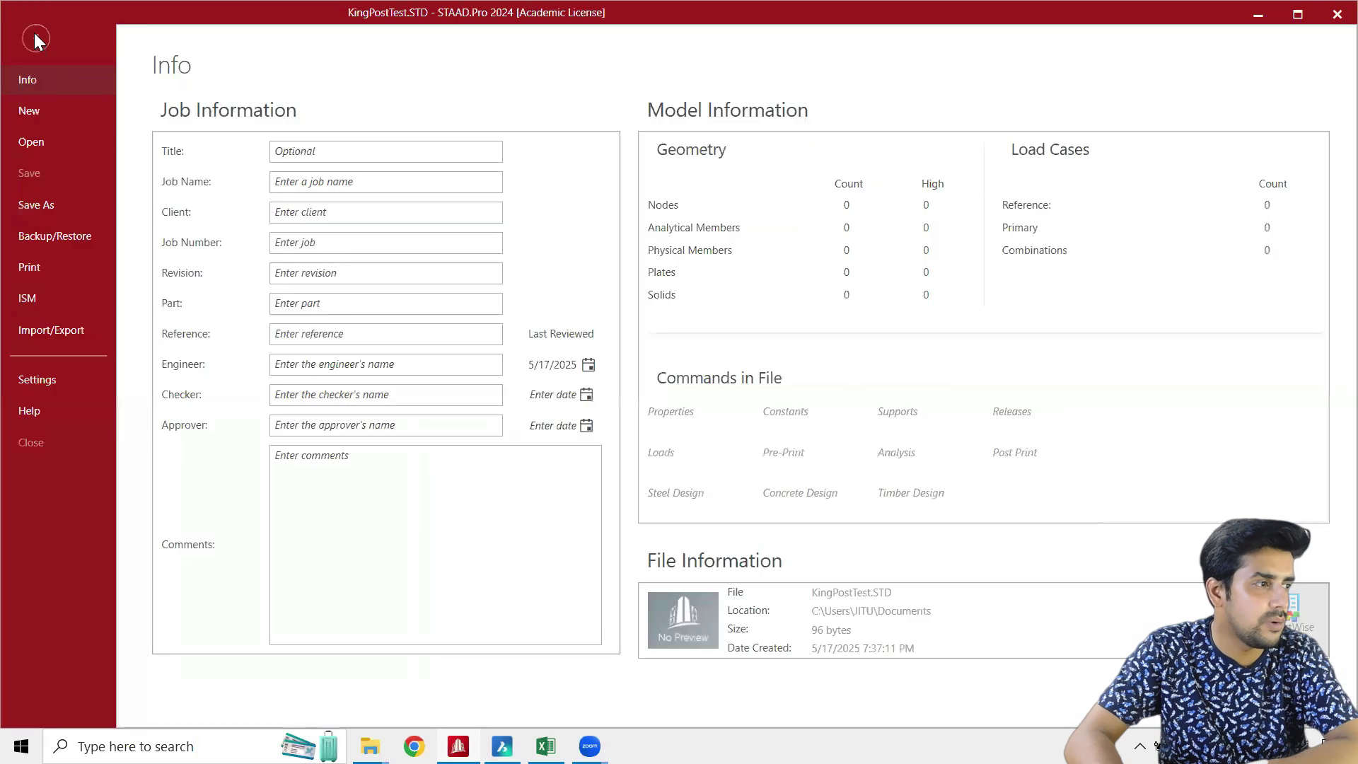
pyautogui.click(44, 337)
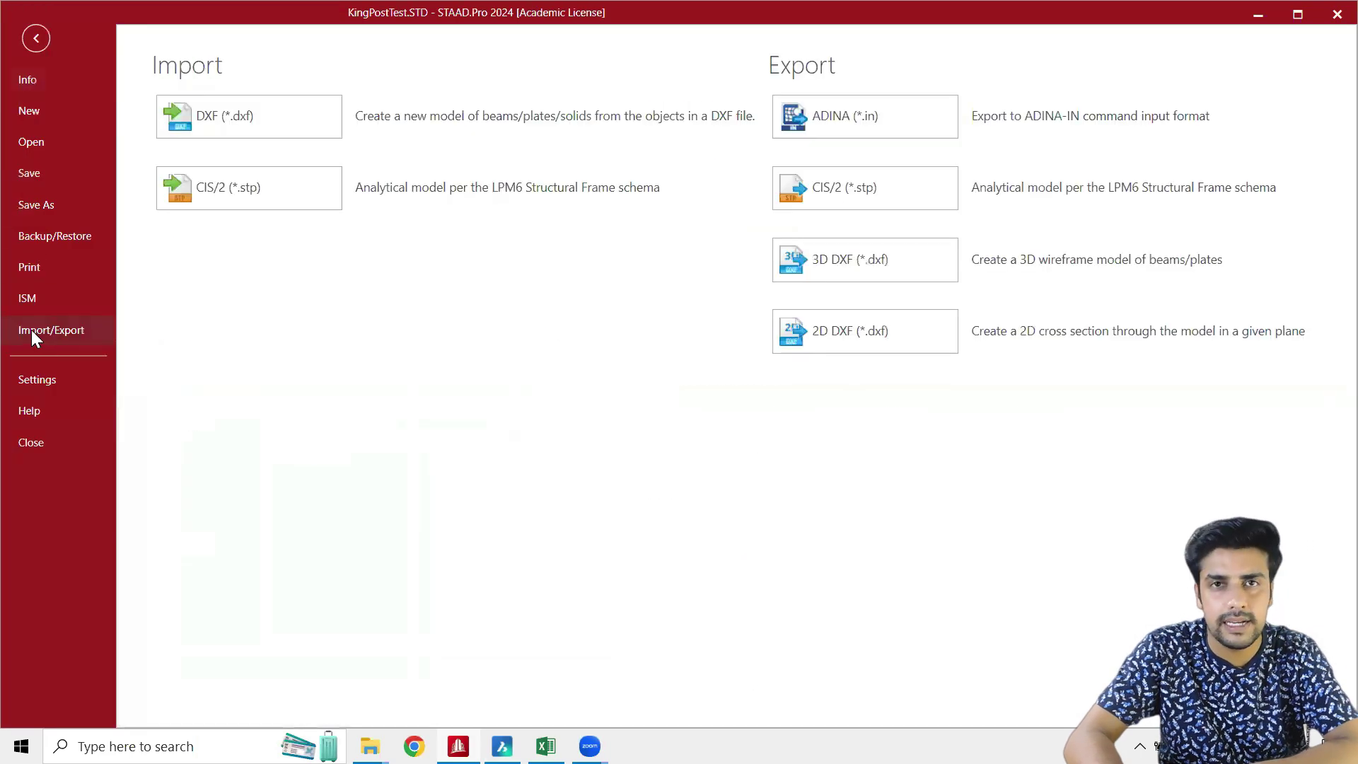
pyautogui.click(221, 120)
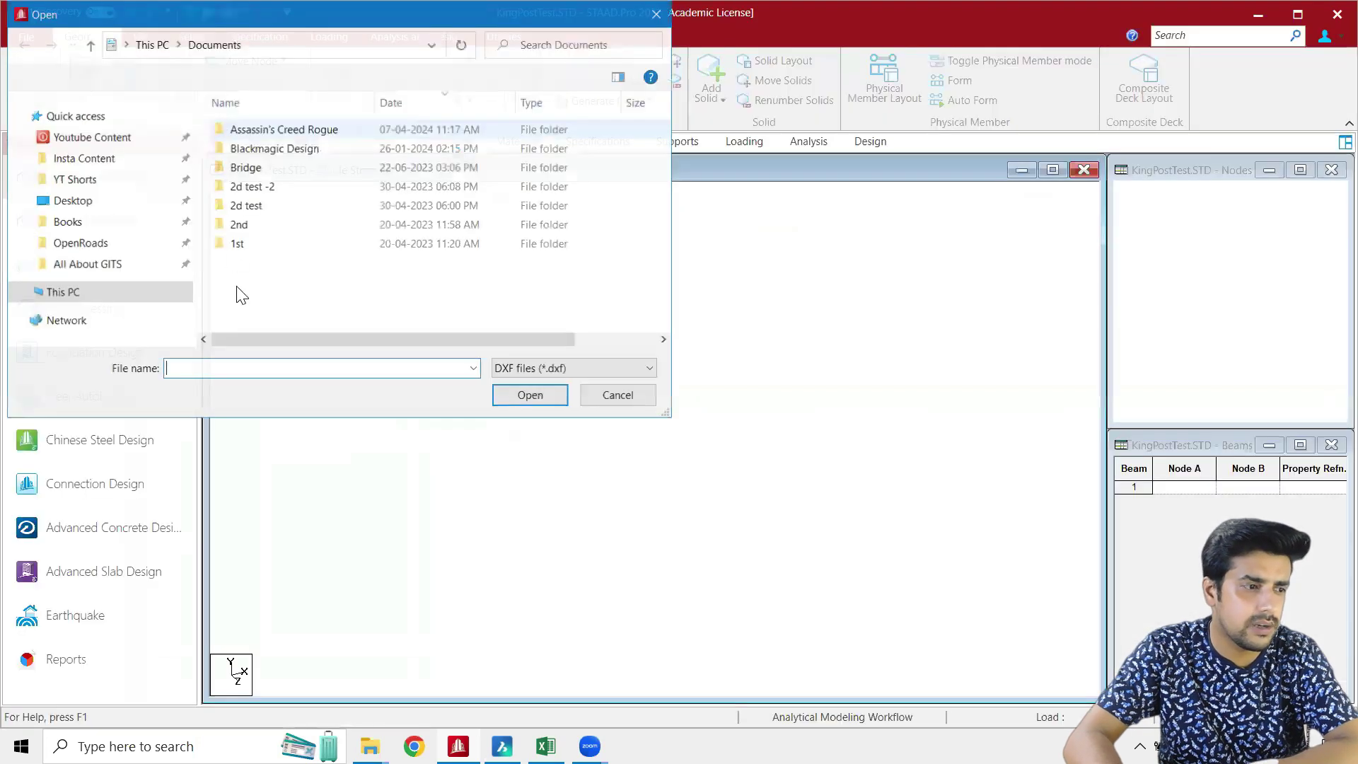
pyautogui.click(78, 173)
pyautogui.click(90, 151)
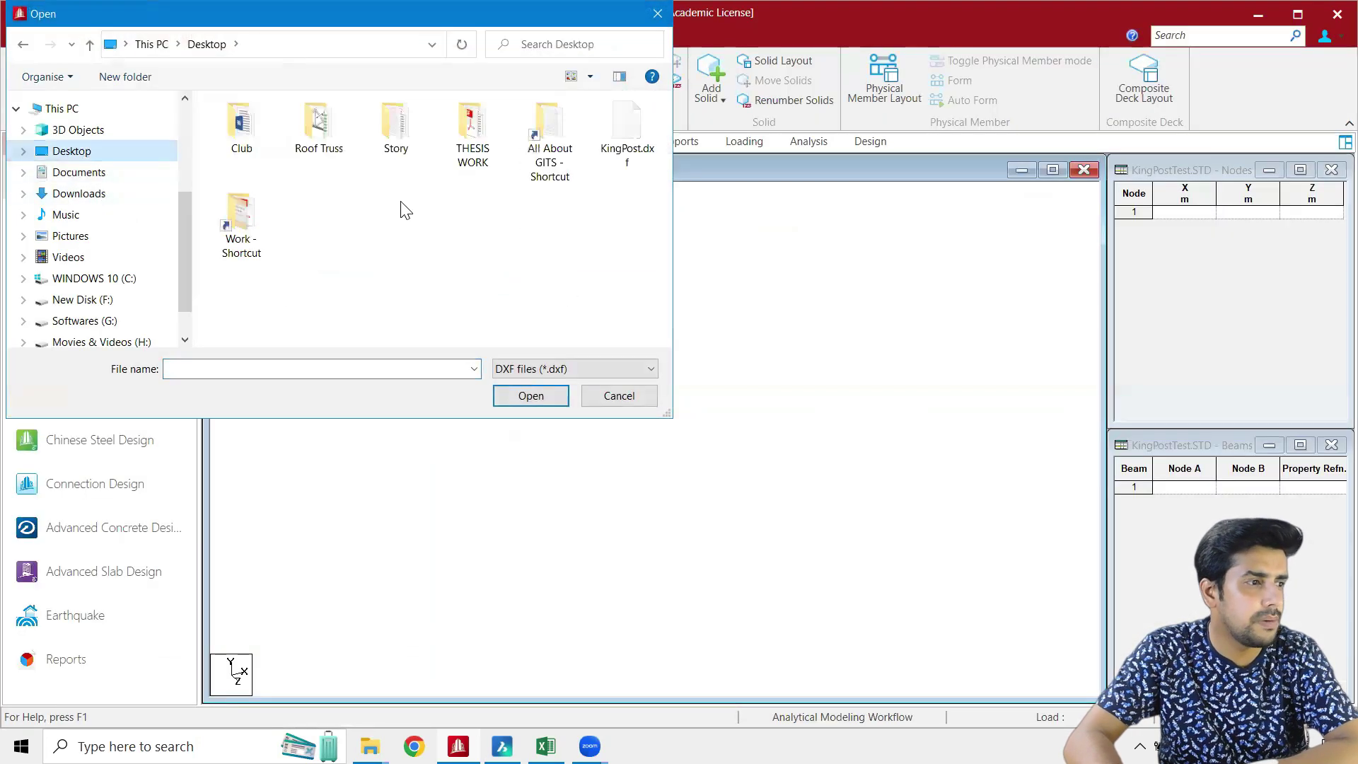
pyautogui.click(623, 138)
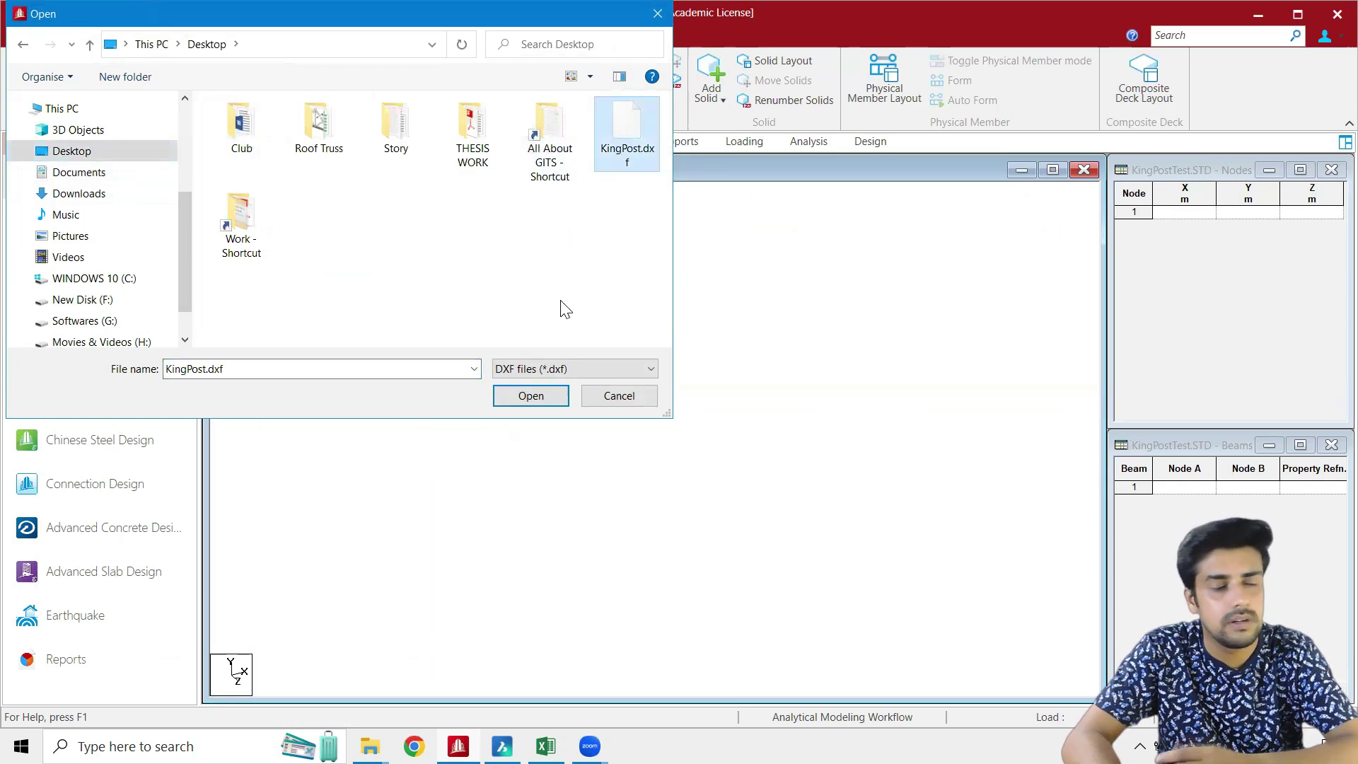
pyautogui.click(539, 395)
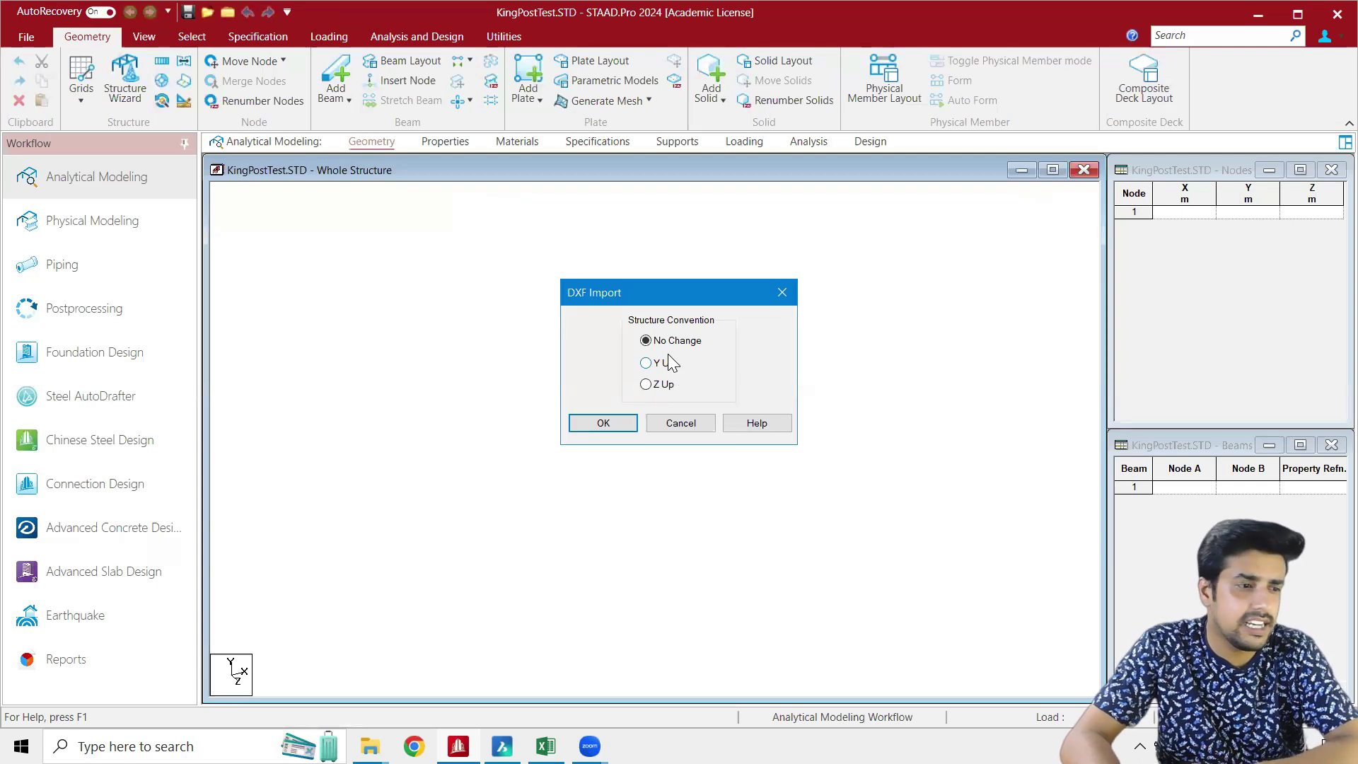
# Complete the DXF import with the No Change structure convention, Meter as length unit and KiloNewton as force unit
pyautogui.click(625, 427)
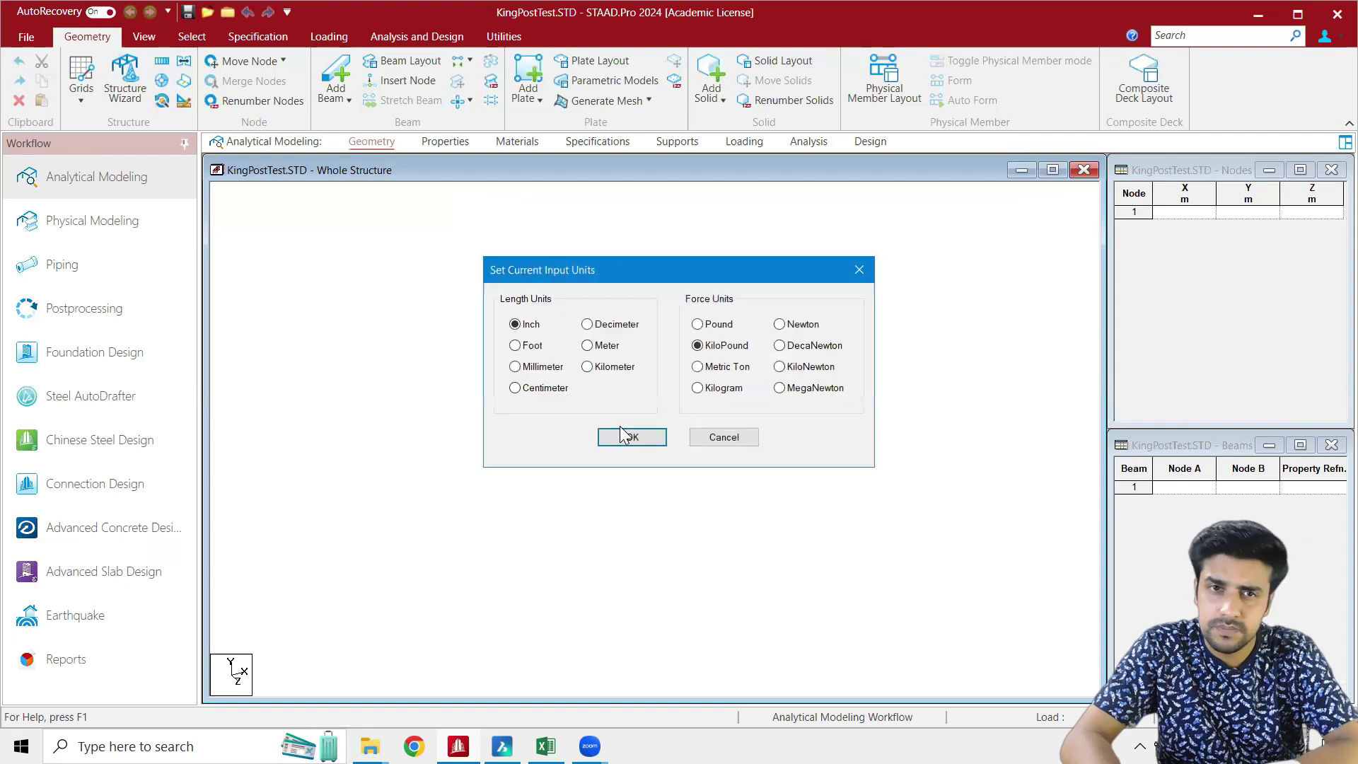
pyautogui.click(596, 346)
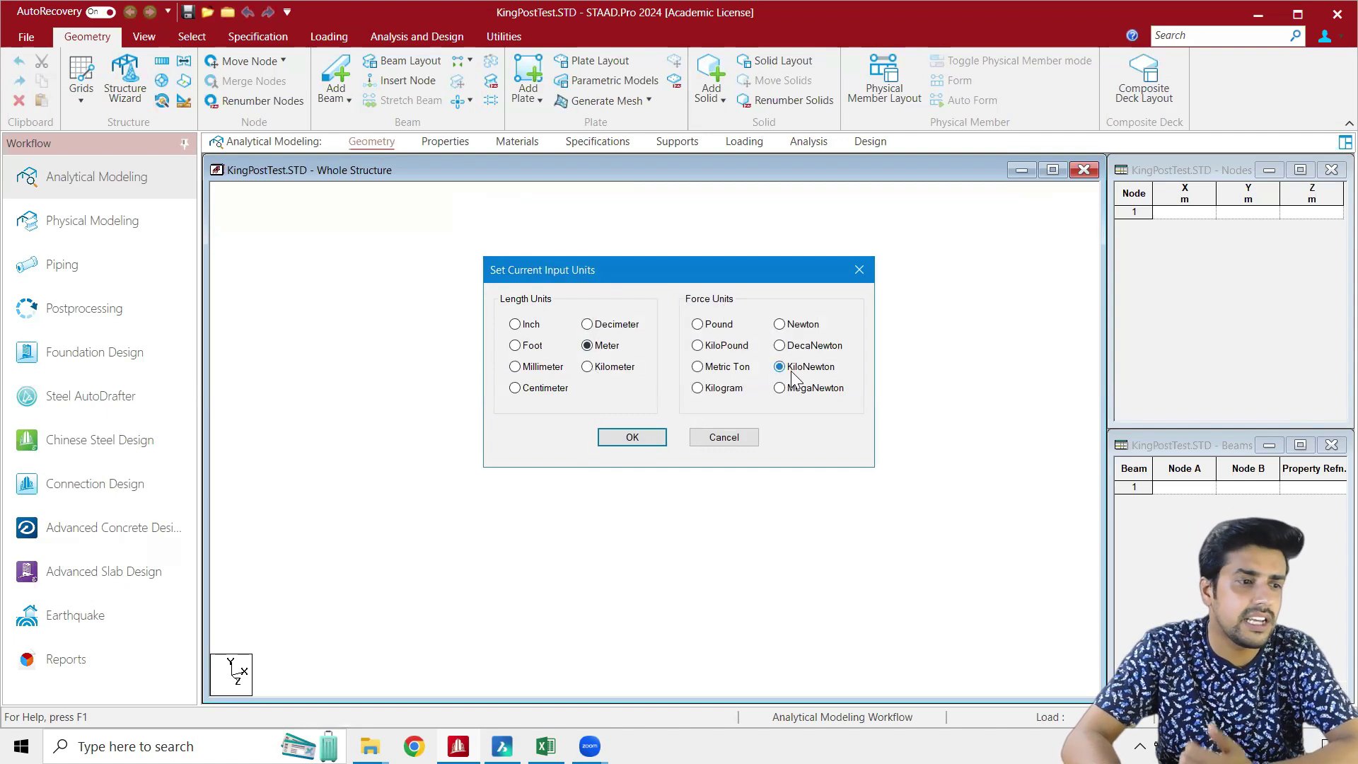
pyautogui.click(640, 440)
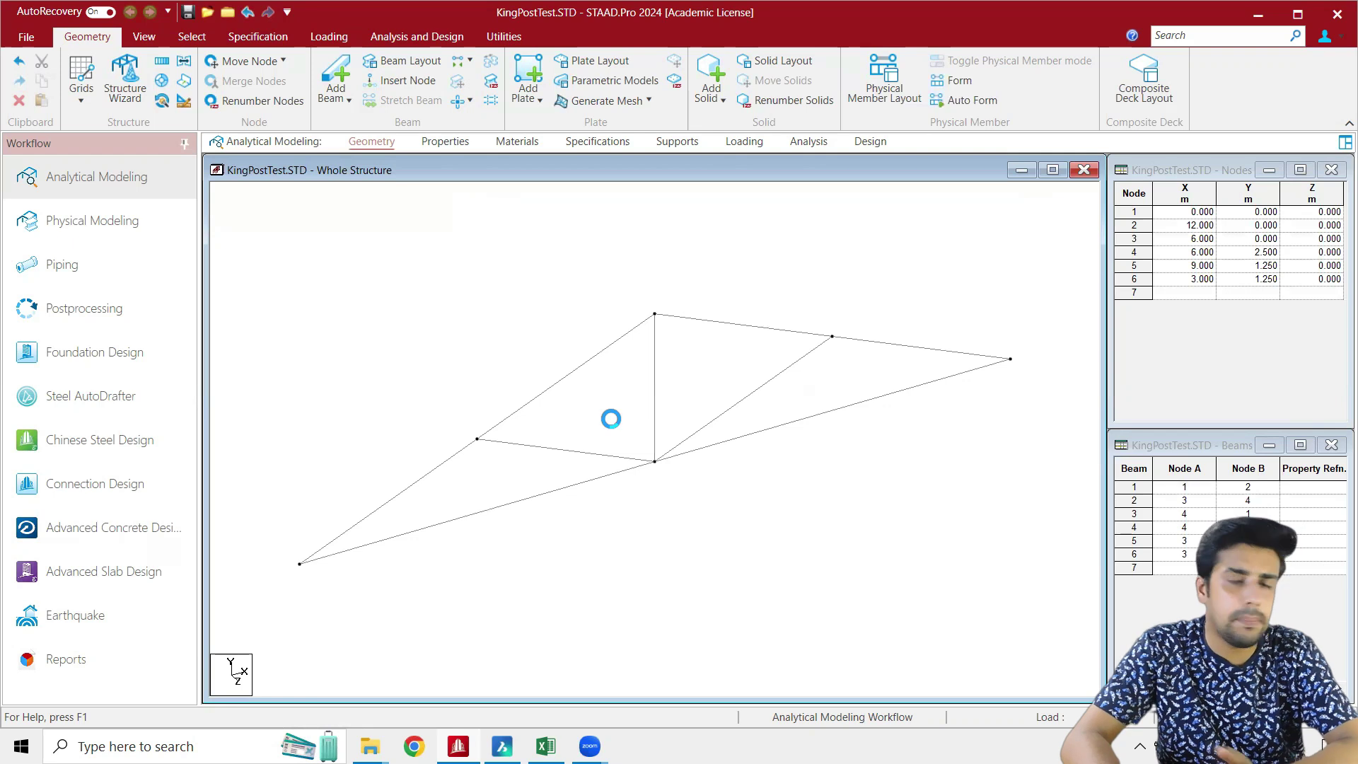
# Show the imported truss from the front and check the coordinates of its right end node and apex node
pyautogui.click(144, 36)
pyautogui.click(347, 62)
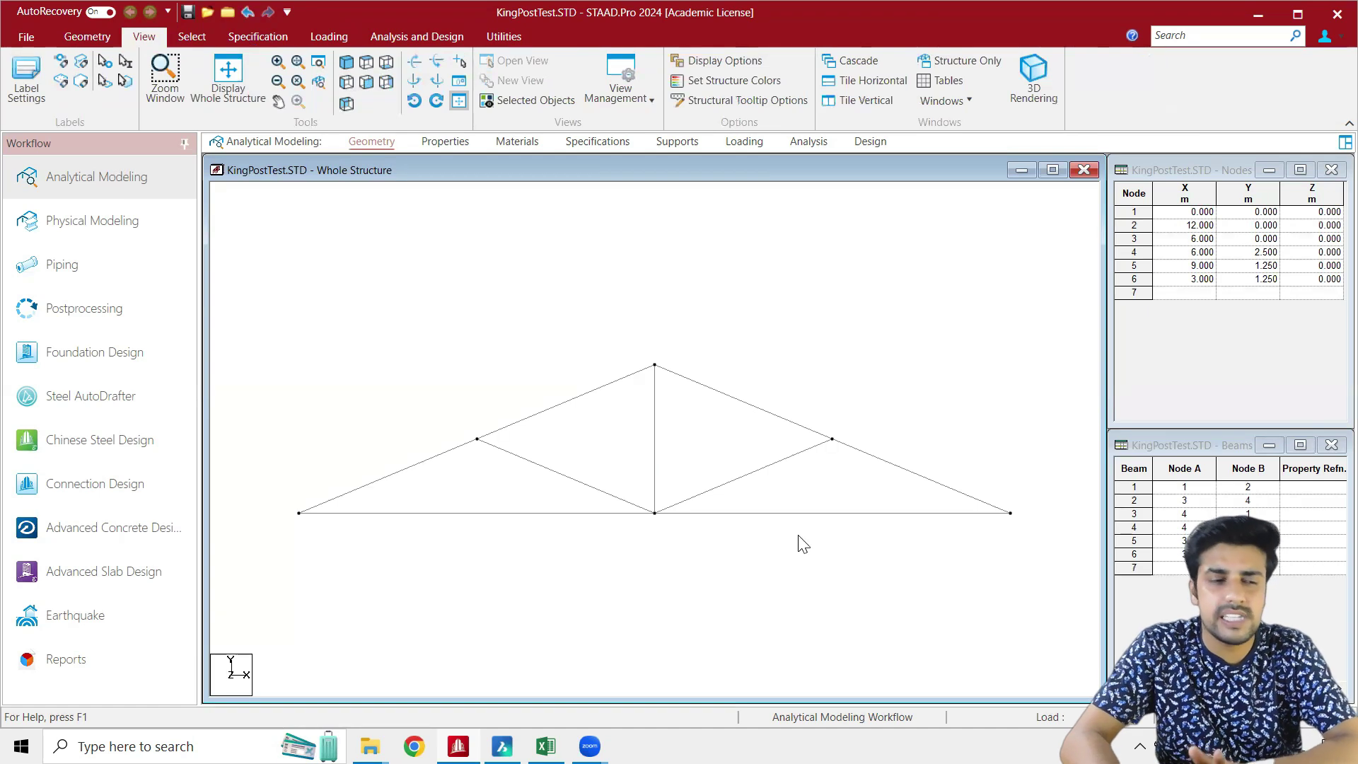
pyautogui.click(192, 36)
pyautogui.click(24, 86)
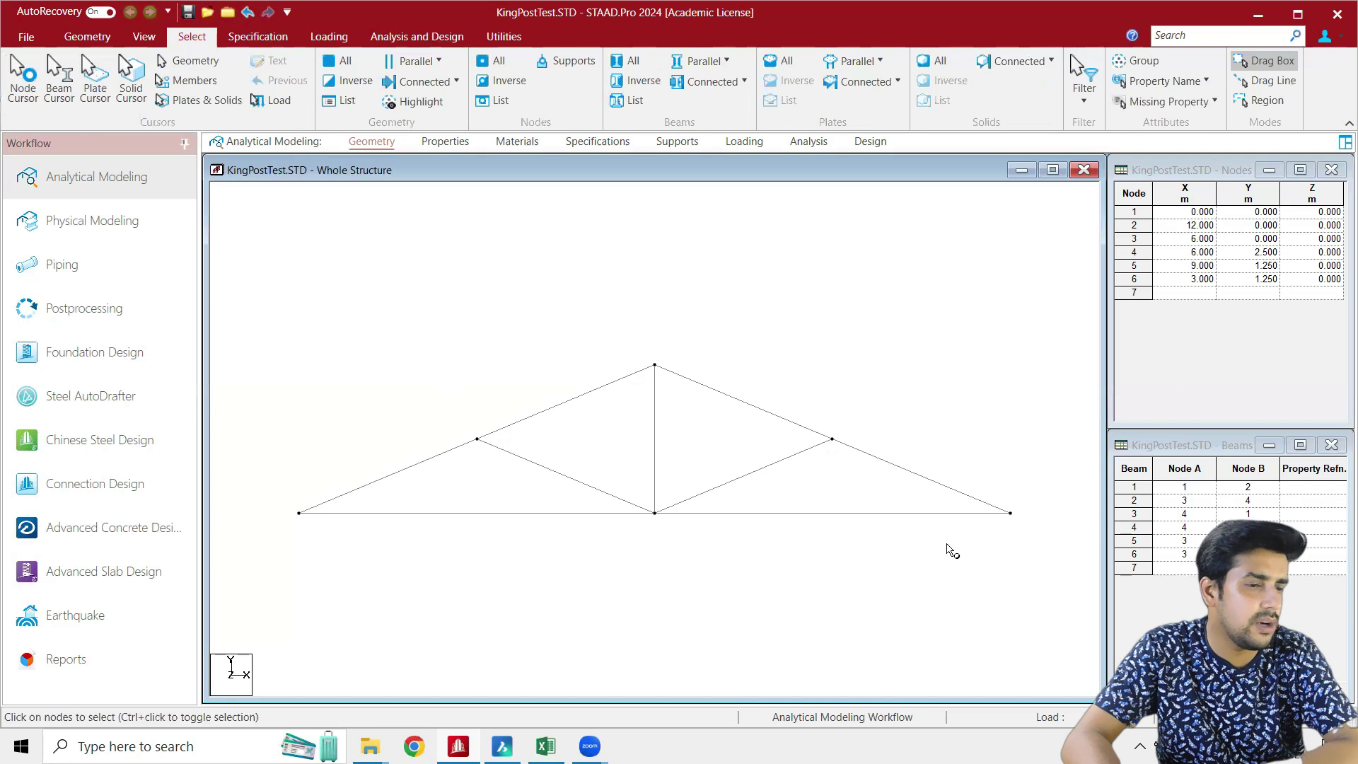
pyautogui.click(1010, 512)
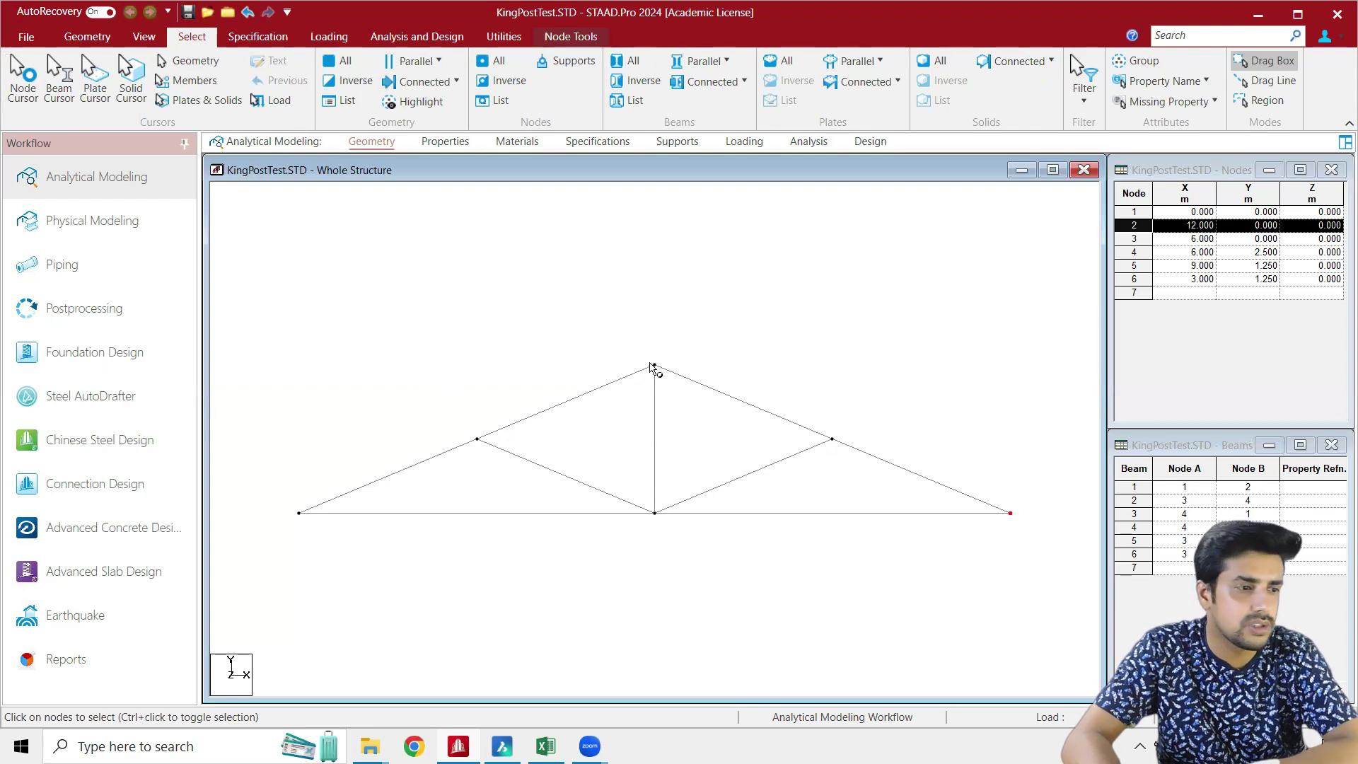
pyautogui.click(655, 366)
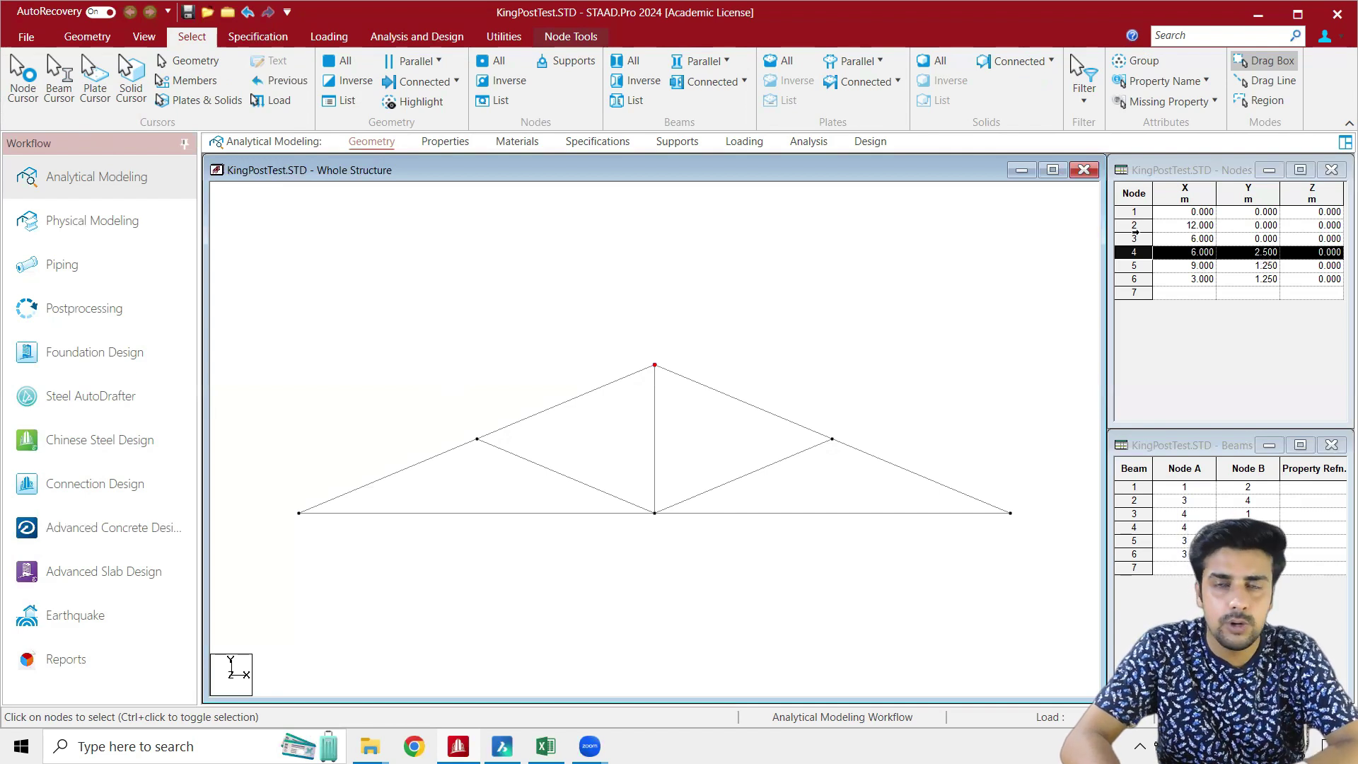
pyautogui.click(1028, 328)
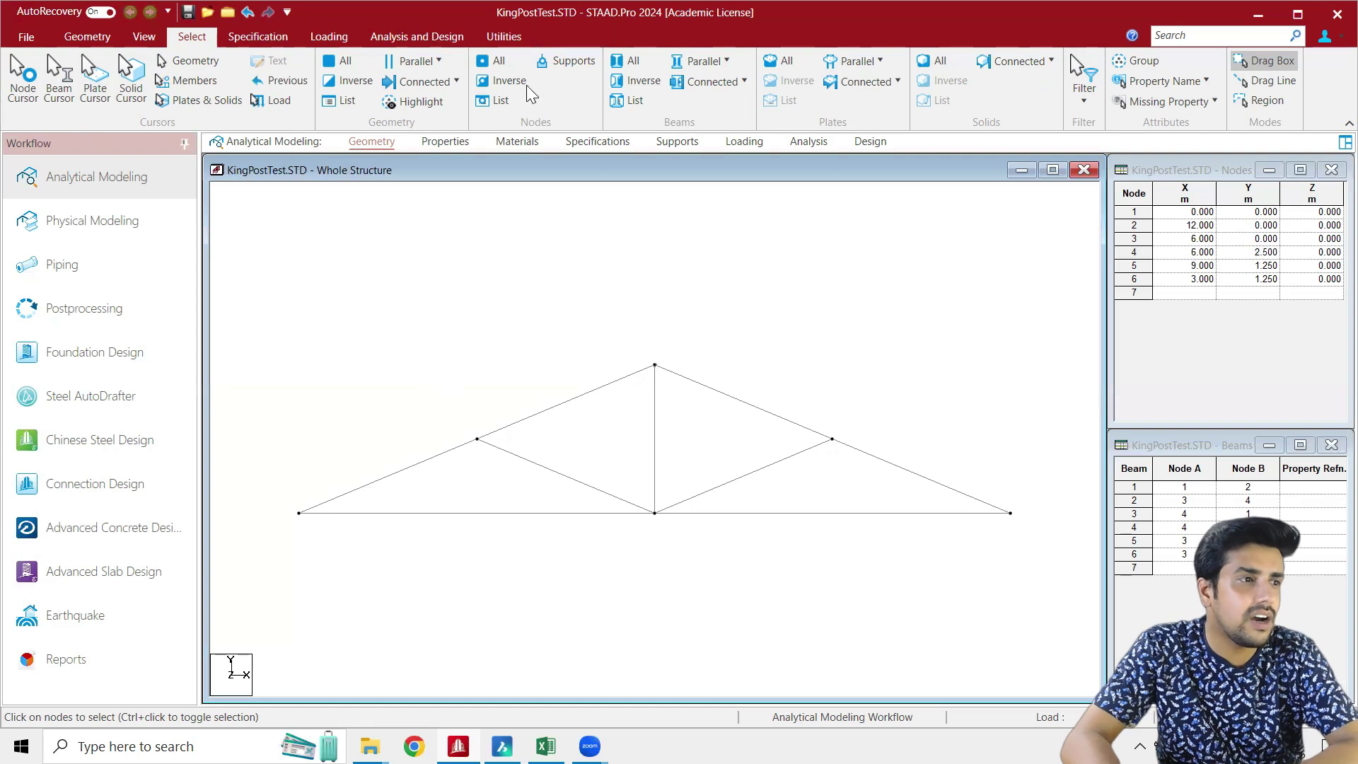
# Measure the node-to-node distance between the truss's two end supports and remove the distance display
pyautogui.click(504, 36)
pyautogui.click(70, 81)
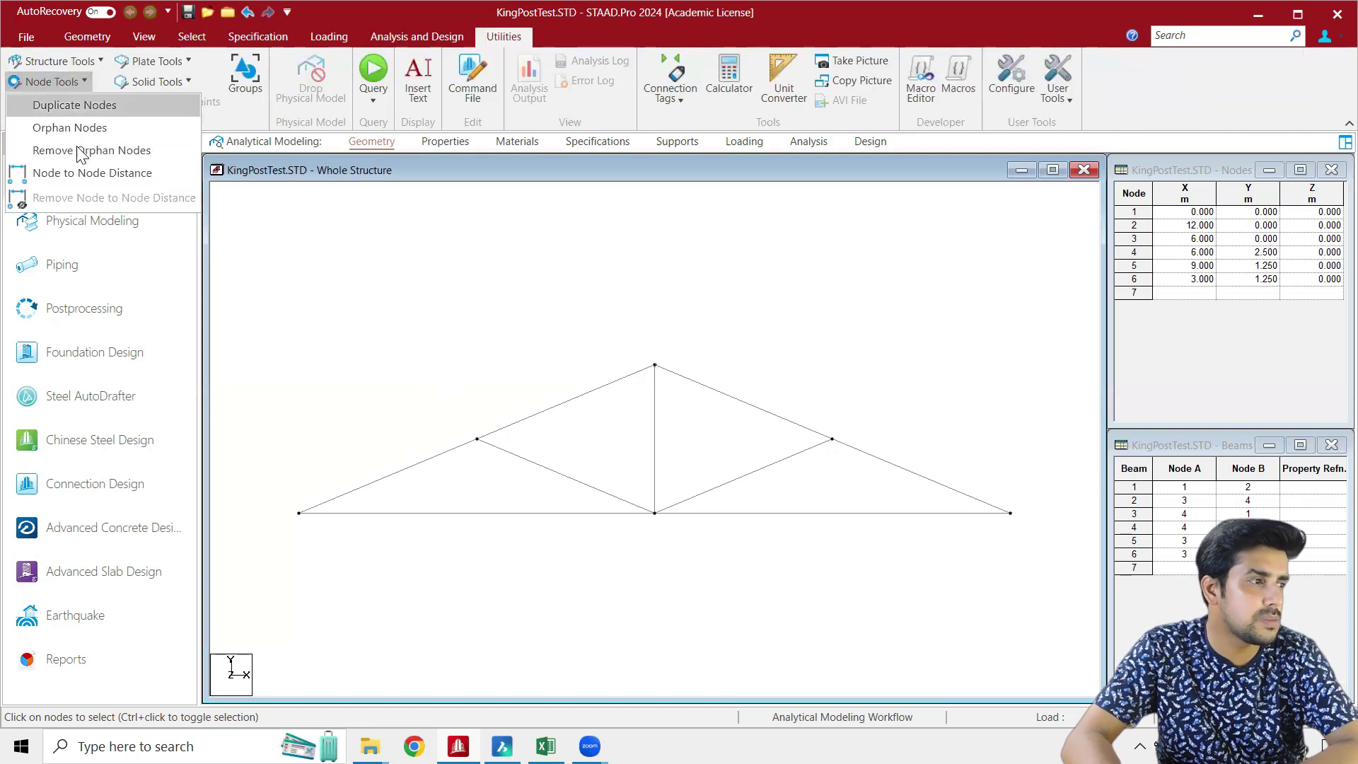
pyautogui.click(73, 173)
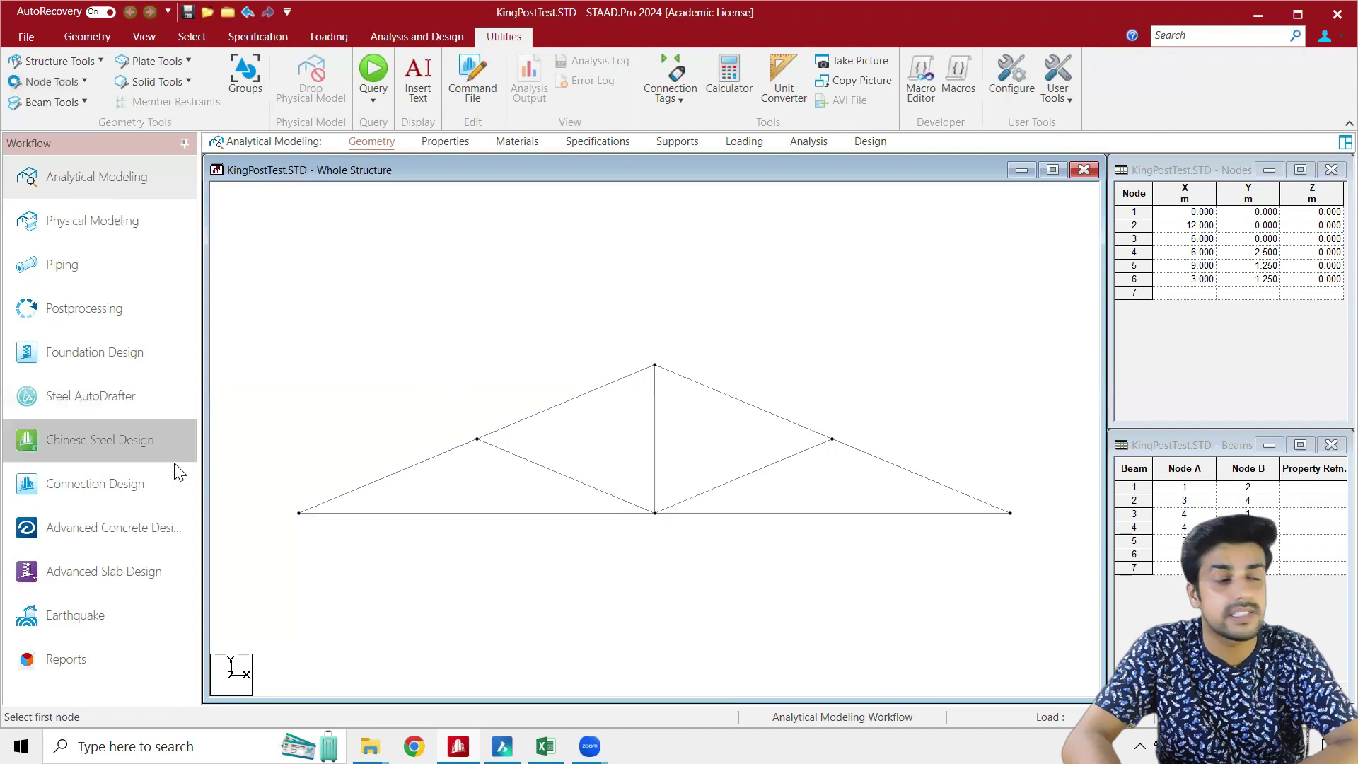
pyautogui.click(301, 515)
pyautogui.click(1010, 514)
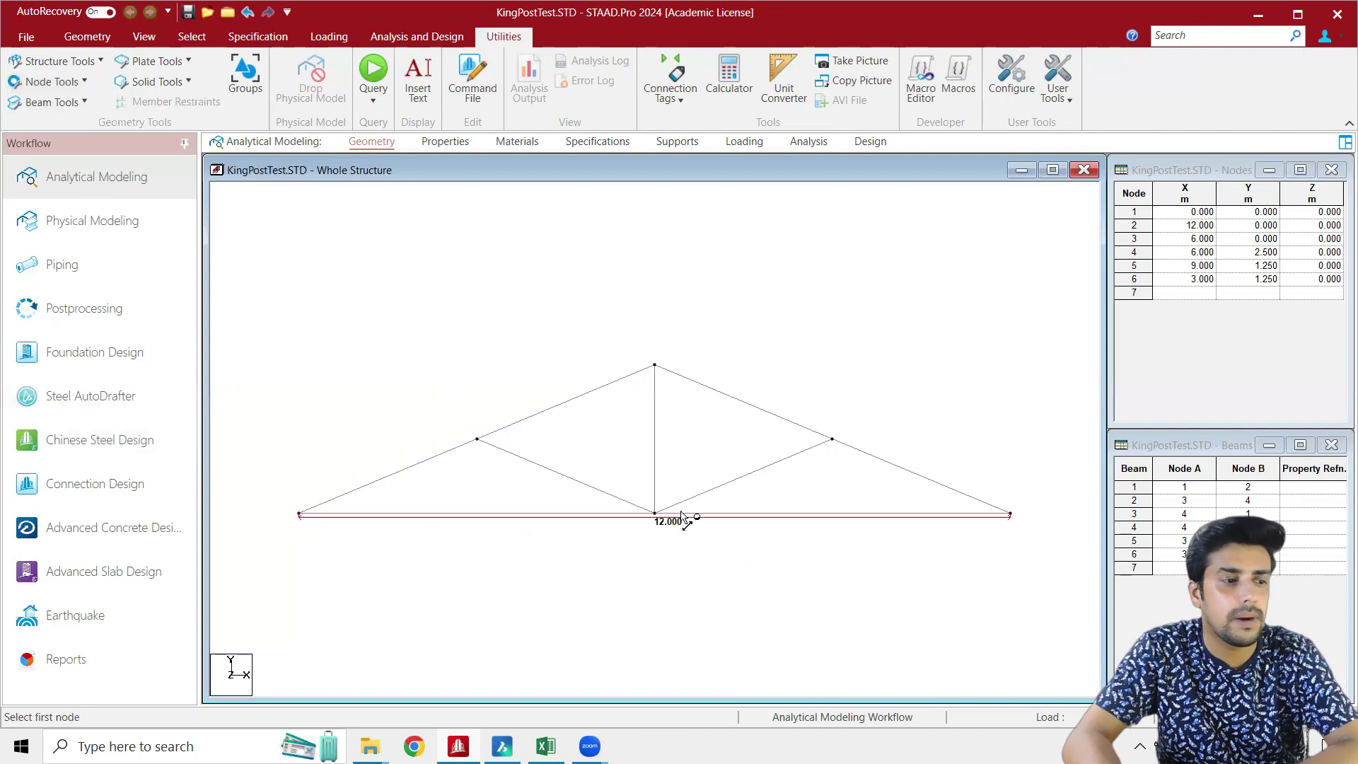
pyautogui.click(82, 83)
pyautogui.click(68, 198)
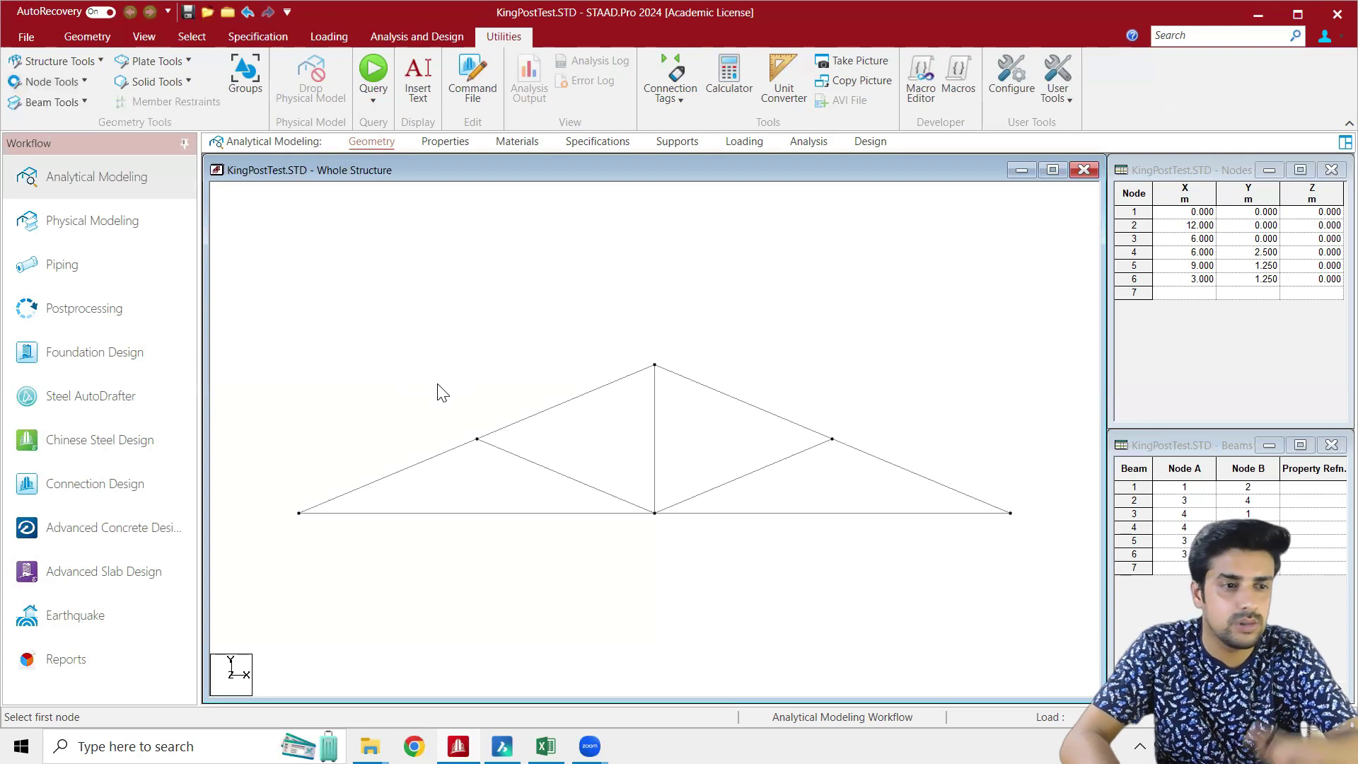
# Browse the equal angle profiles in the India (IS 2023) standard section database for the truss members
pyautogui.click(1222, 237)
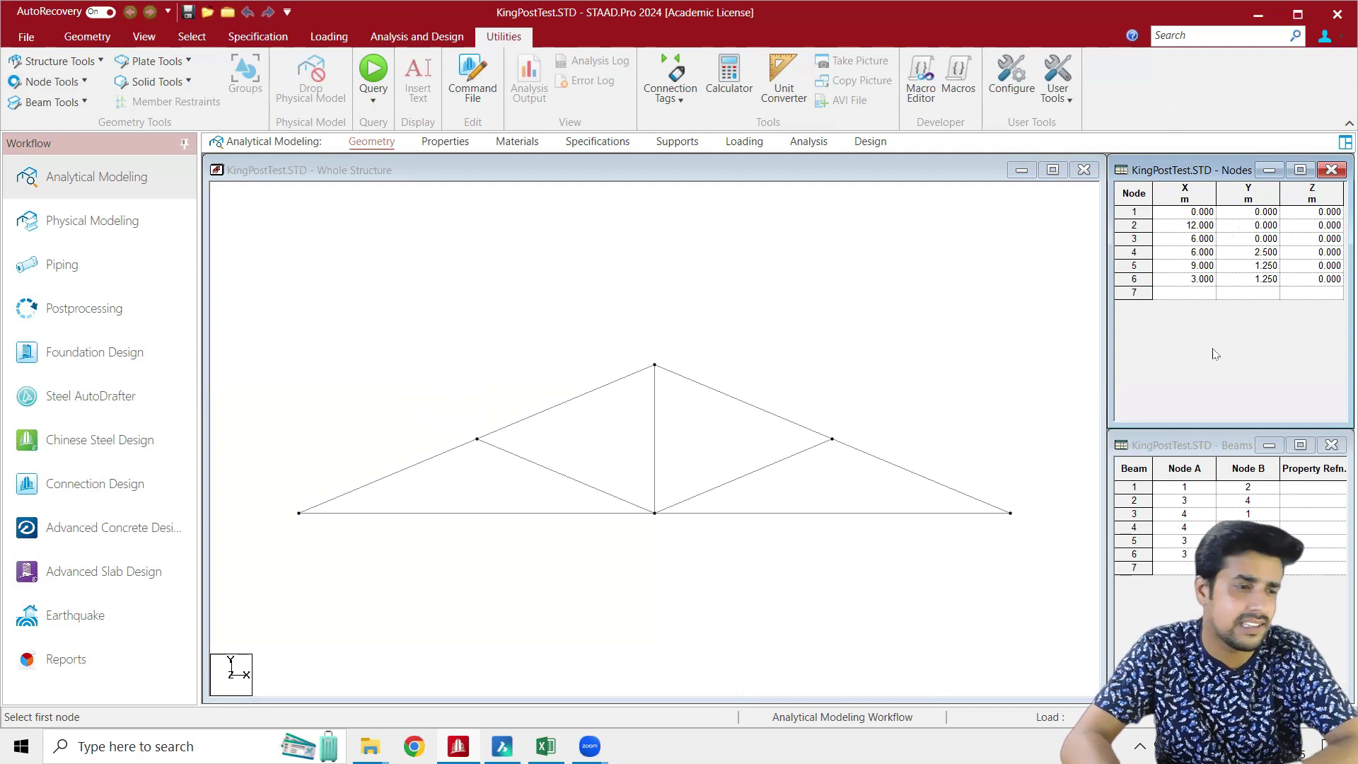
pyautogui.click(458, 145)
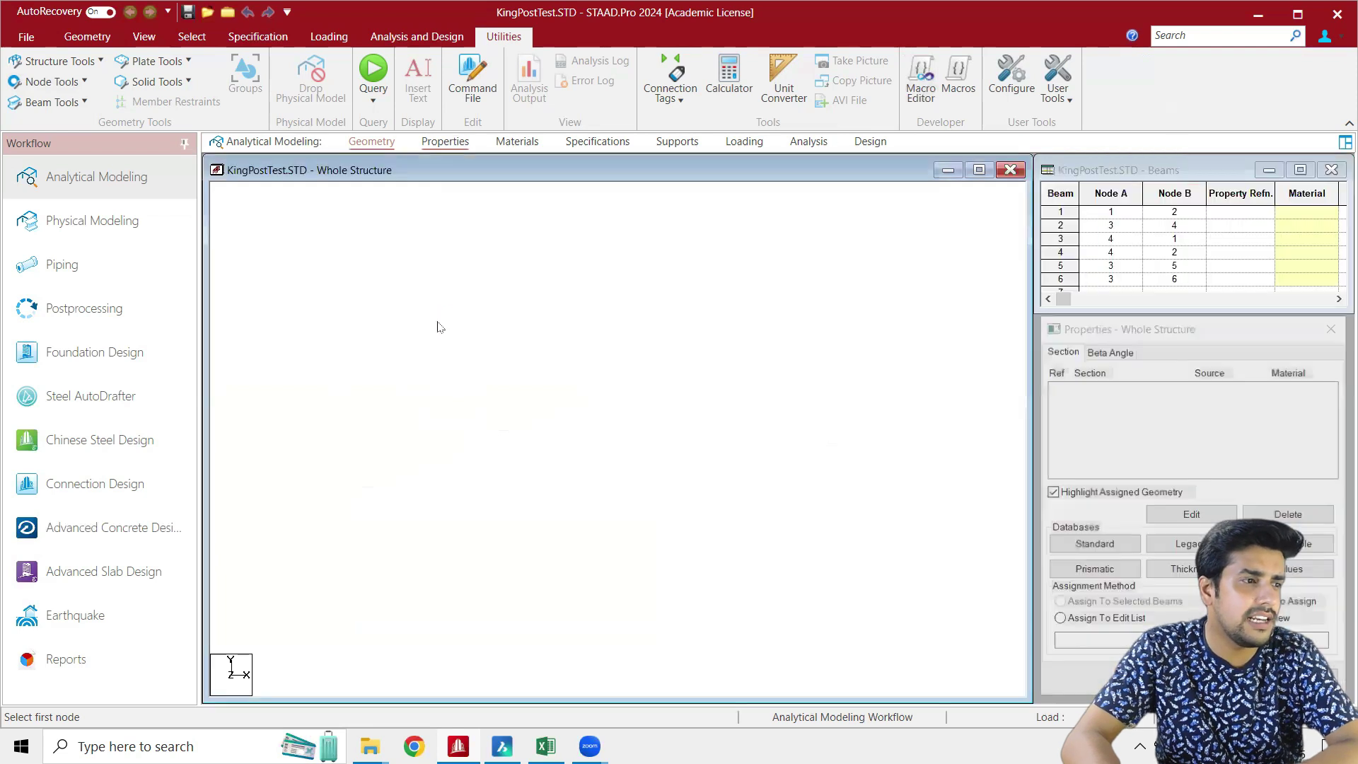
pyautogui.click(1093, 544)
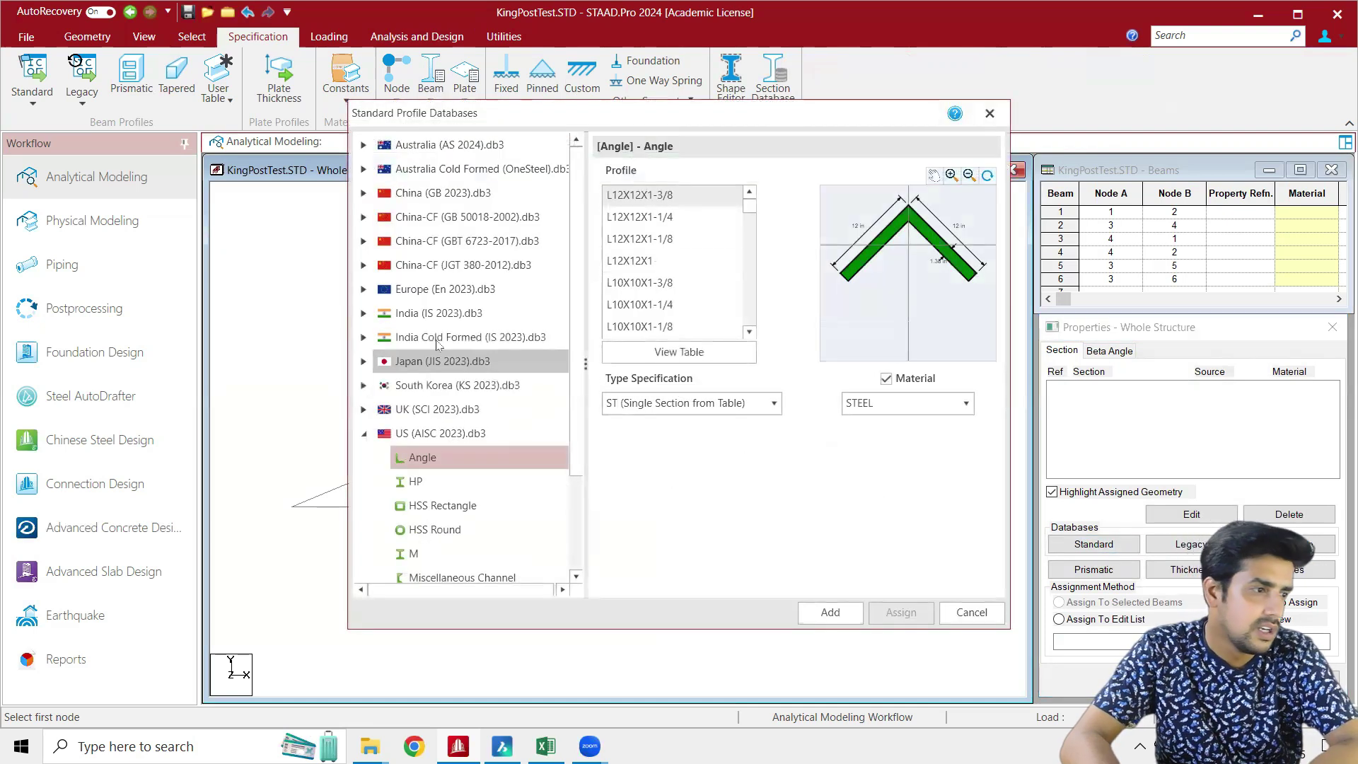
pyautogui.click(364, 313)
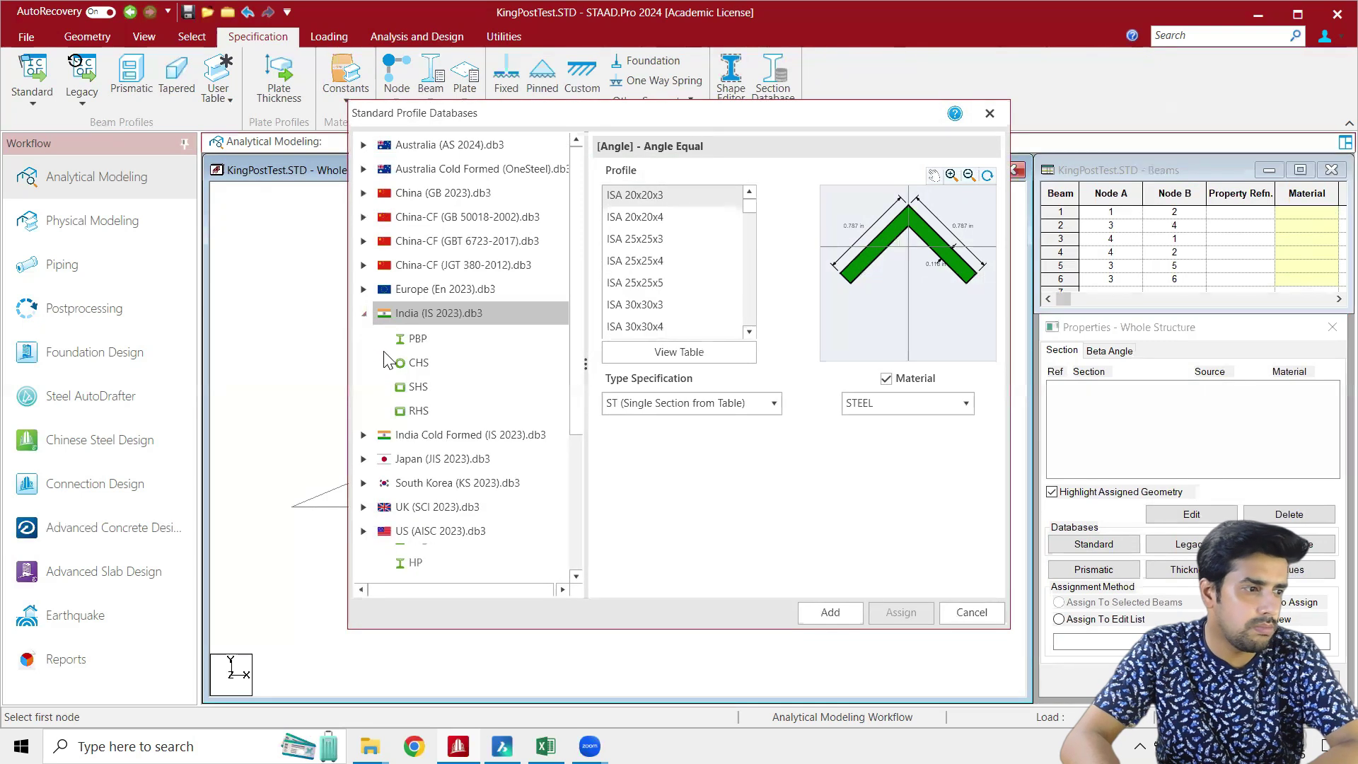
pyautogui.click(433, 338)
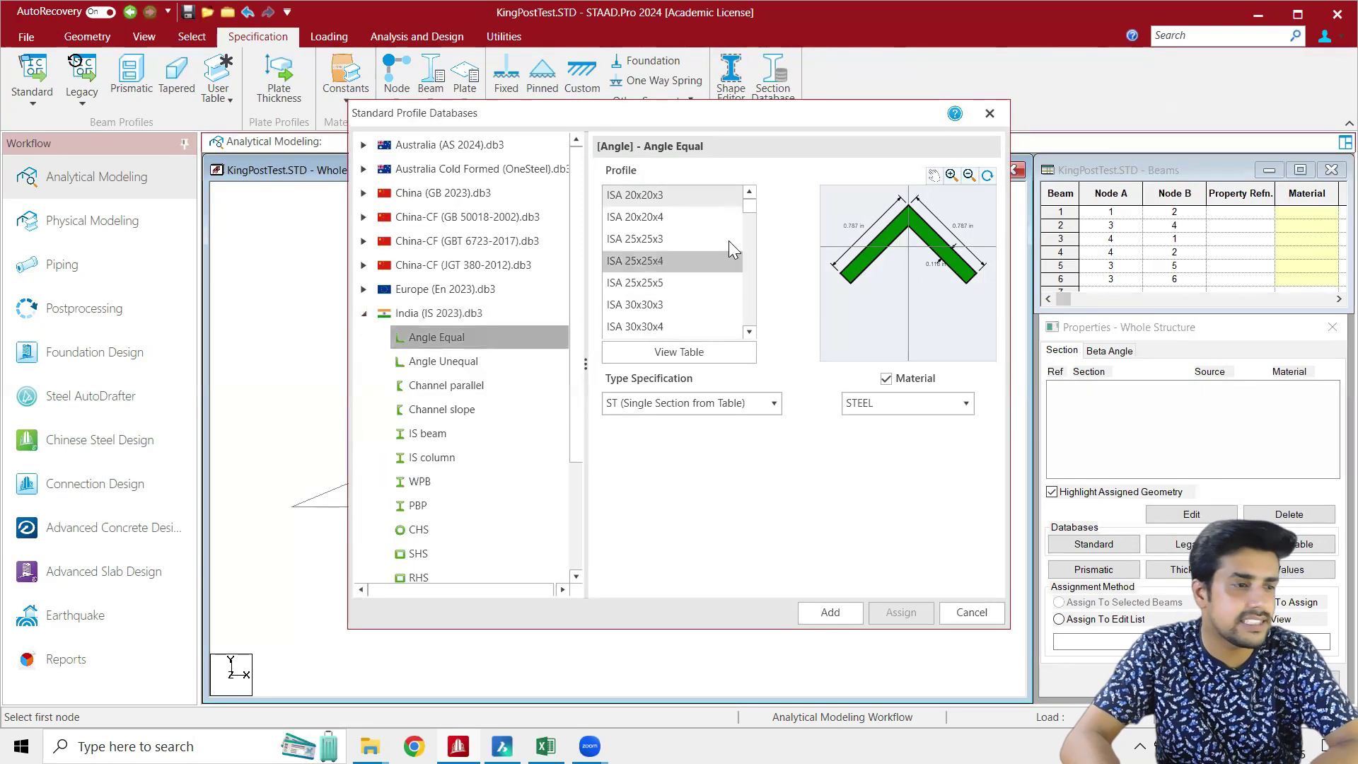
pyautogui.scroll(-2, 736, 234)
pyautogui.moveTo(751, 220); pyautogui.dragTo(751, 248)
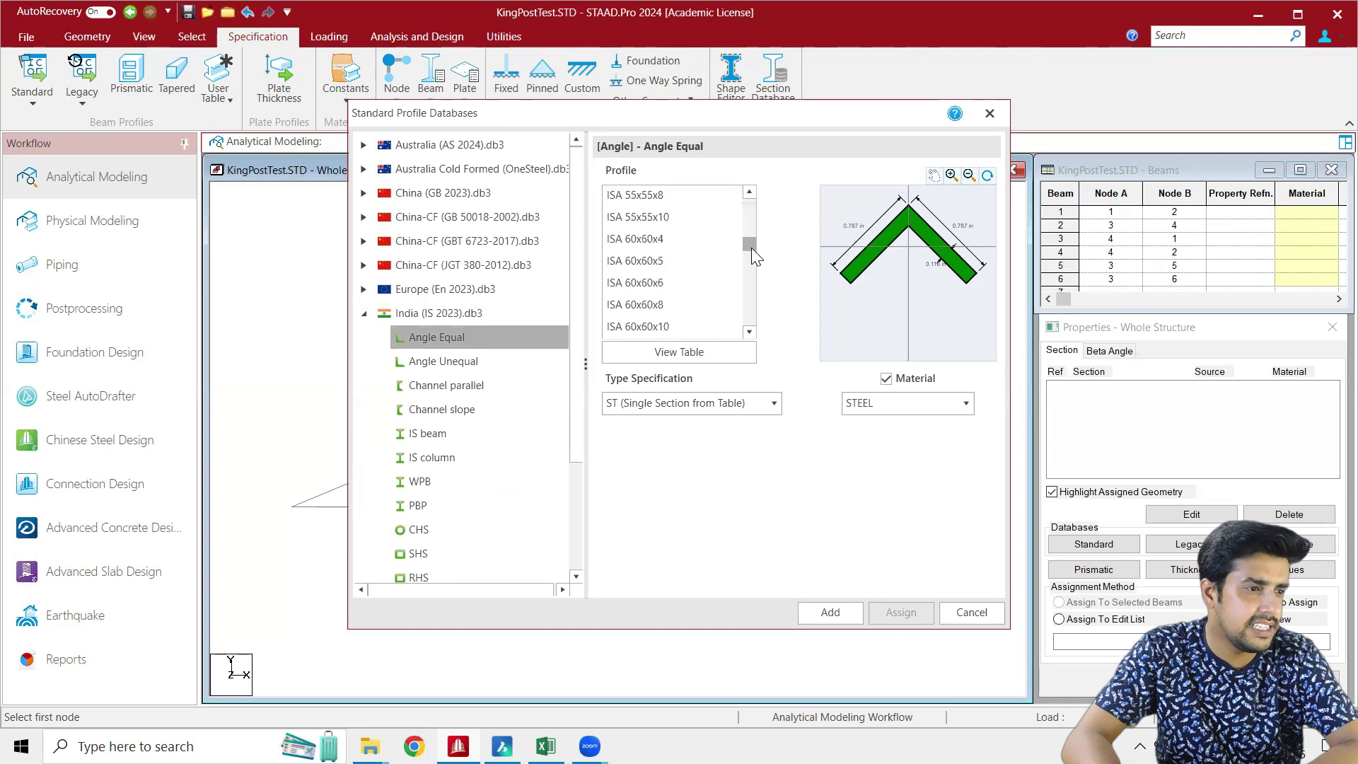
pyautogui.click(658, 260)
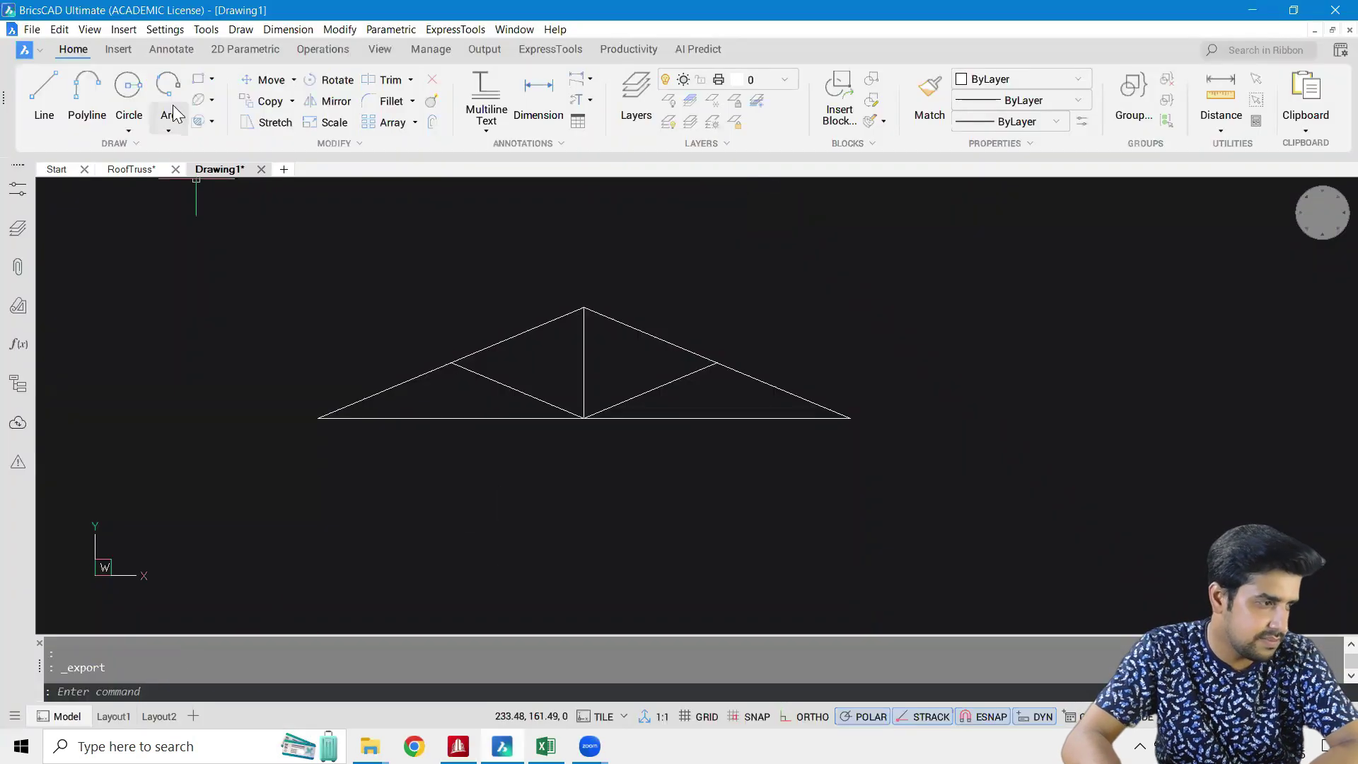
# Switch to the RoofTruss drawing in BricsCAD, check the specified section size, and return to STAAD.Pro
pyautogui.click(132, 169)
pyautogui.scroll(-5, 714, 447)
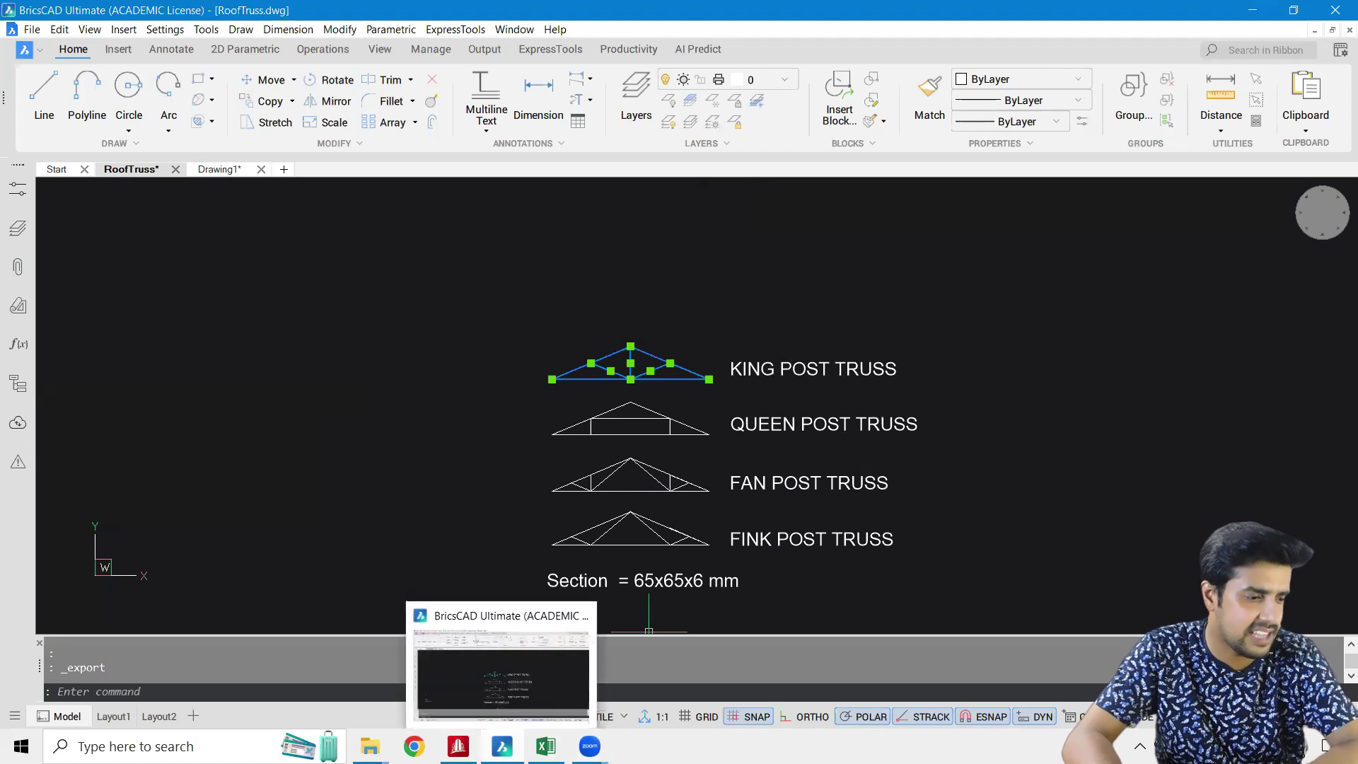
pyautogui.moveTo(458, 746)
pyautogui.click(475, 665)
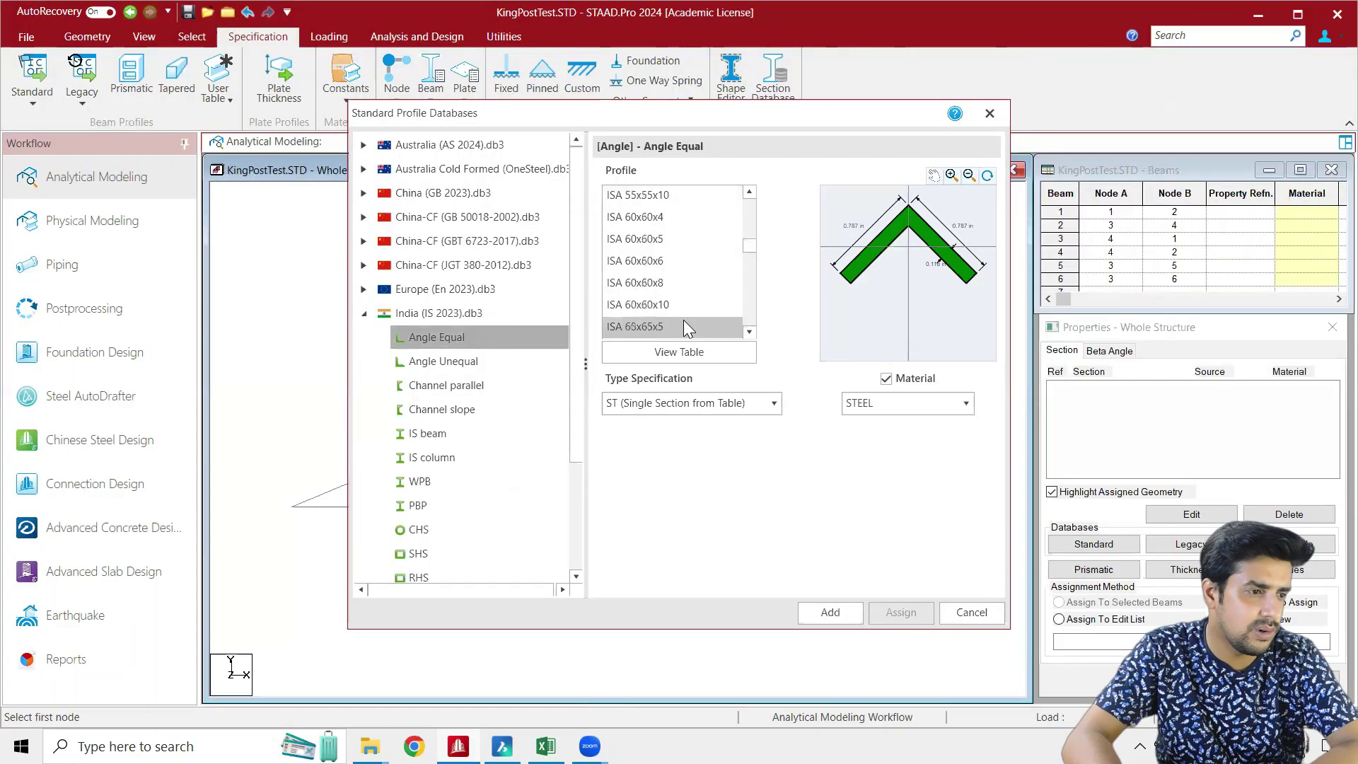
# Add the ISA 65x65x6 equal angle as a single section (ST) in STEEL and assign it to all members in view
pyautogui.click(748, 332)
pyautogui.click(729, 328)
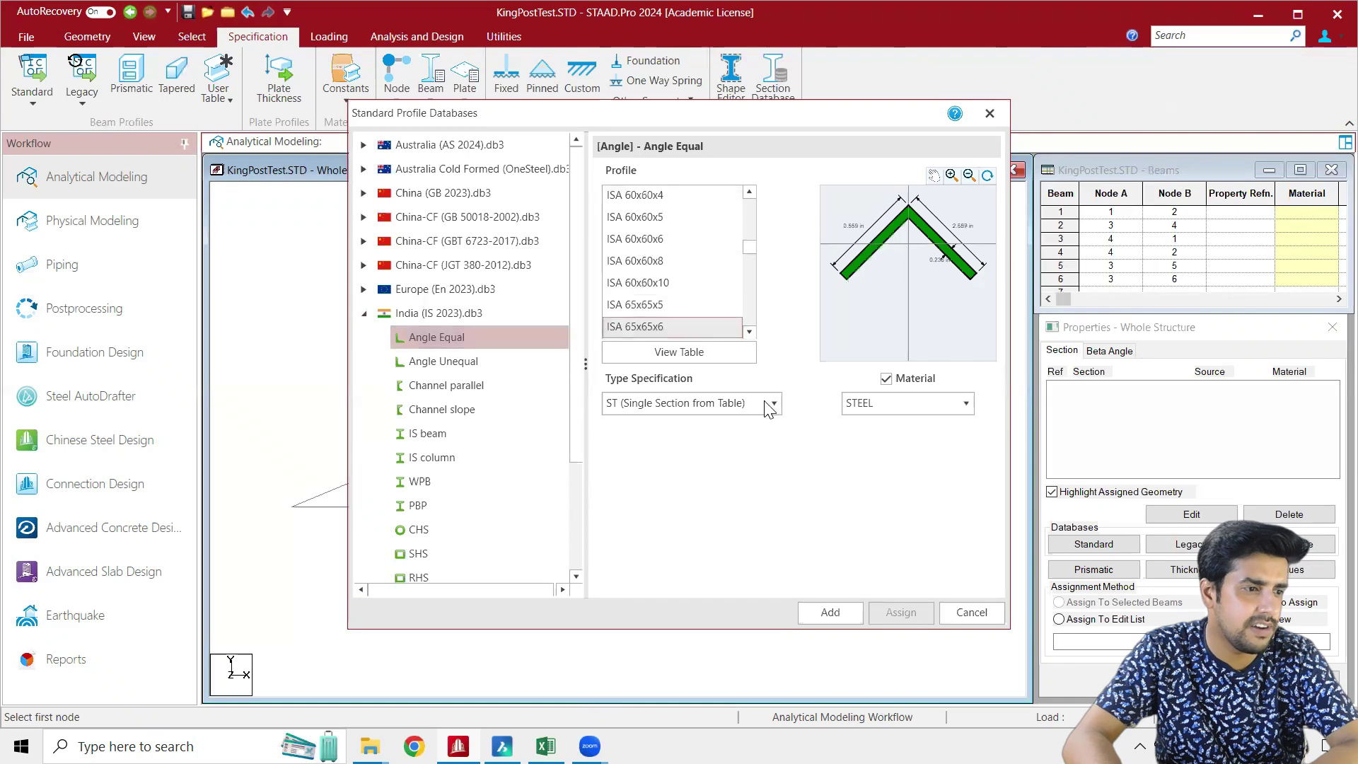
pyautogui.click(833, 613)
pyautogui.click(707, 403)
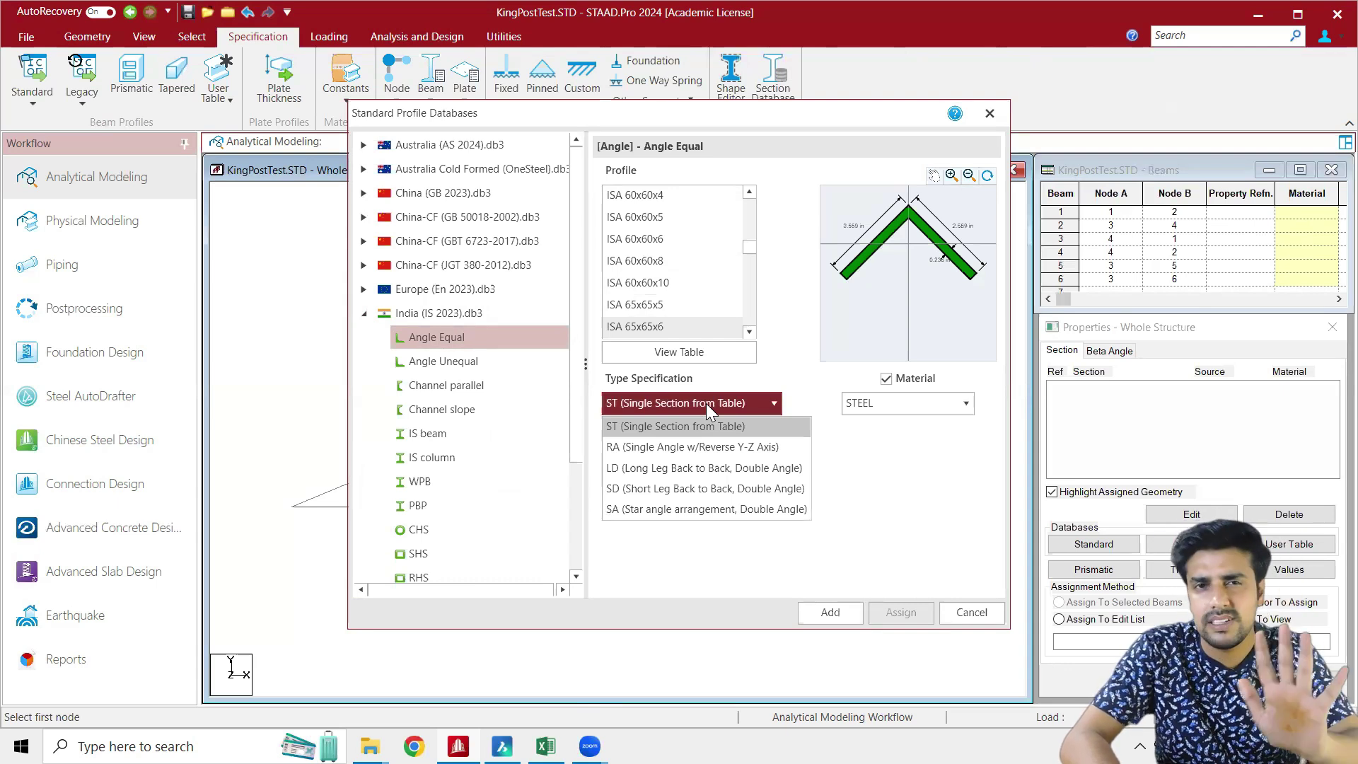
pyautogui.click(706, 403)
pyautogui.click(830, 612)
pyautogui.click(972, 613)
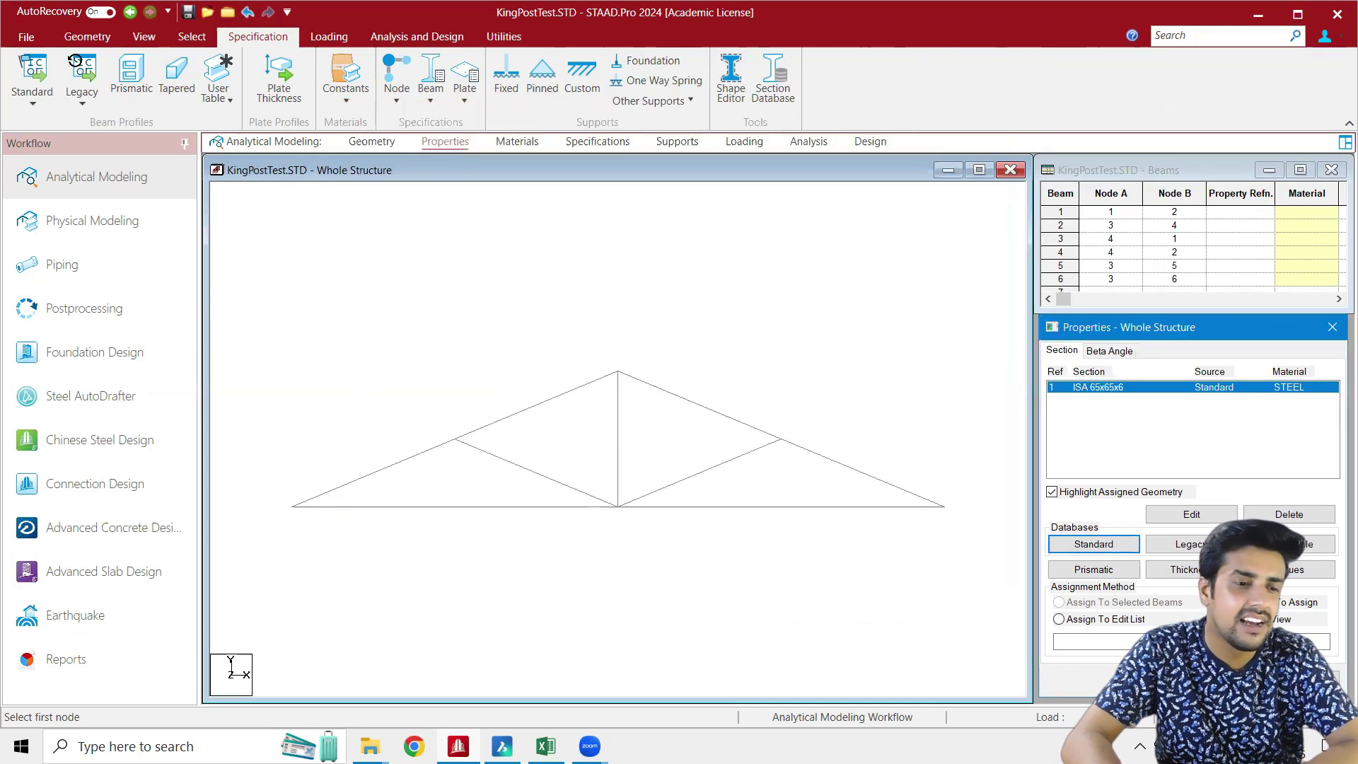
pyautogui.click(1138, 681)
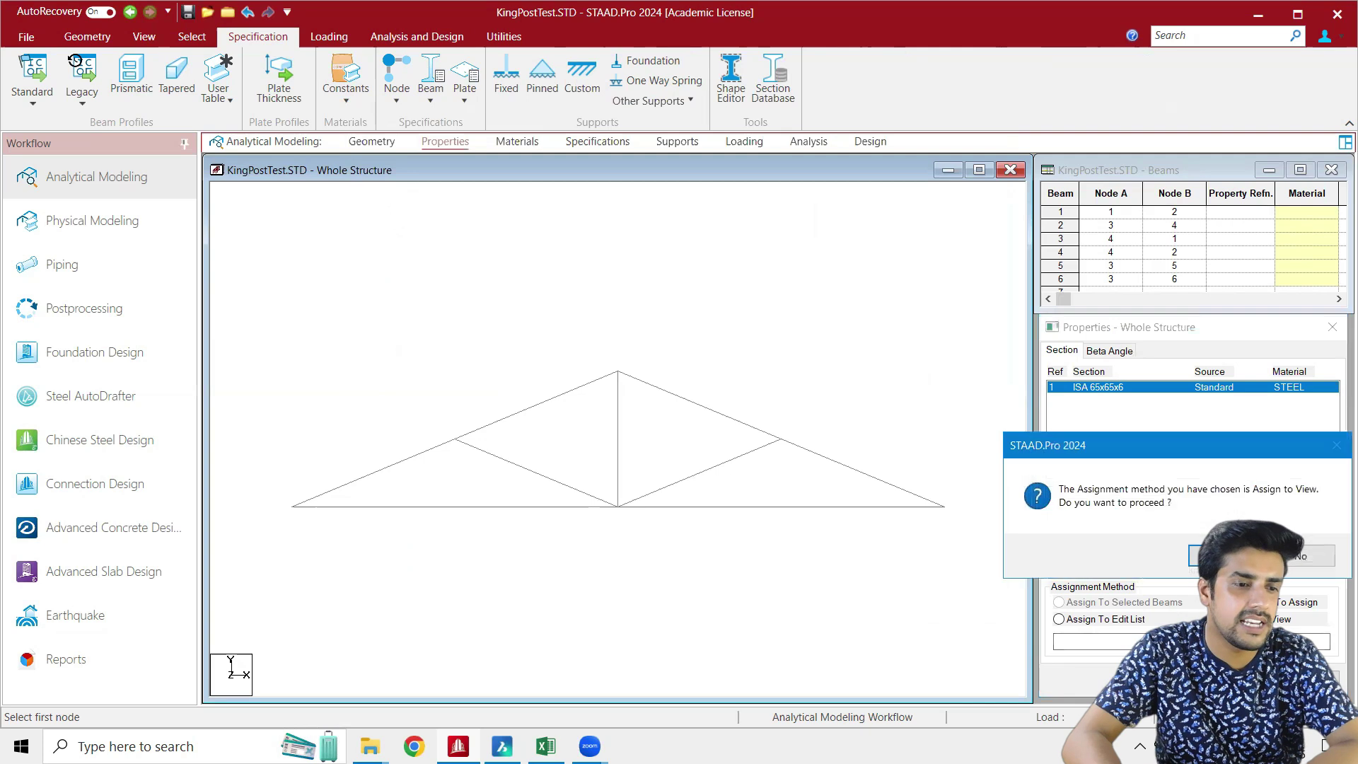
pyautogui.click(1218, 553)
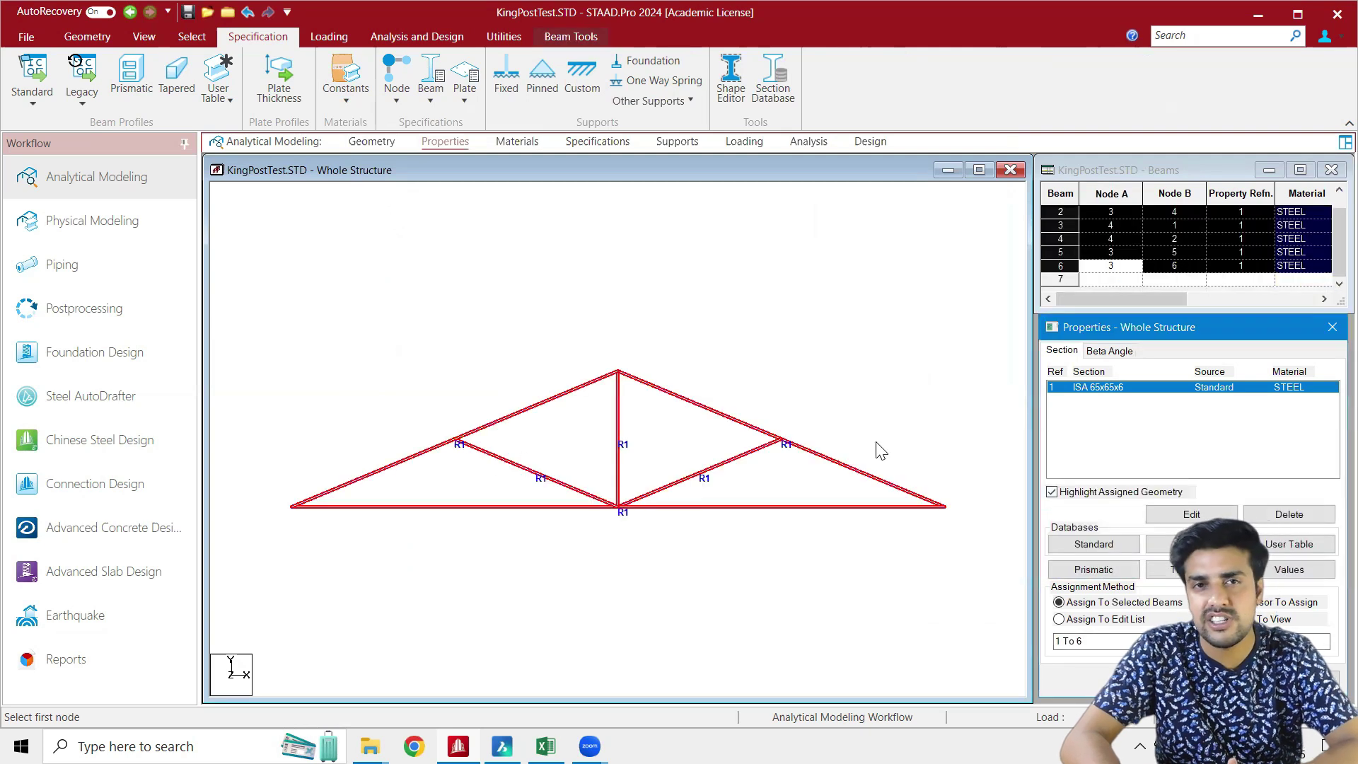
# Create a pinned support definition for the truss
pyautogui.click(518, 143)
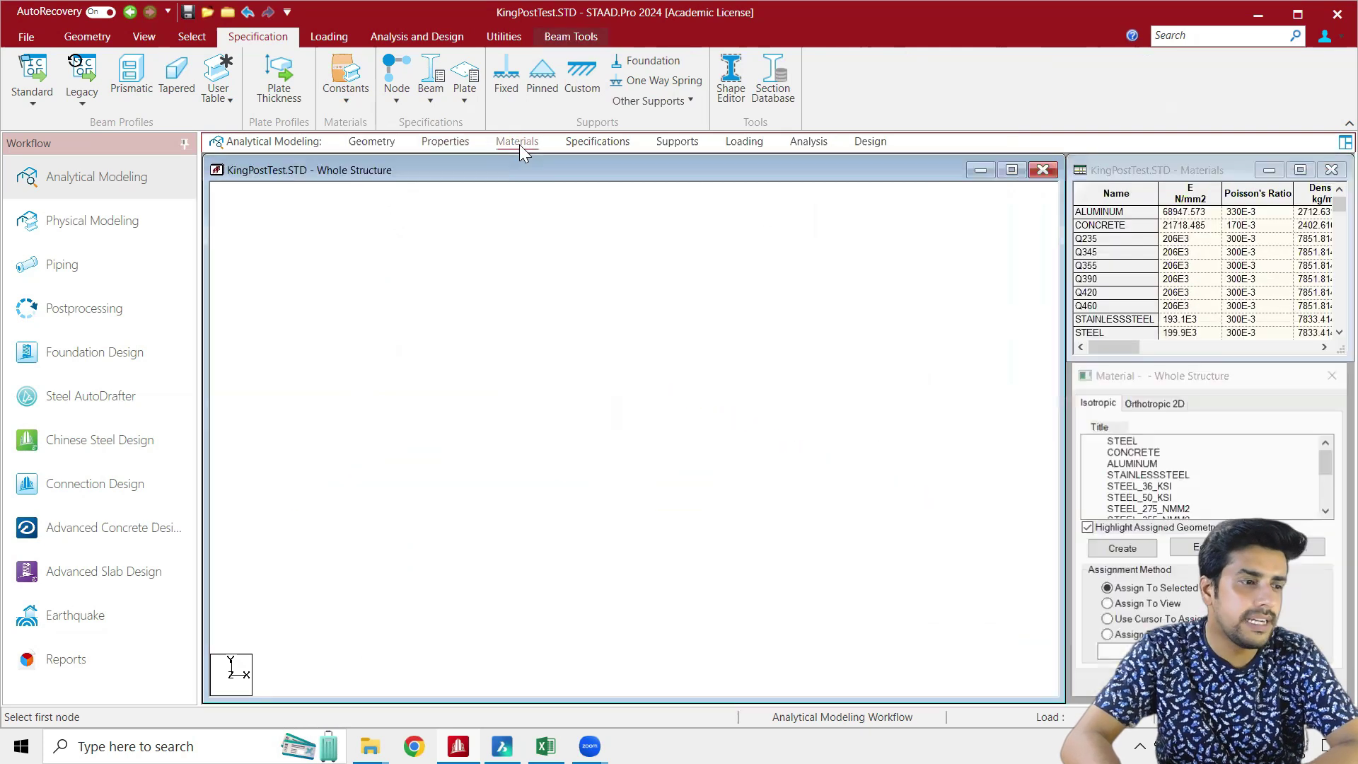
pyautogui.click(677, 142)
pyautogui.click(1122, 550)
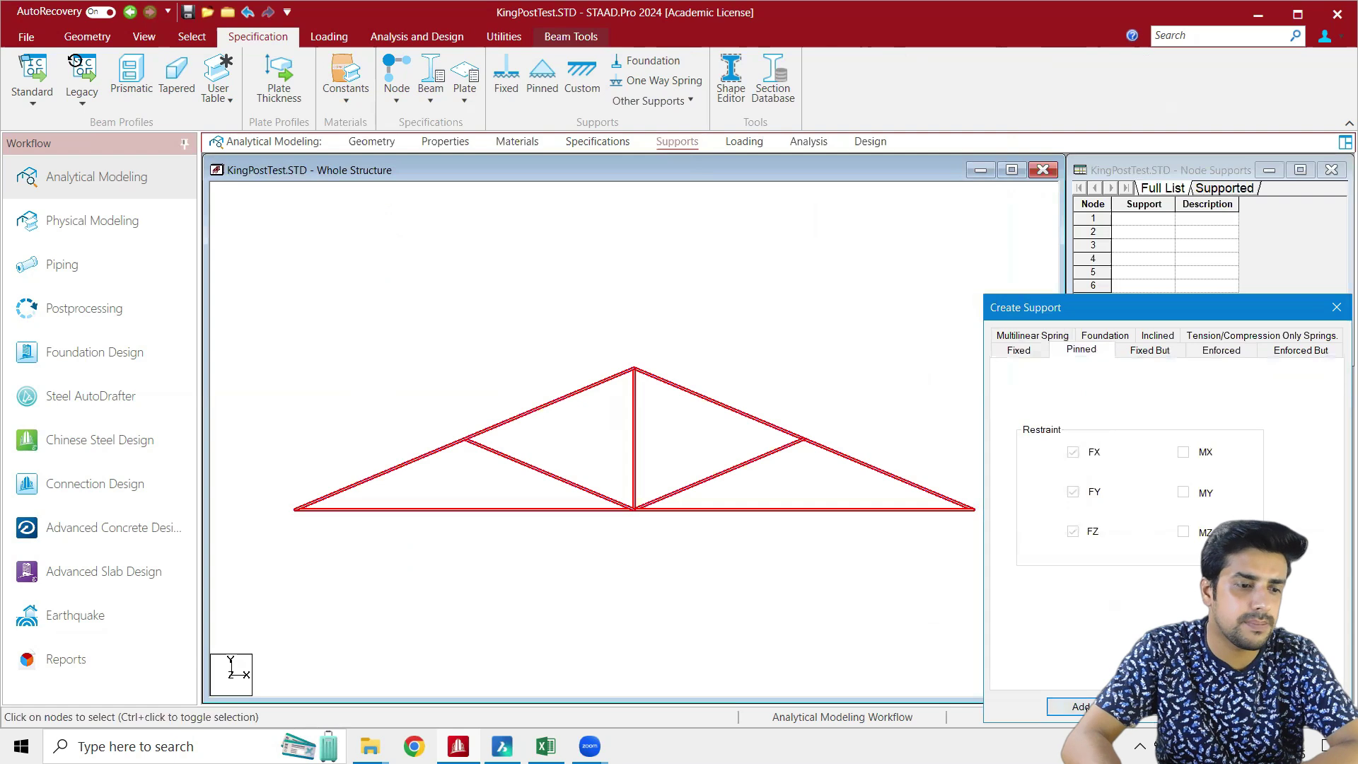
pyautogui.click(1078, 706)
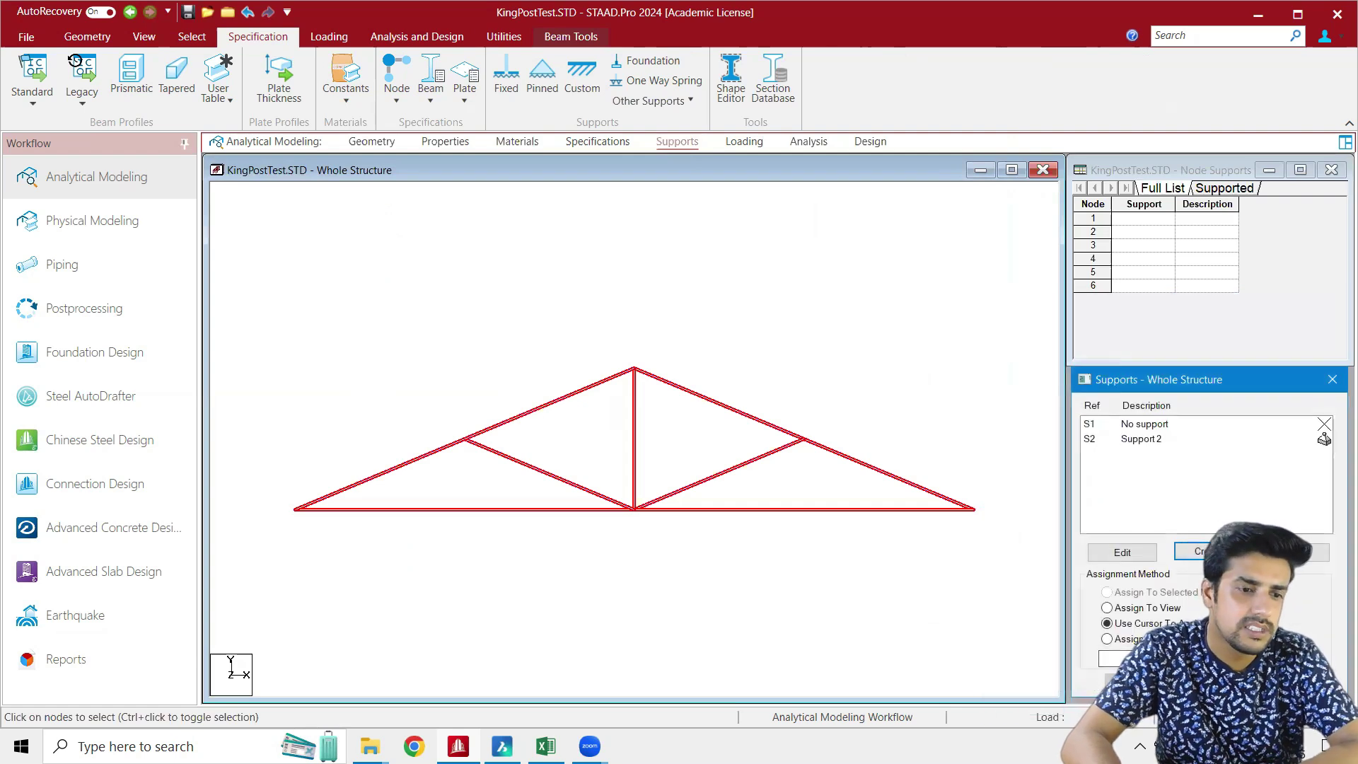
# Create an Enforced But support definition with FX and MZ released
pyautogui.click(1208, 551)
pyautogui.click(1300, 349)
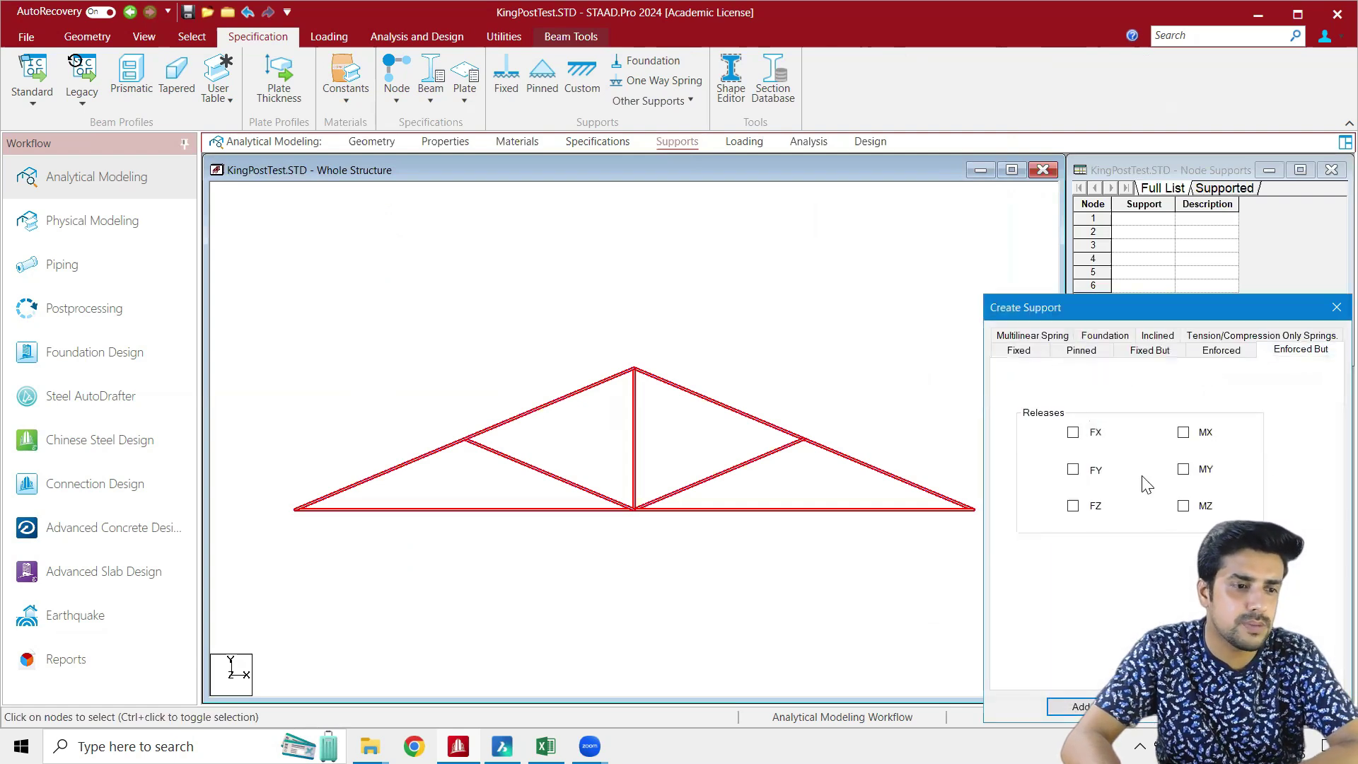
pyautogui.click(1073, 432)
pyautogui.click(1182, 506)
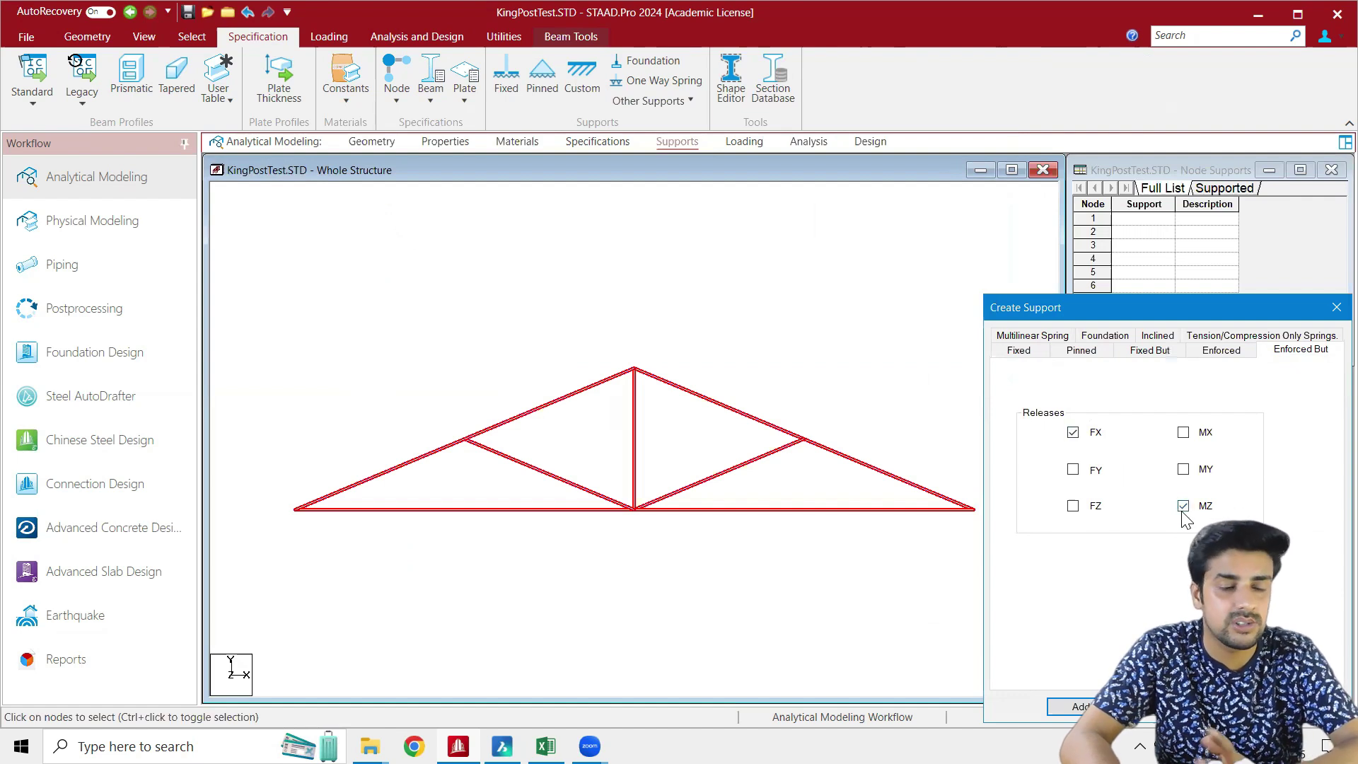
pyautogui.press('Return')
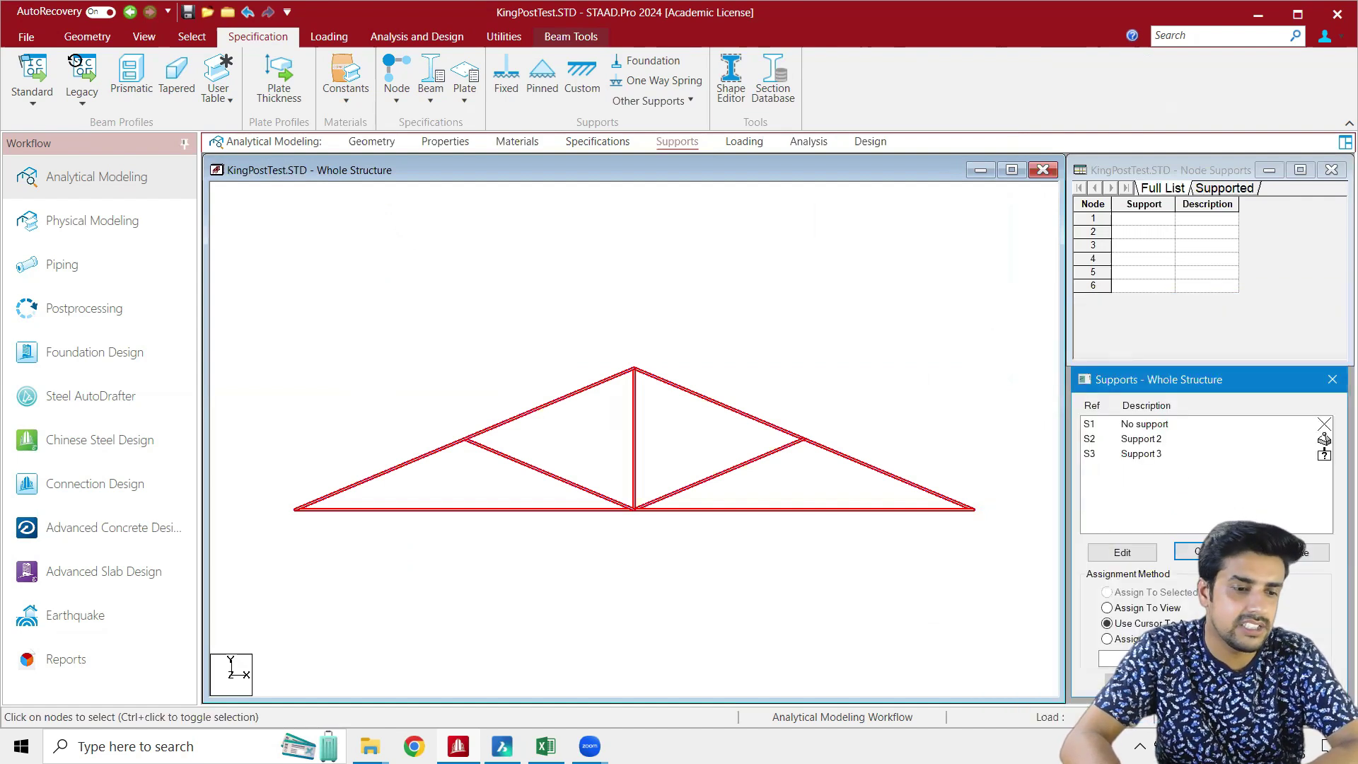
# Assign the pinned support to the truss's left end node and the Enforced But support to its right end node
pyautogui.click(1145, 441)
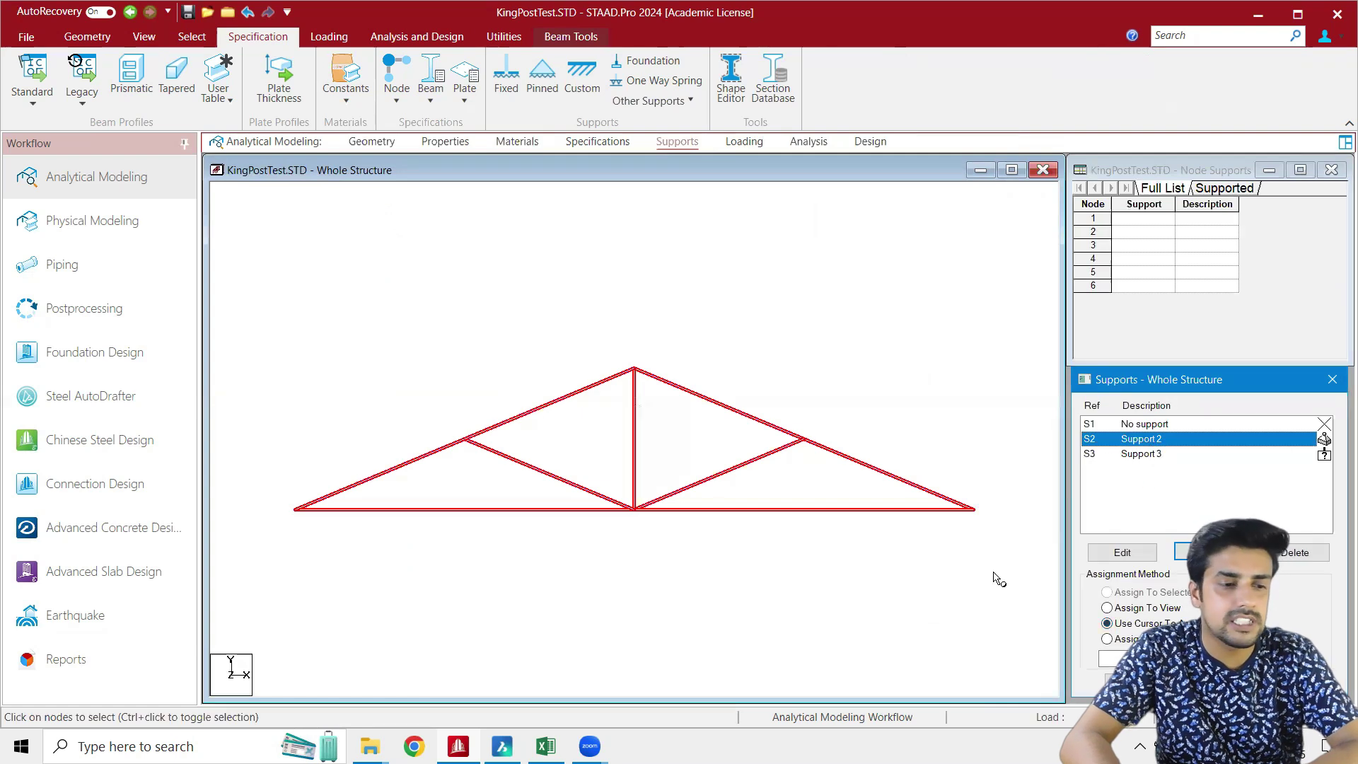
pyautogui.click(1132, 681)
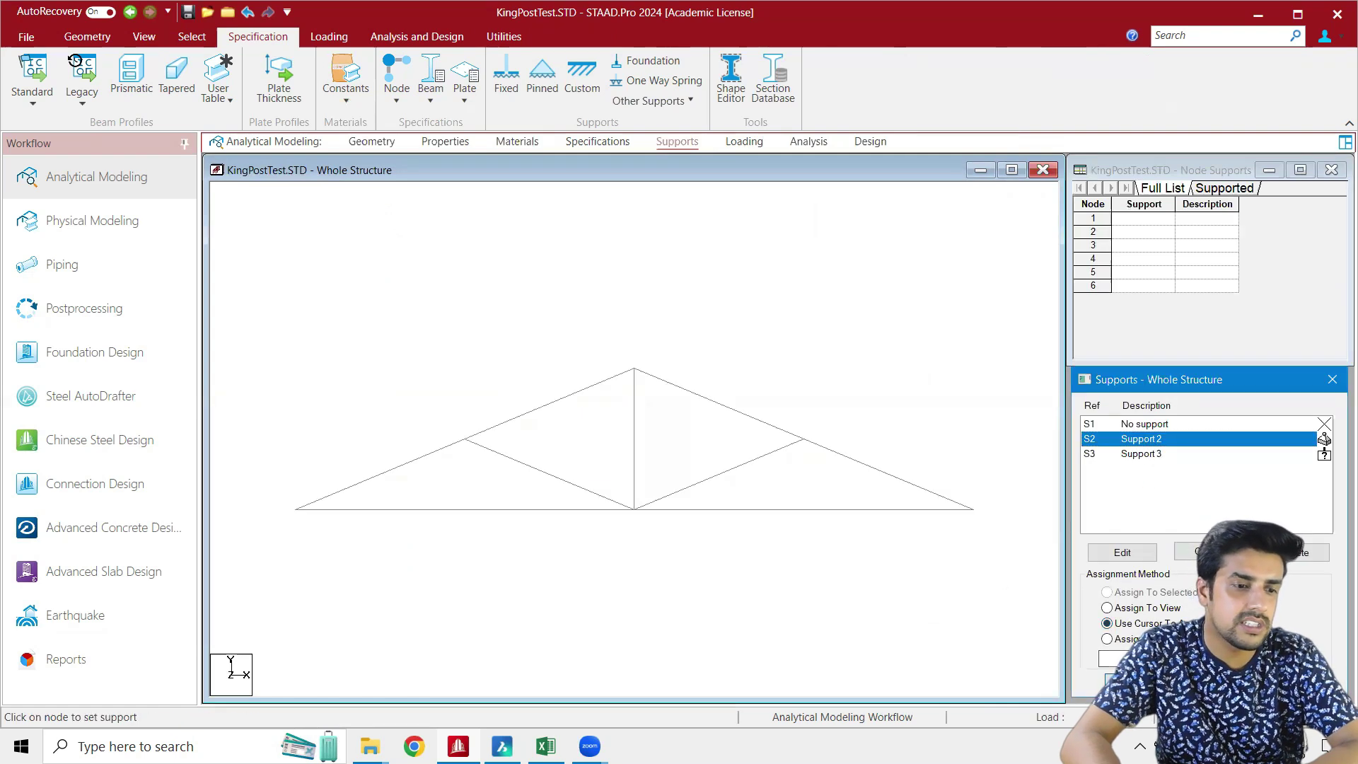
pyautogui.click(296, 511)
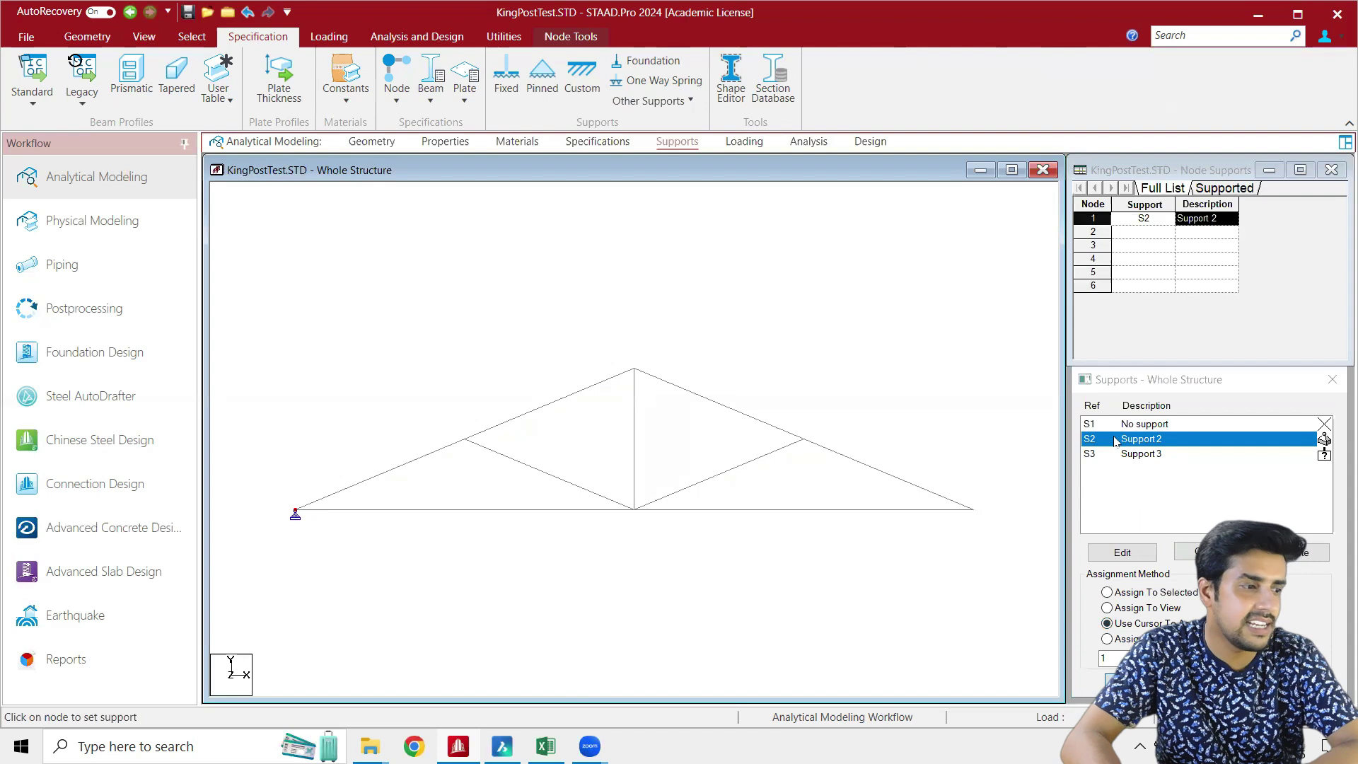
pyautogui.click(1137, 454)
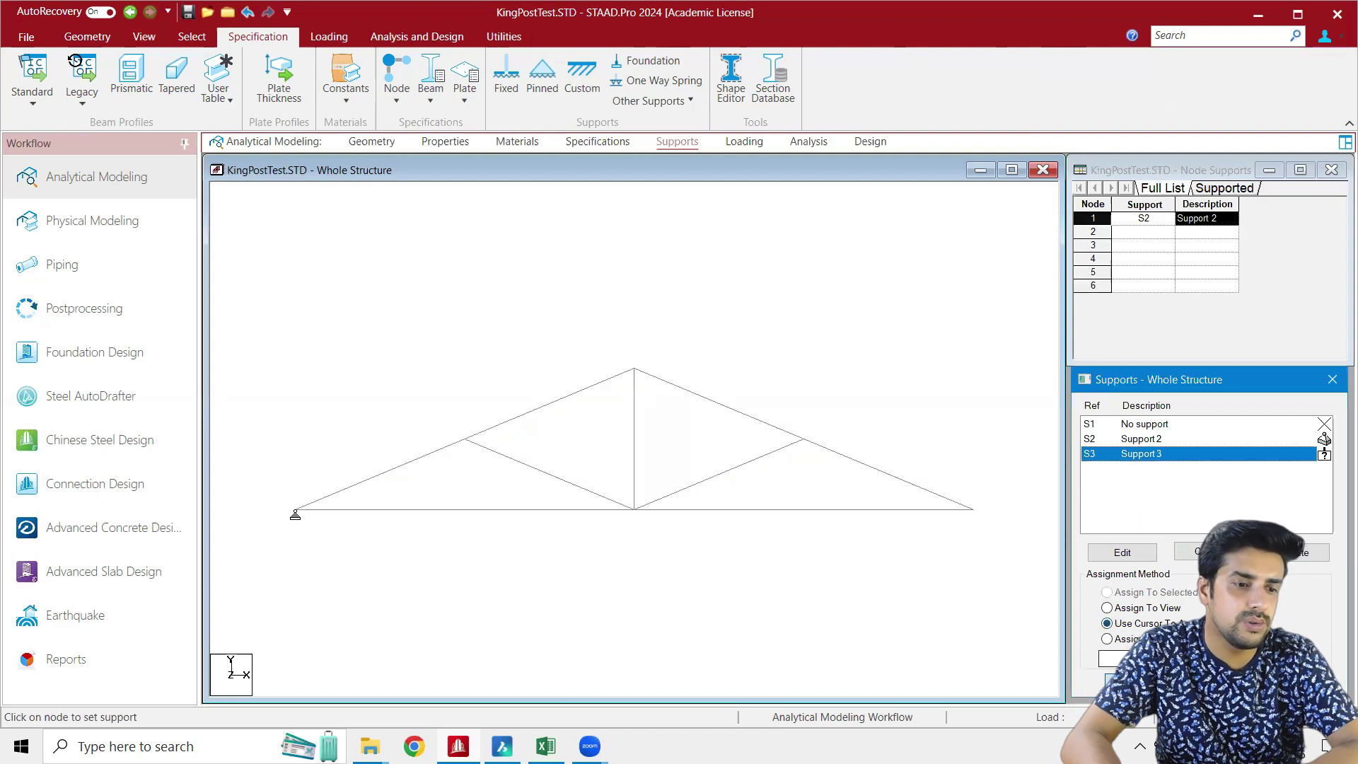
pyautogui.click(981, 629)
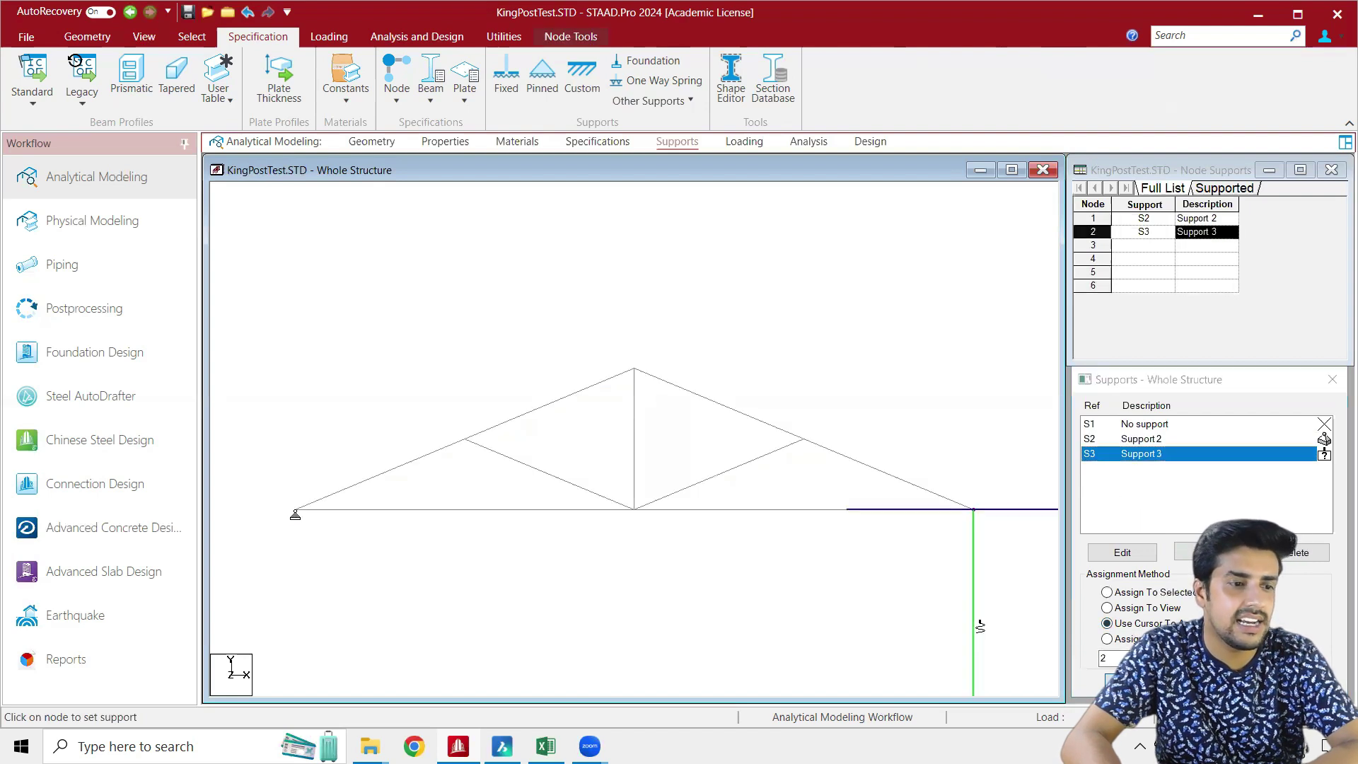
# Set the support icon size to 0.5% in the structure diagram scales
pyautogui.scroll(-3, 959, 560)
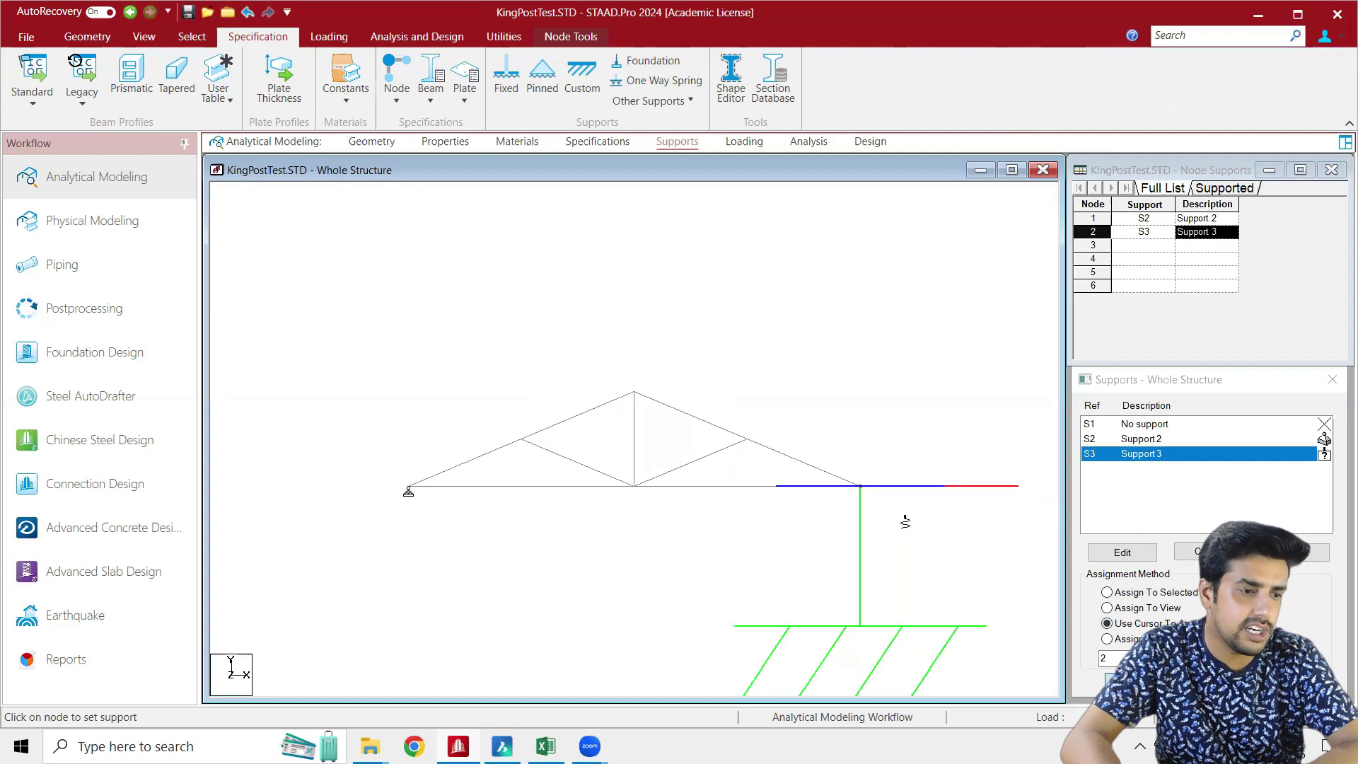
pyautogui.rightClick(781, 561)
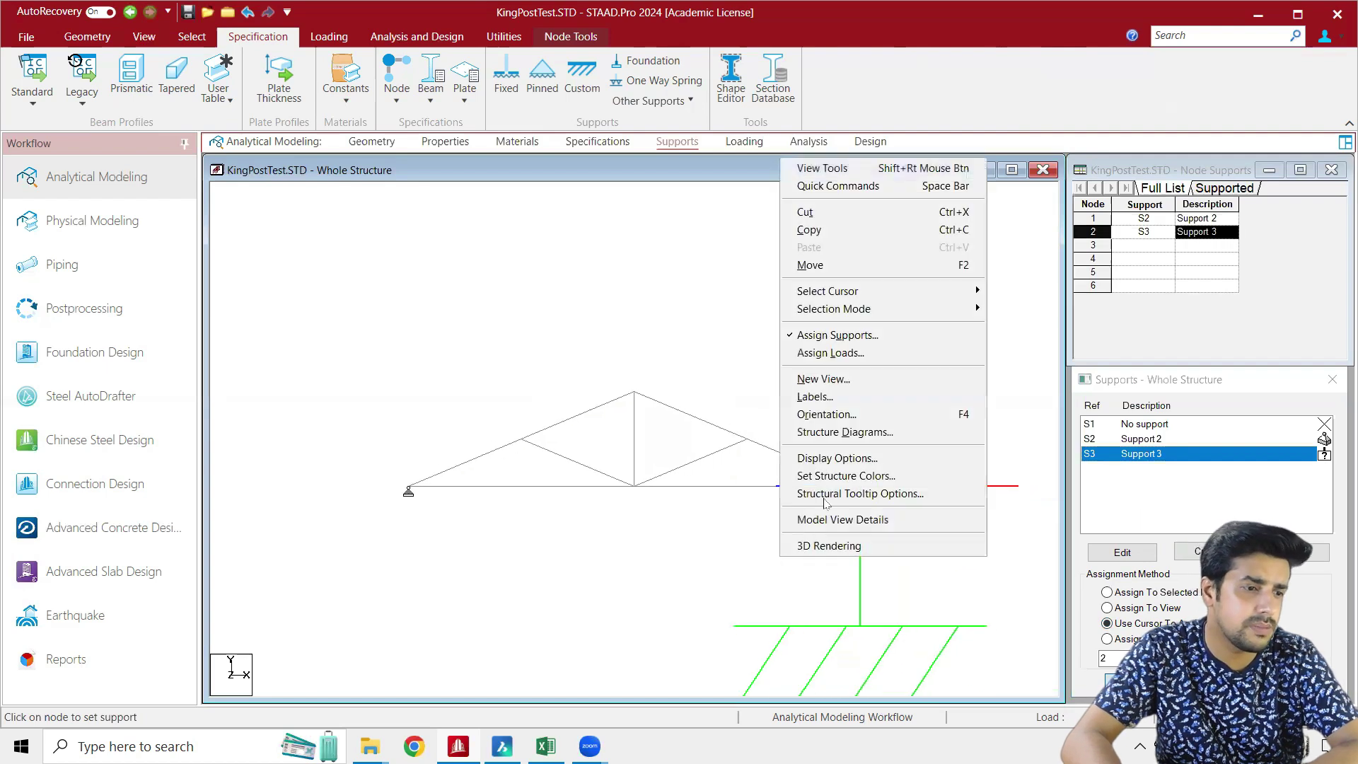
pyautogui.click(847, 431)
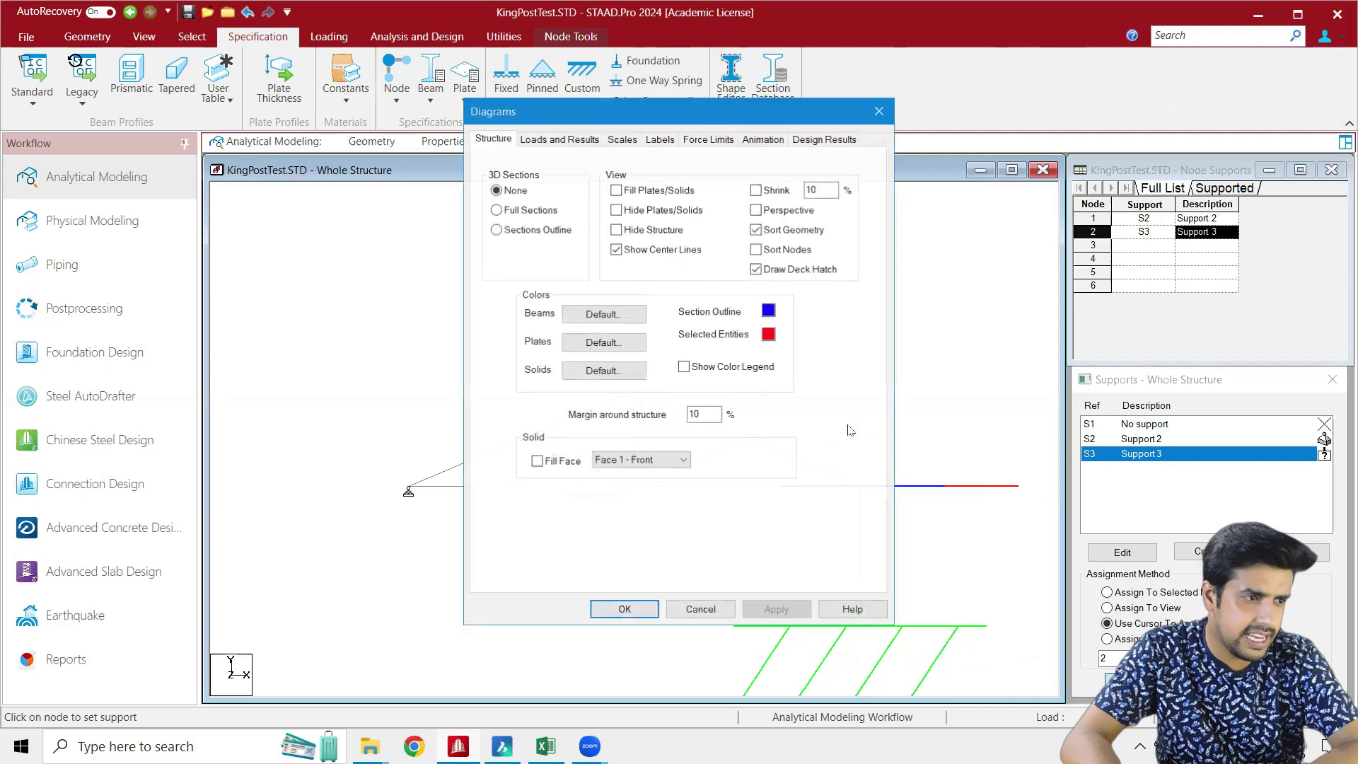
pyautogui.click(622, 139)
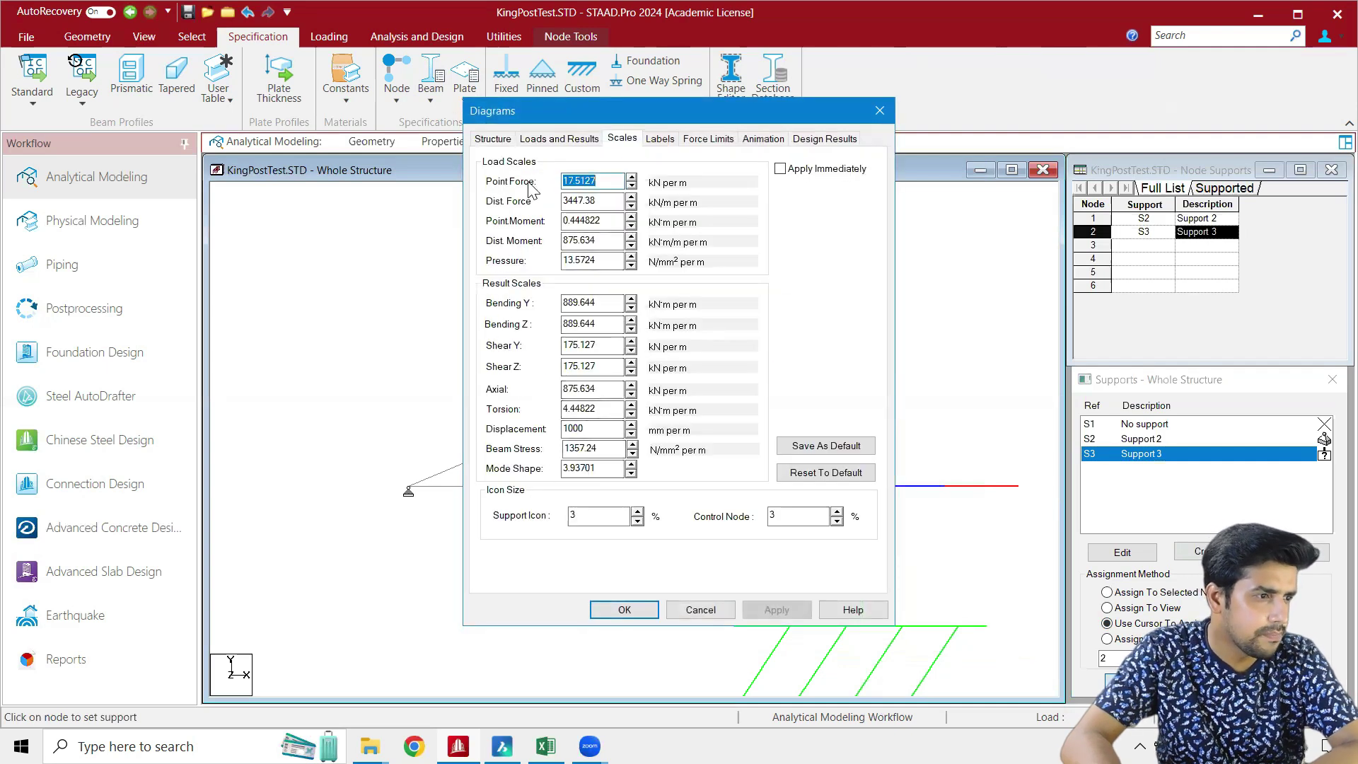
pyautogui.moveTo(588, 516); pyautogui.dragTo(534, 519)
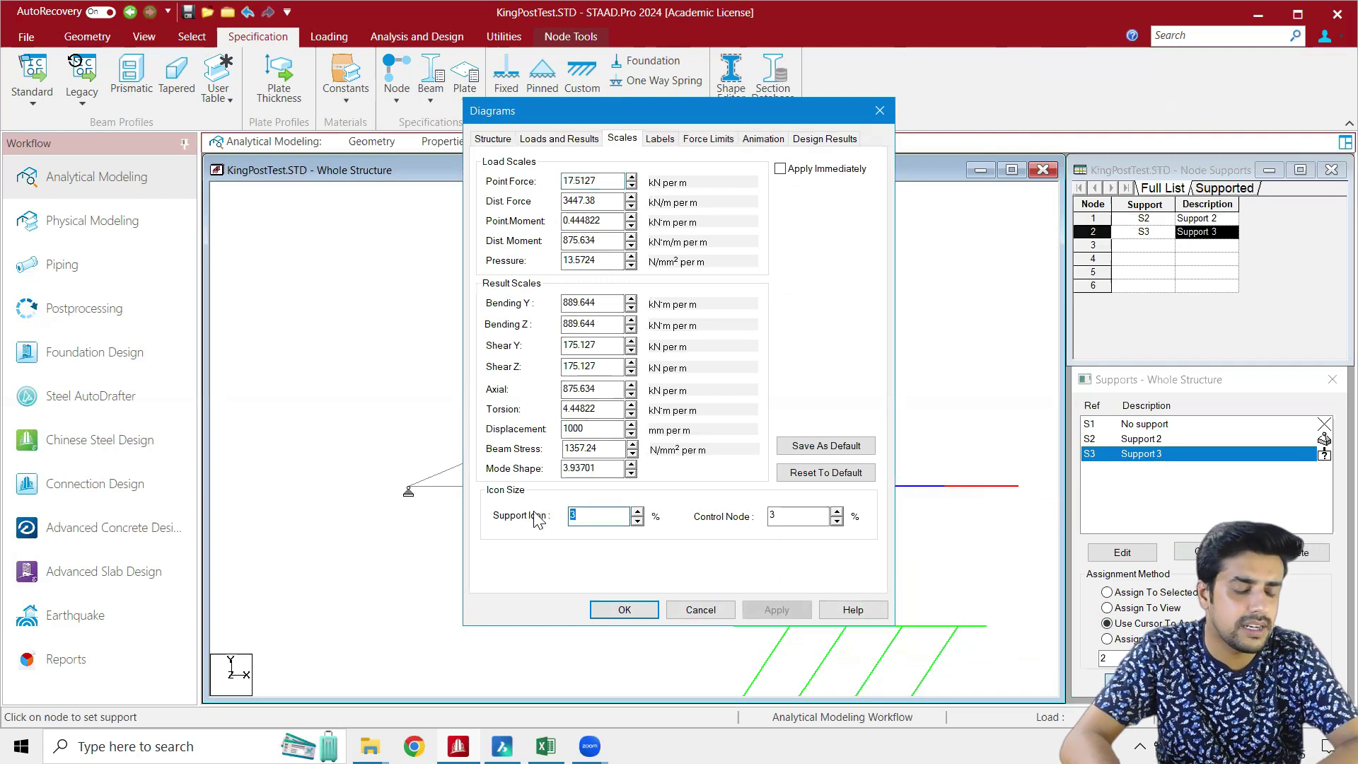
pyautogui.write('0.5')
pyautogui.click(777, 609)
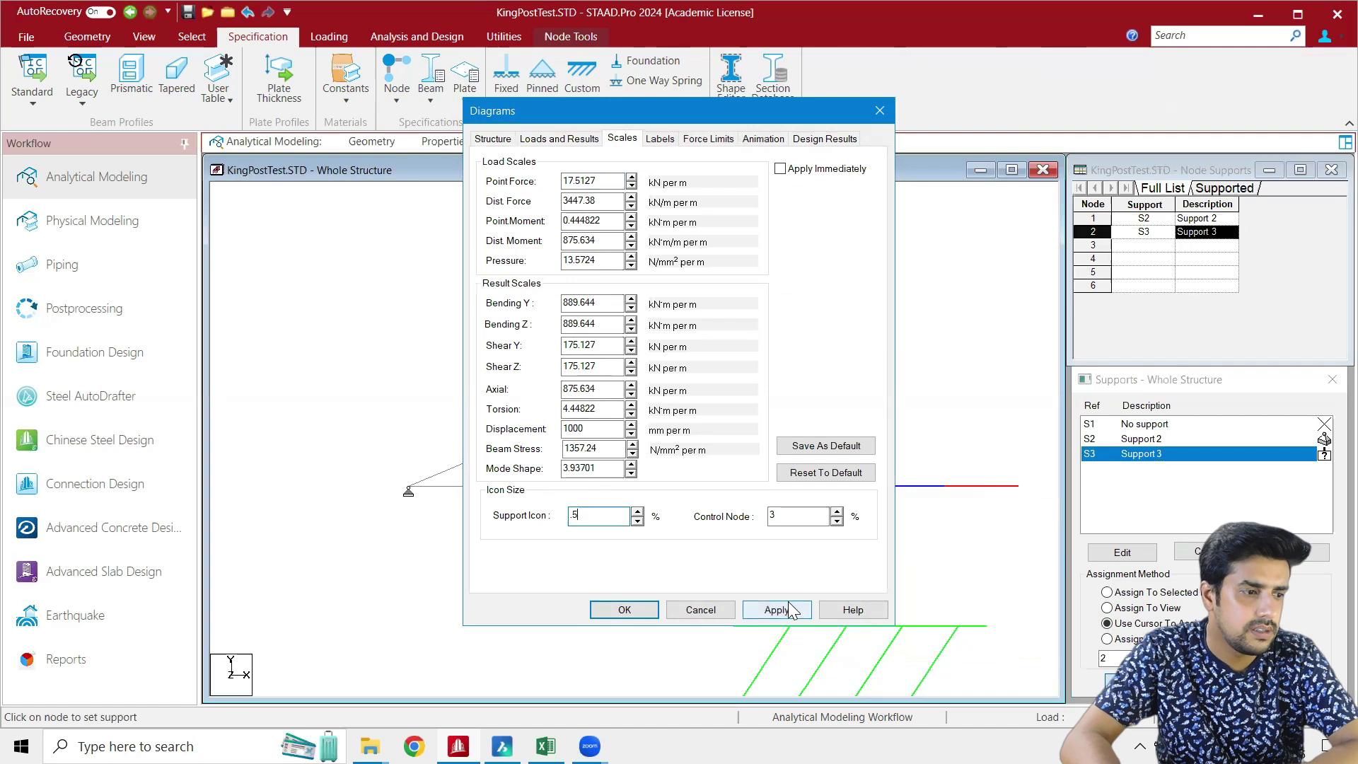
pyautogui.click(625, 609)
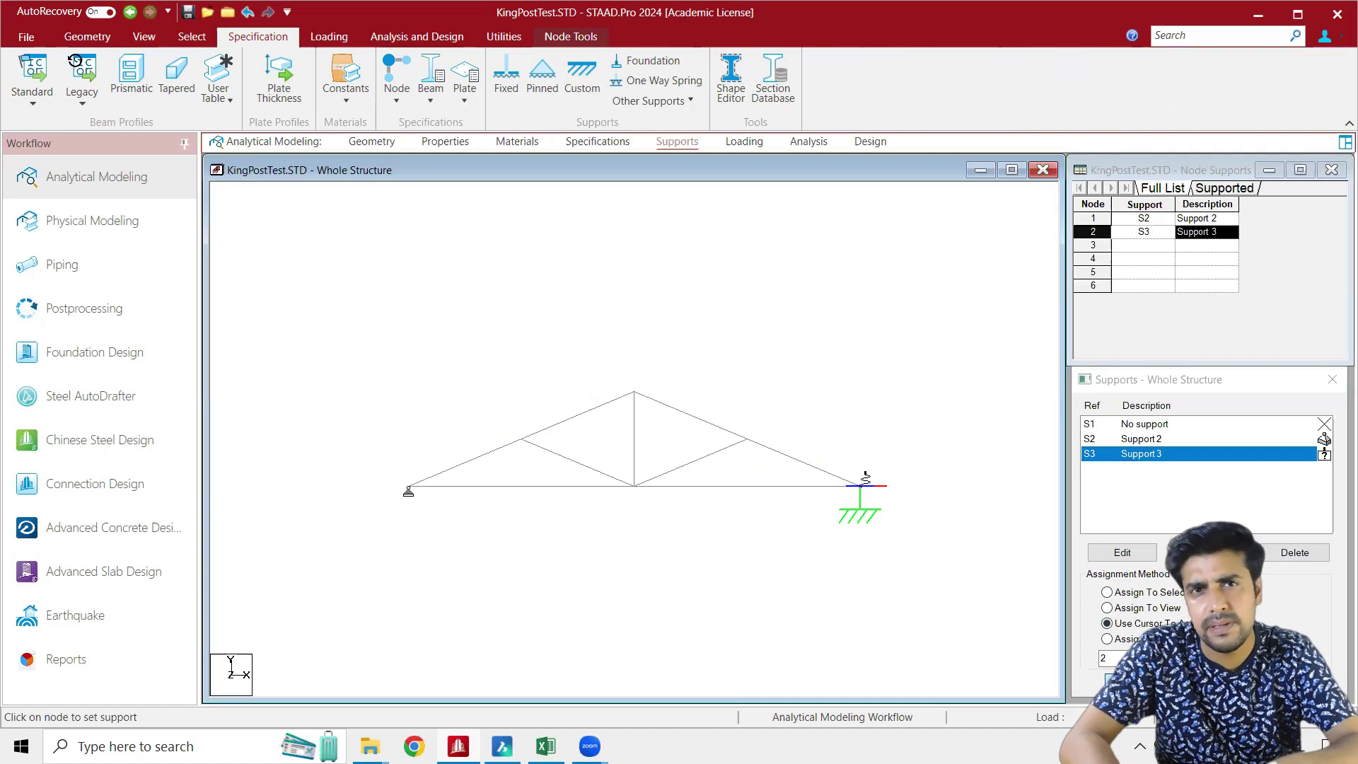
# Add primary load case 1 with loading type Dead and the title DL
pyautogui.click(745, 141)
pyautogui.click(1135, 212)
pyautogui.click(1174, 508)
pyautogui.click(848, 277)
pyautogui.click(818, 292)
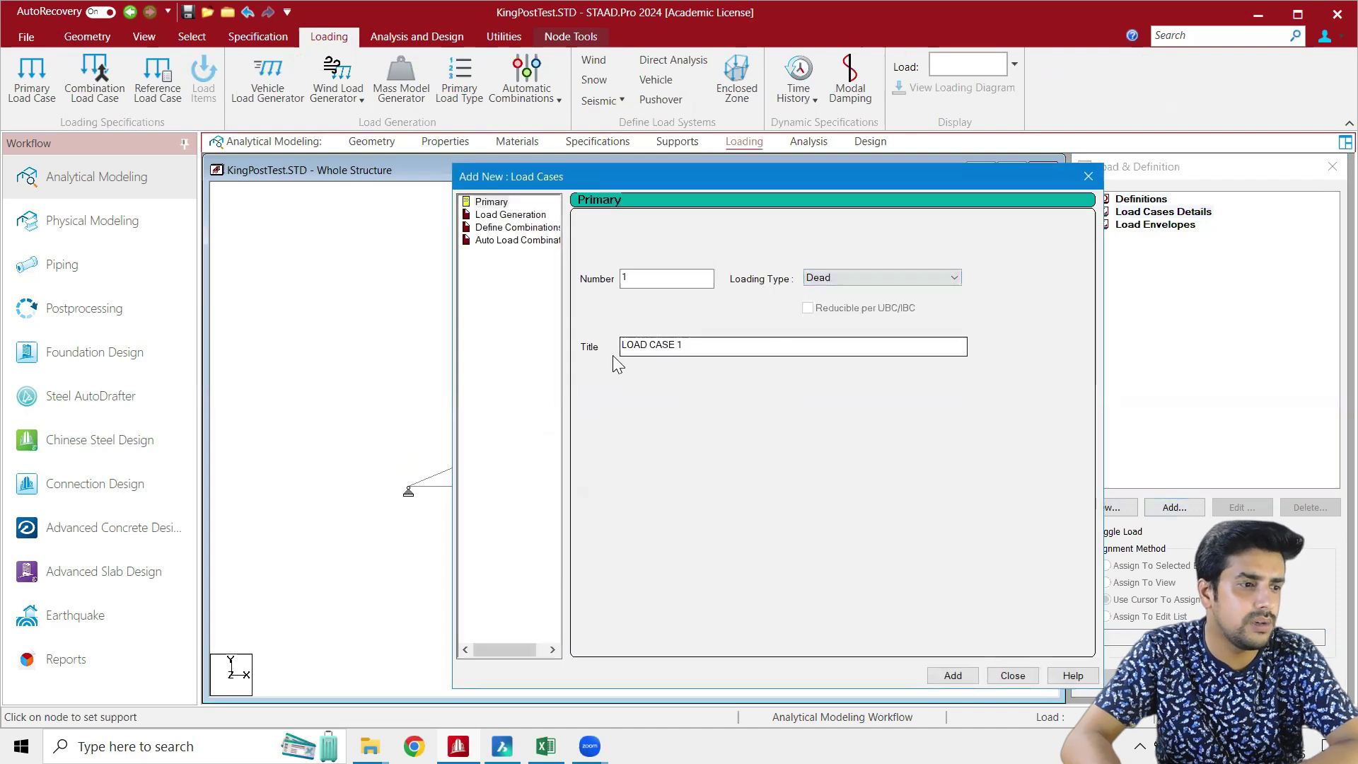
pyautogui.press('Tab')
pyautogui.write('DL')
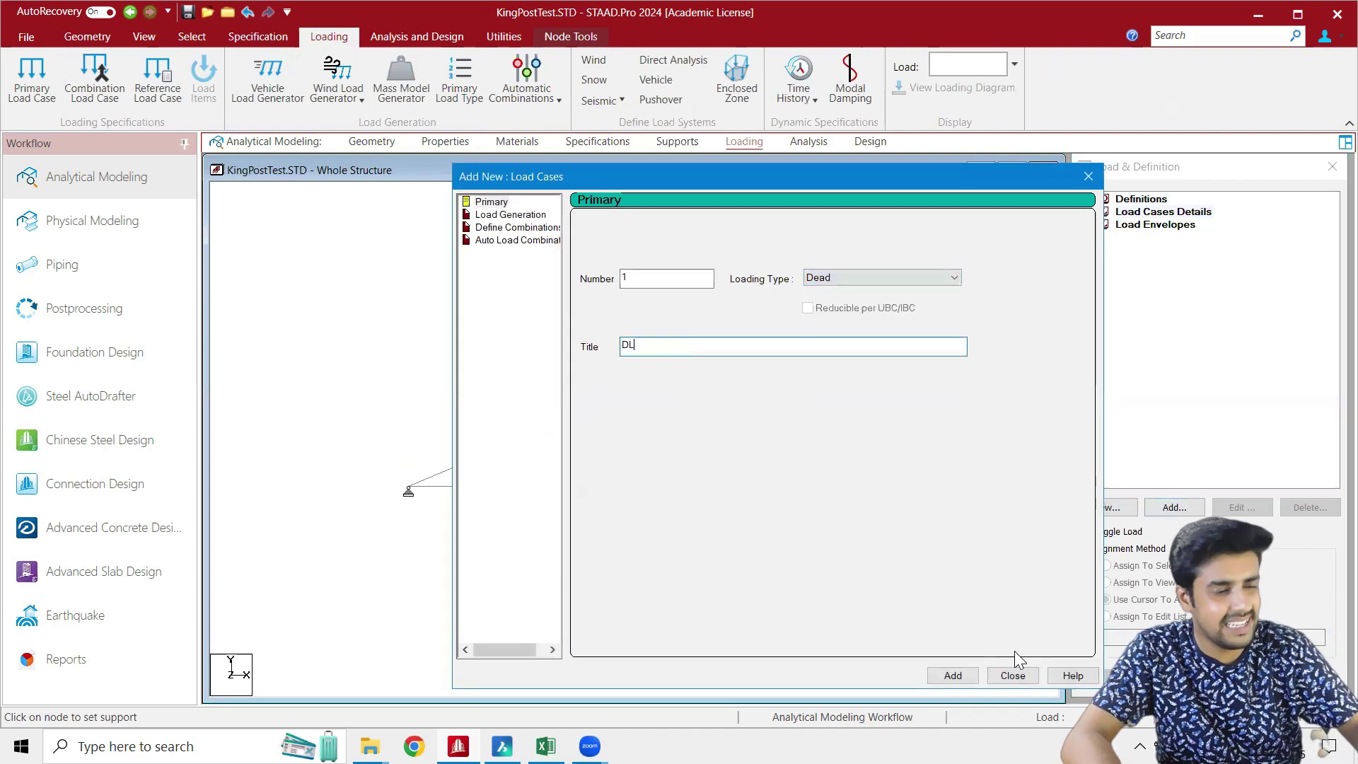
pyautogui.click(955, 675)
pyautogui.click(1007, 676)
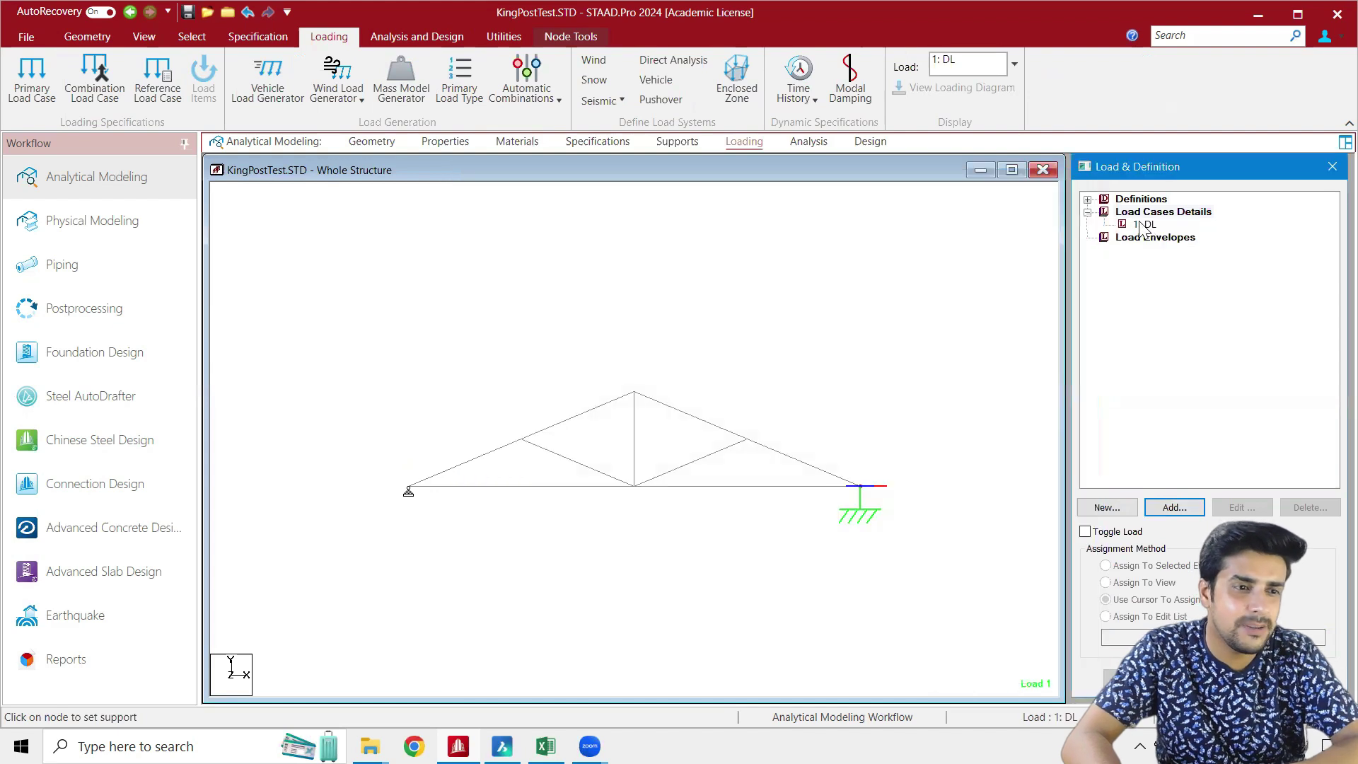
# Add a selfweight load with factor -1 in the Y direction to load case DL and assign it to the whole truss
pyautogui.click(1172, 516)
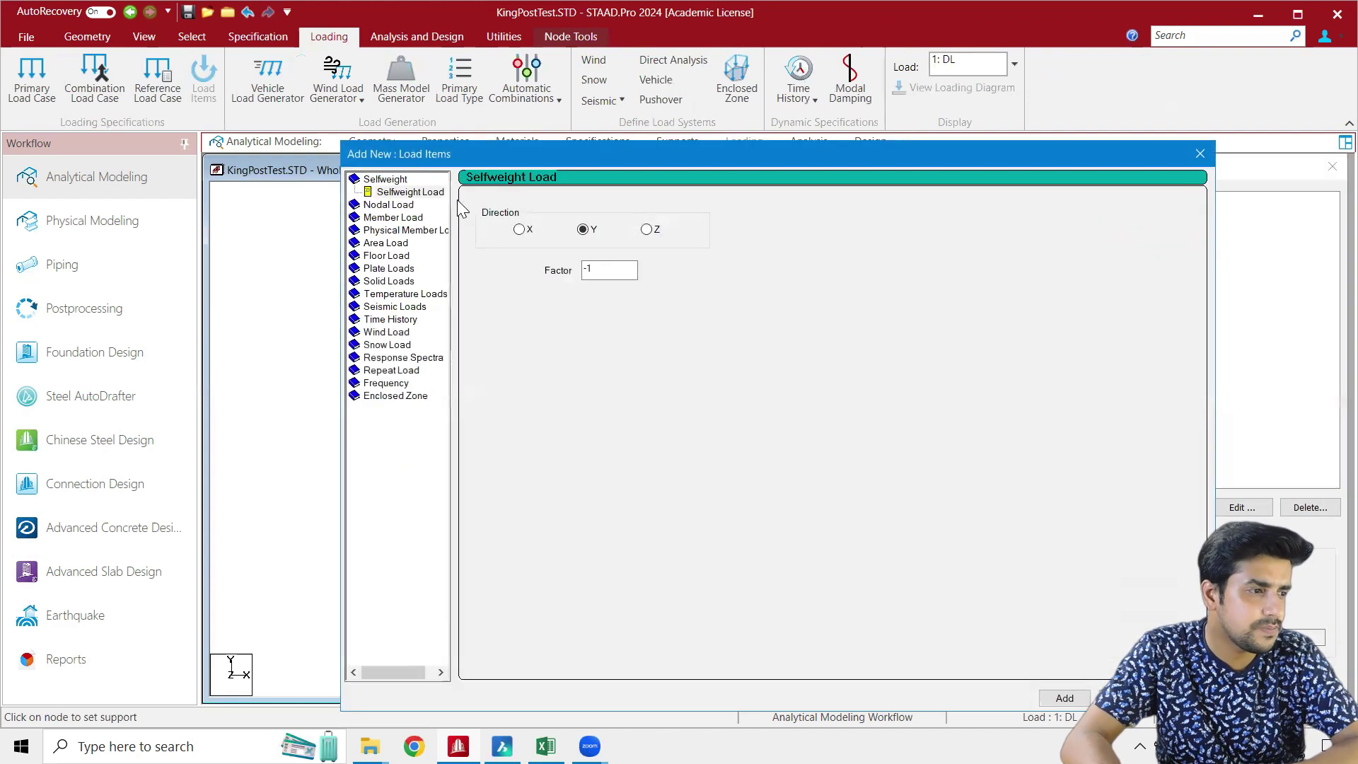
pyautogui.click(440, 194)
pyautogui.click(1074, 698)
pyautogui.click(1126, 698)
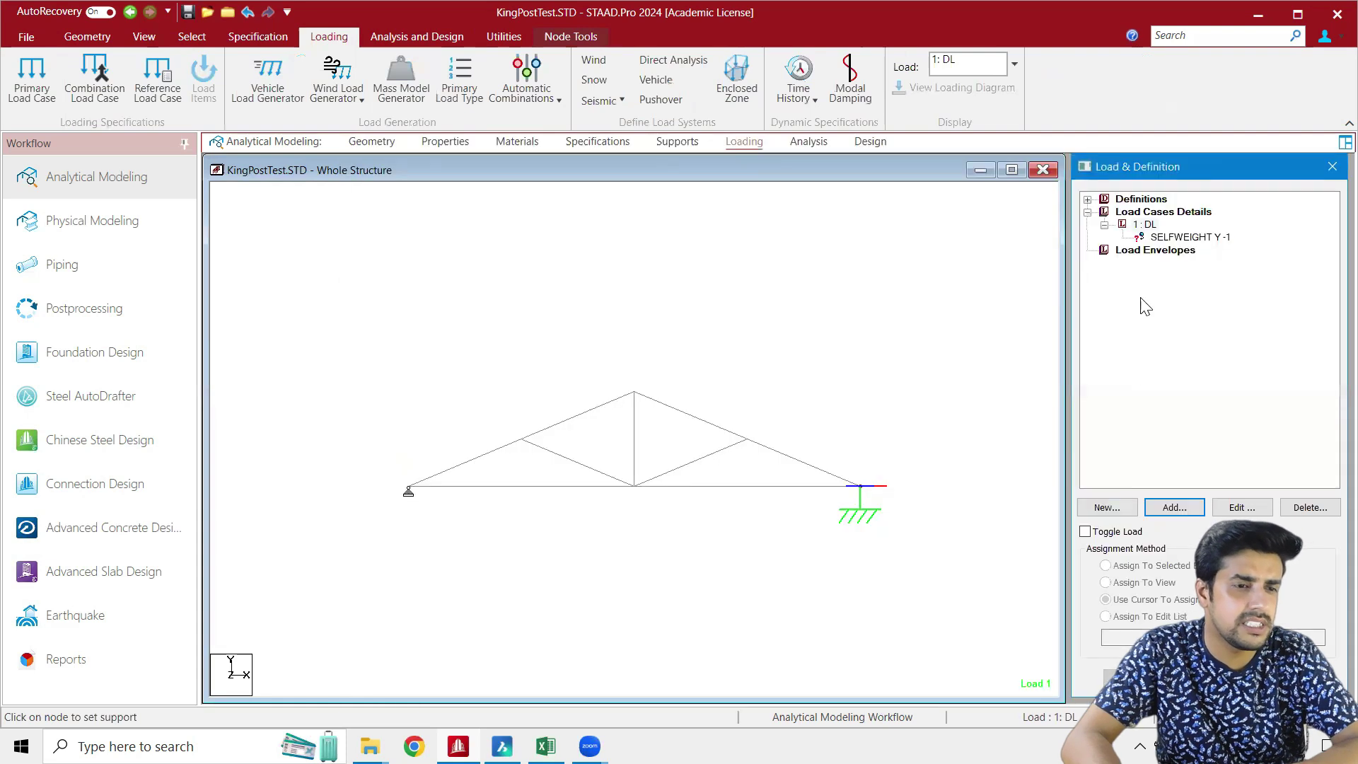
pyautogui.click(1157, 239)
pyautogui.click(1124, 585)
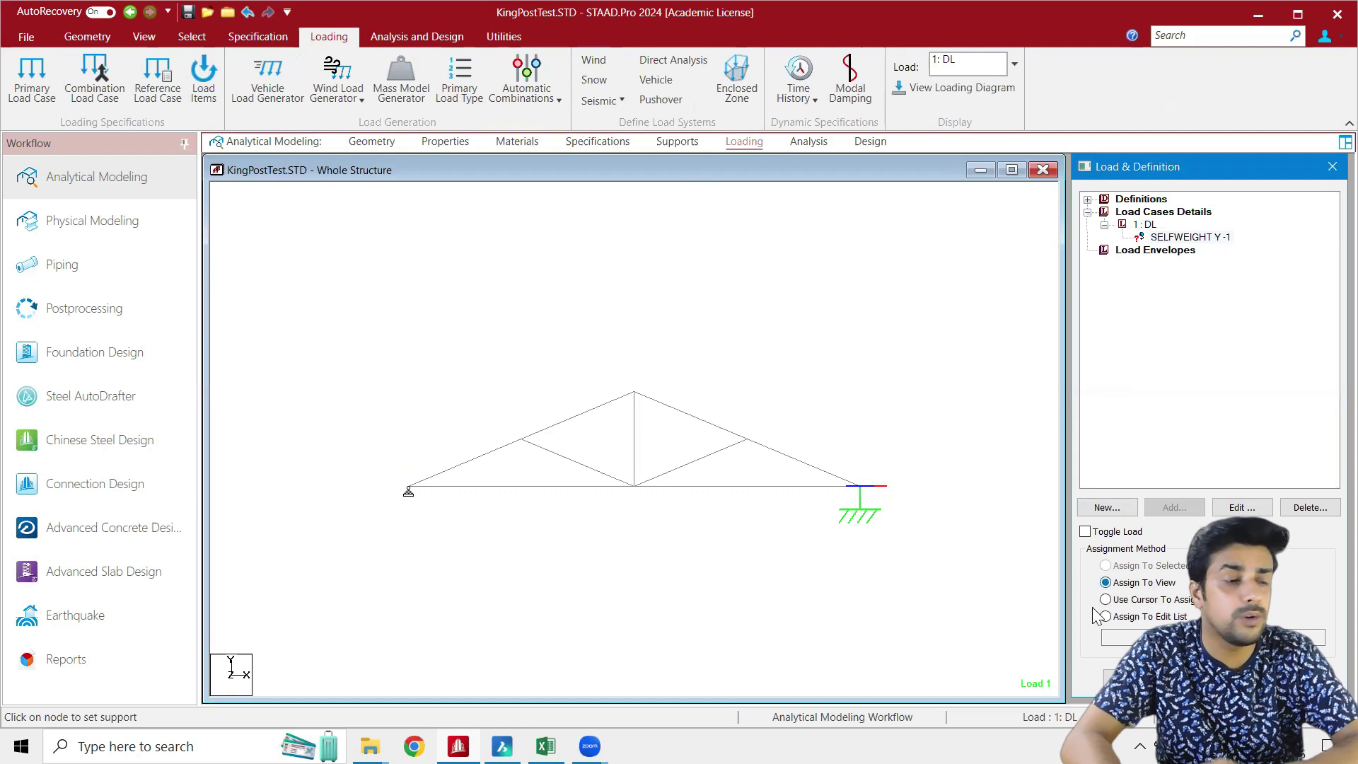
pyautogui.click(1121, 677)
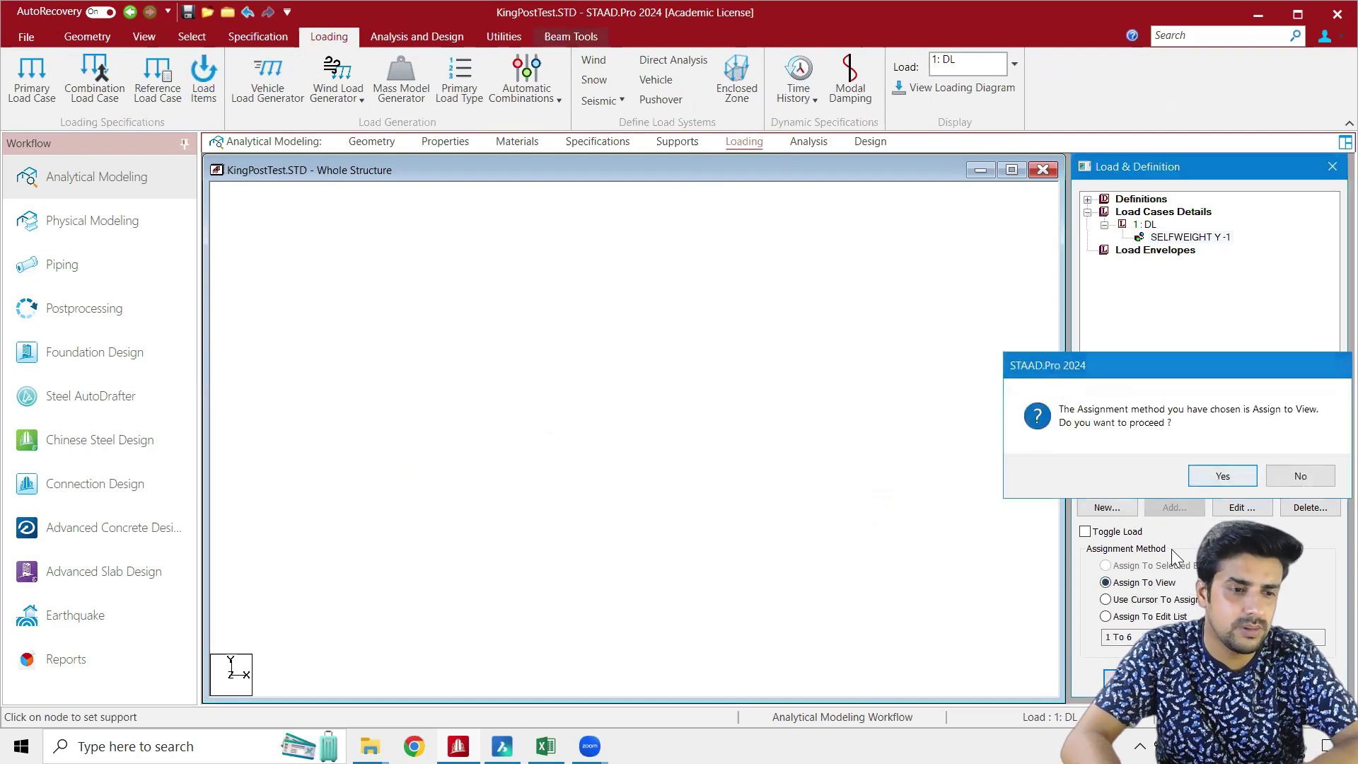
pyautogui.press('Return')
# Add a nodal load with Fy of -10 kN to load case DL and assign it to the truss's apex node
pyautogui.click(1176, 509)
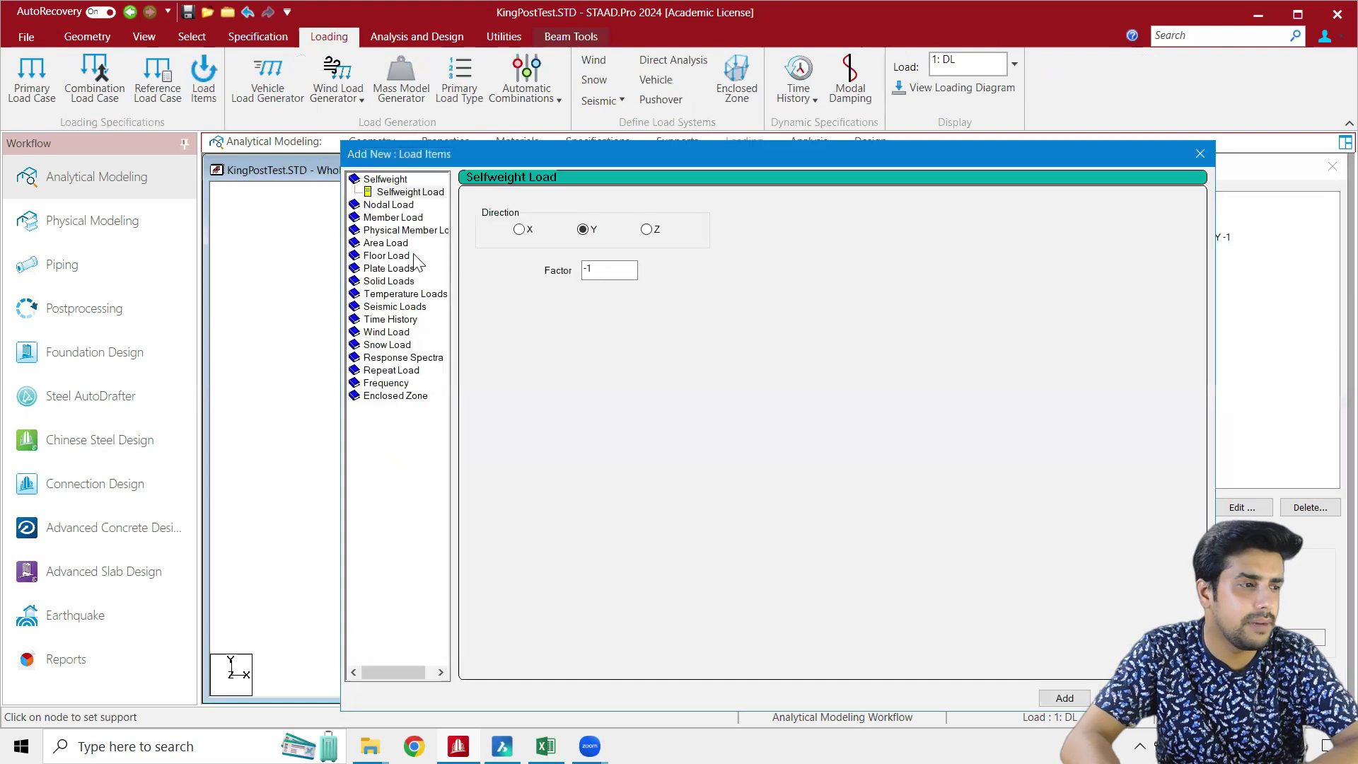
pyautogui.click(394, 205)
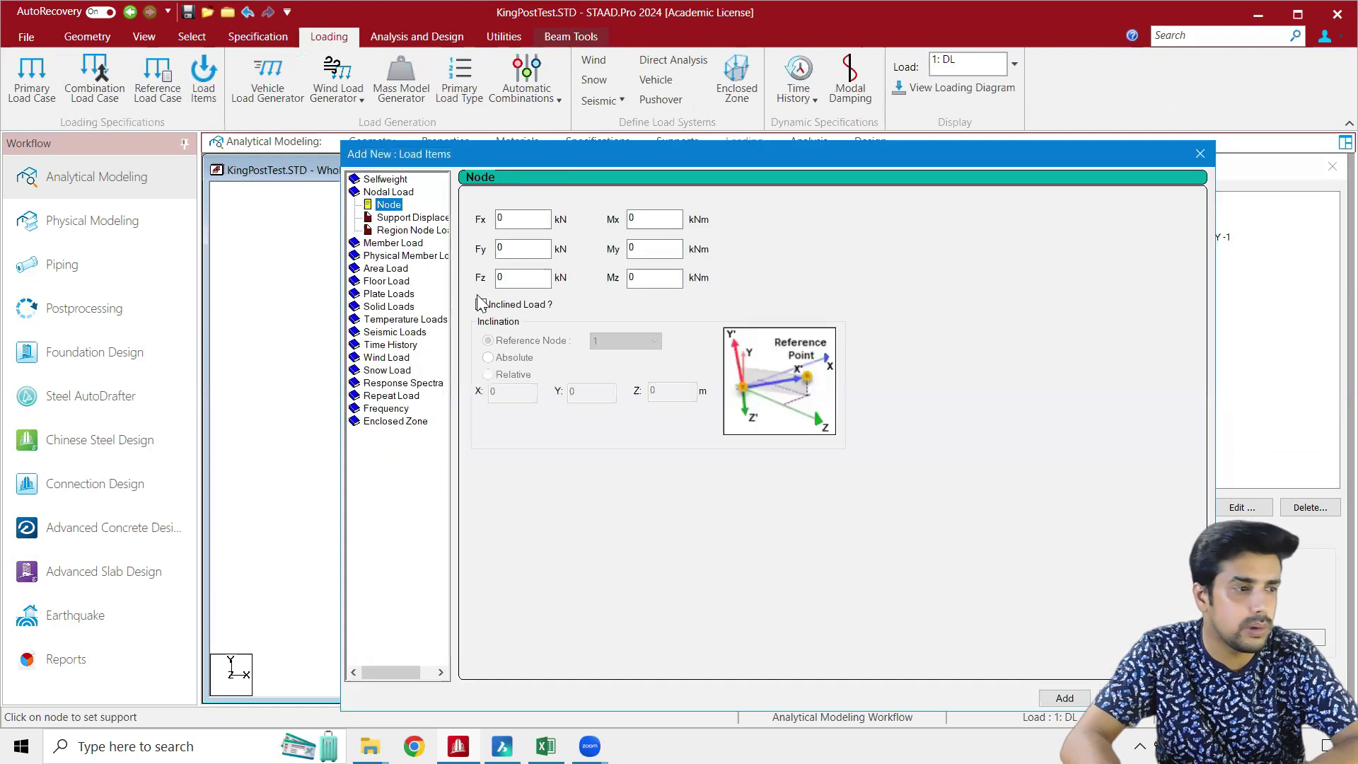
pyautogui.moveTo(518, 250); pyautogui.dragTo(430, 268)
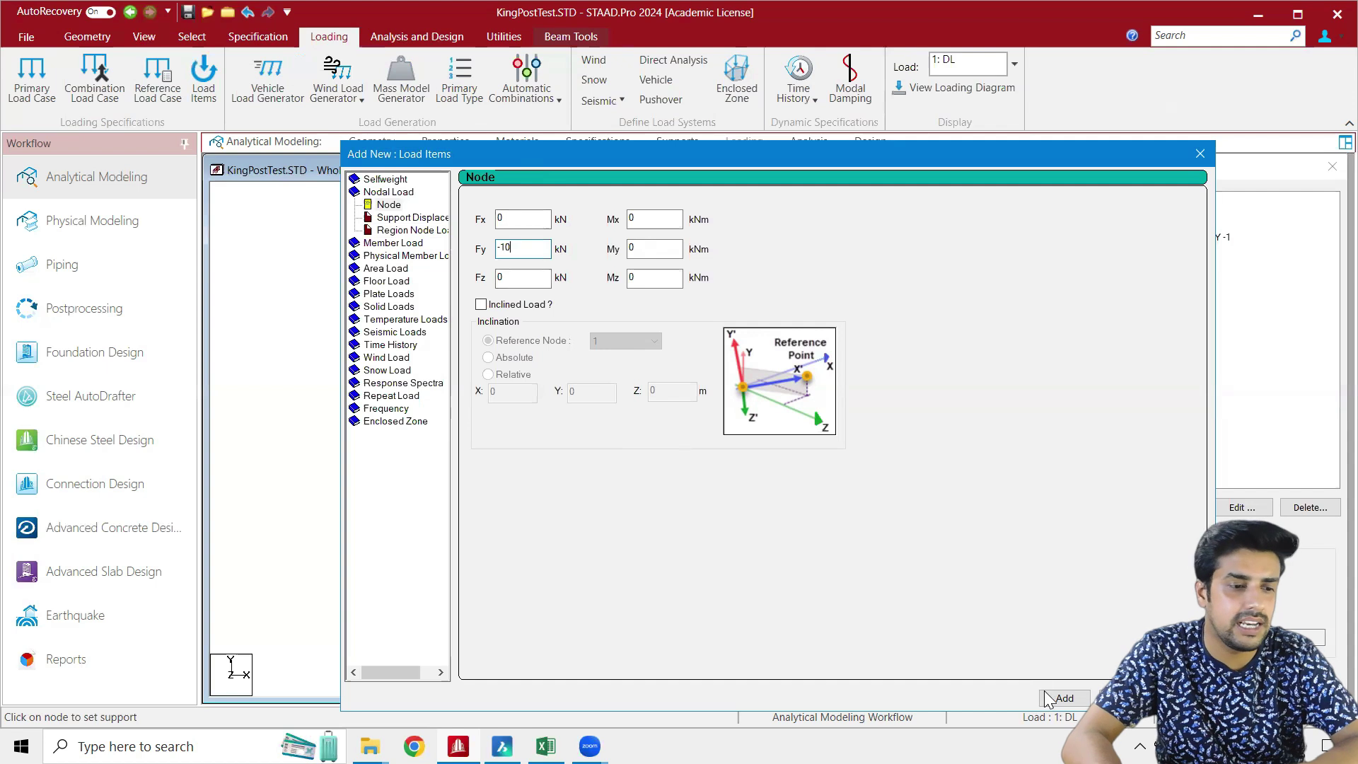
pyautogui.click(1124, 698)
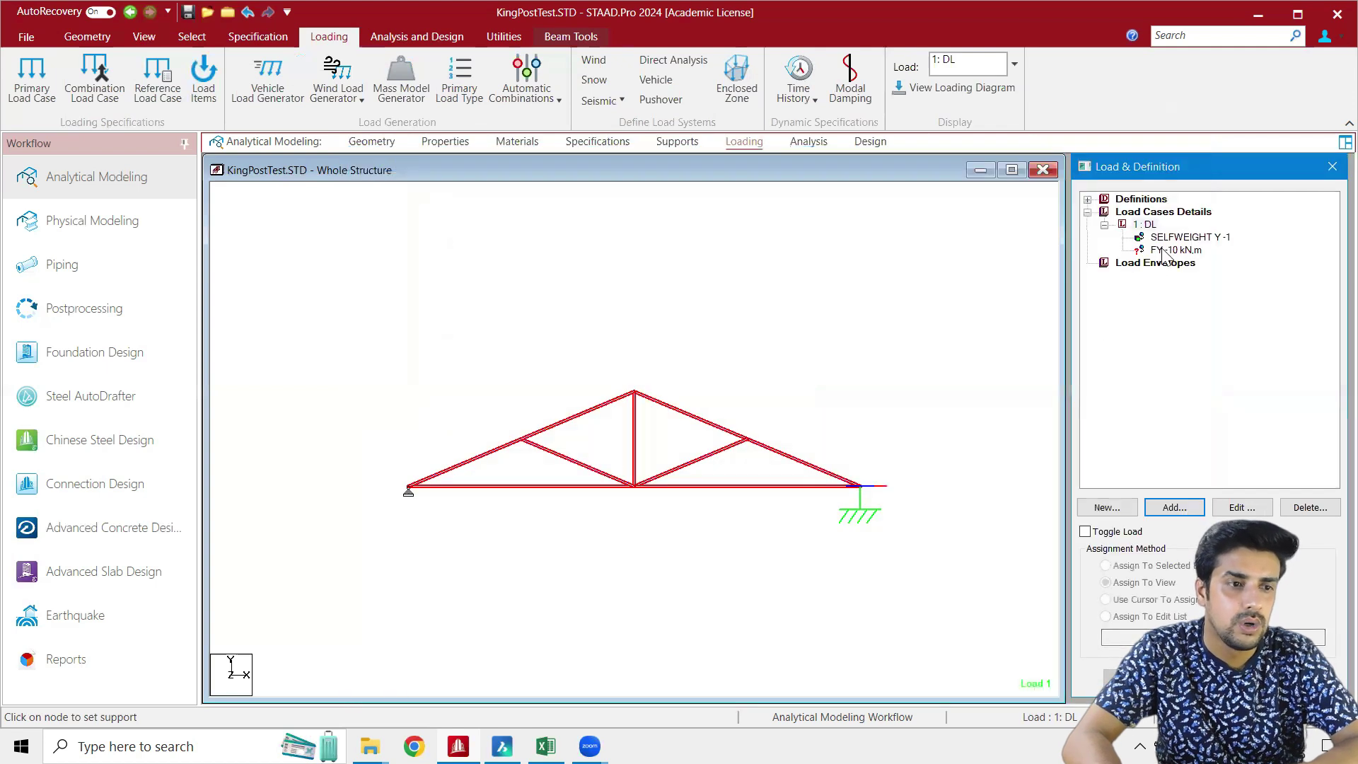
pyautogui.click(1163, 251)
pyautogui.click(1106, 600)
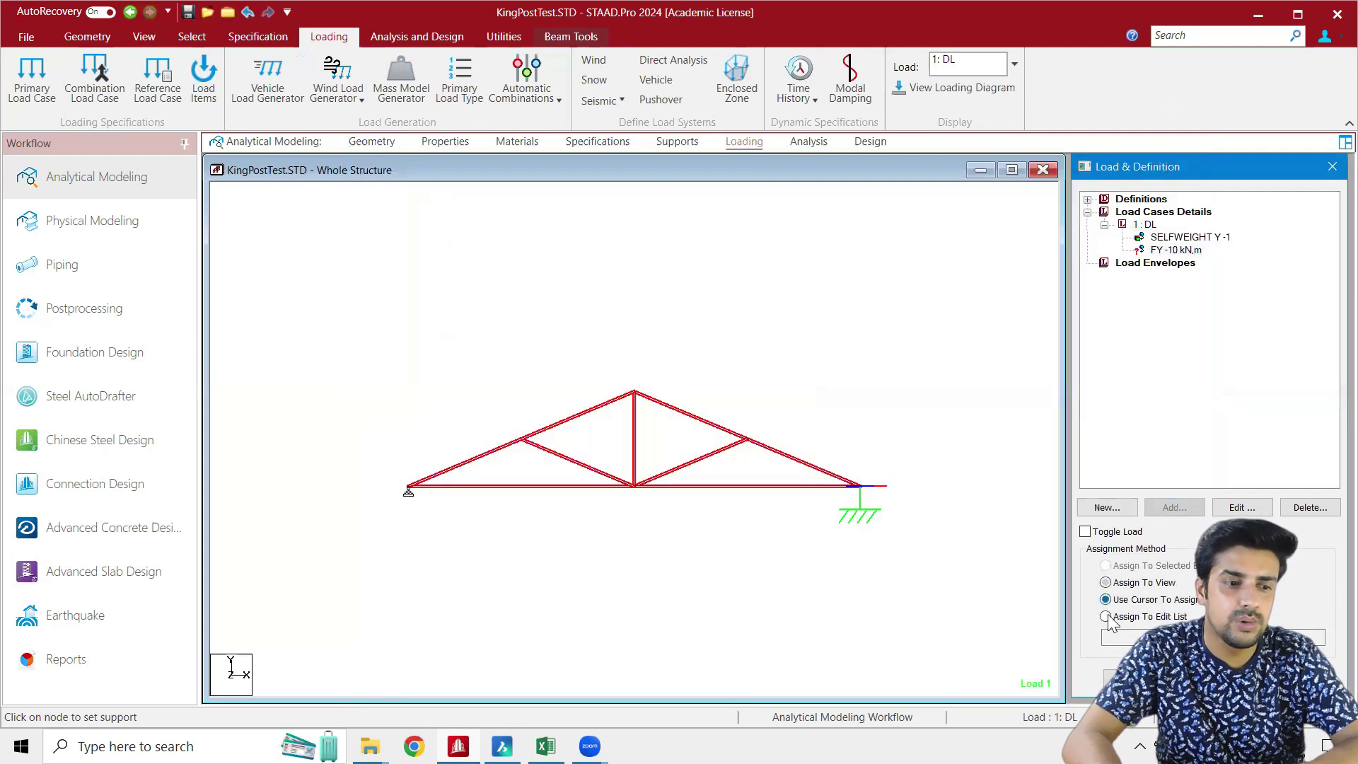
pyautogui.click(635, 392)
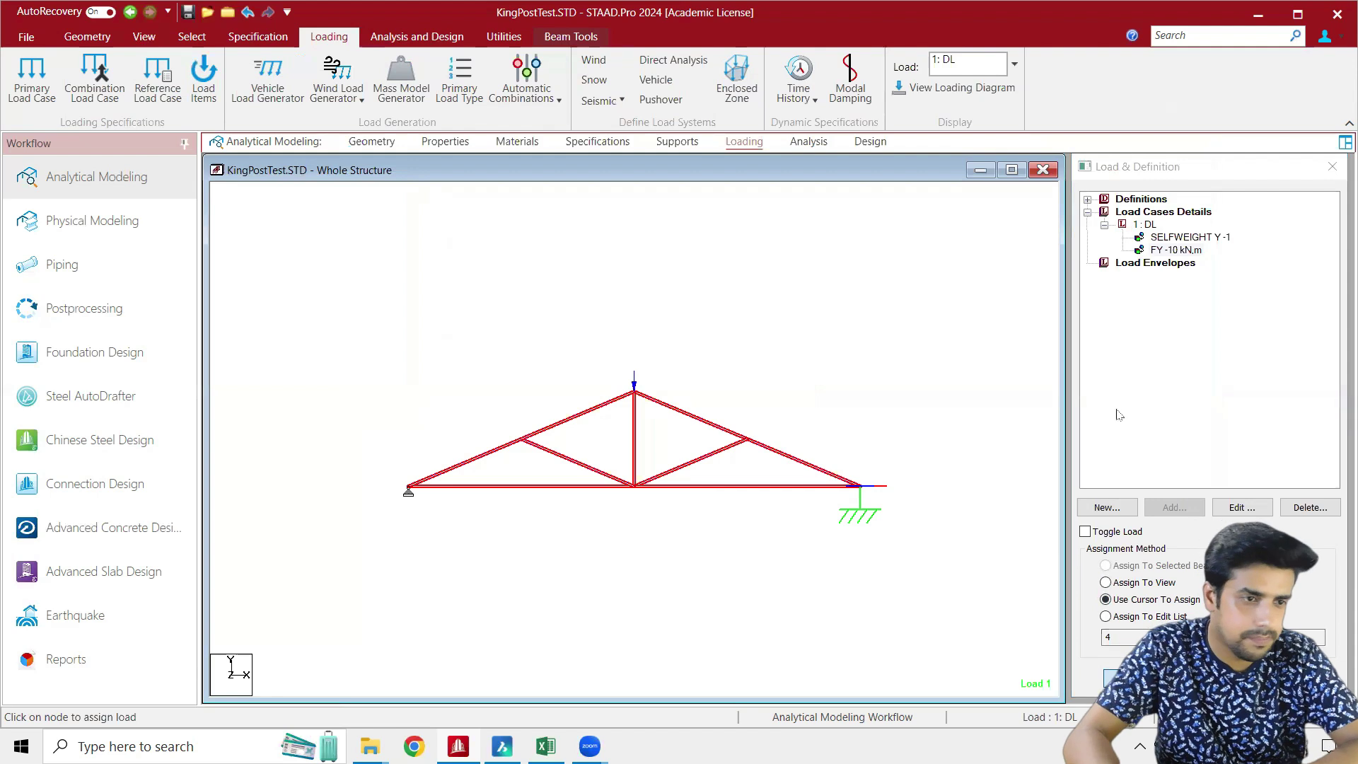
# Turn on the load value labels in the structure diagram
pyautogui.rightClick(950, 440)
pyautogui.click(986, 498)
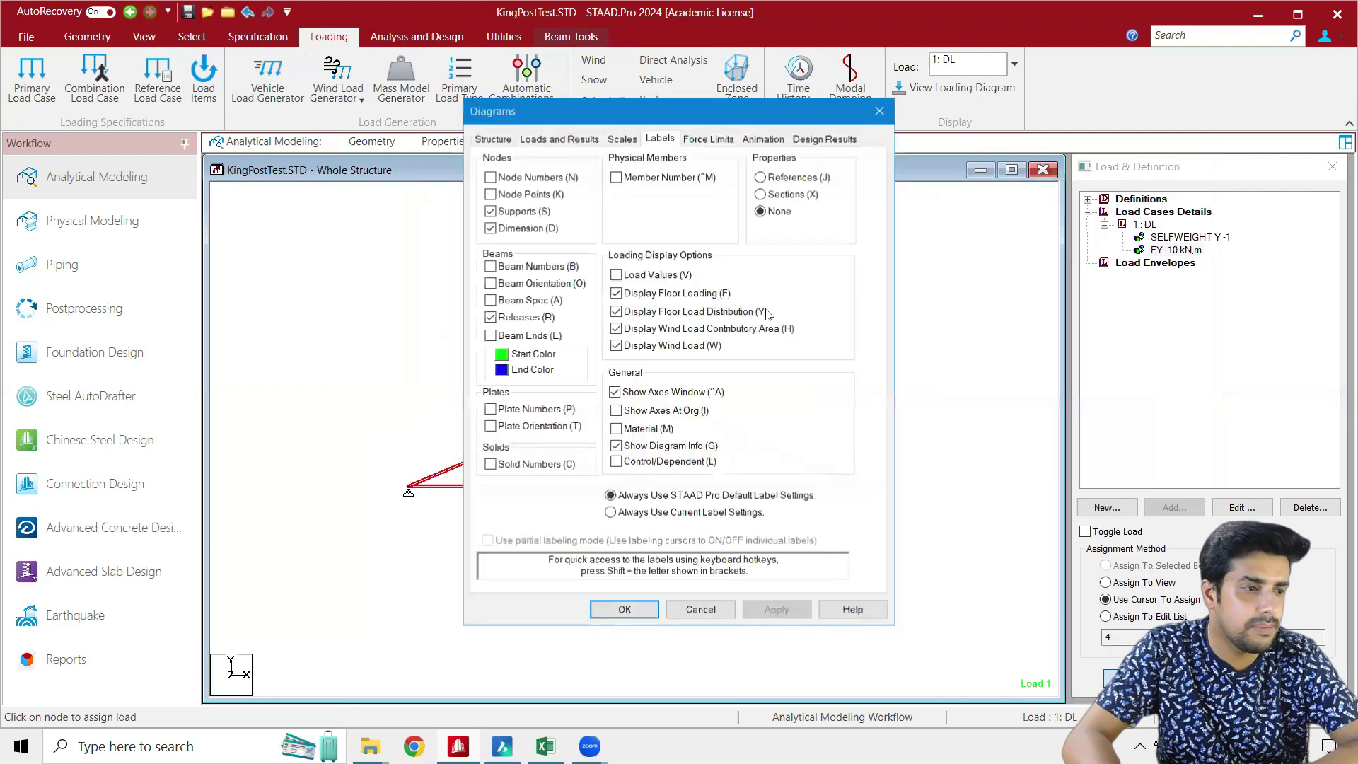
pyautogui.click(662, 274)
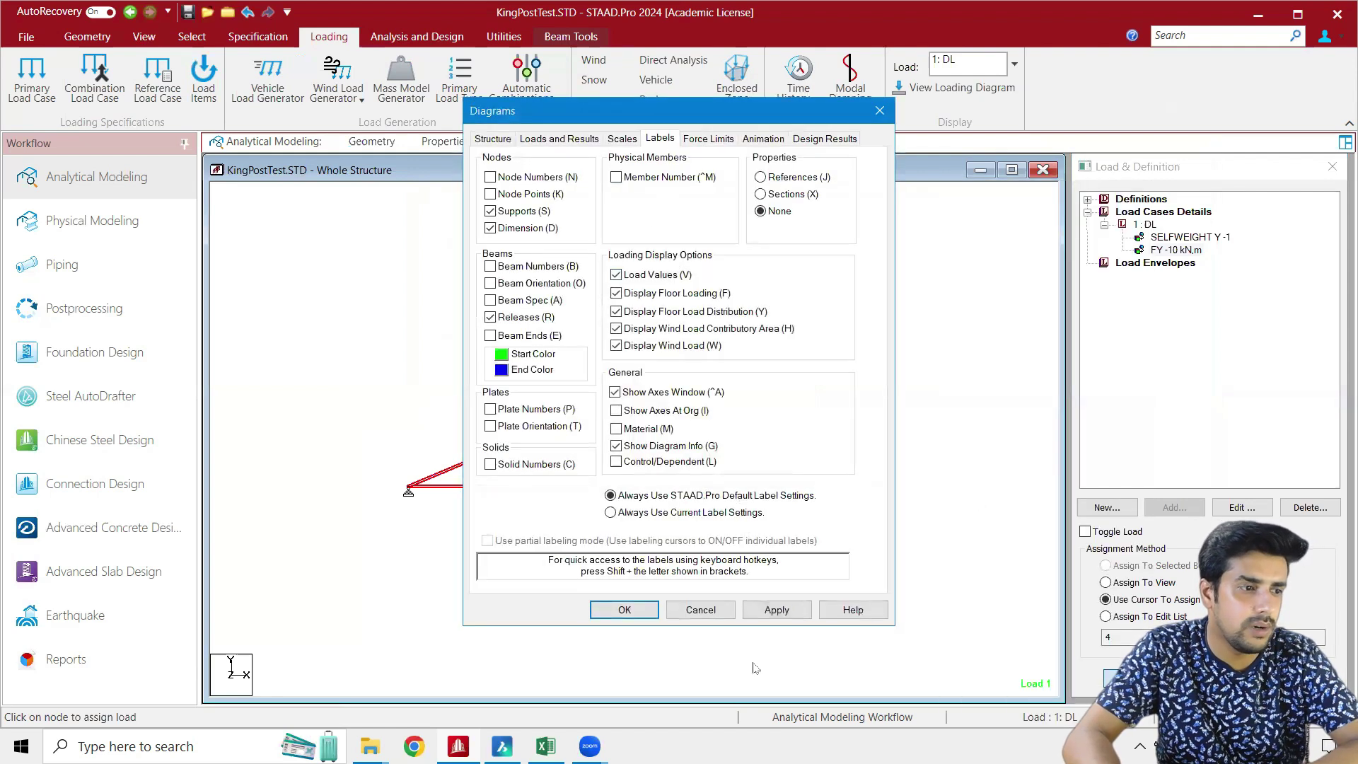
pyautogui.click(775, 611)
pyautogui.click(625, 610)
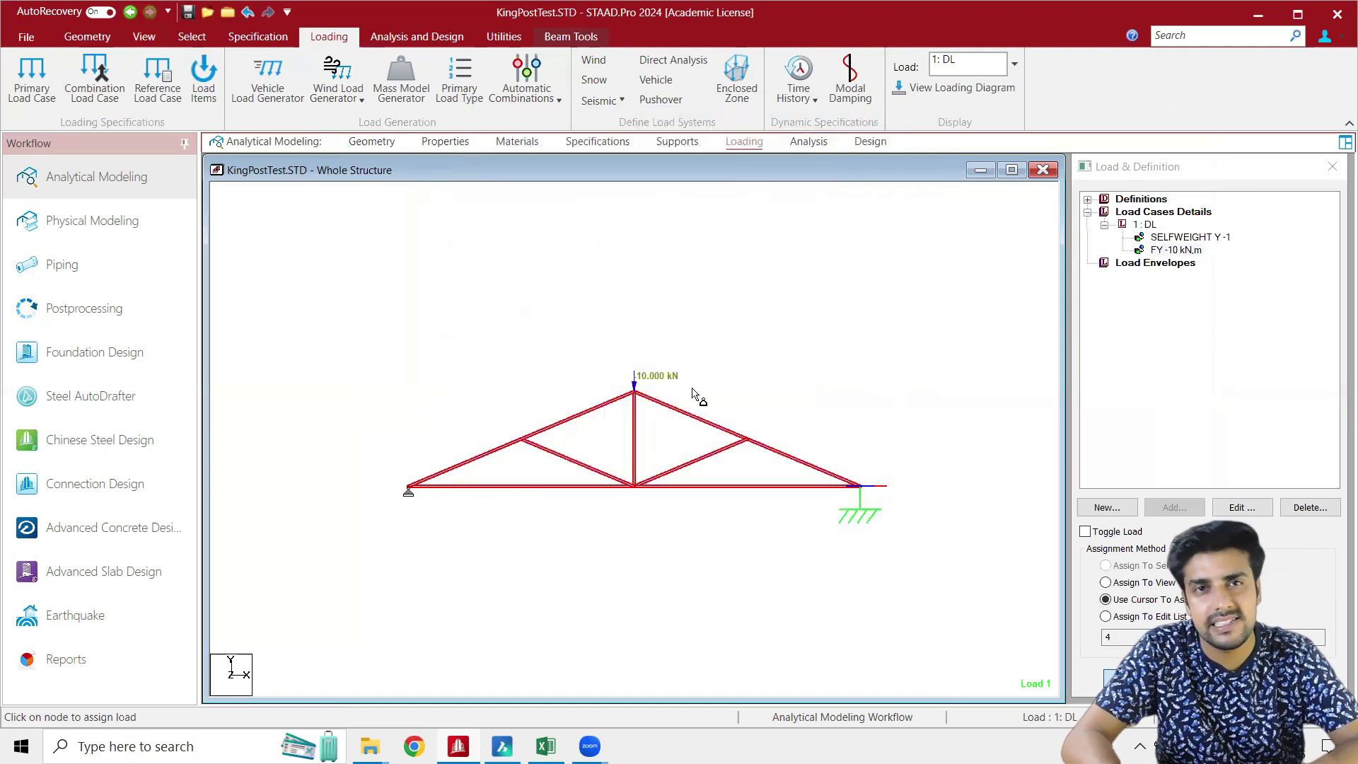
# Add a Perform Analysis command with the print option All
pyautogui.click(798, 145)
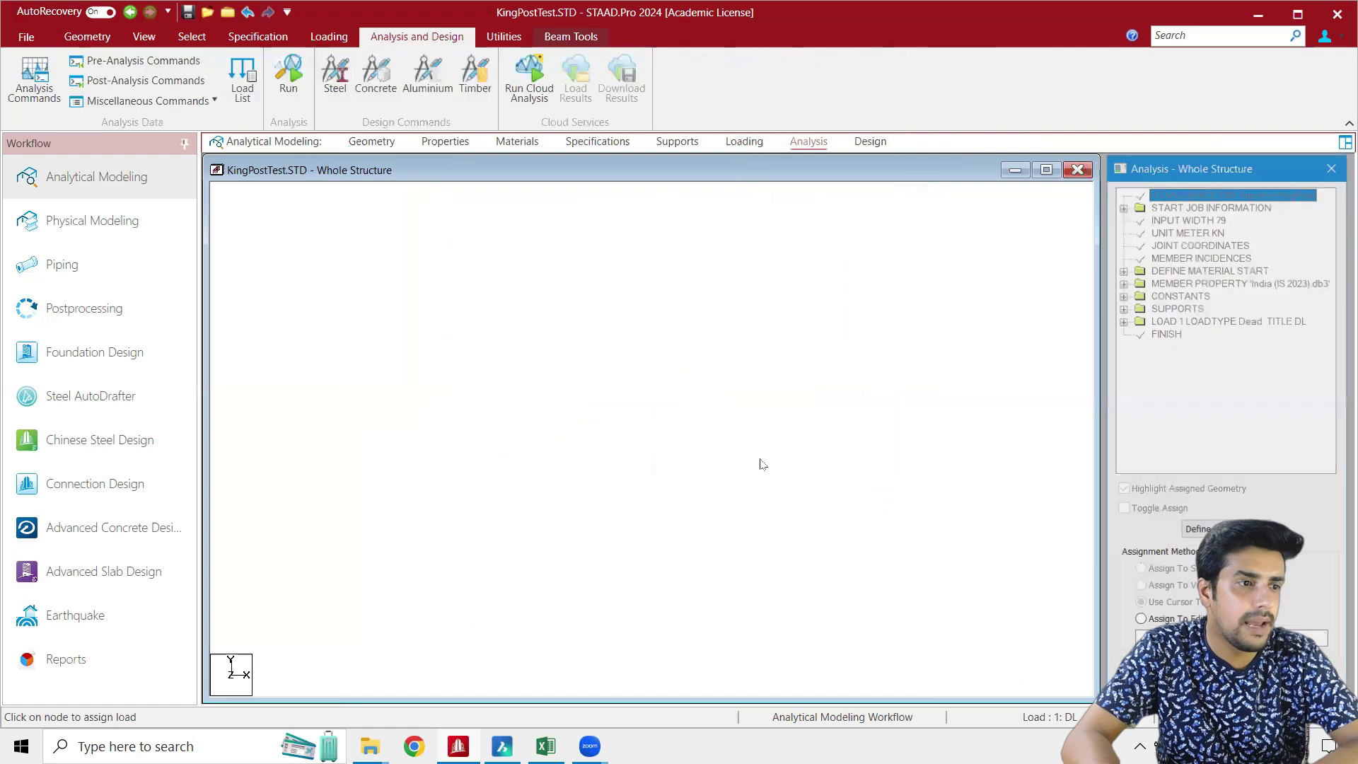
pyautogui.click(1197, 530)
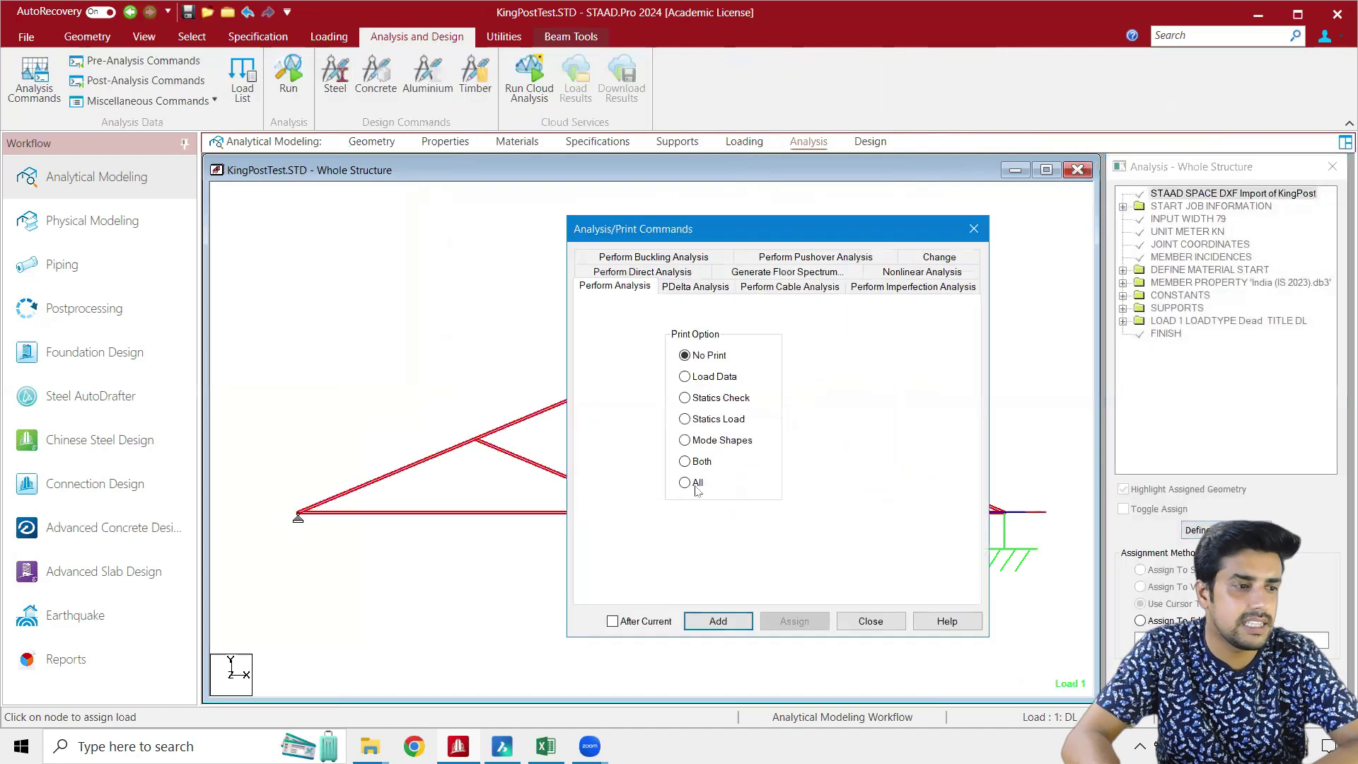
pyautogui.click(718, 620)
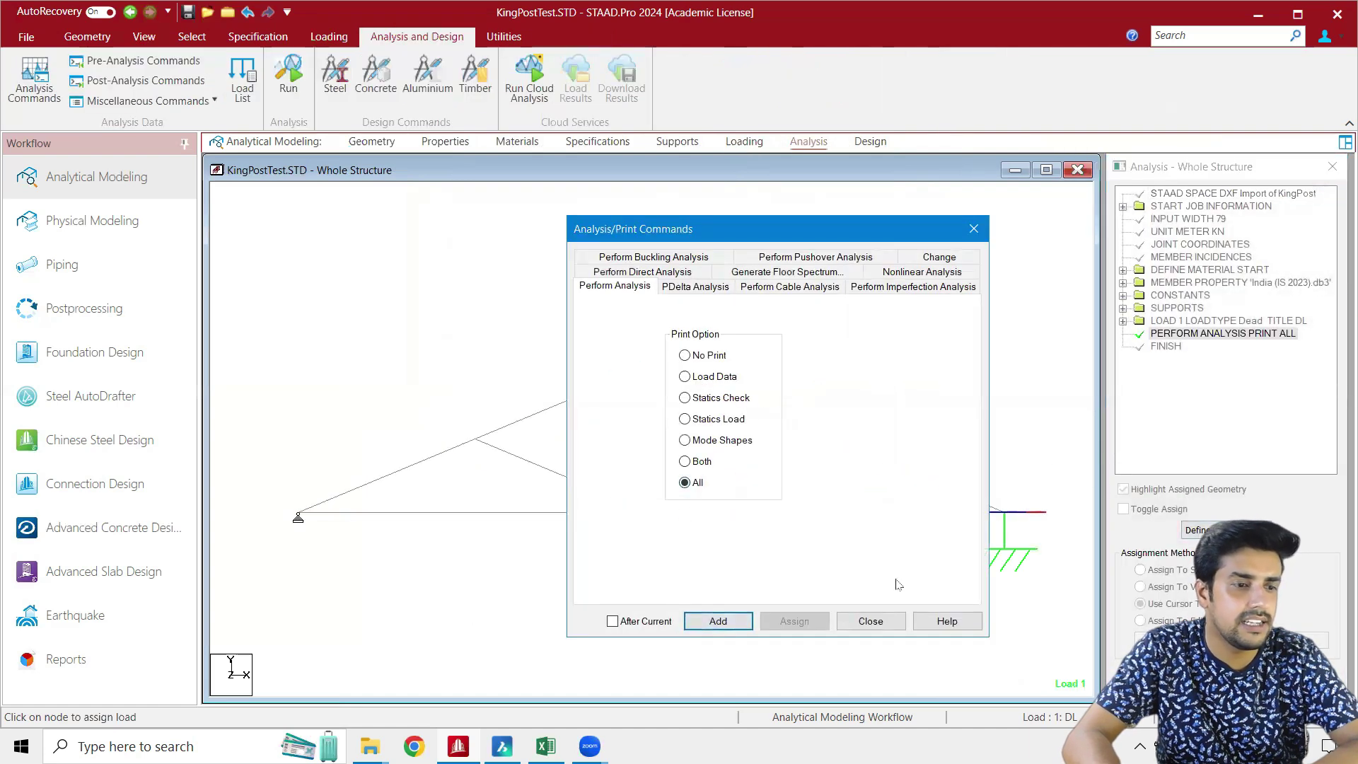
pyautogui.click(870, 620)
# Set the steel design code to IS800 and add a Take Off design command
pyautogui.click(335, 78)
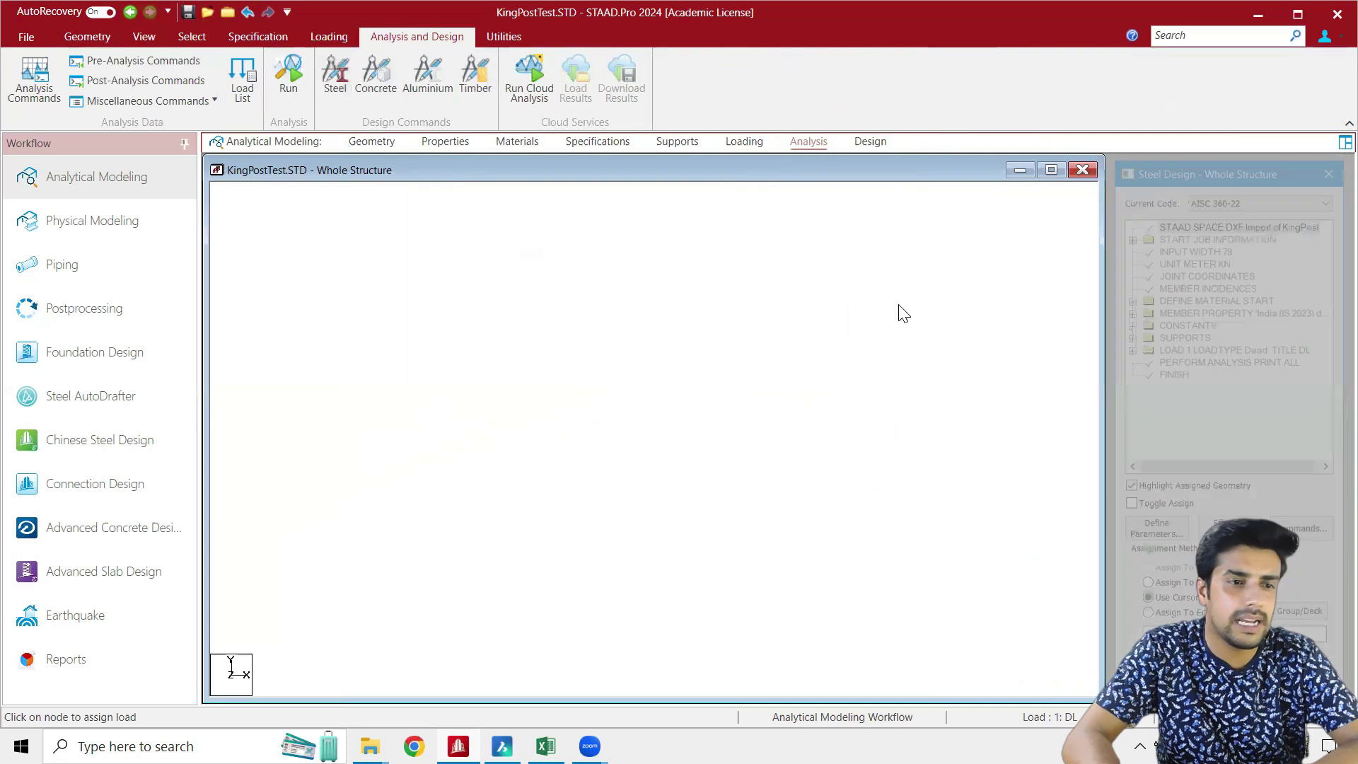
pyautogui.click(1219, 201)
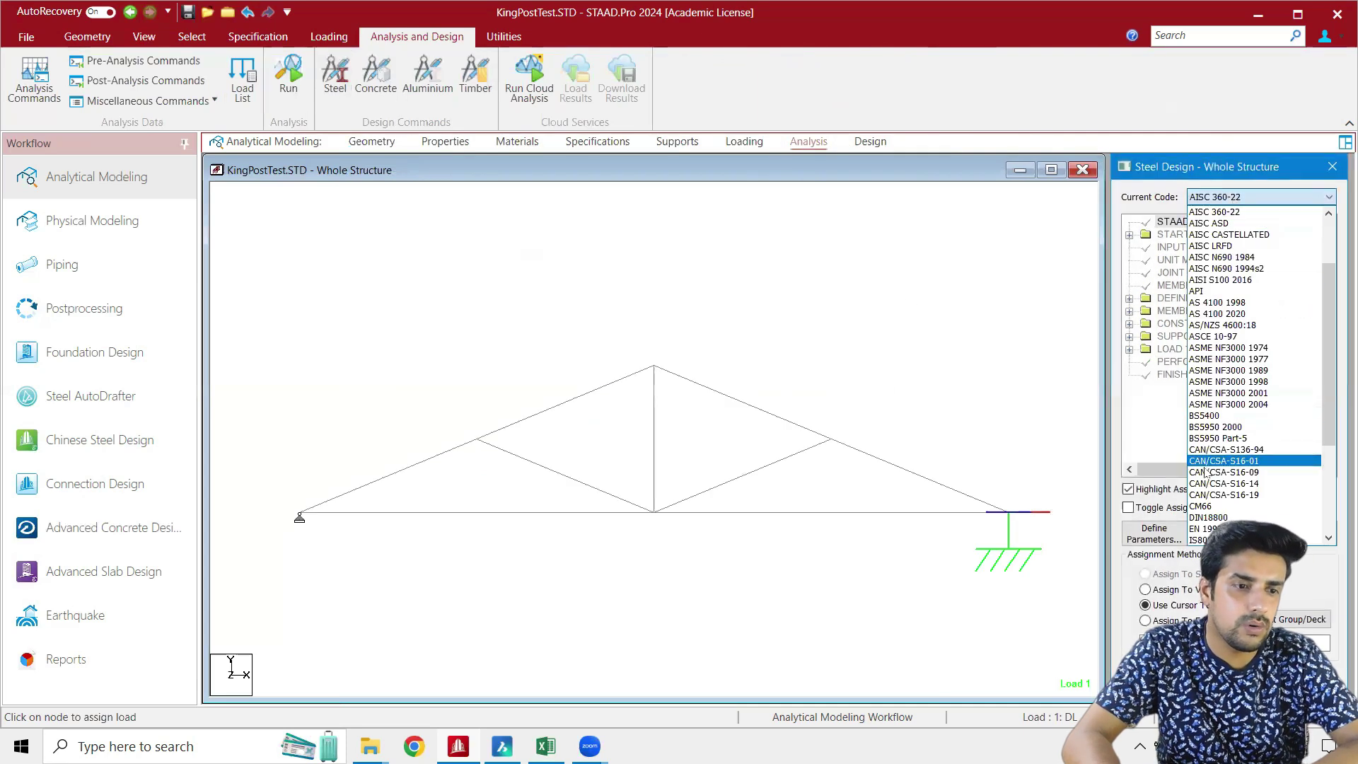
pyautogui.click(1216, 540)
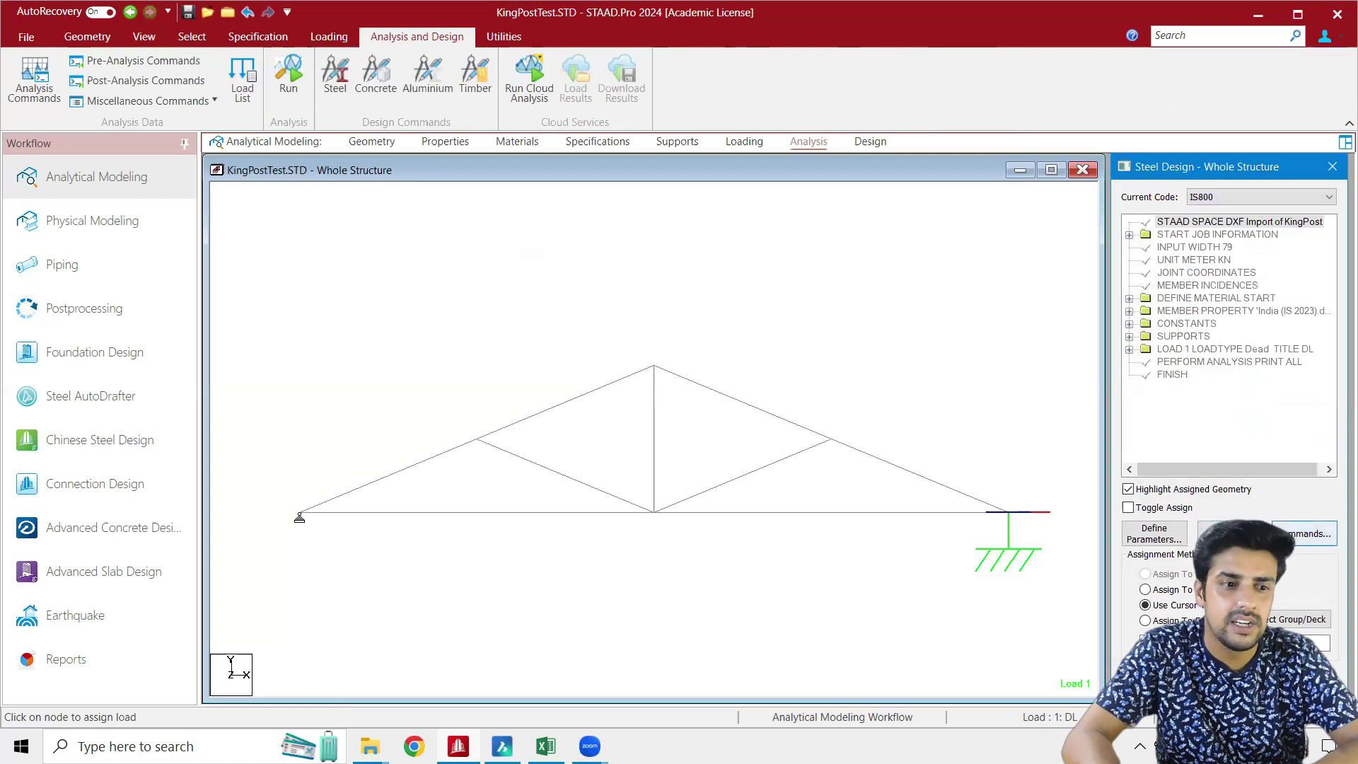
pyautogui.click(1218, 529)
pyautogui.click(875, 377)
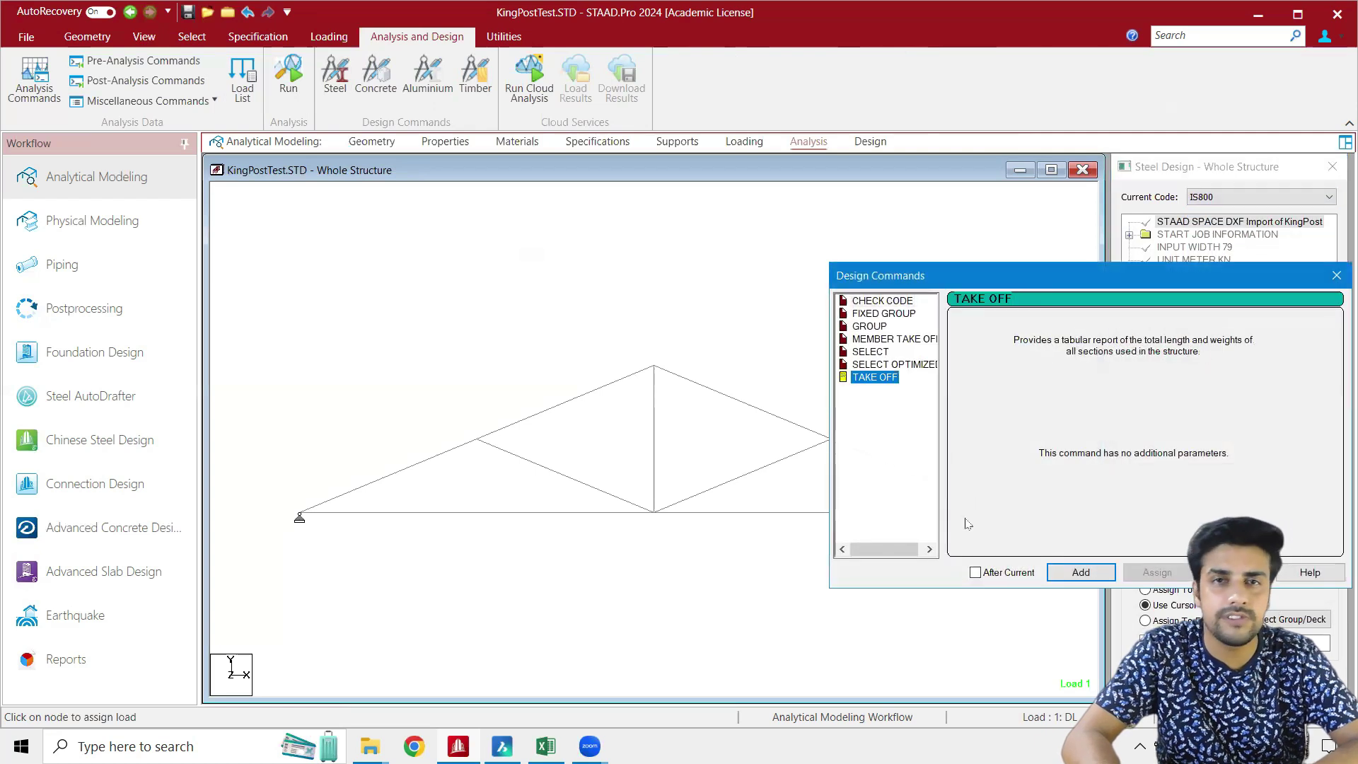
pyautogui.click(1081, 572)
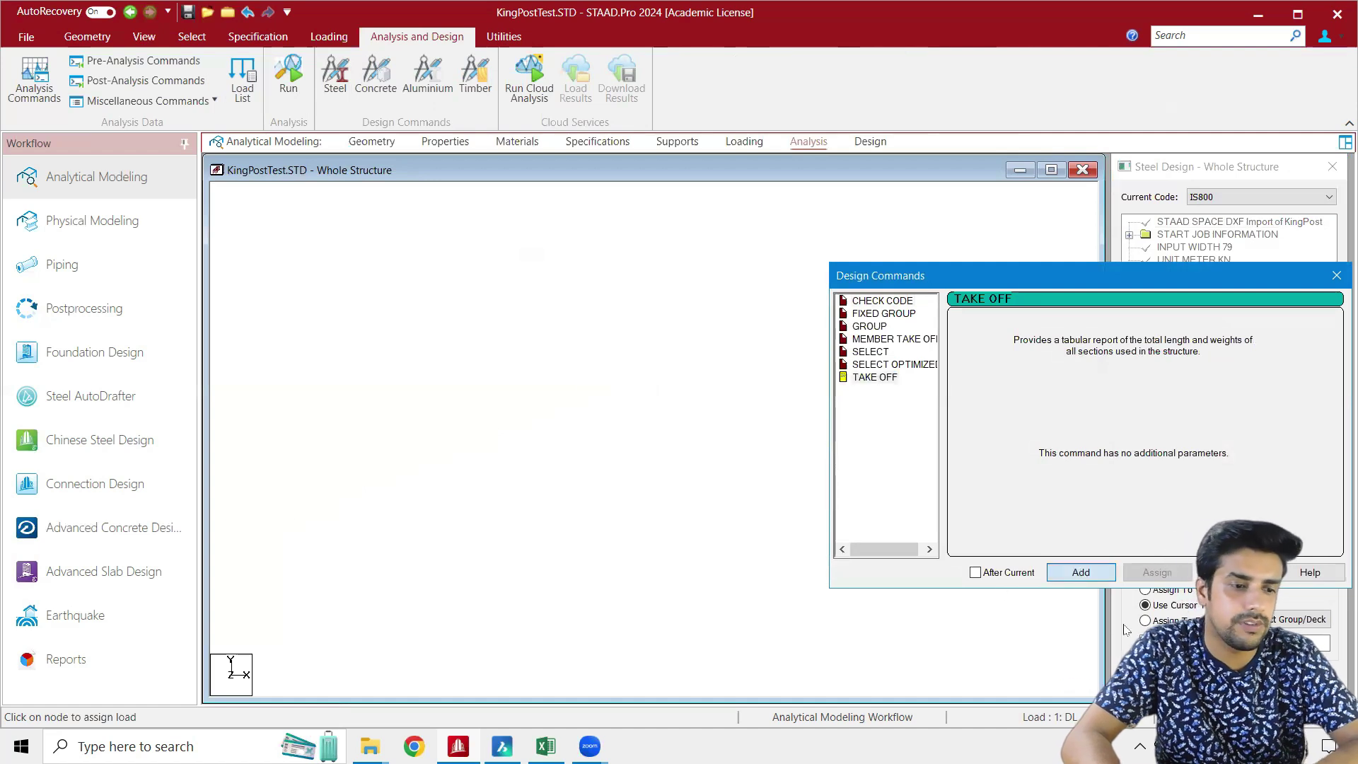
pyautogui.click(1234, 572)
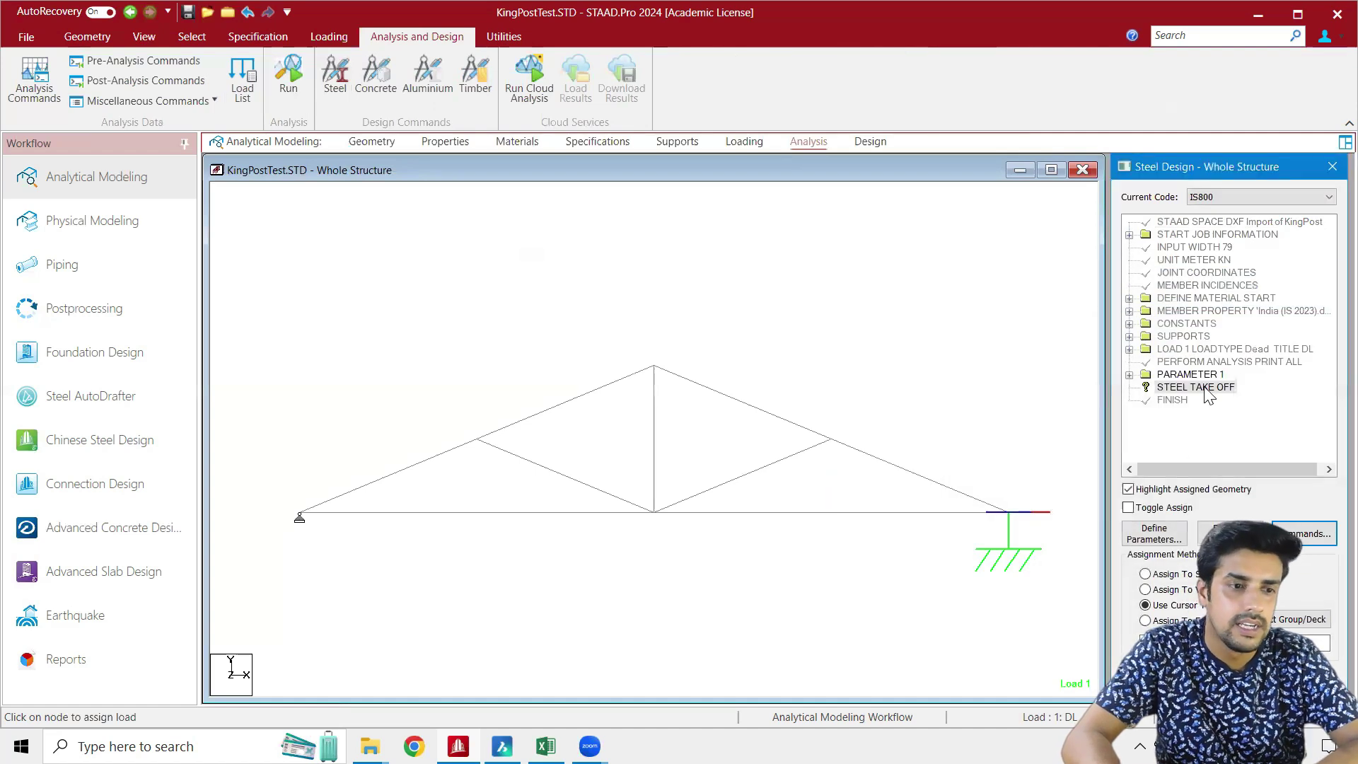
# Assign the steel take-off command to all members in the view
pyautogui.click(1147, 590)
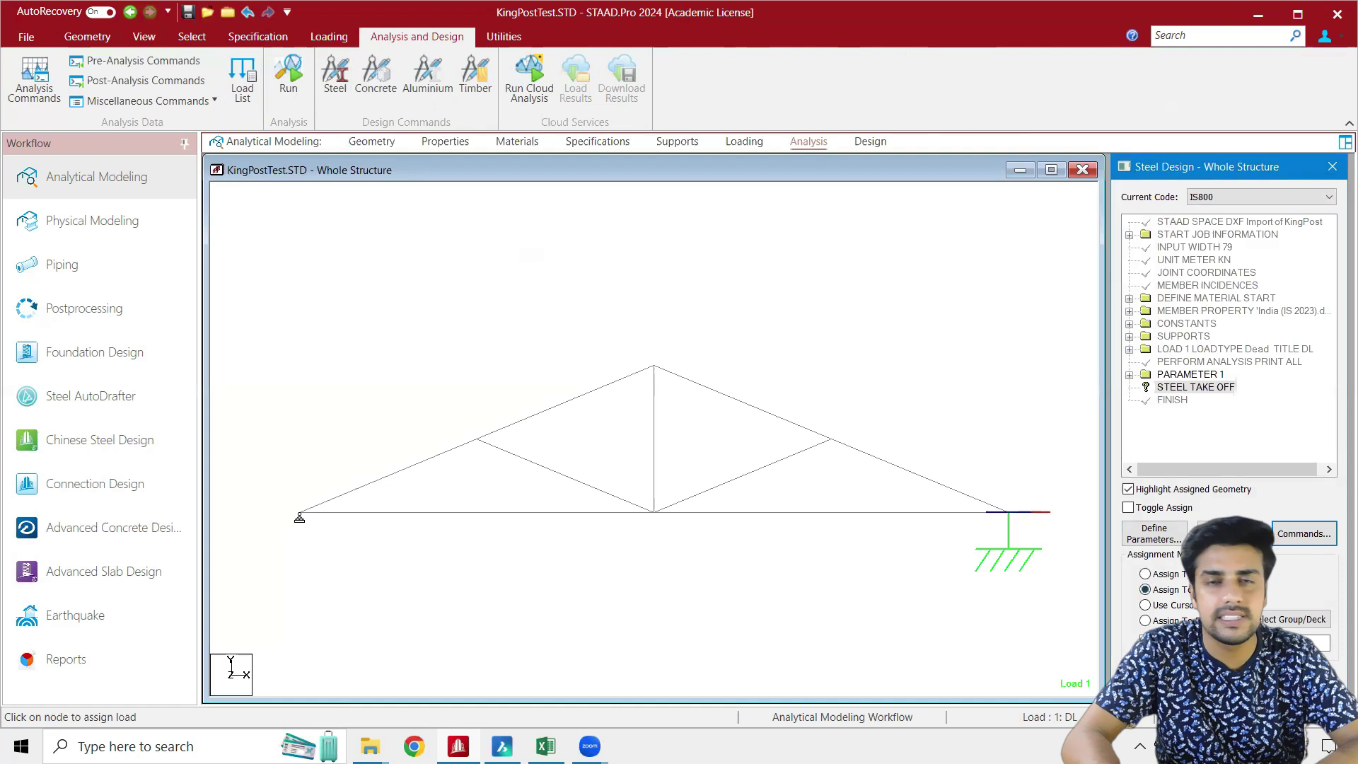
pyautogui.click(1155, 677)
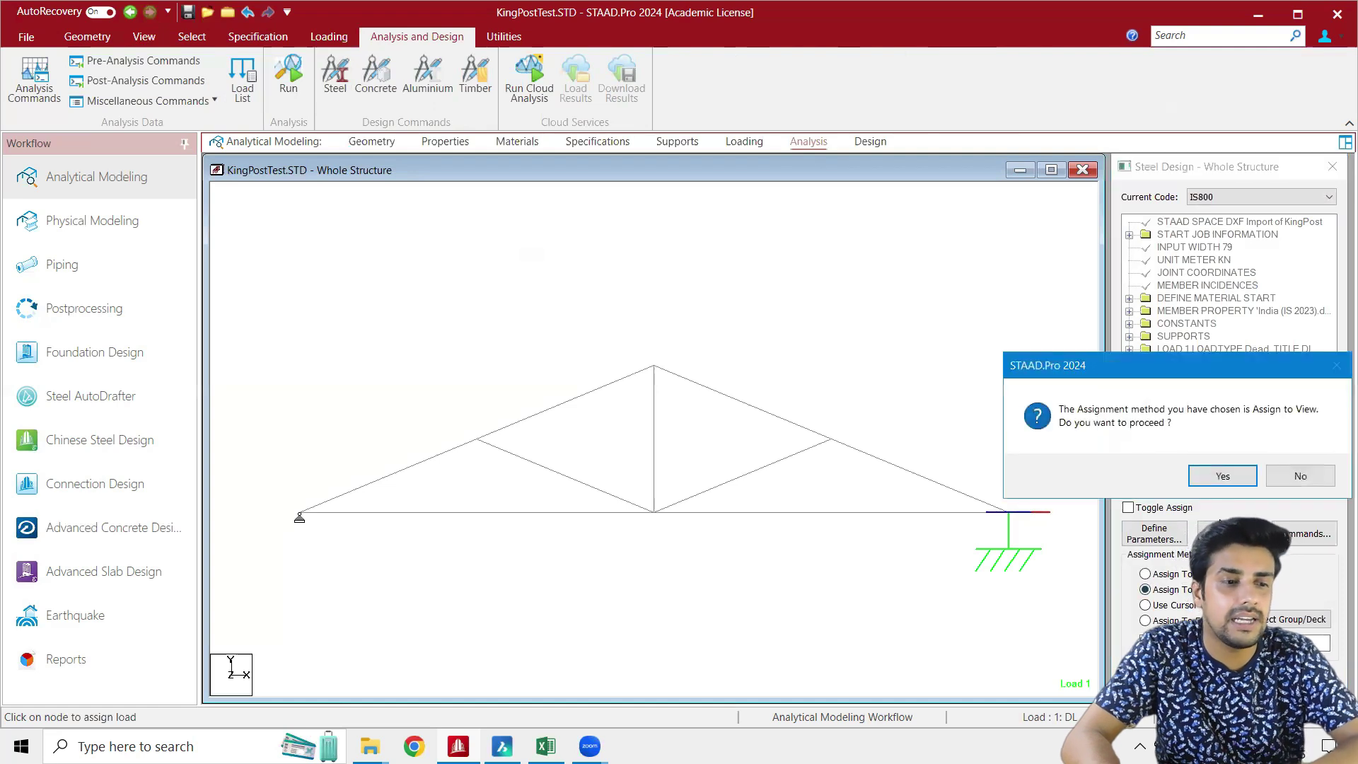
pyautogui.click(1225, 477)
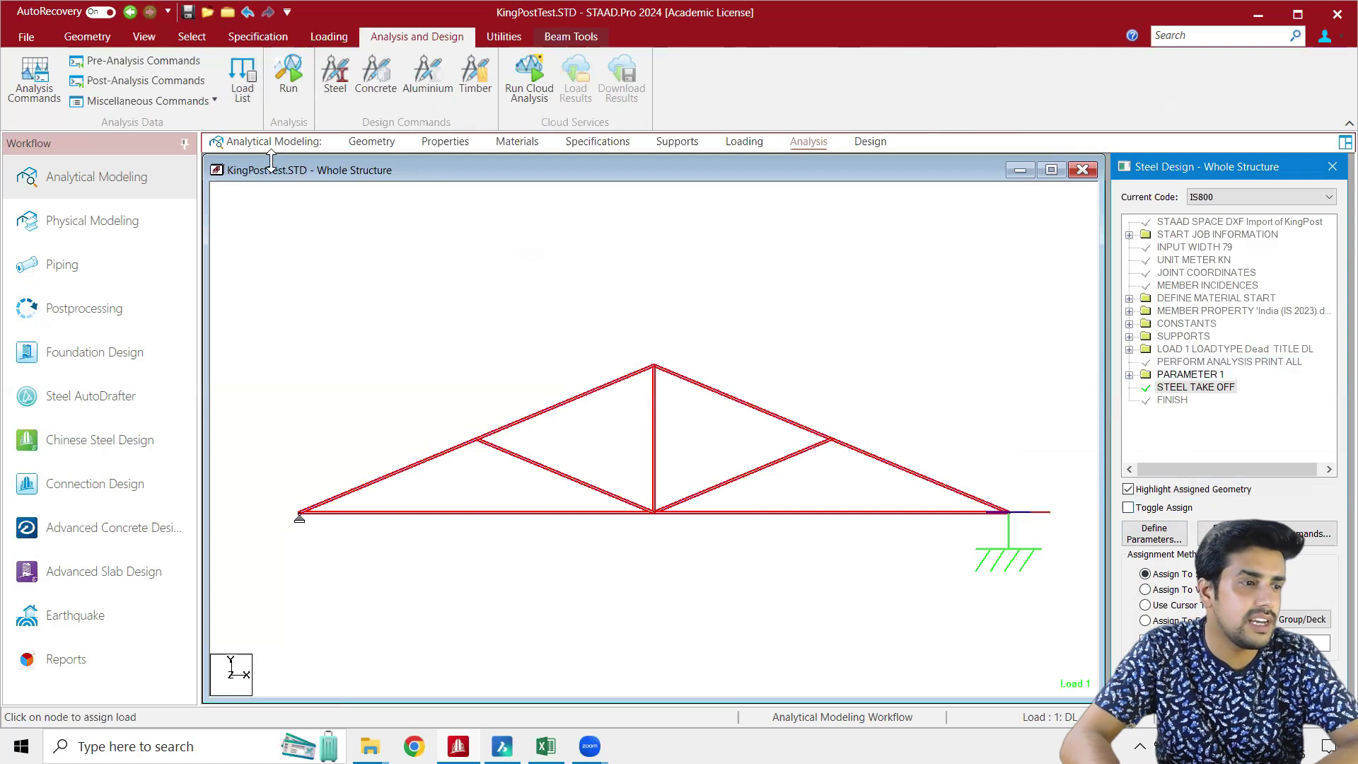
# Run the analysis and go to post-processing mode with load case DL selected for the results
pyautogui.click(288, 74)
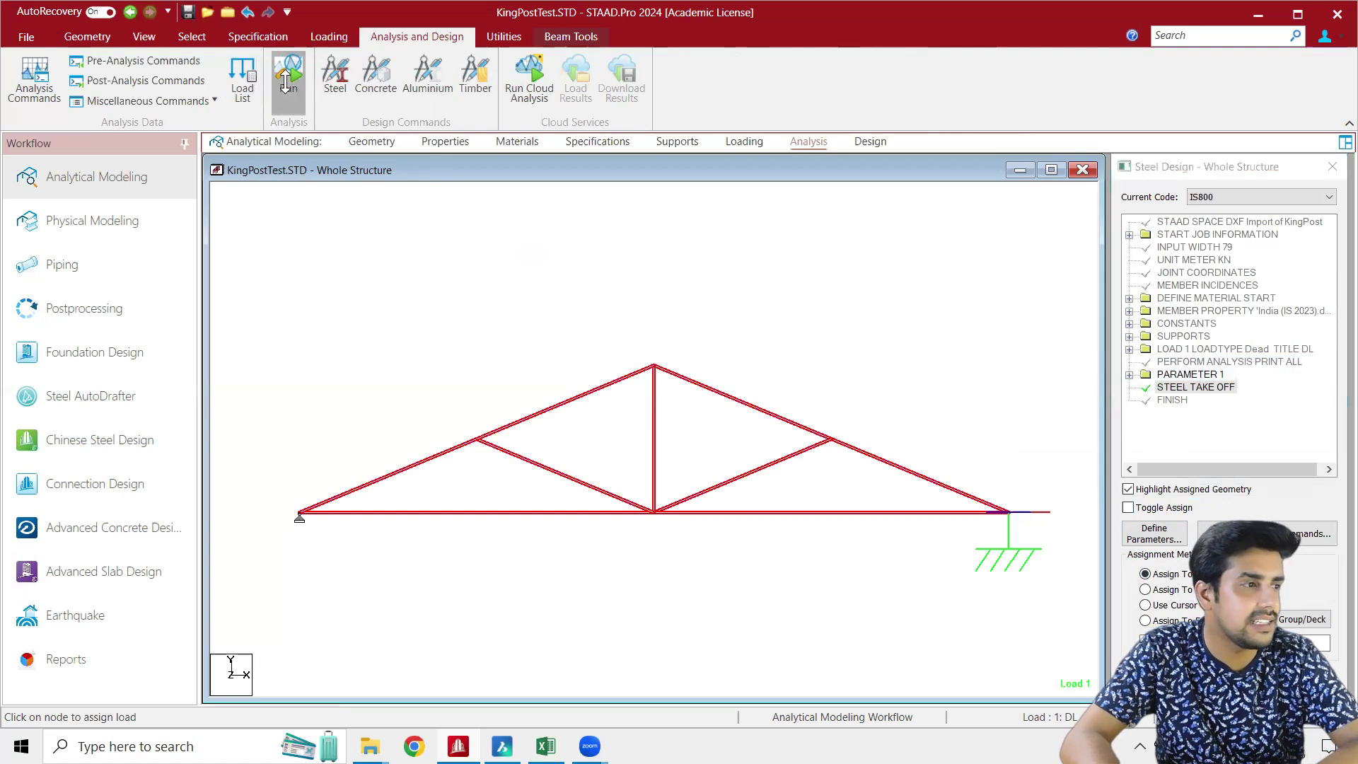
pyautogui.click(654, 459)
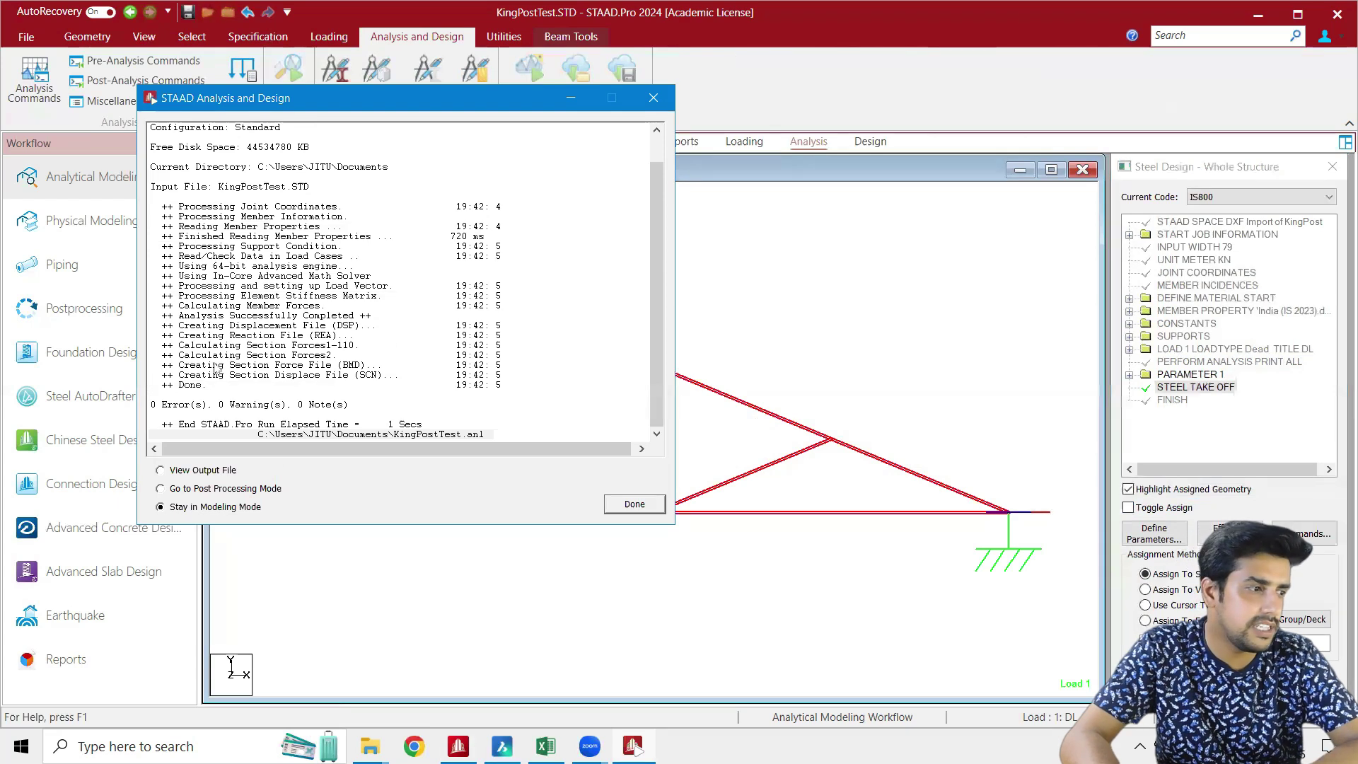
pyautogui.click(223, 488)
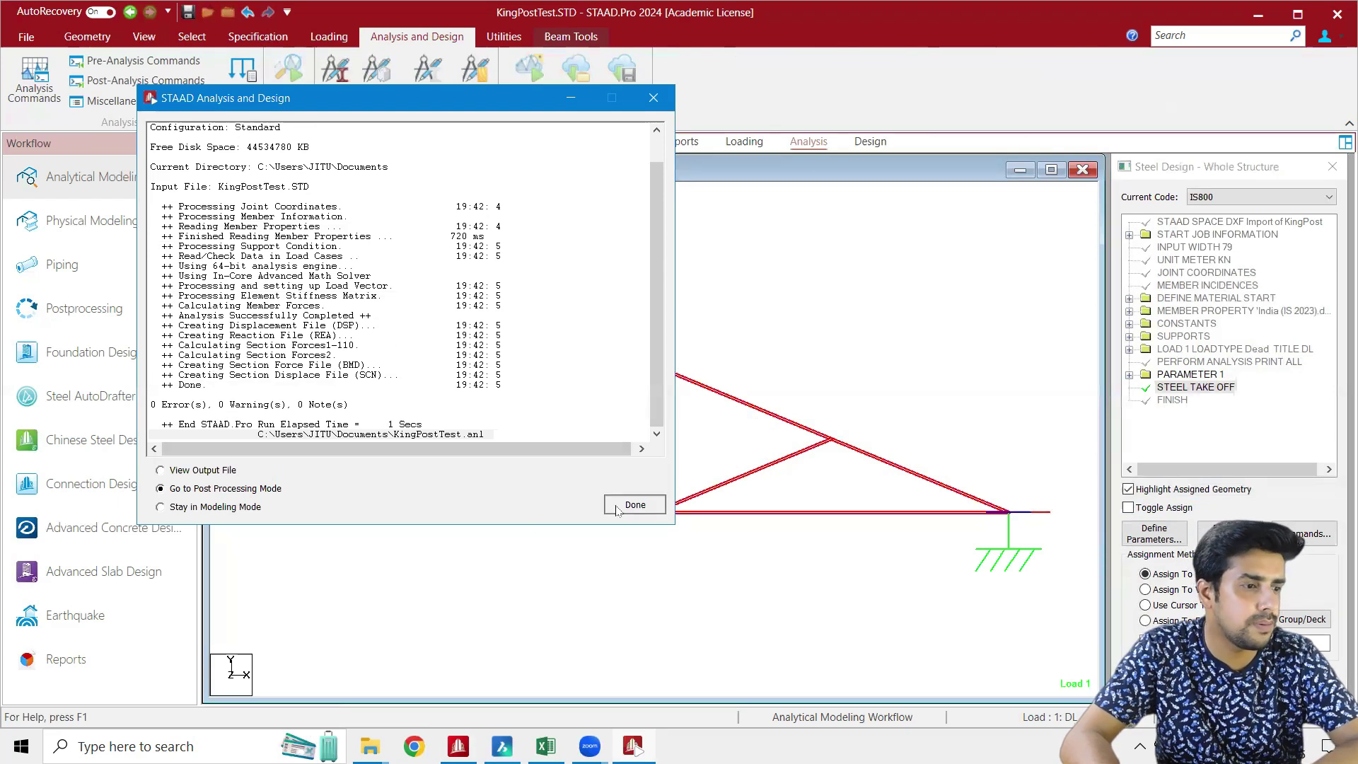
pyautogui.click(635, 504)
pyautogui.click(706, 501)
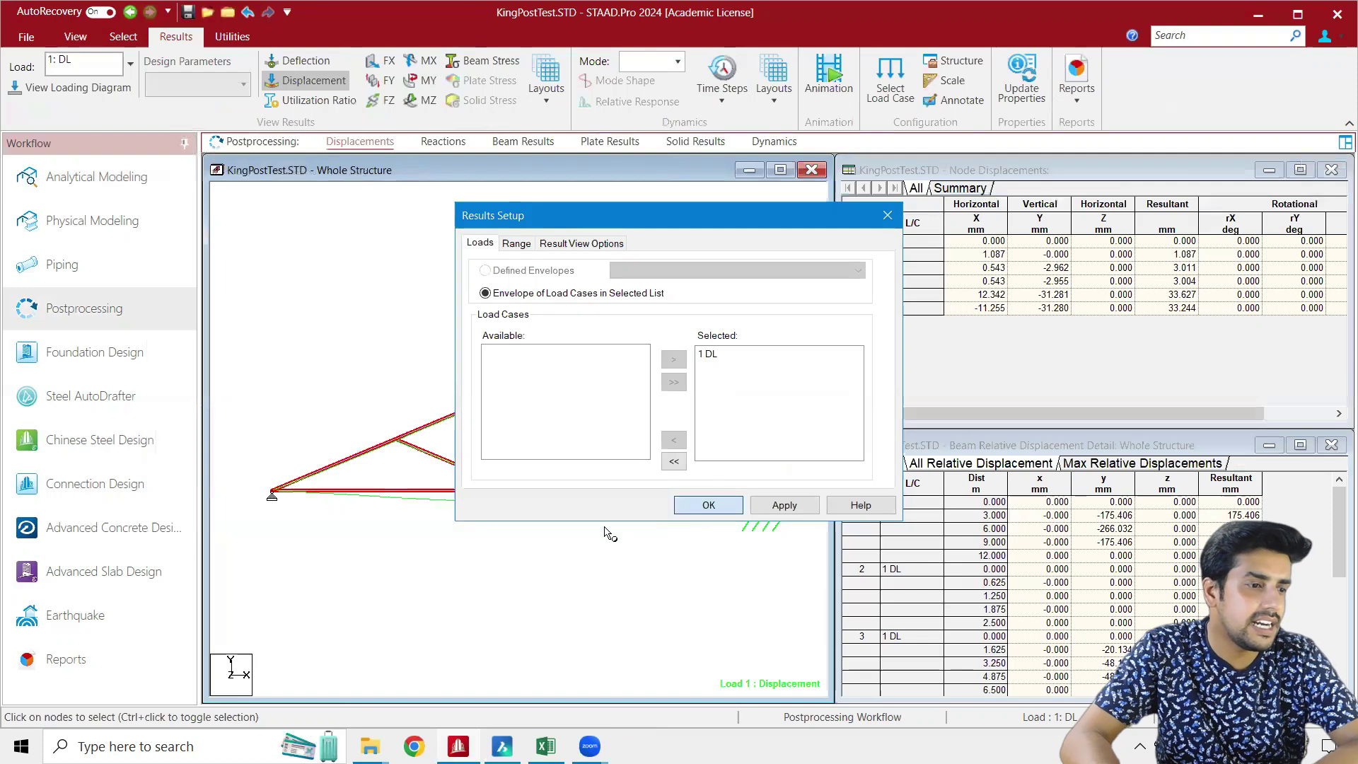
# Display the deflection in the beam results and examine the bottom chord's global deflection in the Y direction
pyautogui.click(530, 144)
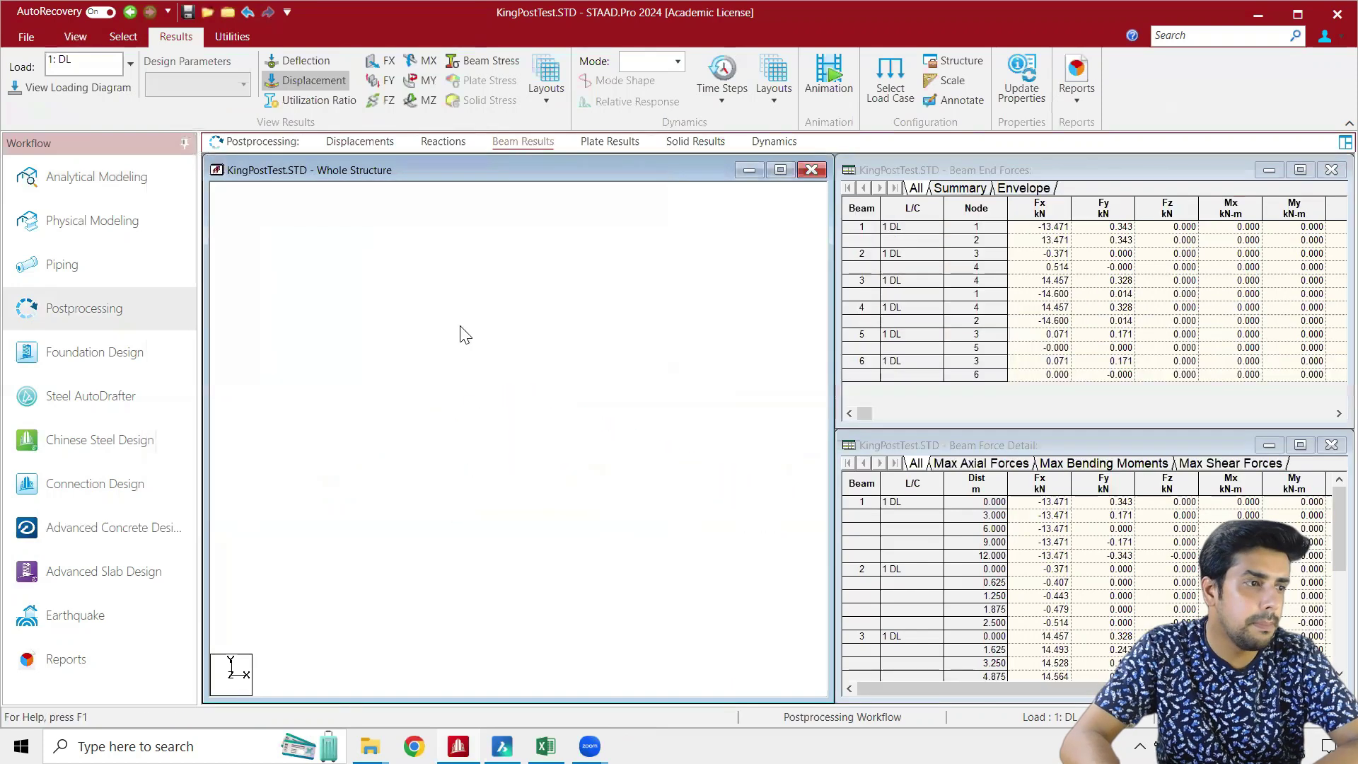
pyautogui.click(418, 102)
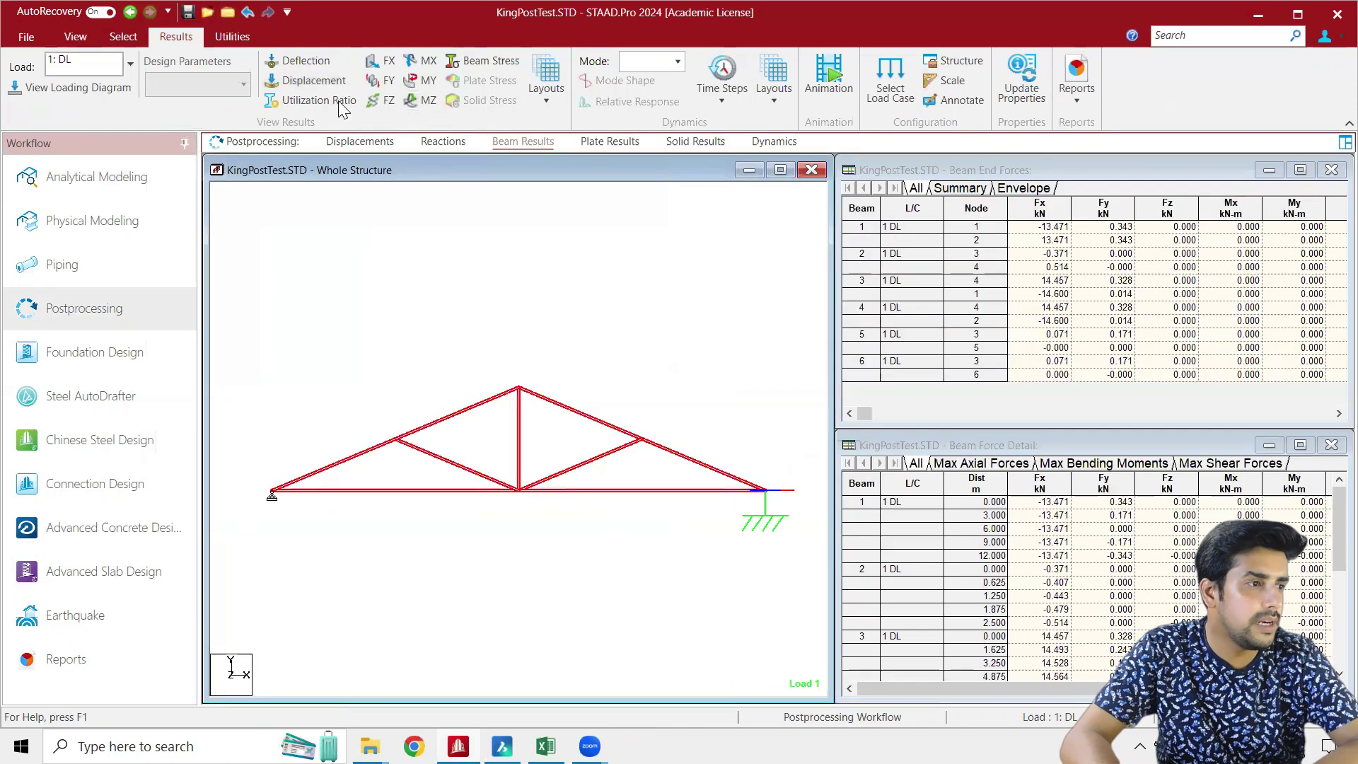
pyautogui.click(308, 62)
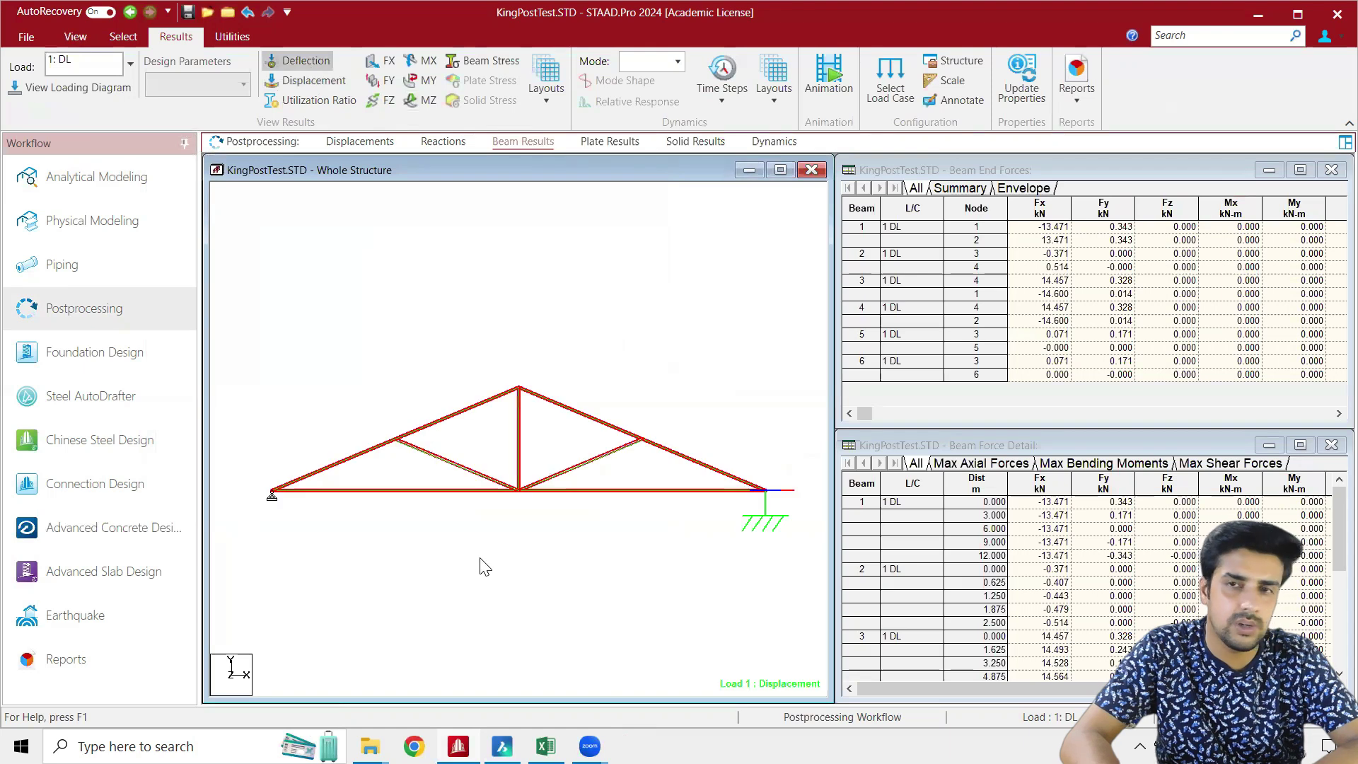
pyautogui.click(559, 491)
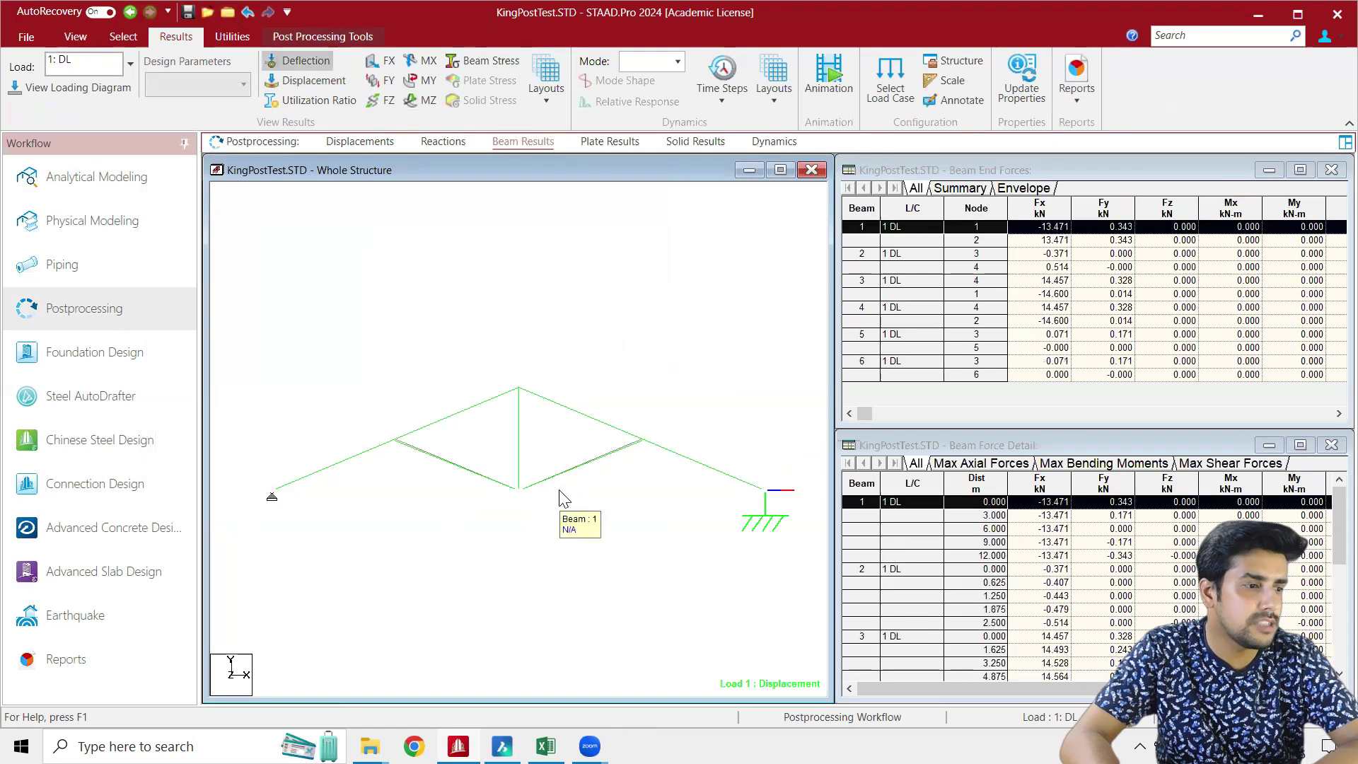
pyautogui.doubleClick(561, 495)
pyautogui.click(691, 189)
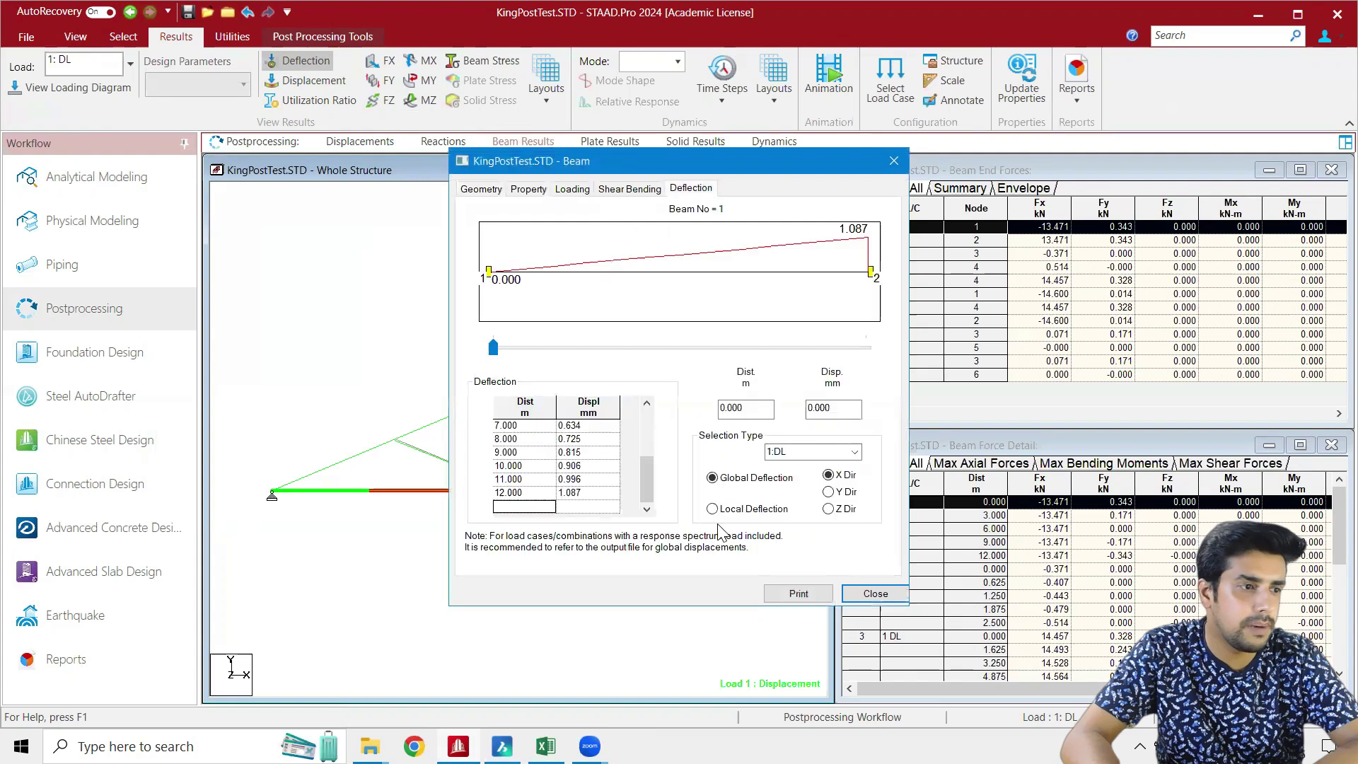
pyautogui.click(839, 495)
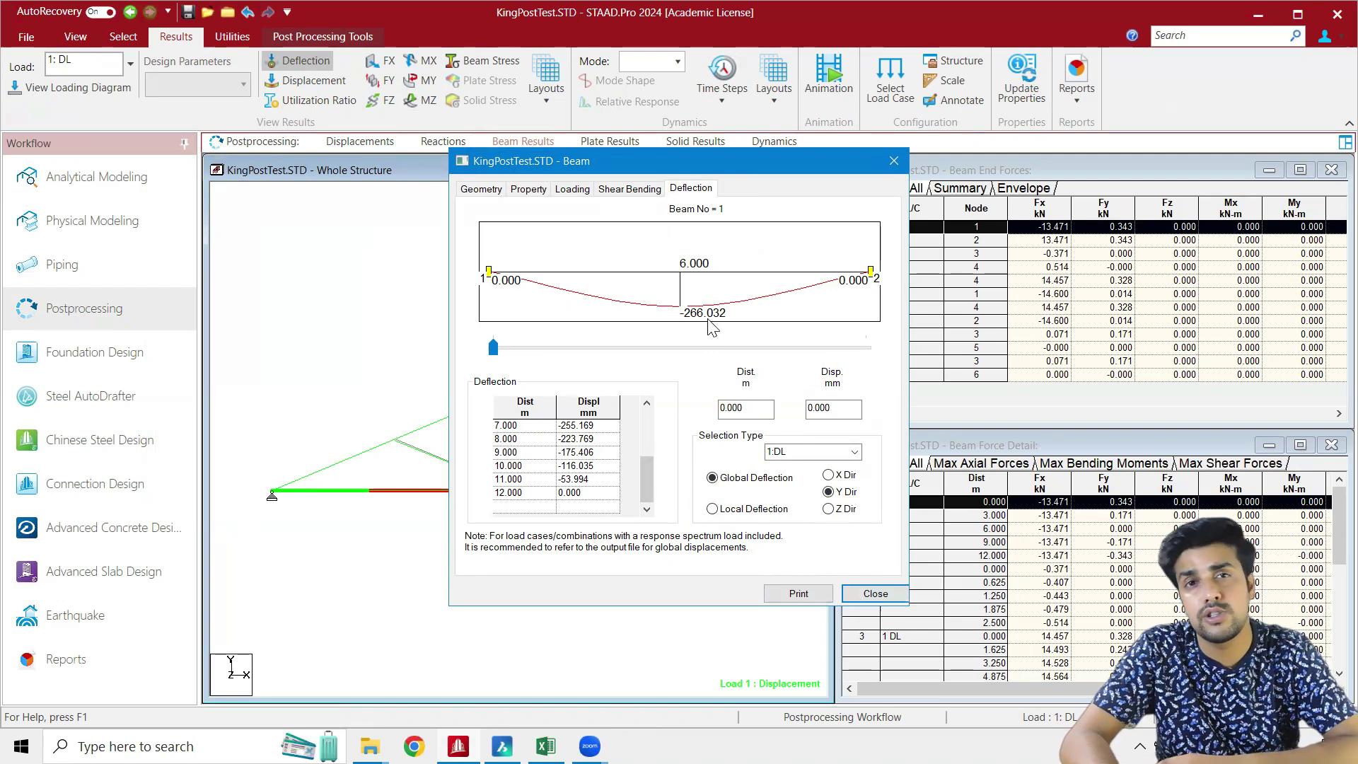
# Return to analytical modeling and insert a midpoint node at 6 m in the bottom chord, deleting the existing result files
pyautogui.click(875, 594)
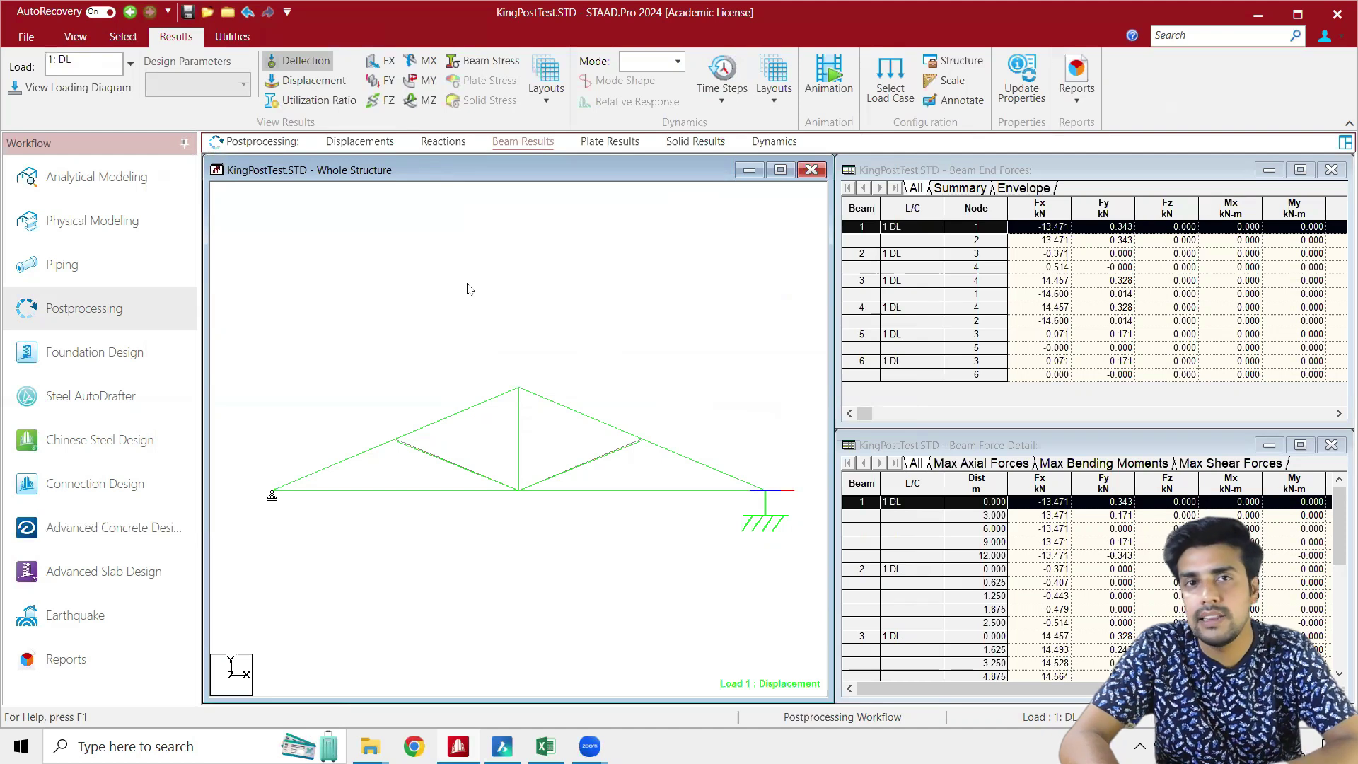
pyautogui.click(127, 170)
pyautogui.click(493, 514)
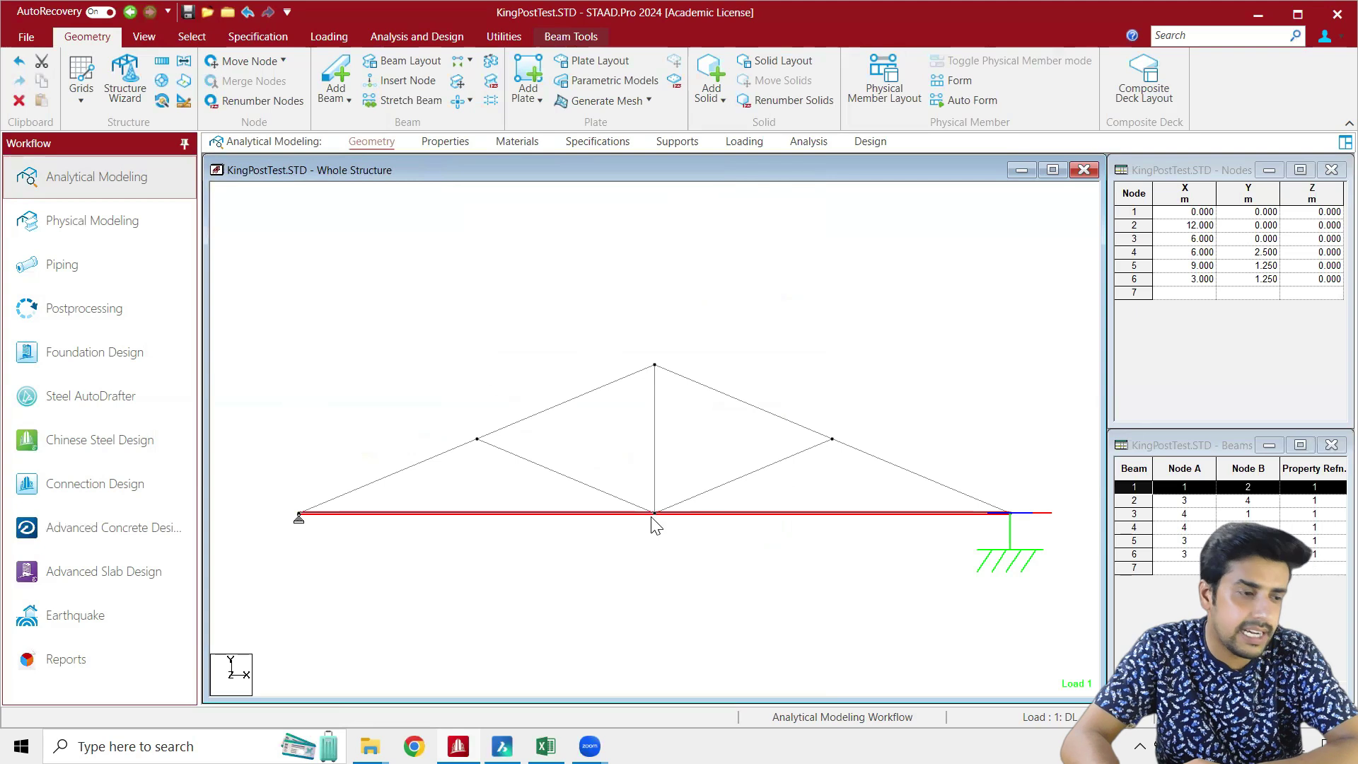
pyautogui.click(777, 416)
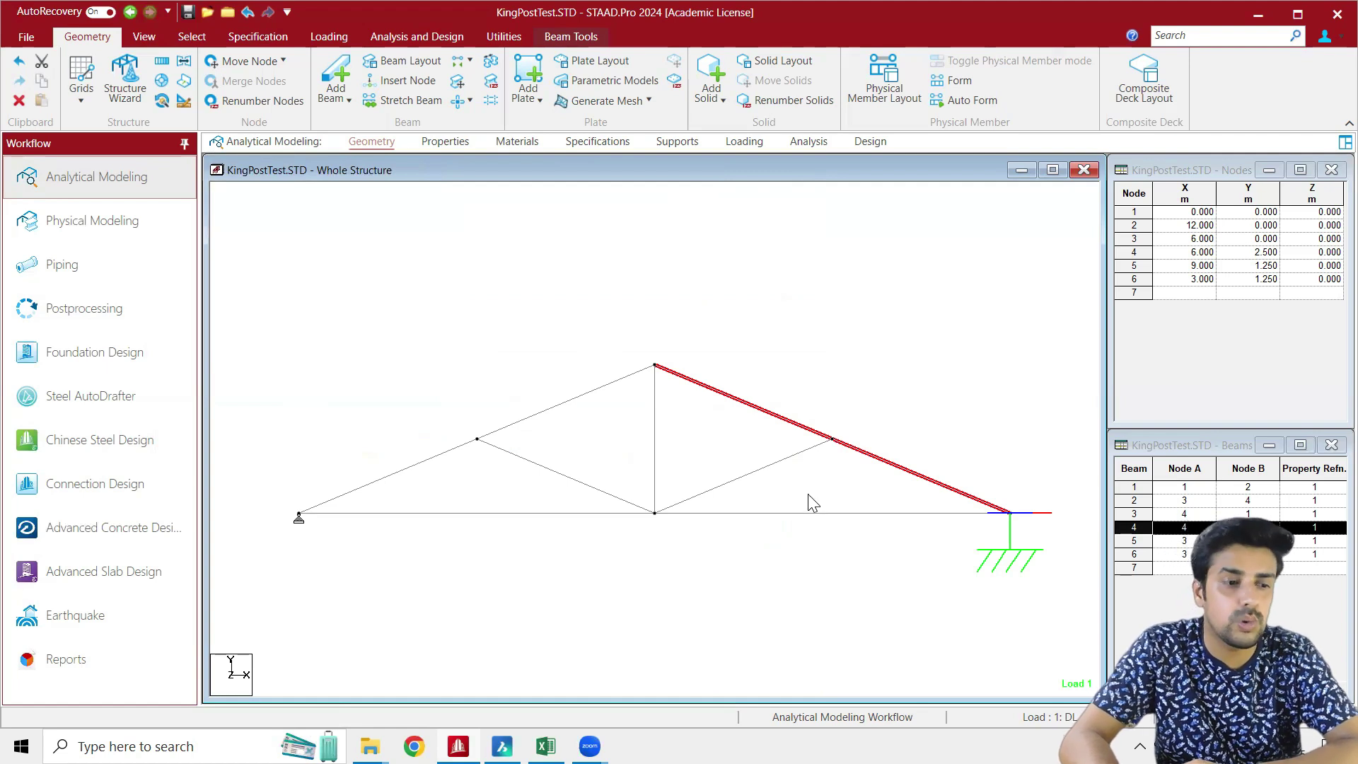
pyautogui.click(628, 541)
pyautogui.click(596, 514)
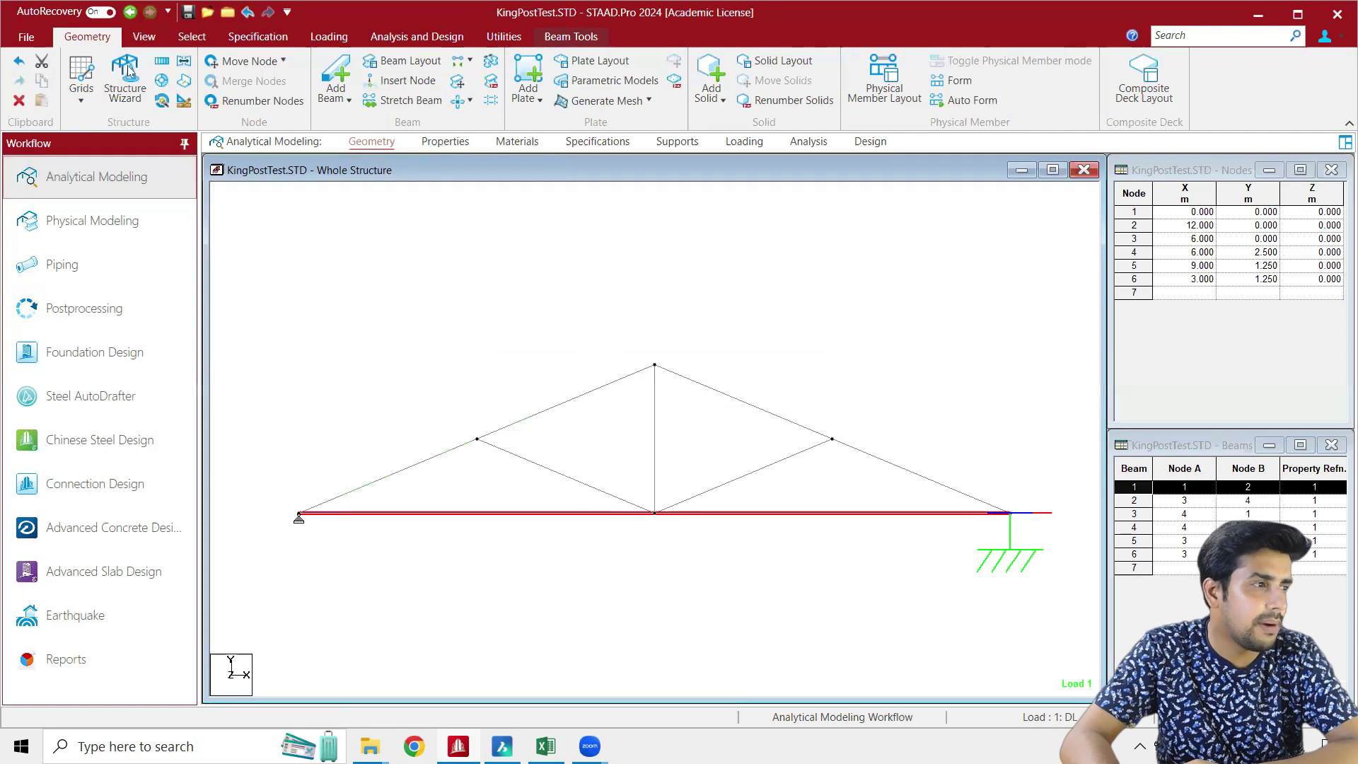
pyautogui.click(407, 81)
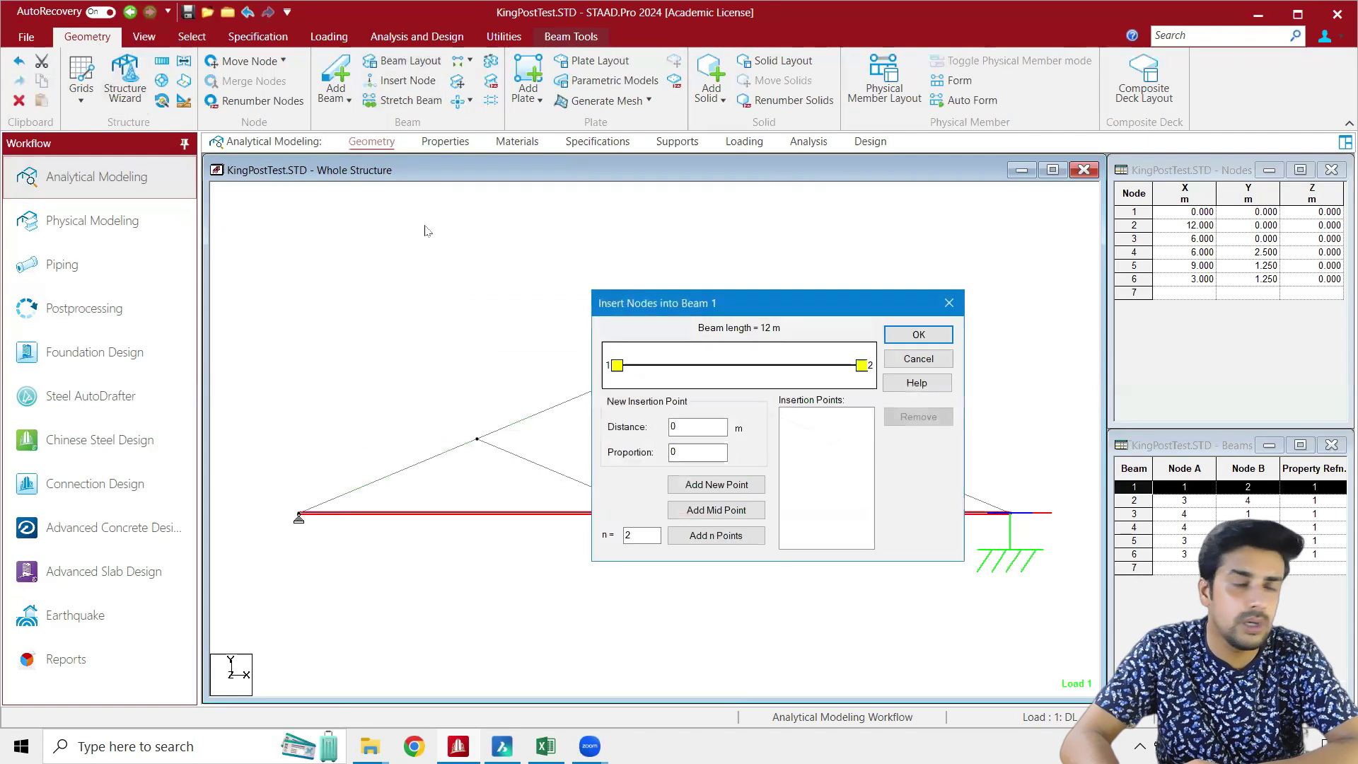
pyautogui.moveTo(688, 302); pyautogui.dragTo(1015, 195)
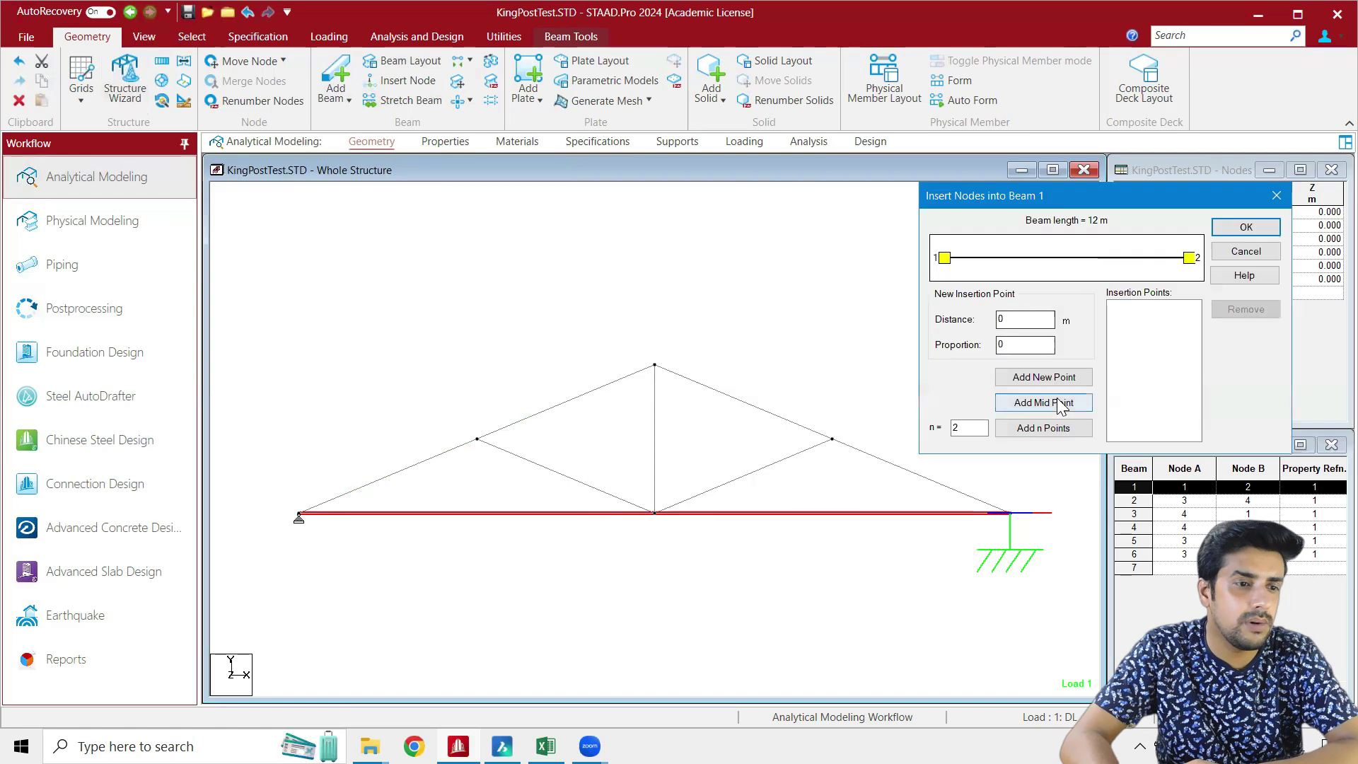
pyautogui.click(1044, 402)
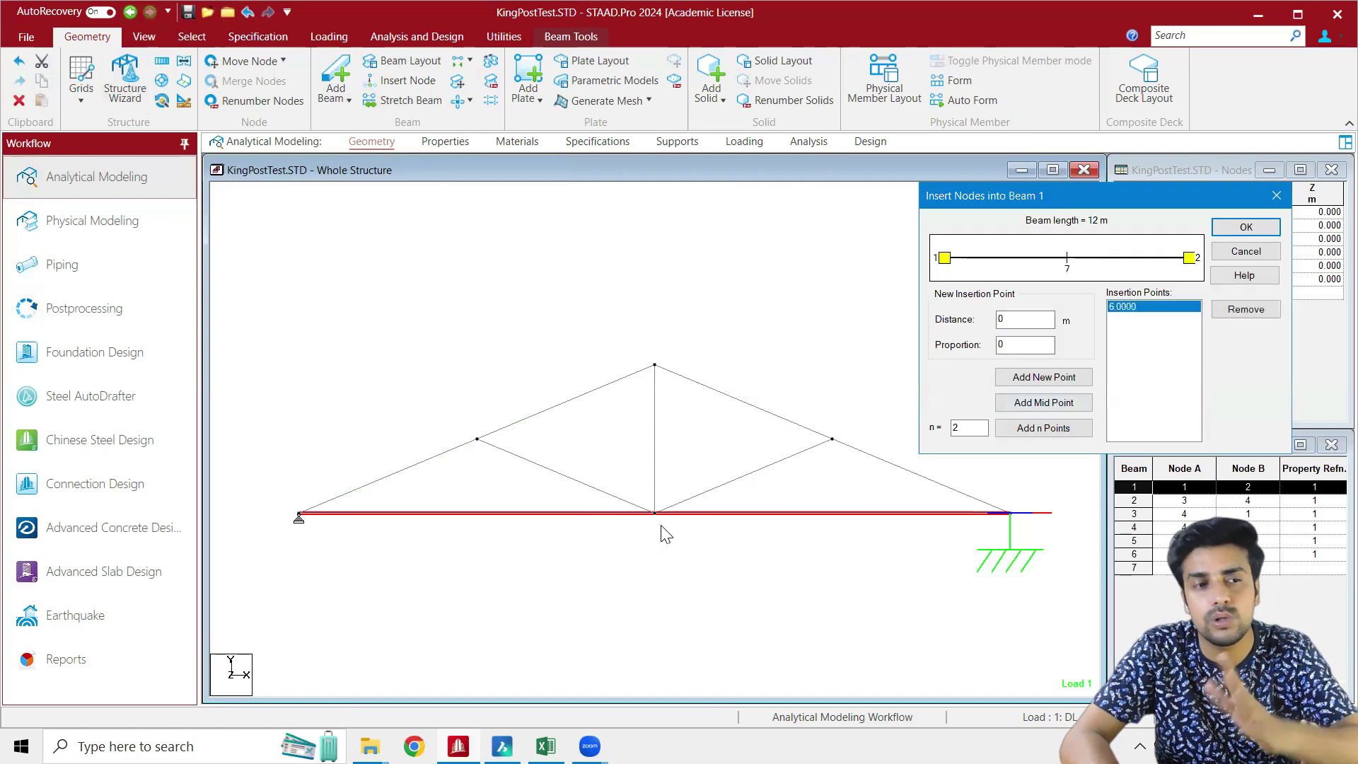
pyautogui.click(1247, 227)
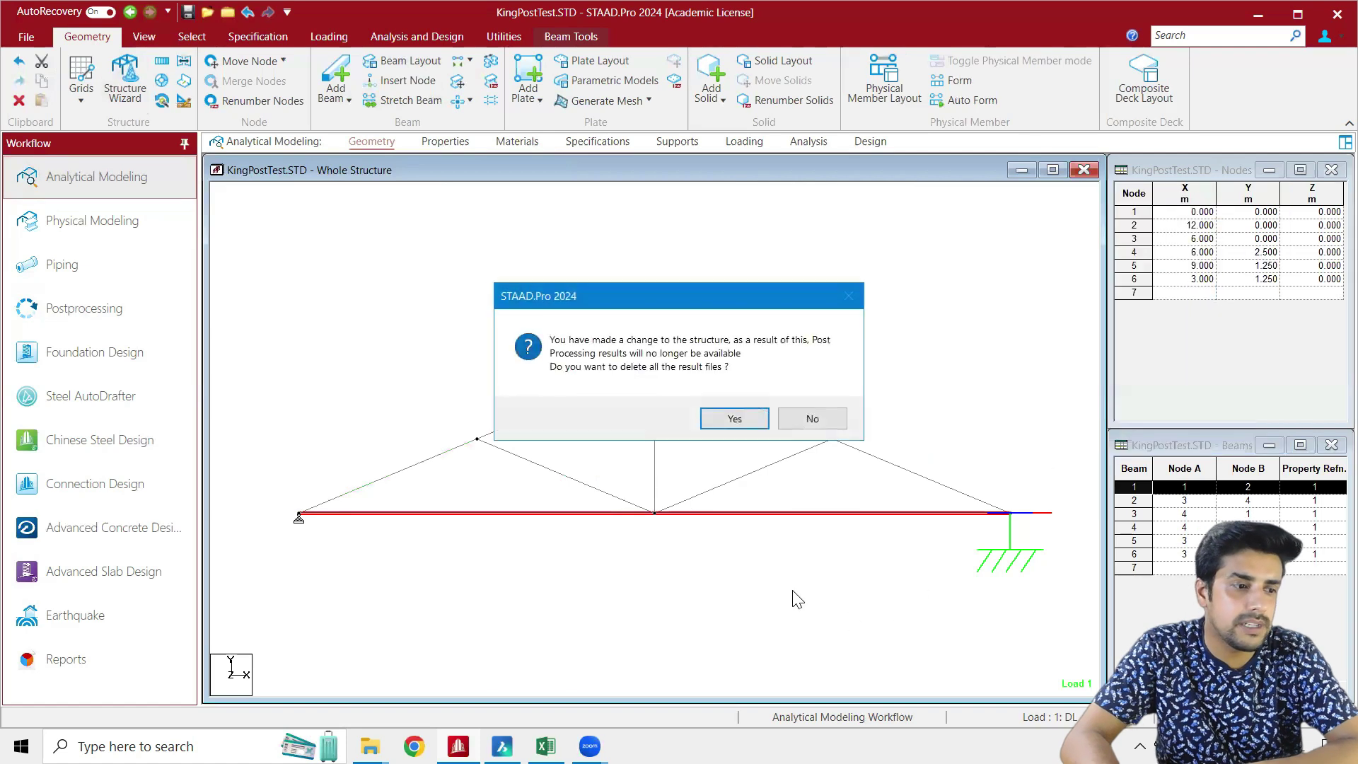
pyautogui.click(734, 419)
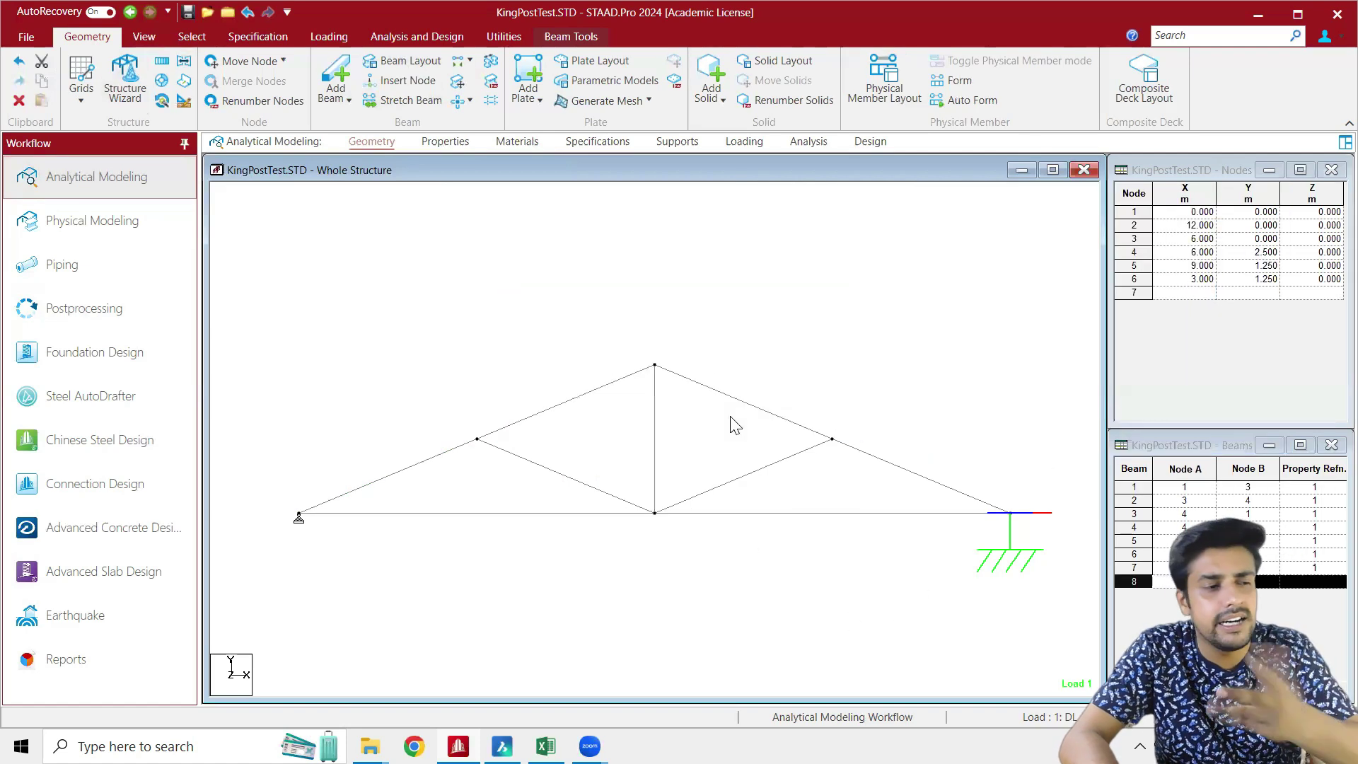
# Insert a midpoint node in the left rafter where the diagonal strut meets it
pyautogui.click(602, 553)
pyautogui.click(559, 405)
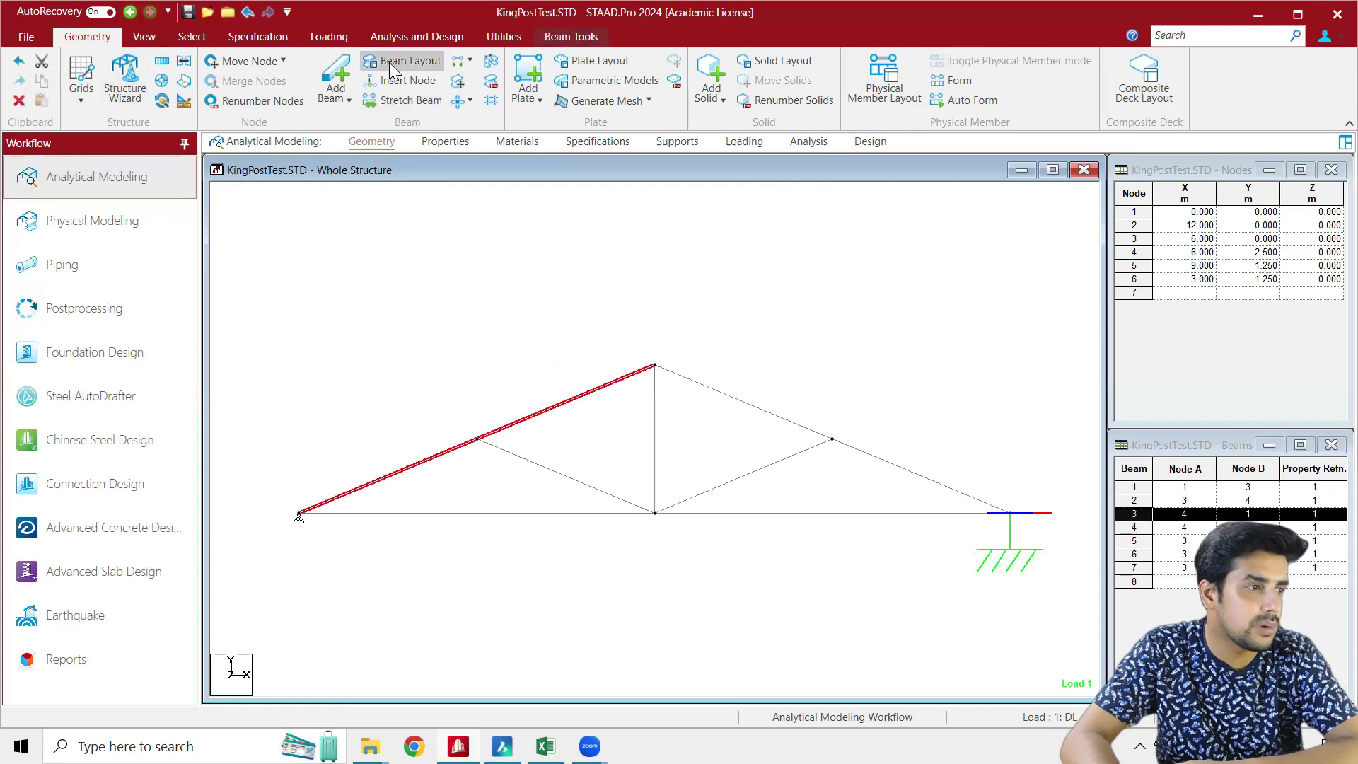
pyautogui.click(405, 80)
pyautogui.click(729, 508)
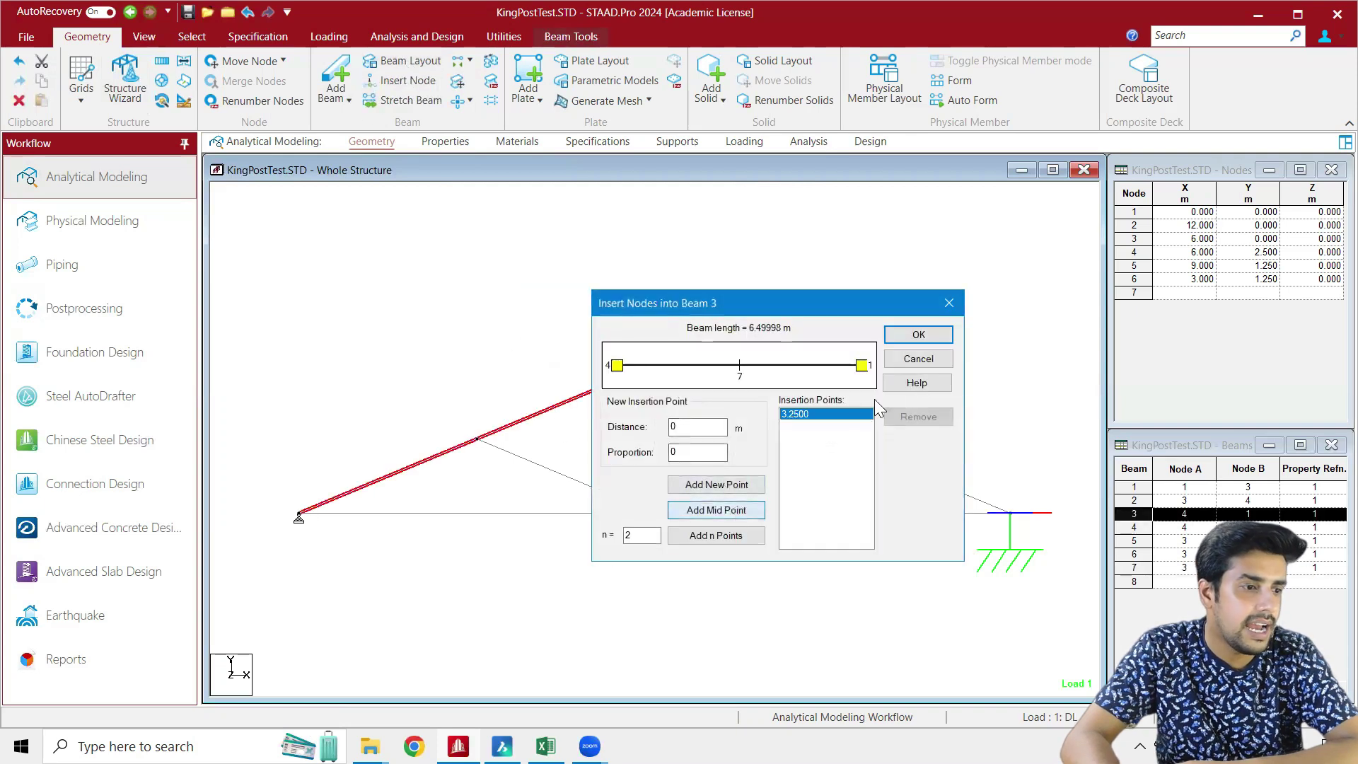
pyautogui.click(917, 335)
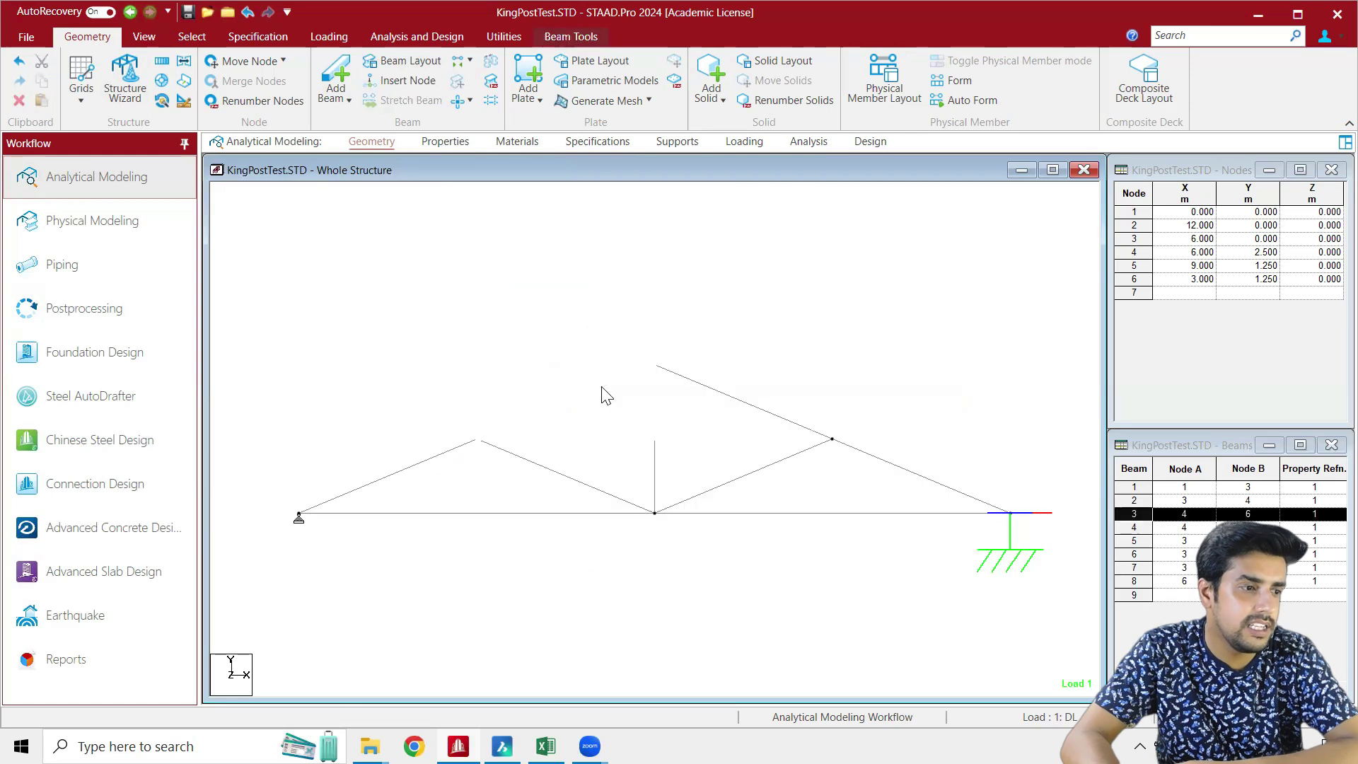
# Insert a midpoint node in the right rafter and check that the bottom chord is split at the king post
pyautogui.click(740, 402)
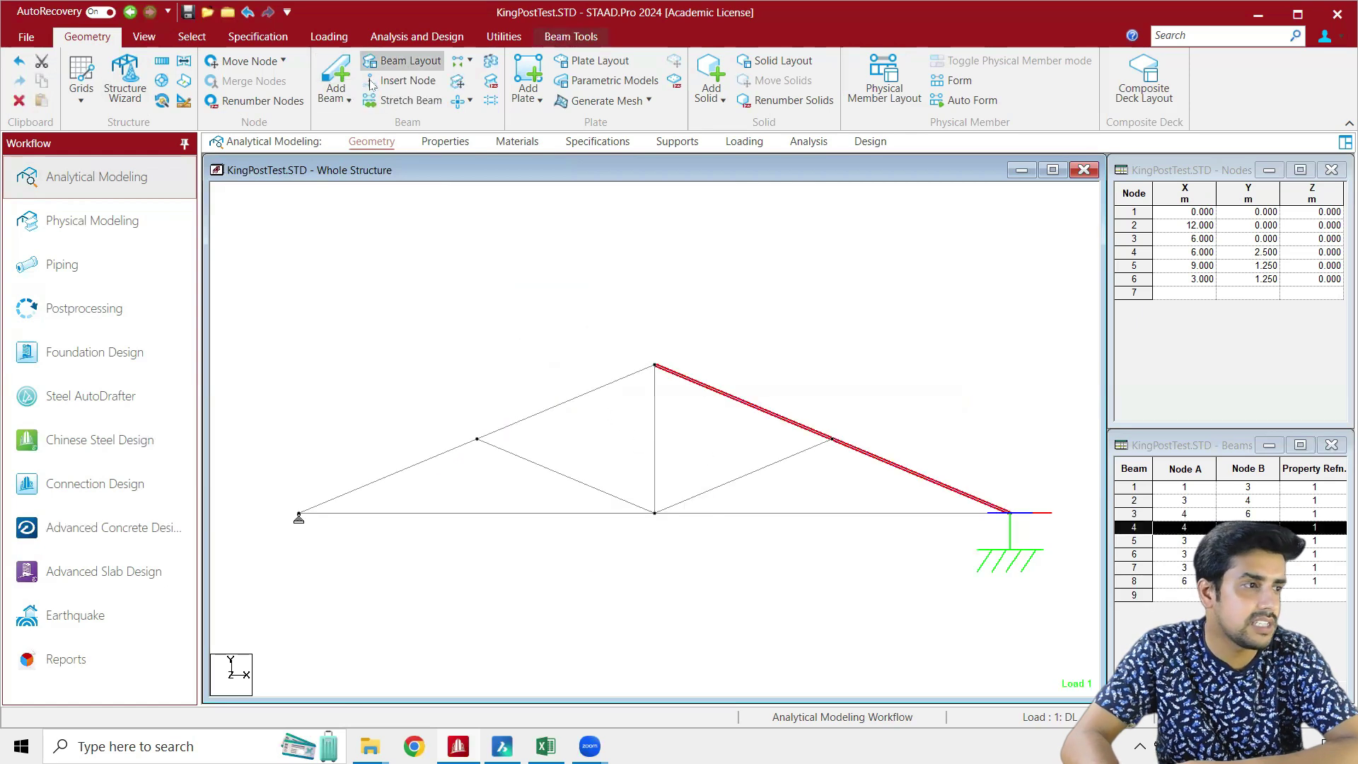
pyautogui.click(716, 510)
pyautogui.click(920, 335)
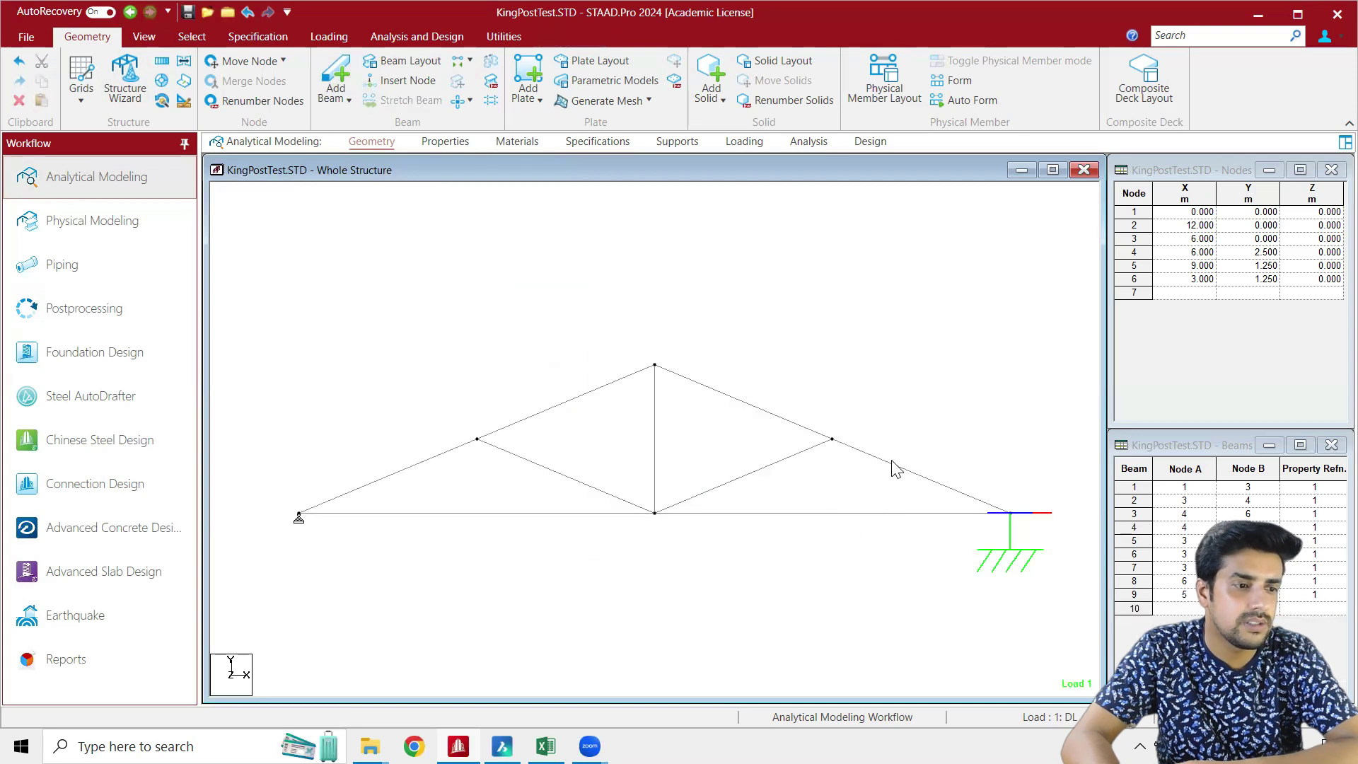
pyautogui.click(813, 516)
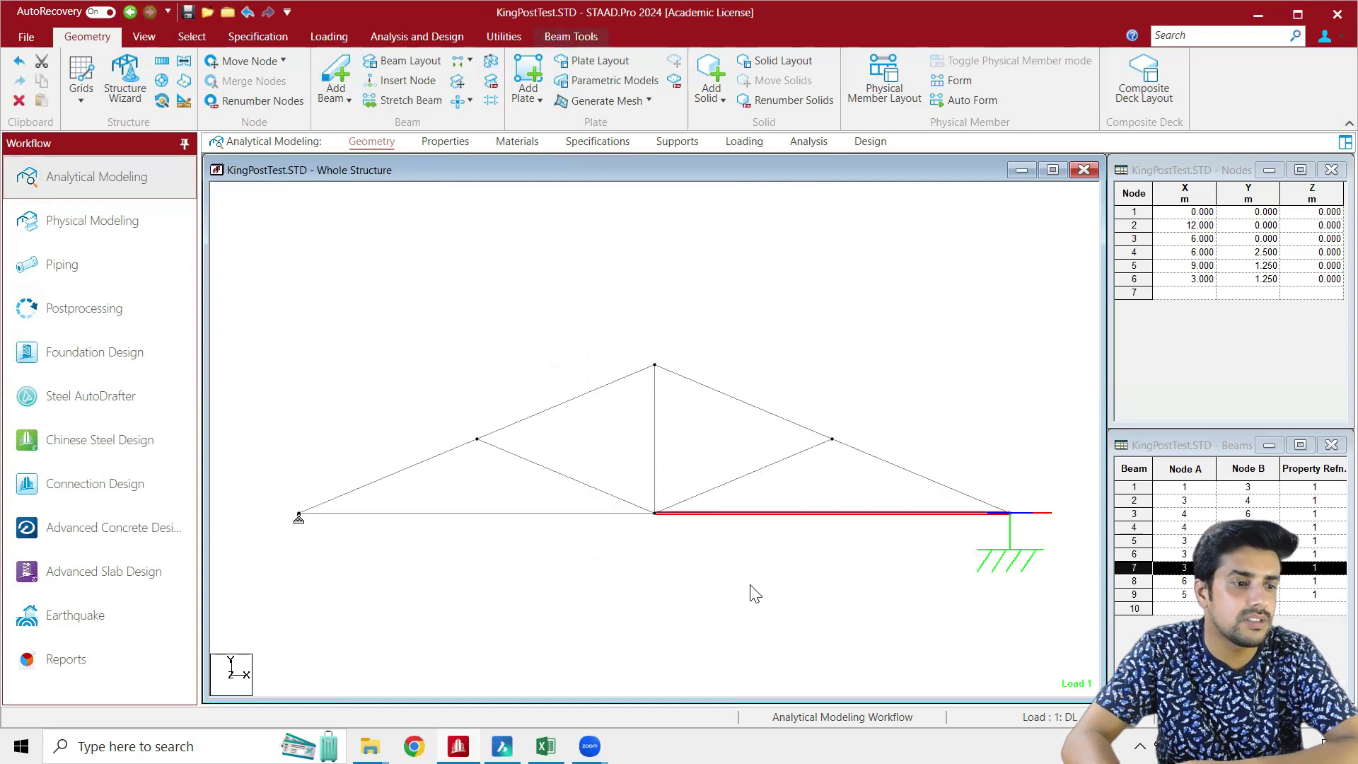
pyautogui.click(757, 589)
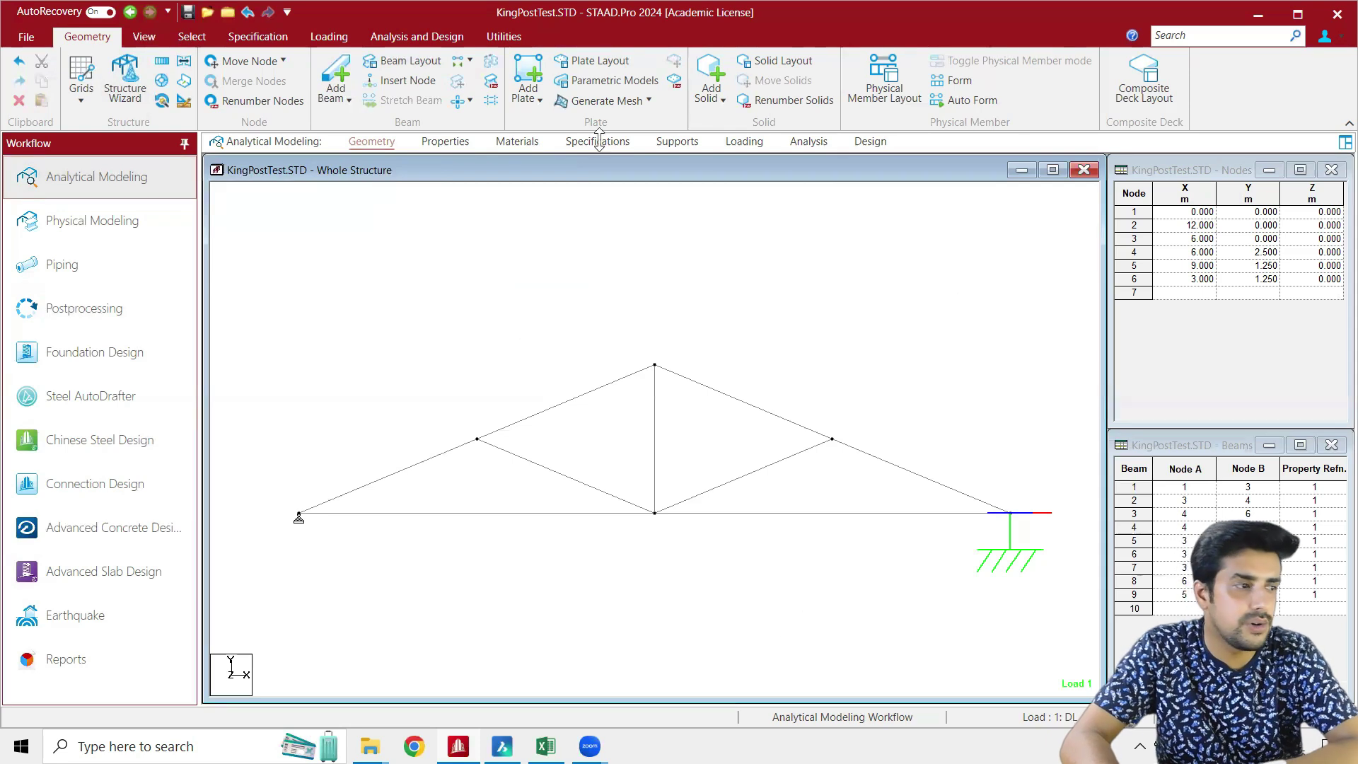
# Rerun the analysis on the split truss and go to post-processing mode with load case DL
pyautogui.click(808, 141)
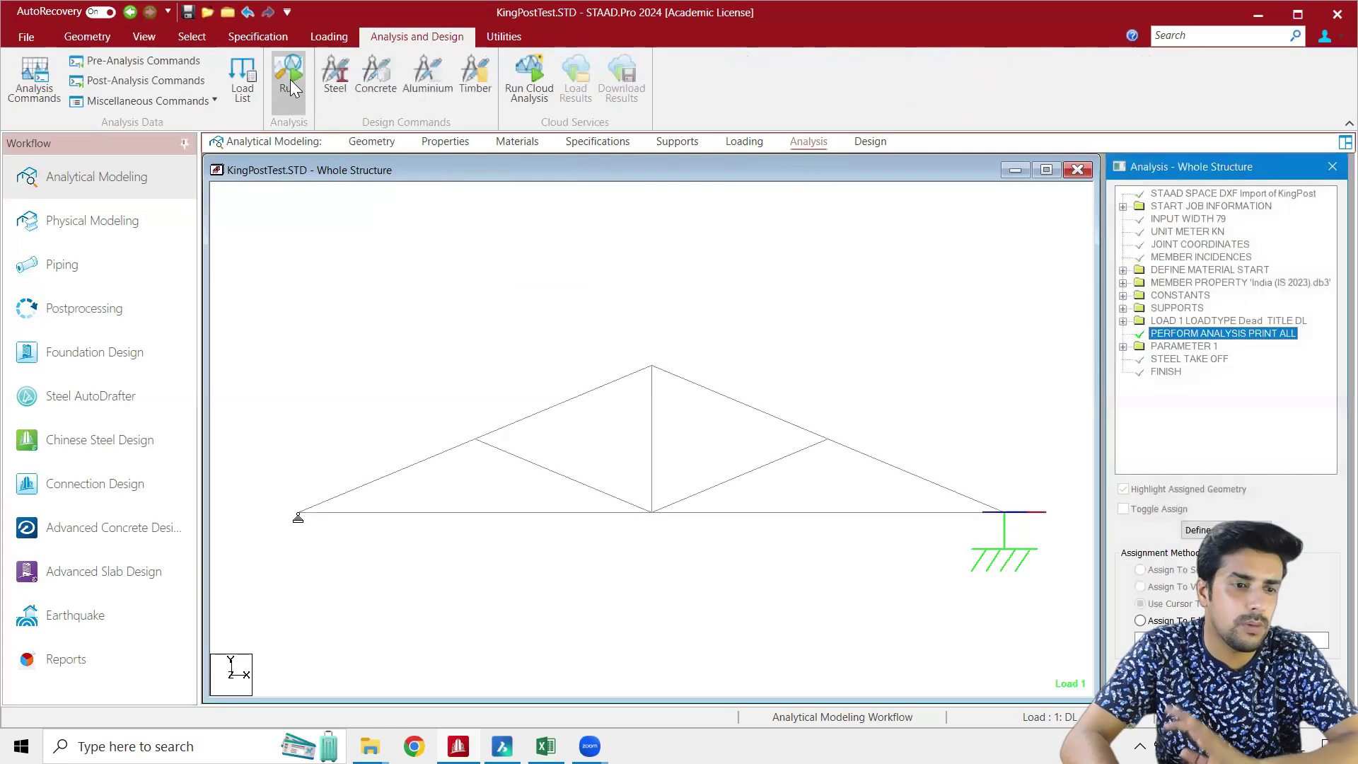
pyautogui.click(290, 79)
pyautogui.click(672, 460)
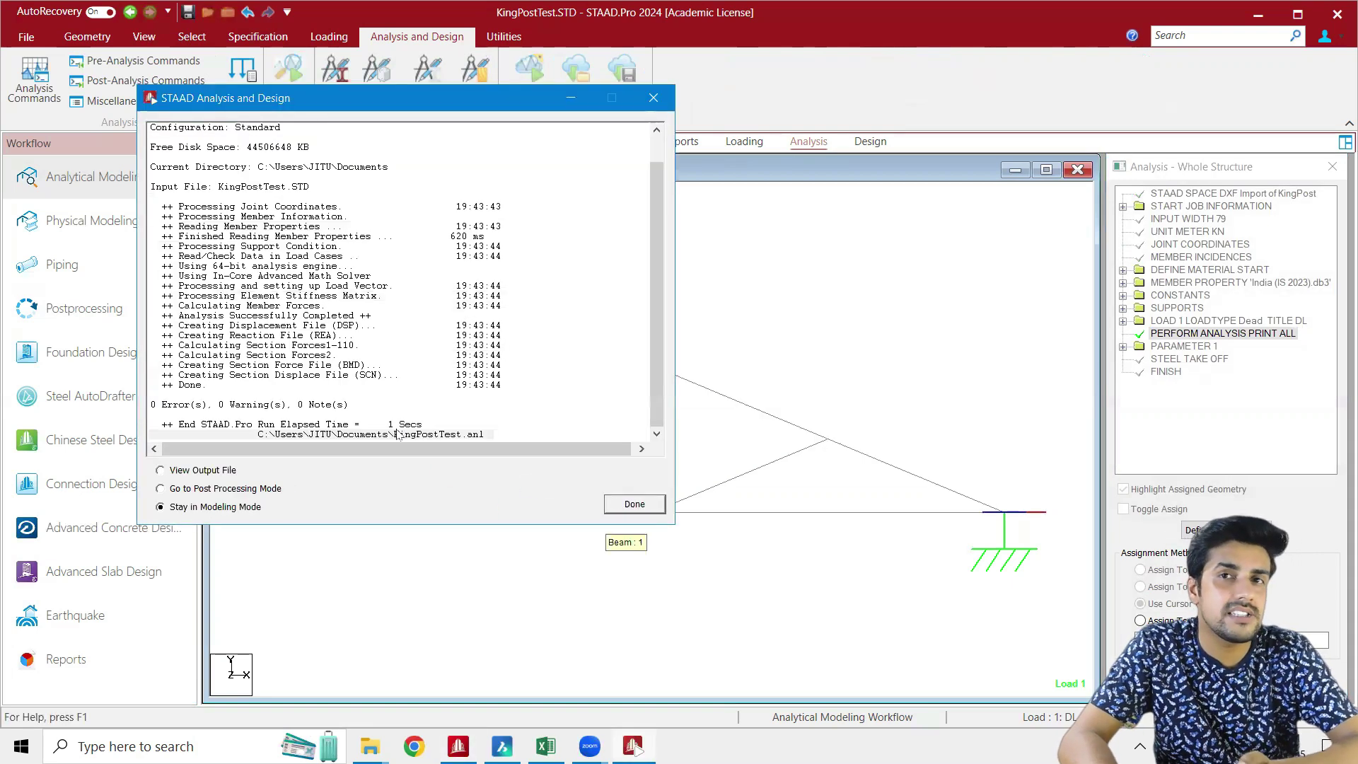
pyautogui.click(227, 488)
pyautogui.click(632, 505)
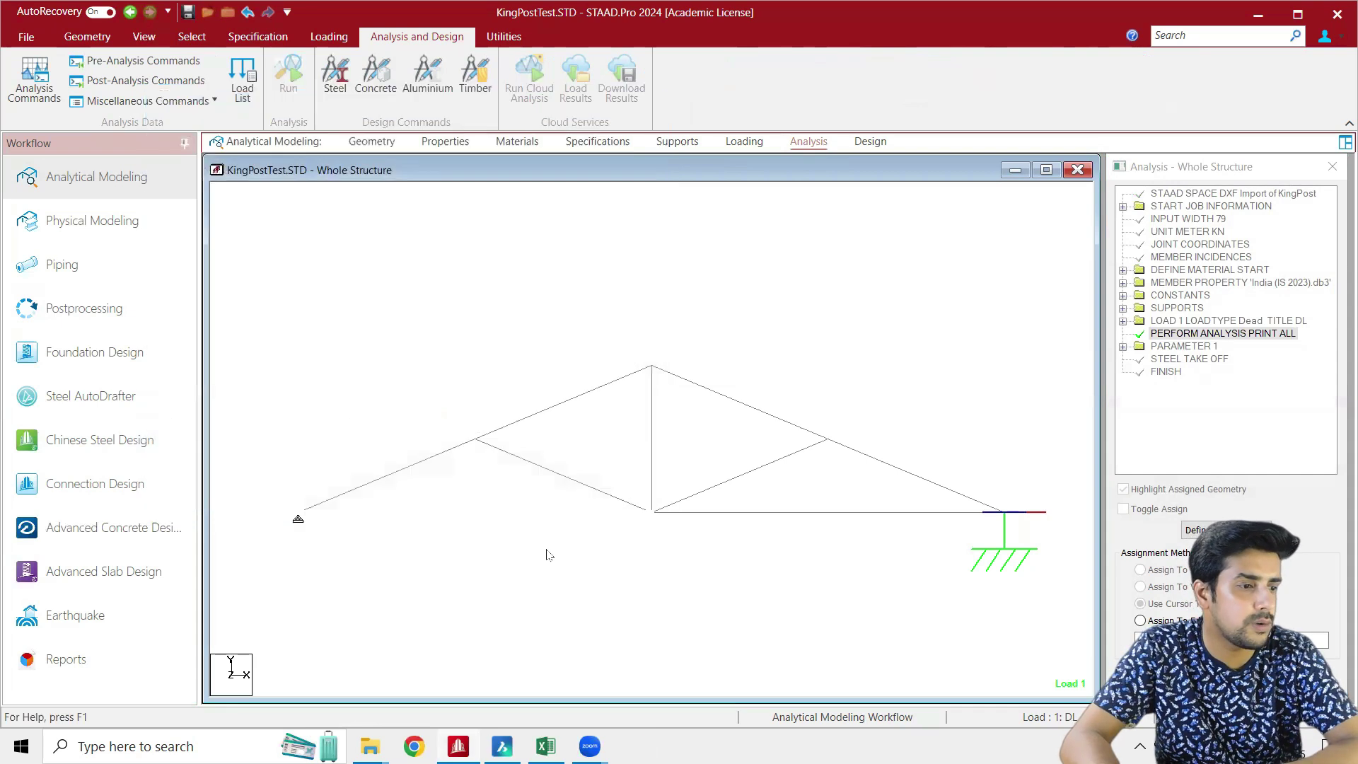
pyautogui.click(709, 505)
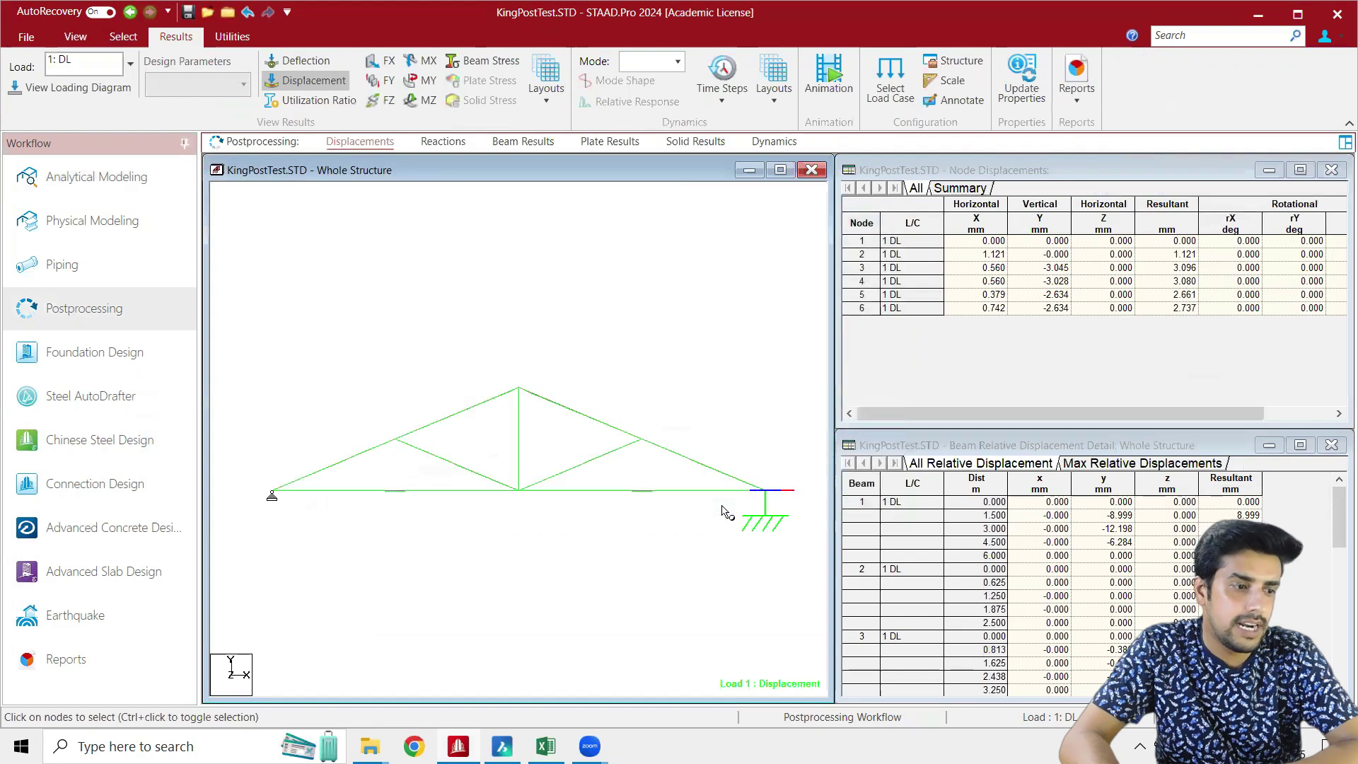
# Examine the global Y-direction deflection of the bottom chord's right half in the beam results
pyautogui.click(524, 141)
pyautogui.click(422, 101)
pyautogui.click(306, 80)
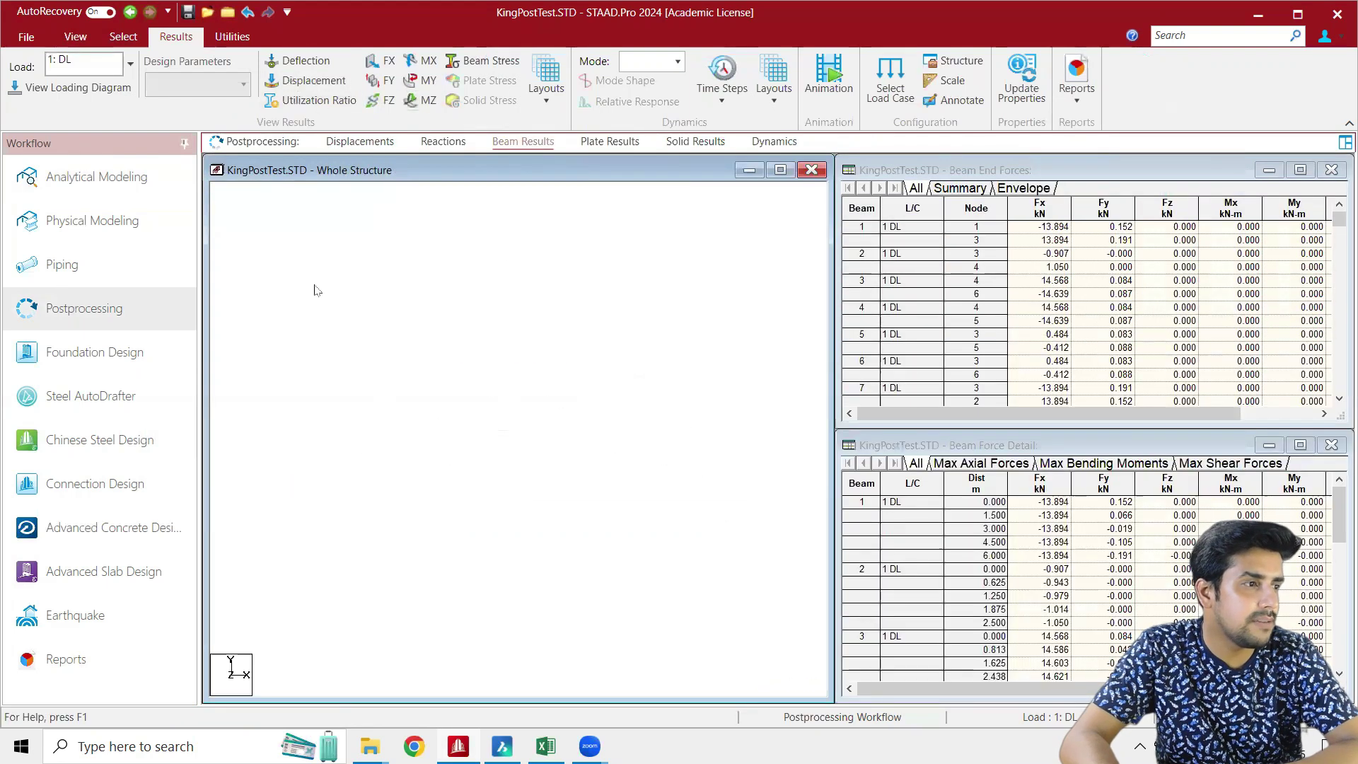
pyautogui.doubleClick(552, 491)
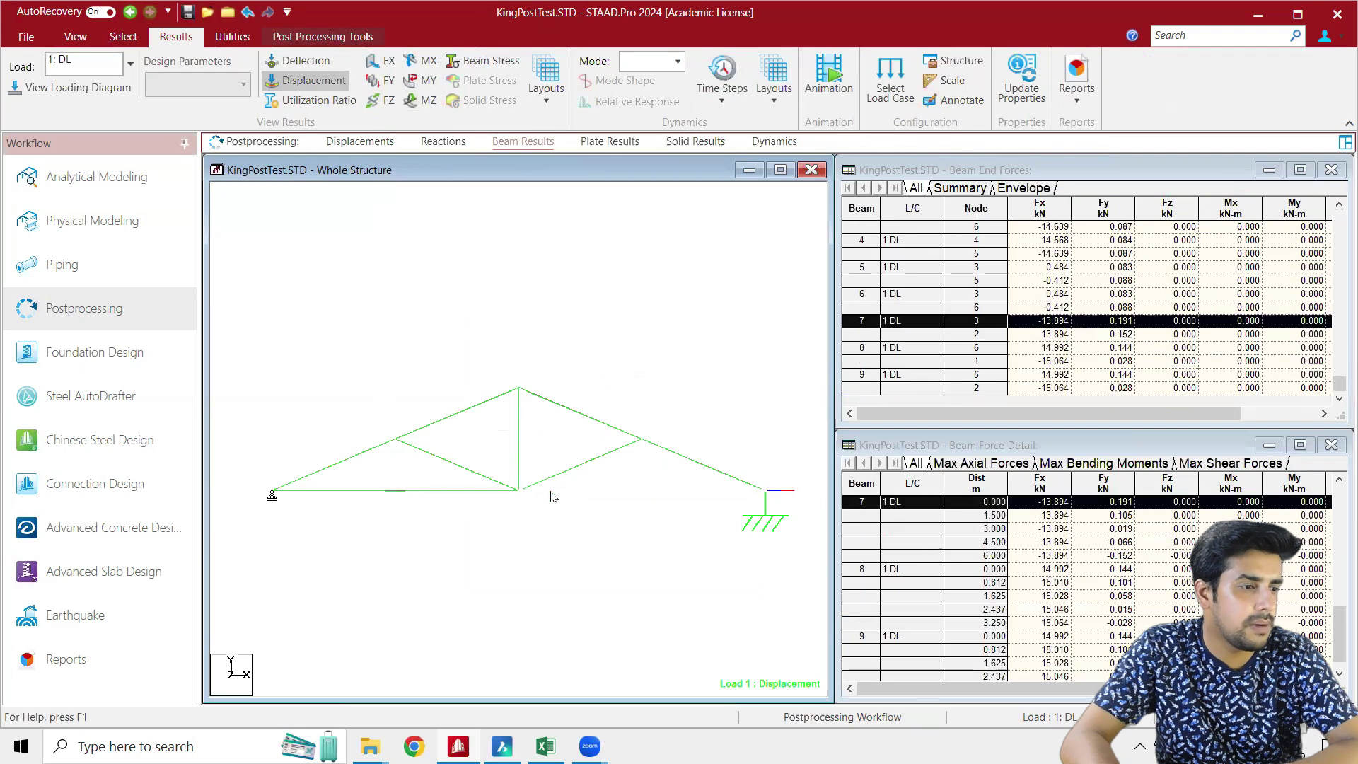
pyautogui.moveTo(693, 167); pyautogui.dragTo(514, 61)
pyautogui.click(575, 93)
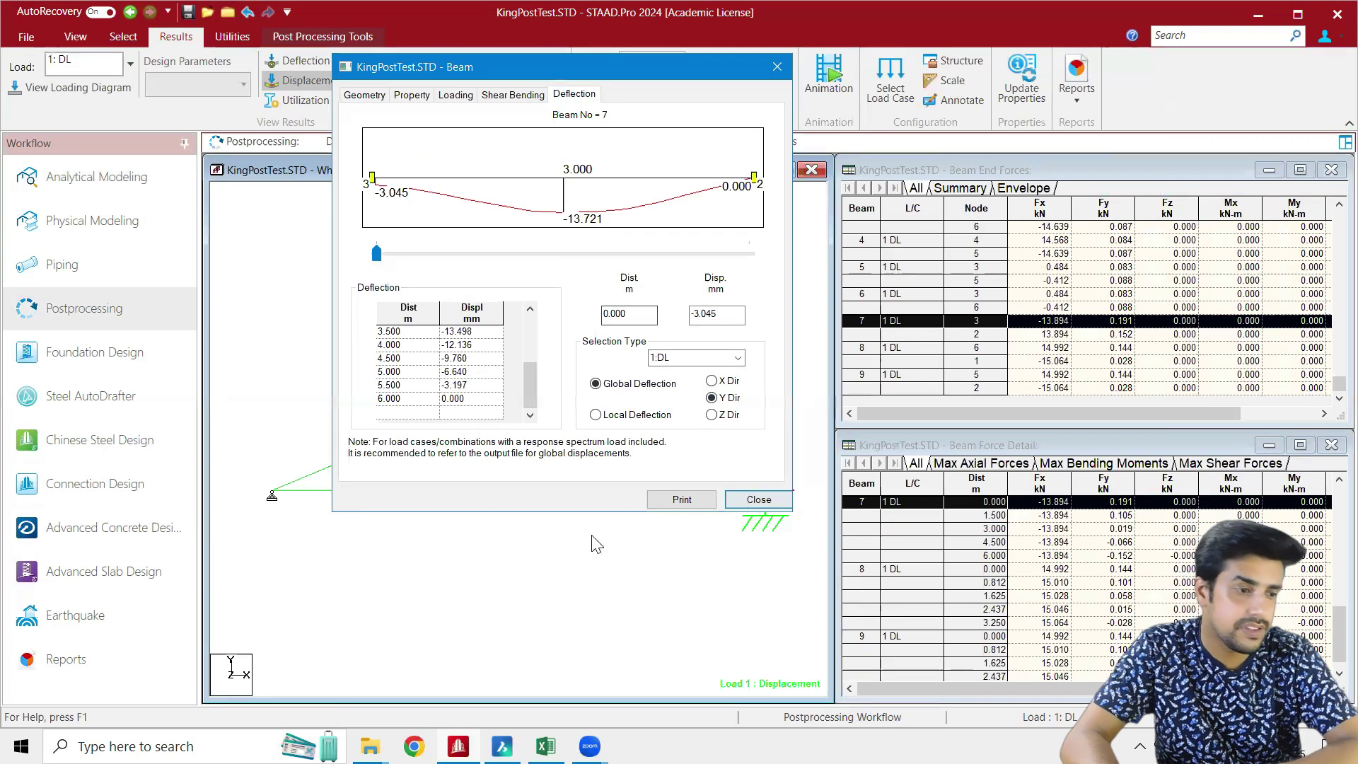
pyautogui.click(758, 500)
# Examine the global Y-direction deflection of the bottom chord's left half
pyautogui.doubleClick(466, 495)
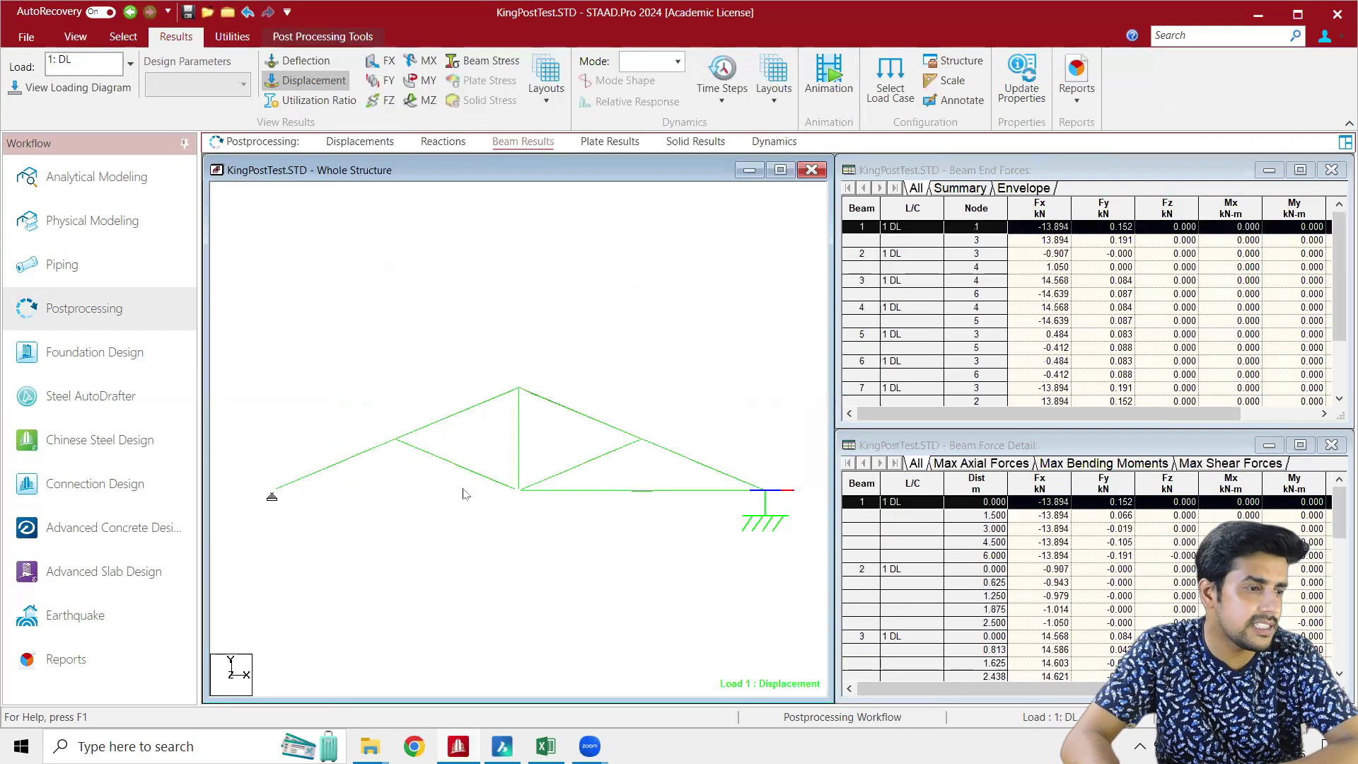
pyautogui.click(691, 188)
pyautogui.click(849, 493)
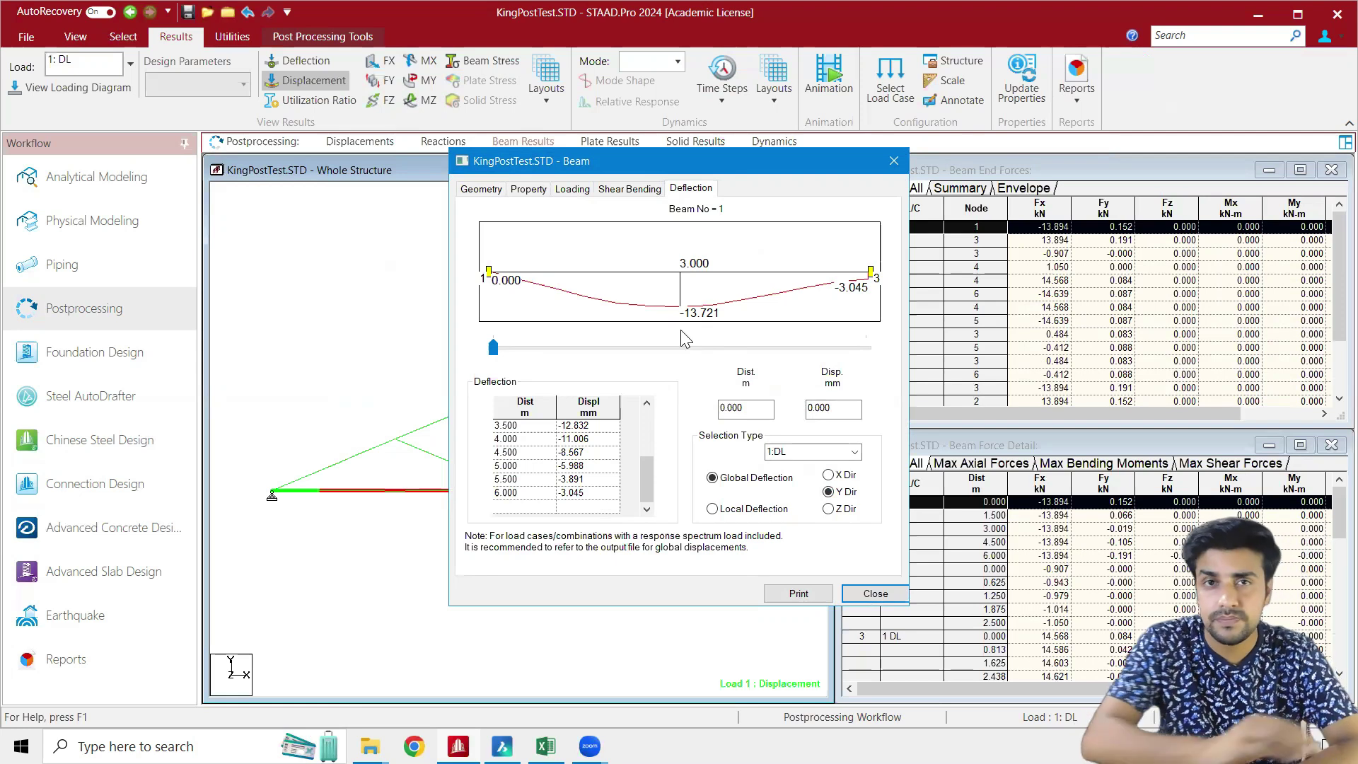
pyautogui.click(894, 160)
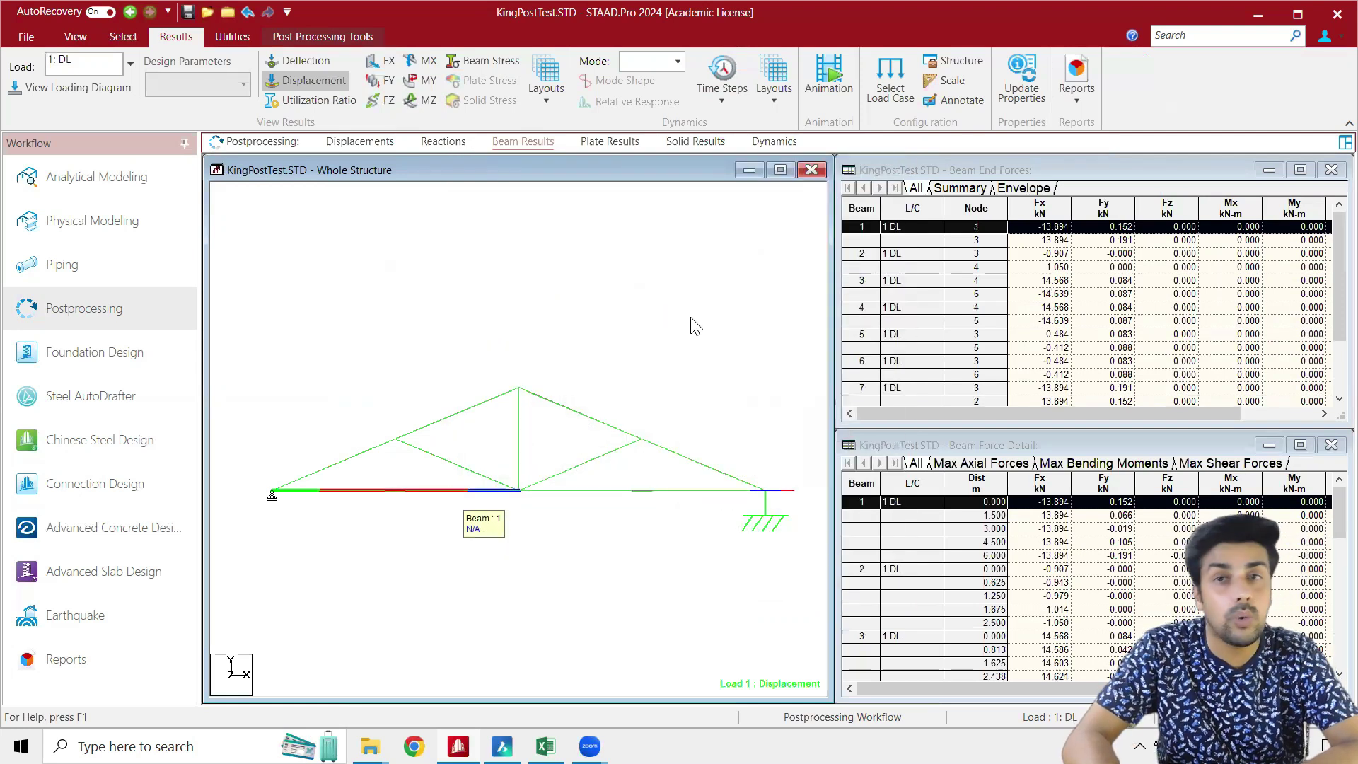
# Return to analytical modeling and review the steel take-off section of the analysis output file
pyautogui.click(71, 176)
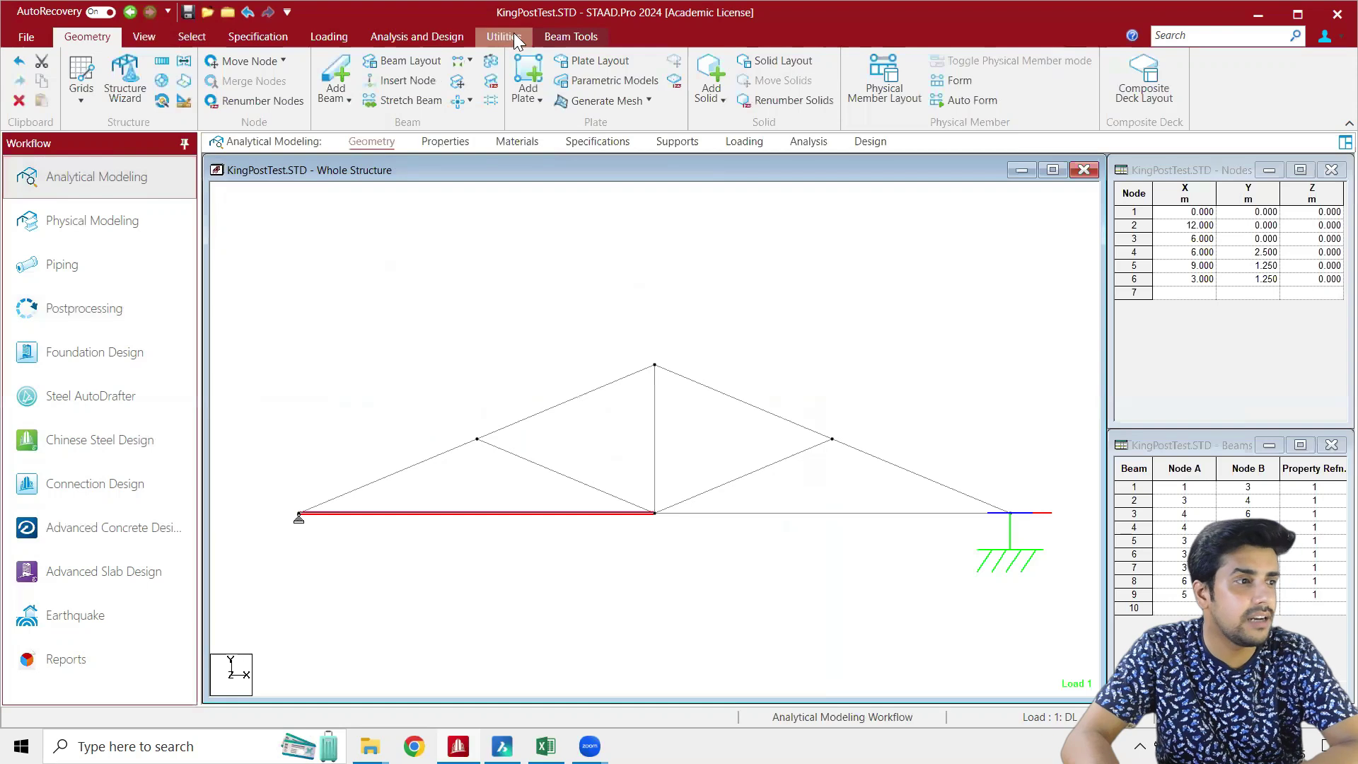
pyautogui.click(514, 37)
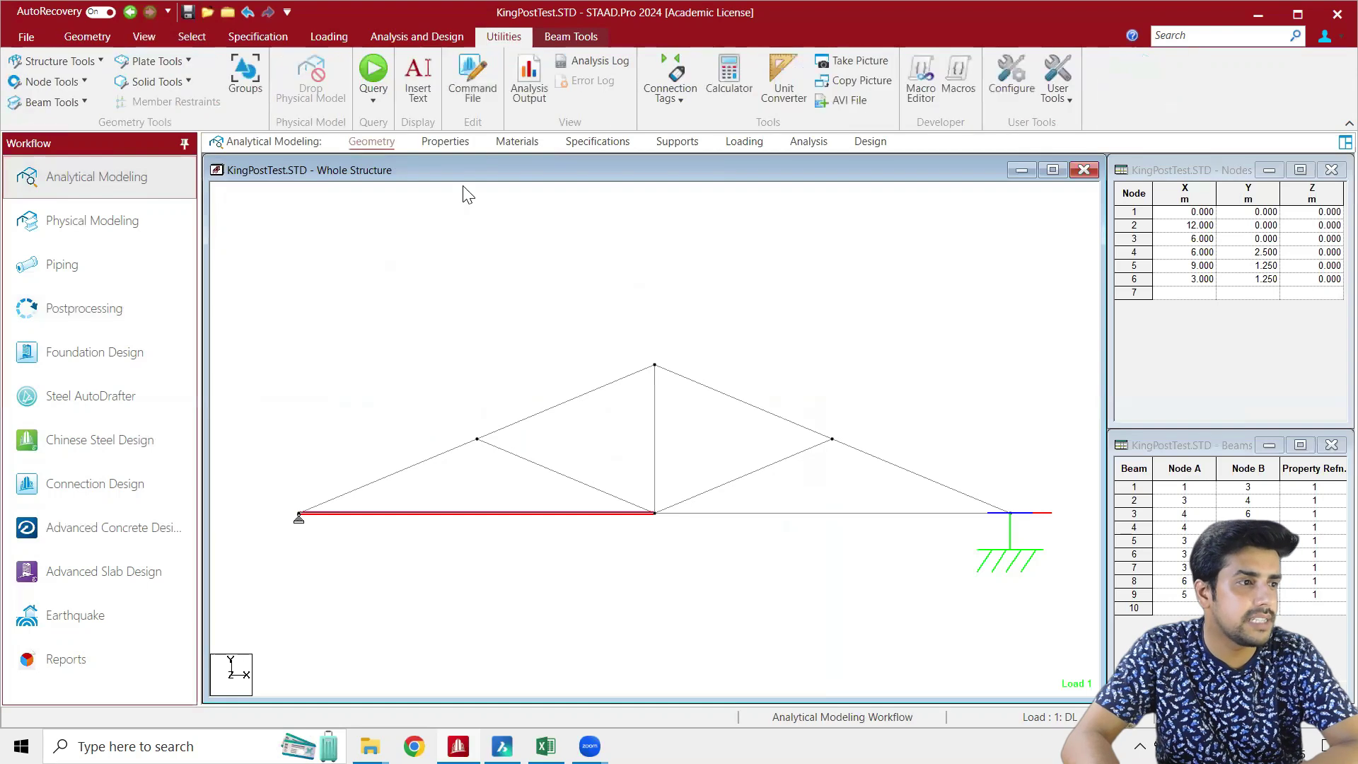
pyautogui.click(530, 91)
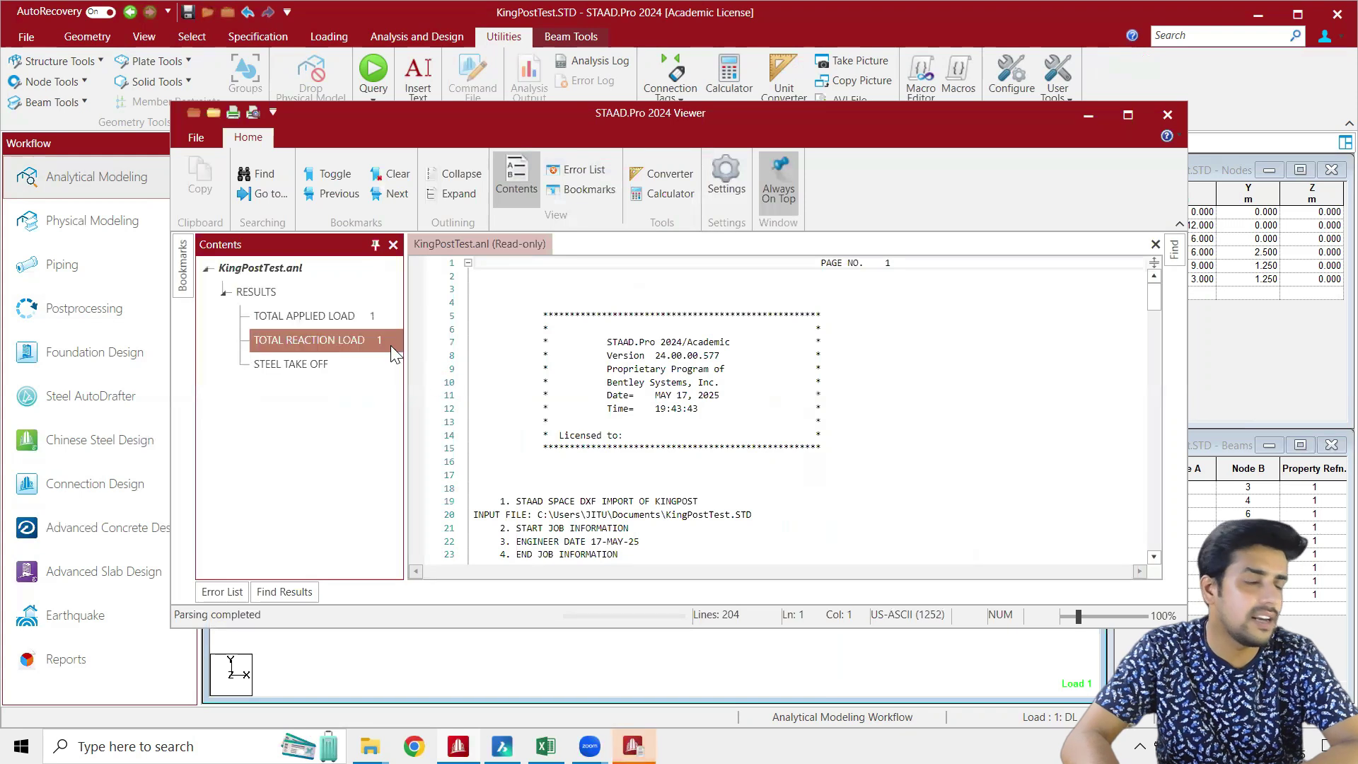
pyautogui.click(296, 365)
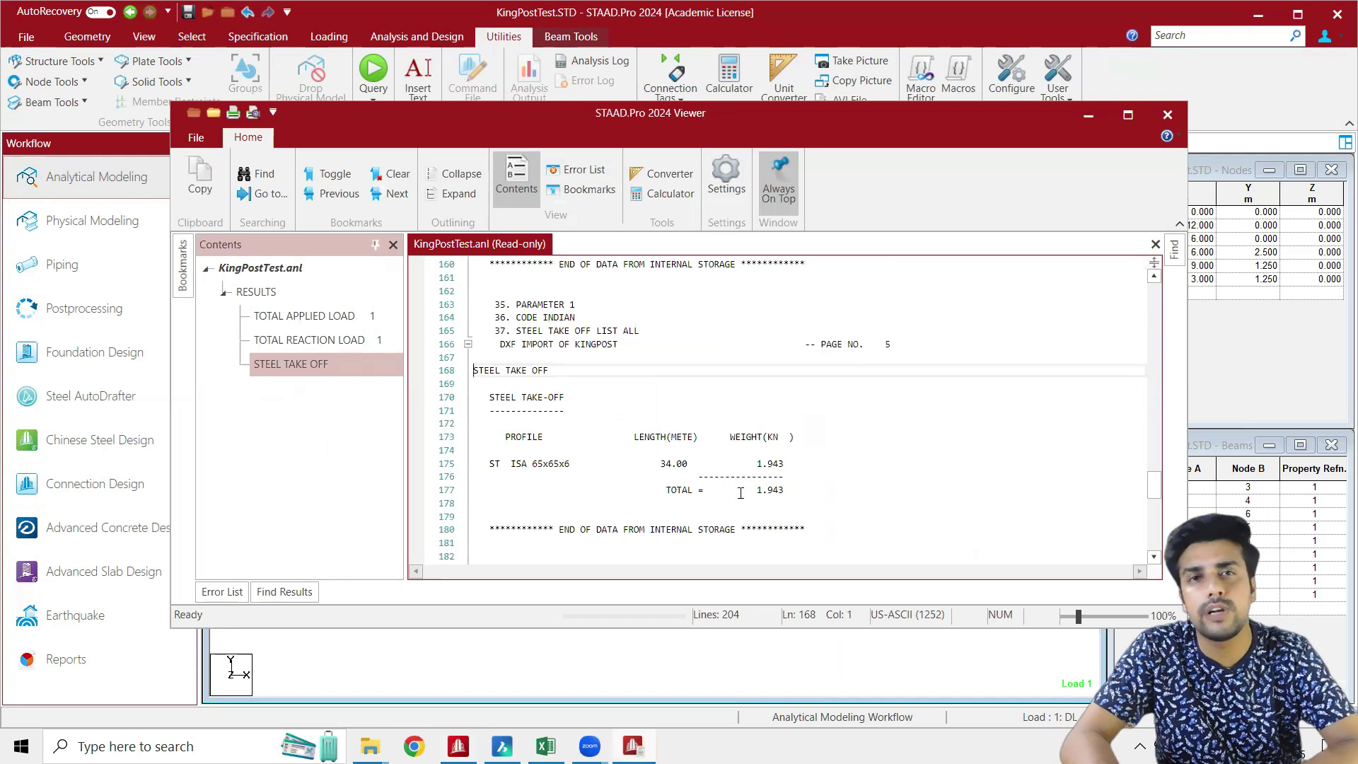
pyautogui.click(1092, 117)
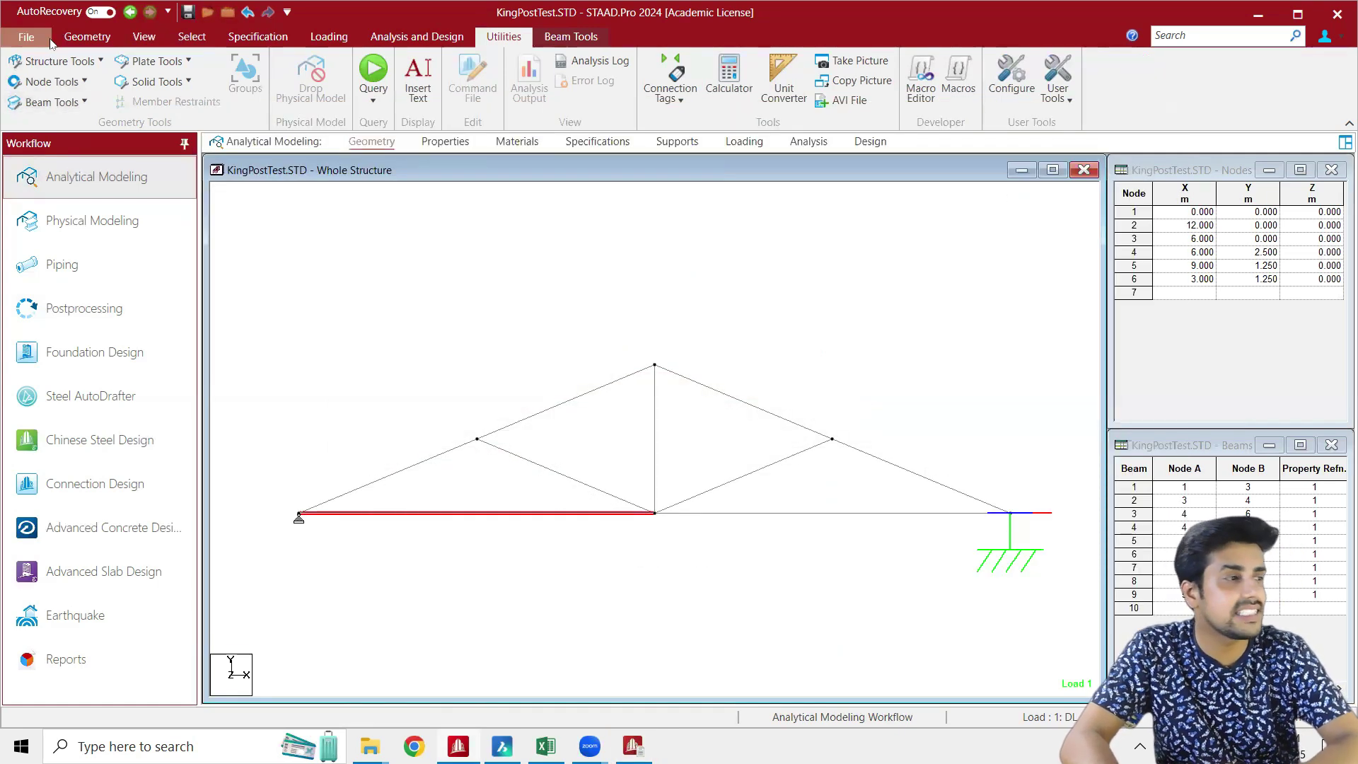
# Save the truss model and display the list of recently opened models
pyautogui.click(28, 37)
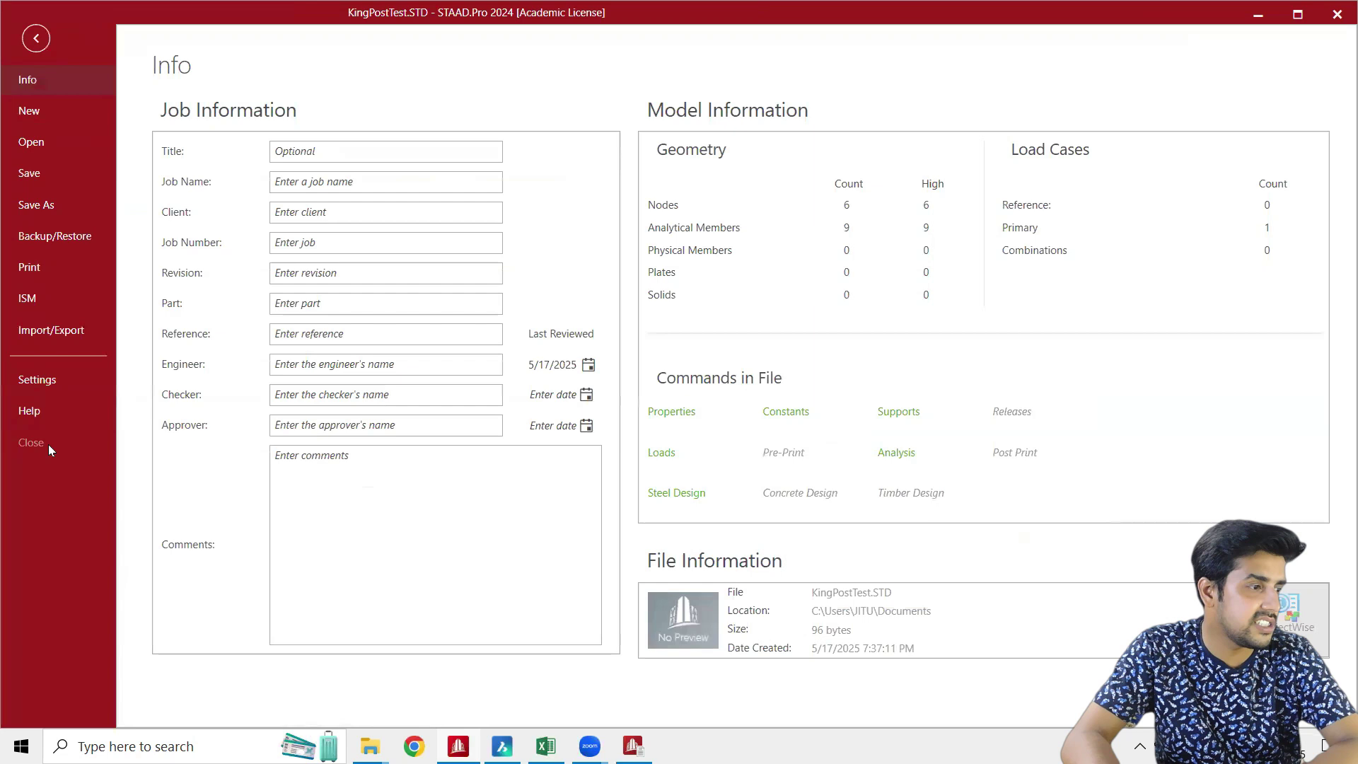
pyautogui.click(45, 172)
pyautogui.click(727, 416)
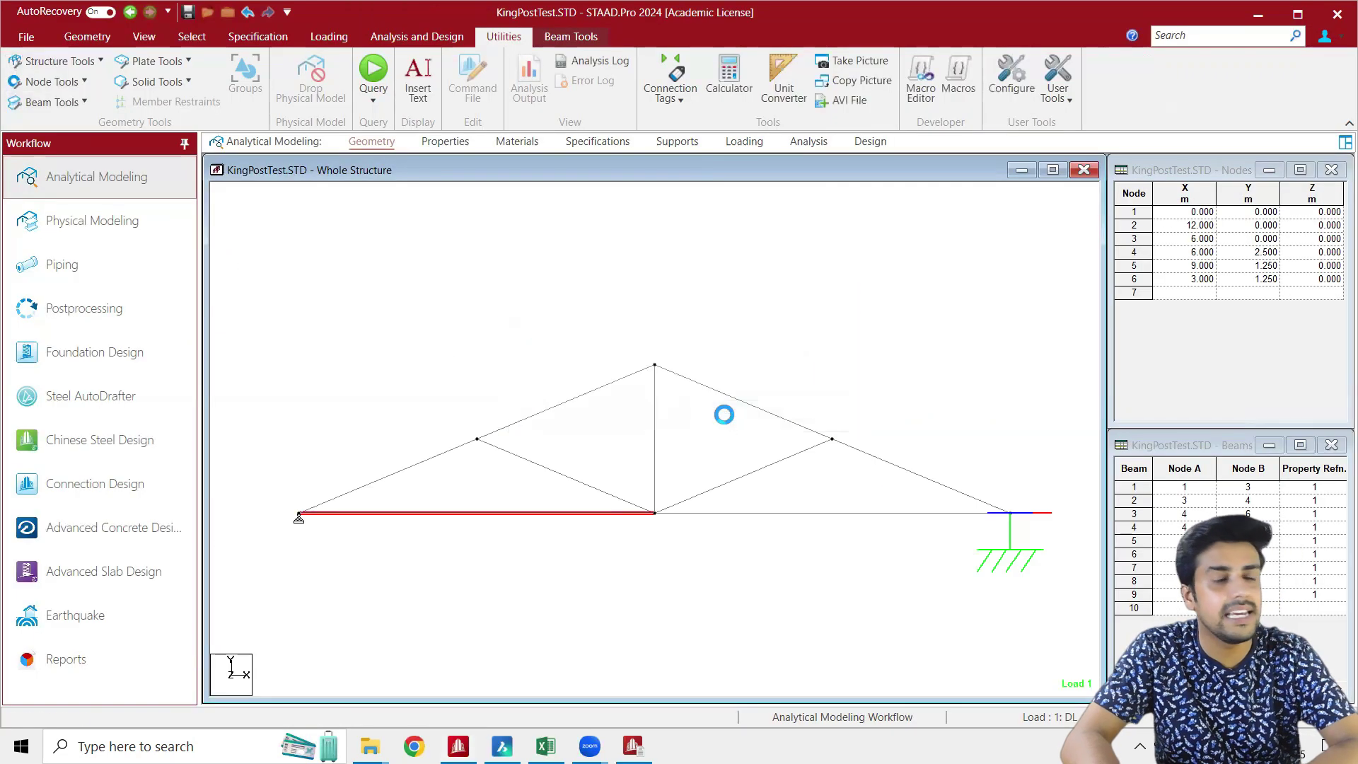
pyautogui.click(26, 37)
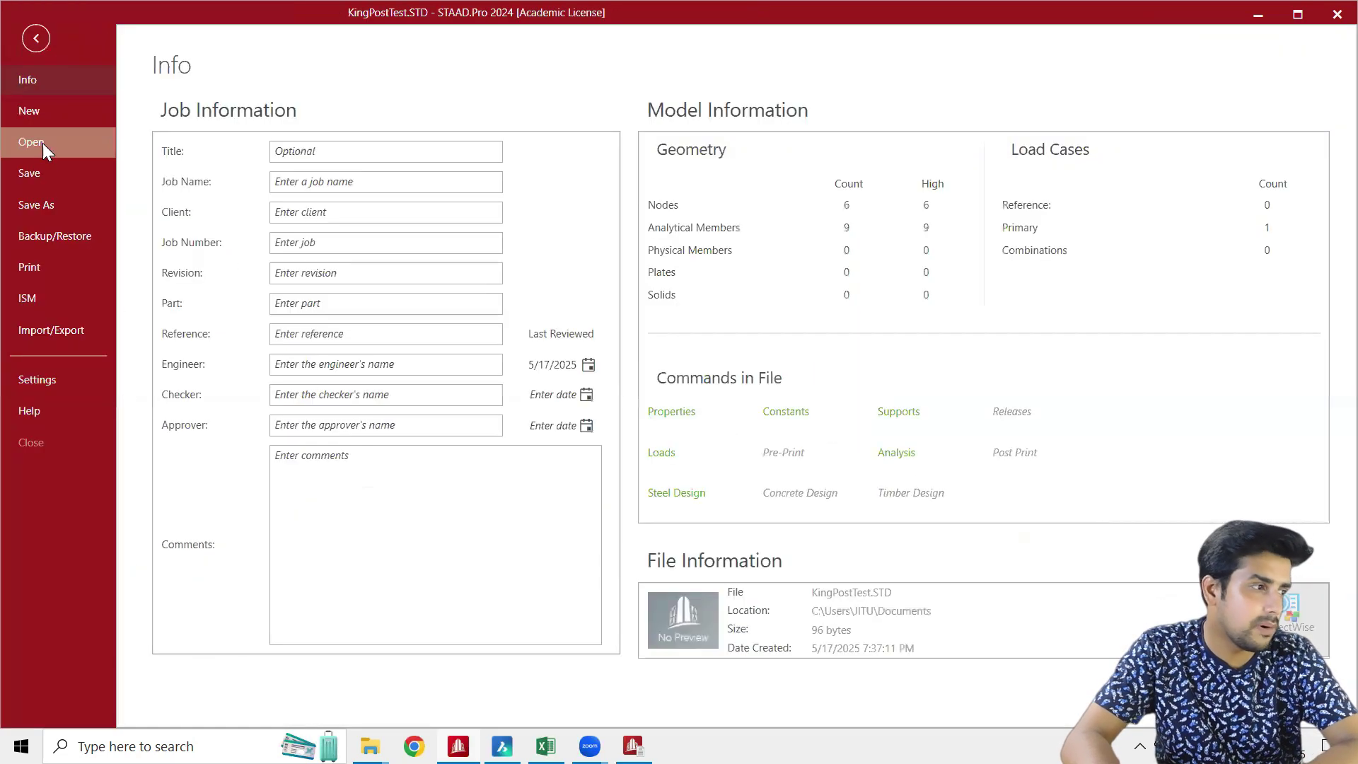
pyautogui.click(43, 143)
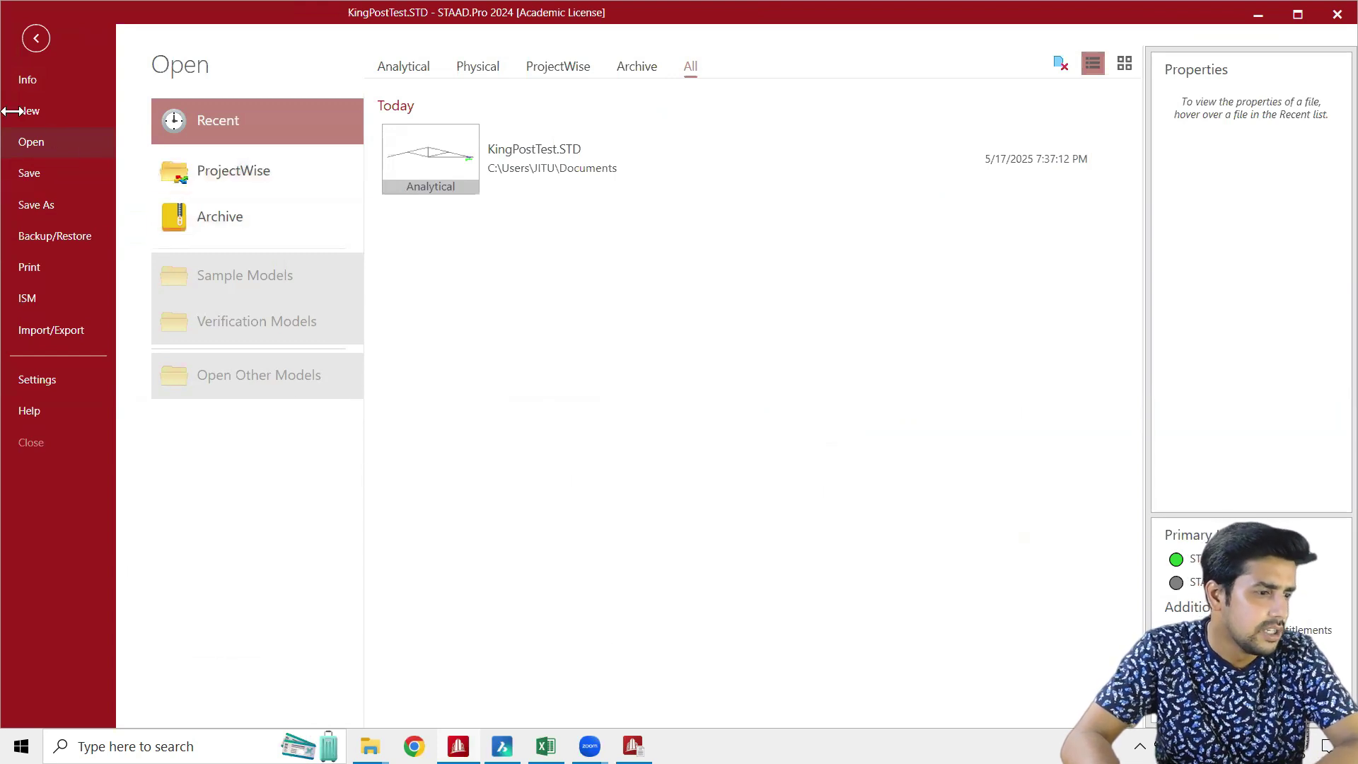
# Return to the king post truss model and save it again
pyautogui.click(37, 39)
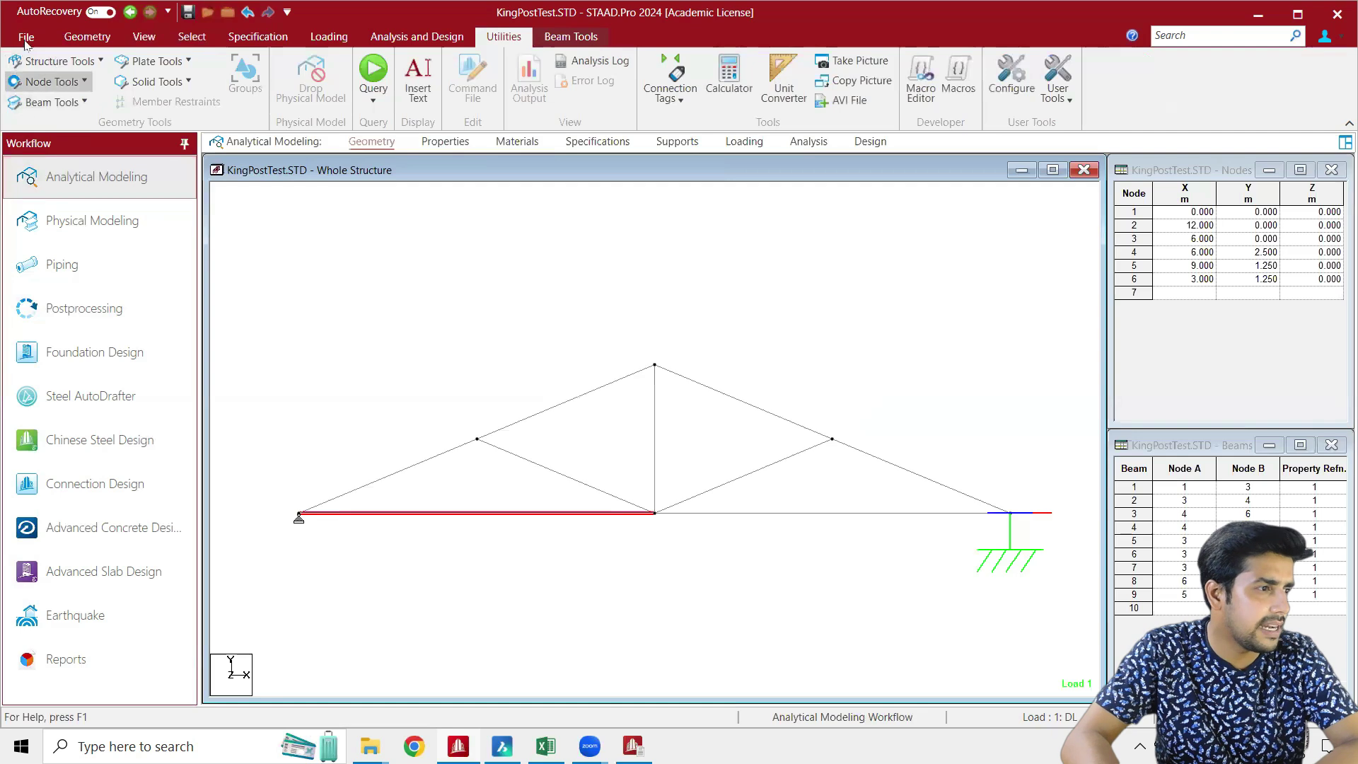
pyautogui.click(26, 39)
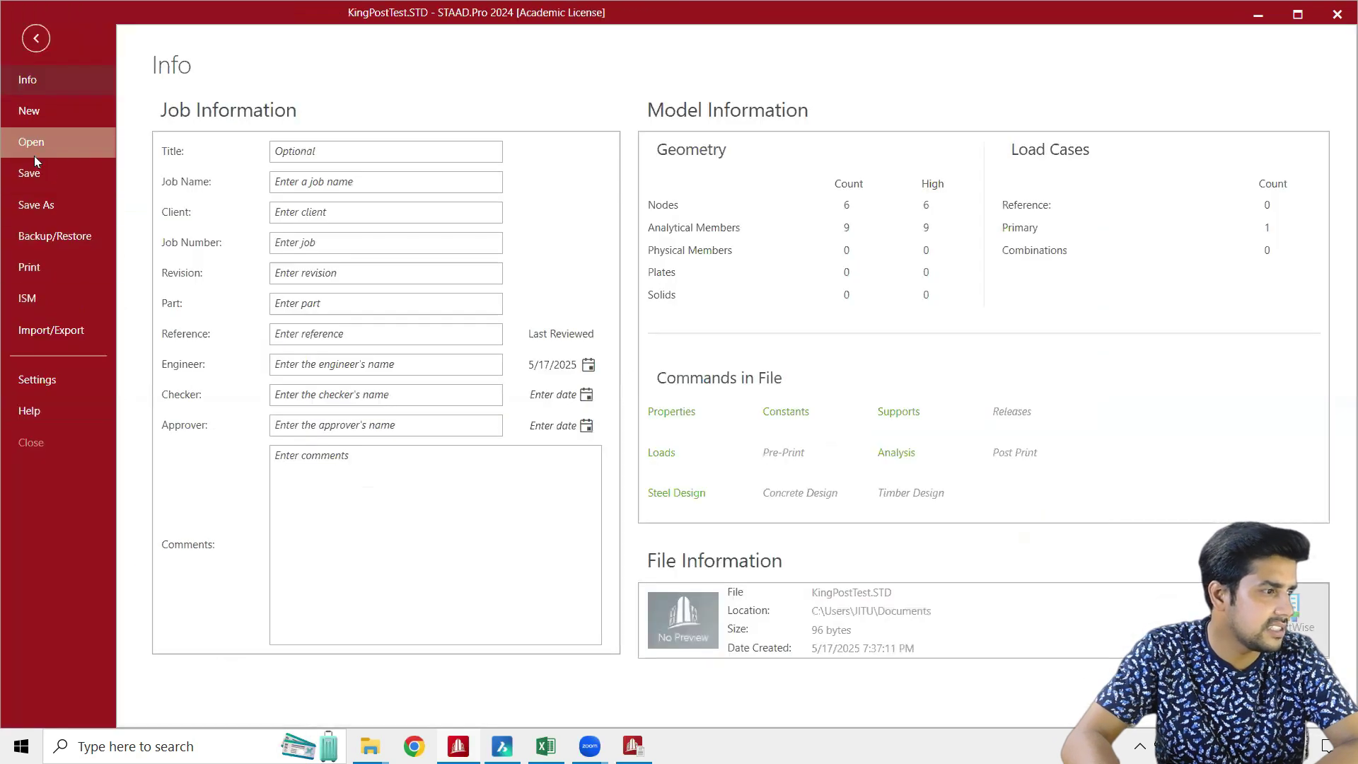
pyautogui.click(31, 171)
pyautogui.press('Return')
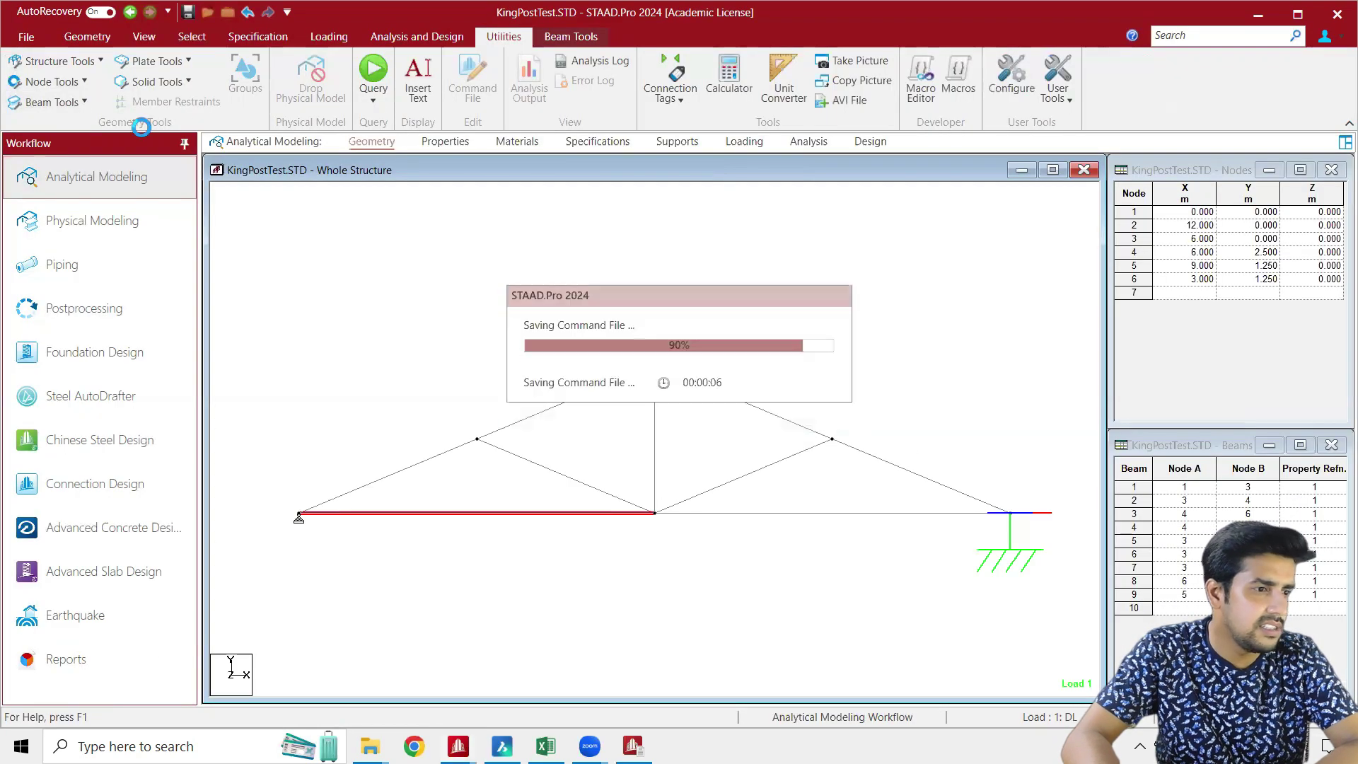
pyautogui.click(26, 37)
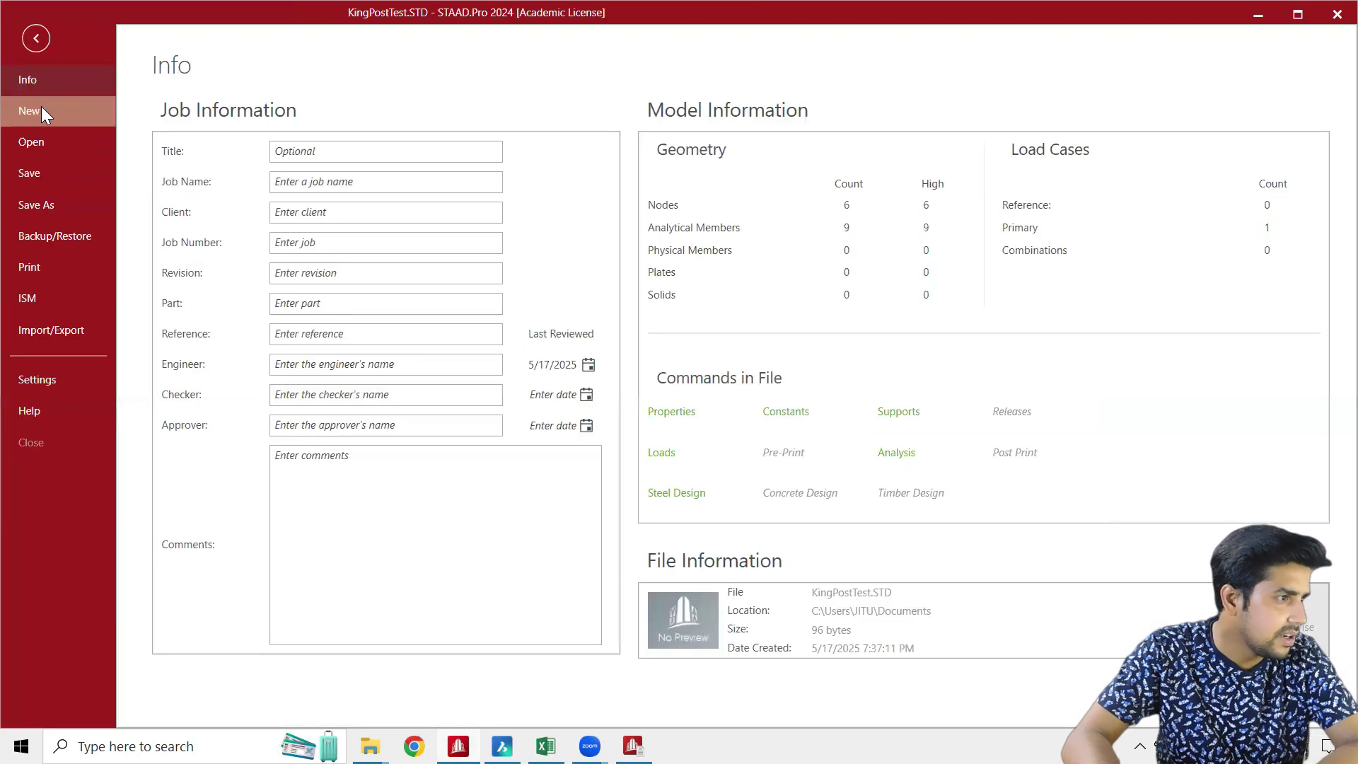
pyautogui.click(38, 146)
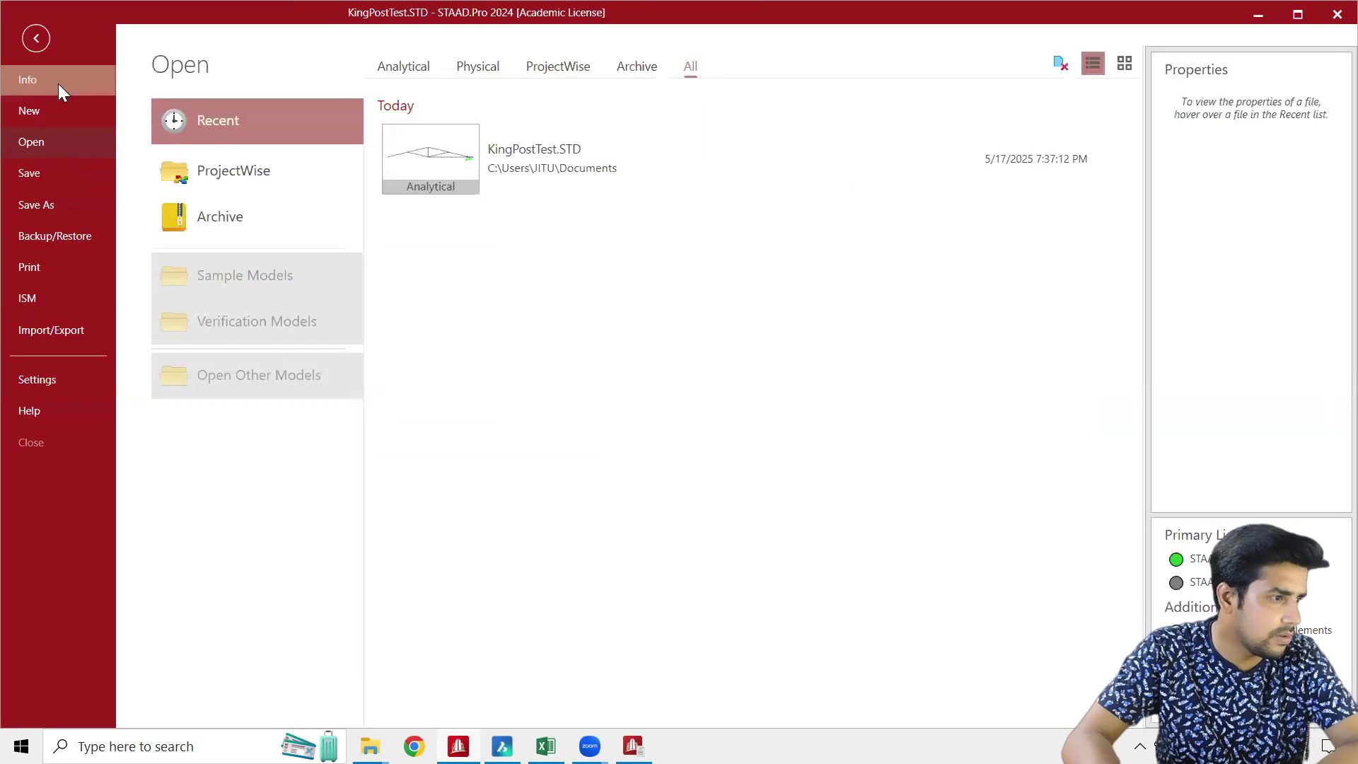
pyautogui.click(30, 39)
pyautogui.click(28, 40)
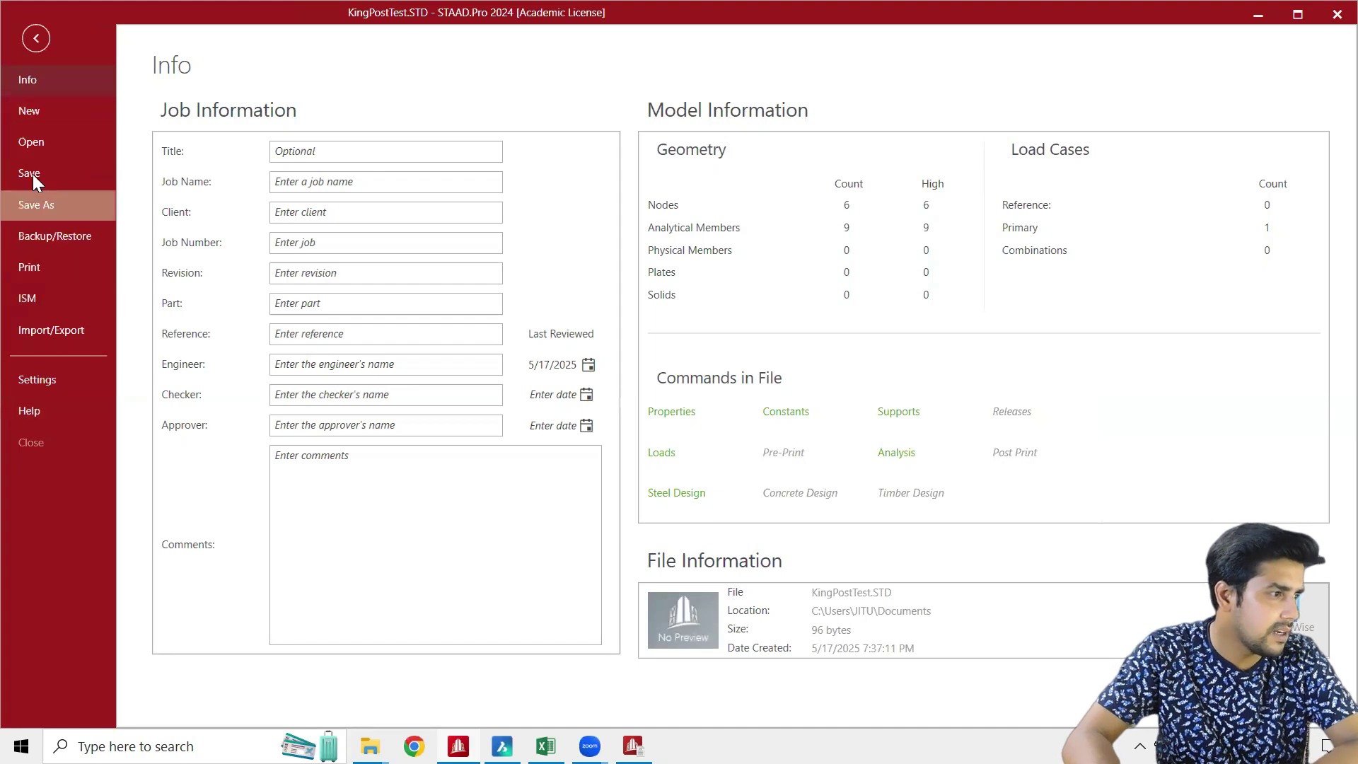
pyautogui.click(35, 39)
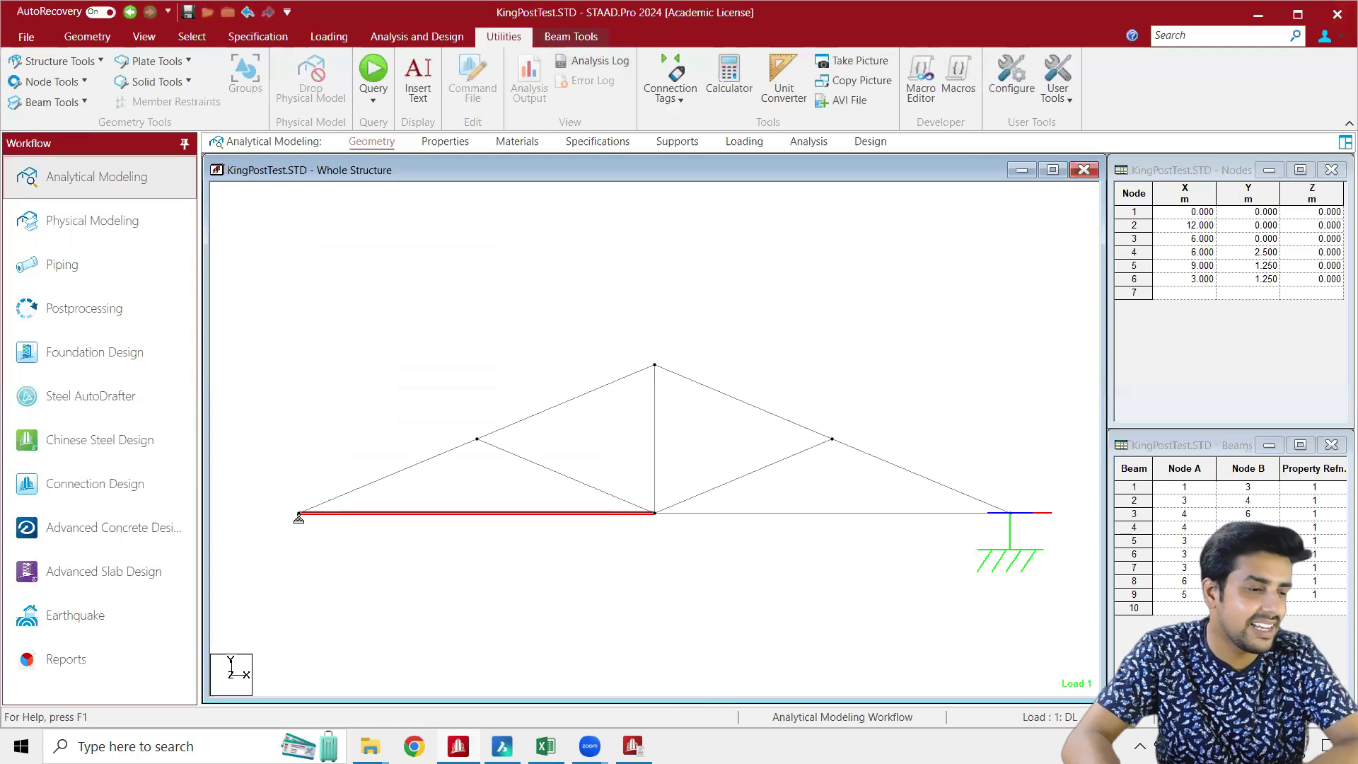
# Open the existing model 3_FanPost (1).STD from the 3_FanPost folder under Roof Truss > StaadFiles on the Desktop
pyautogui.click(26, 36)
pyautogui.click(44, 139)
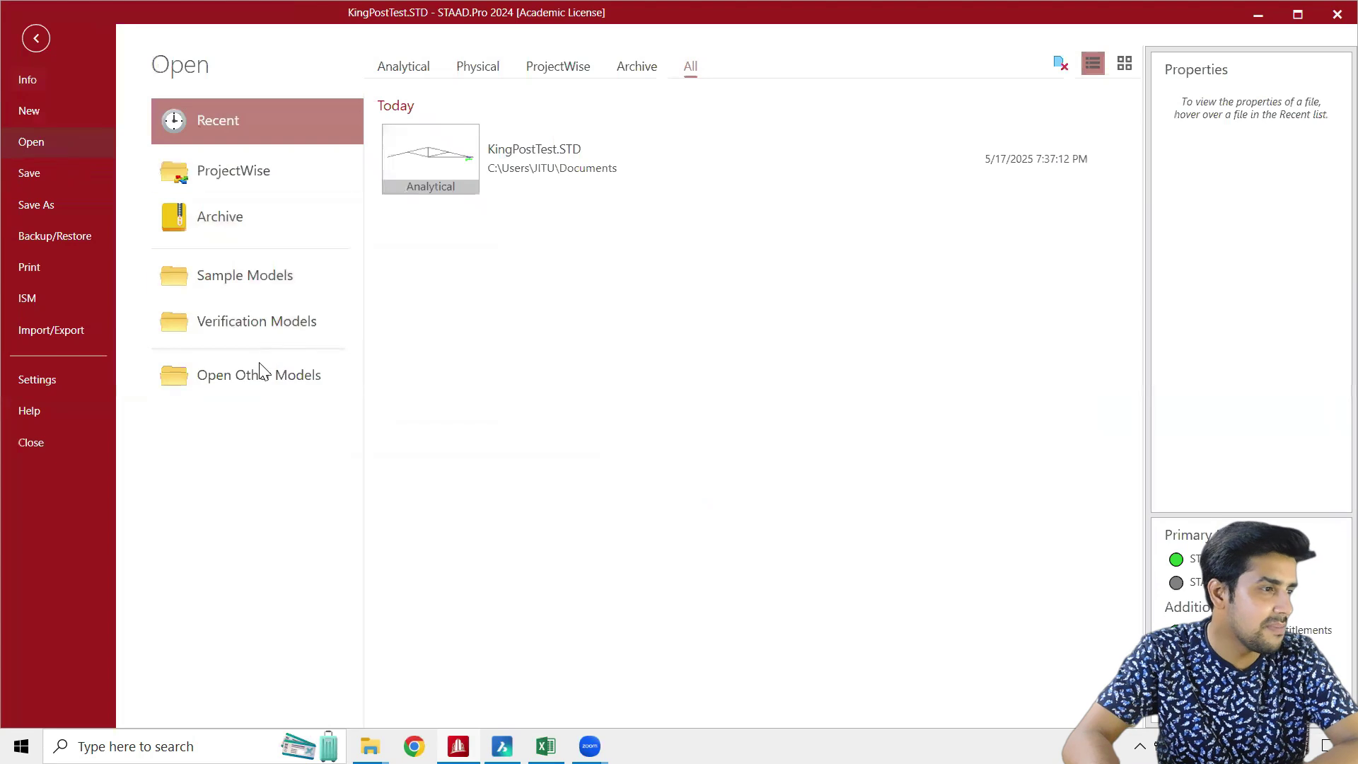
pyautogui.click(260, 368)
pyautogui.click(71, 151)
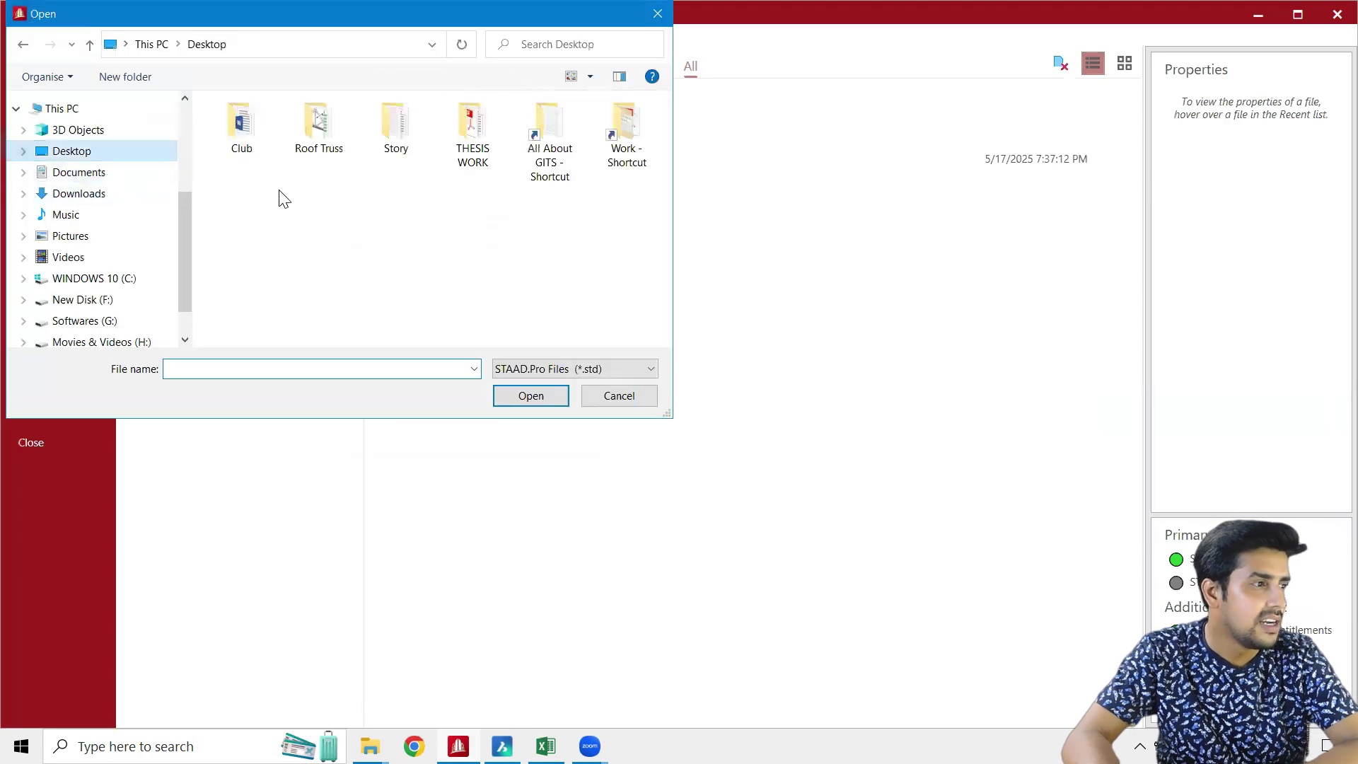
pyautogui.doubleClick(316, 129)
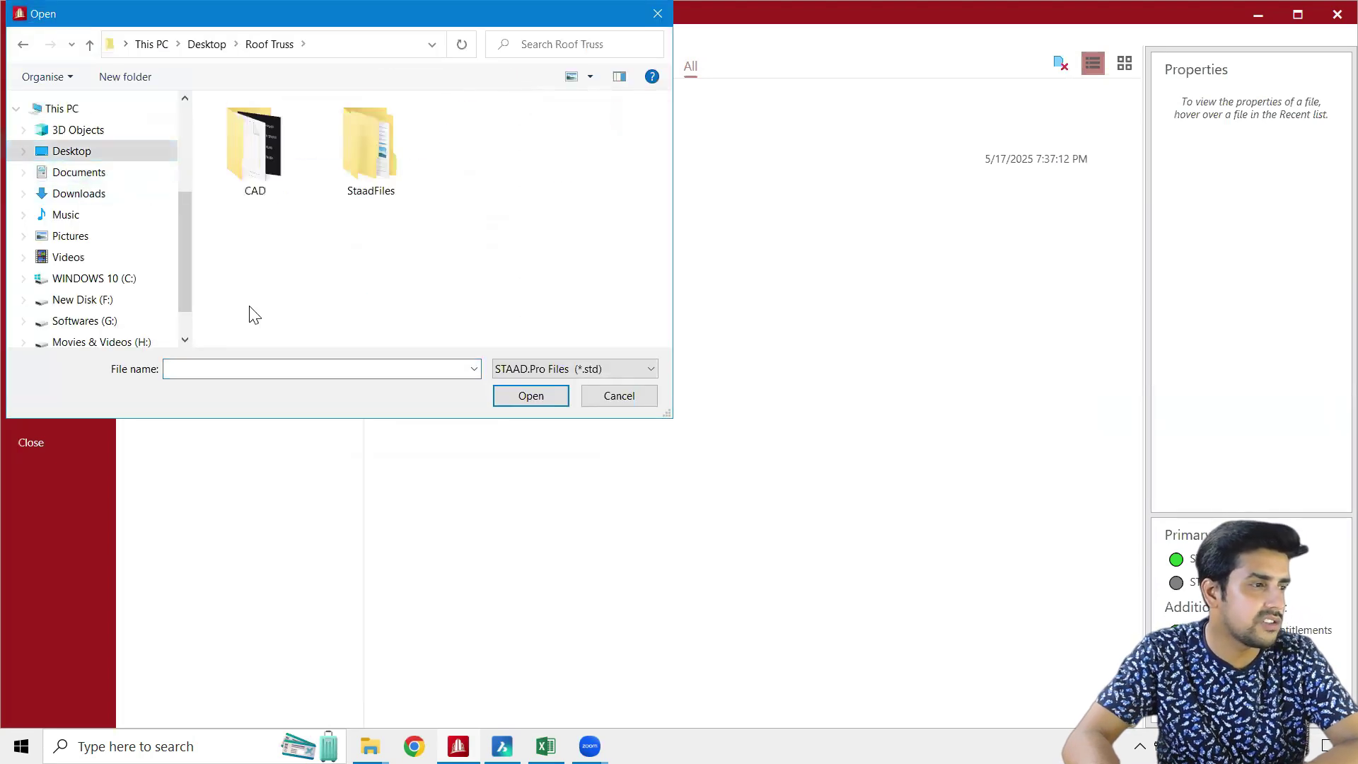
pyautogui.doubleClick(366, 168)
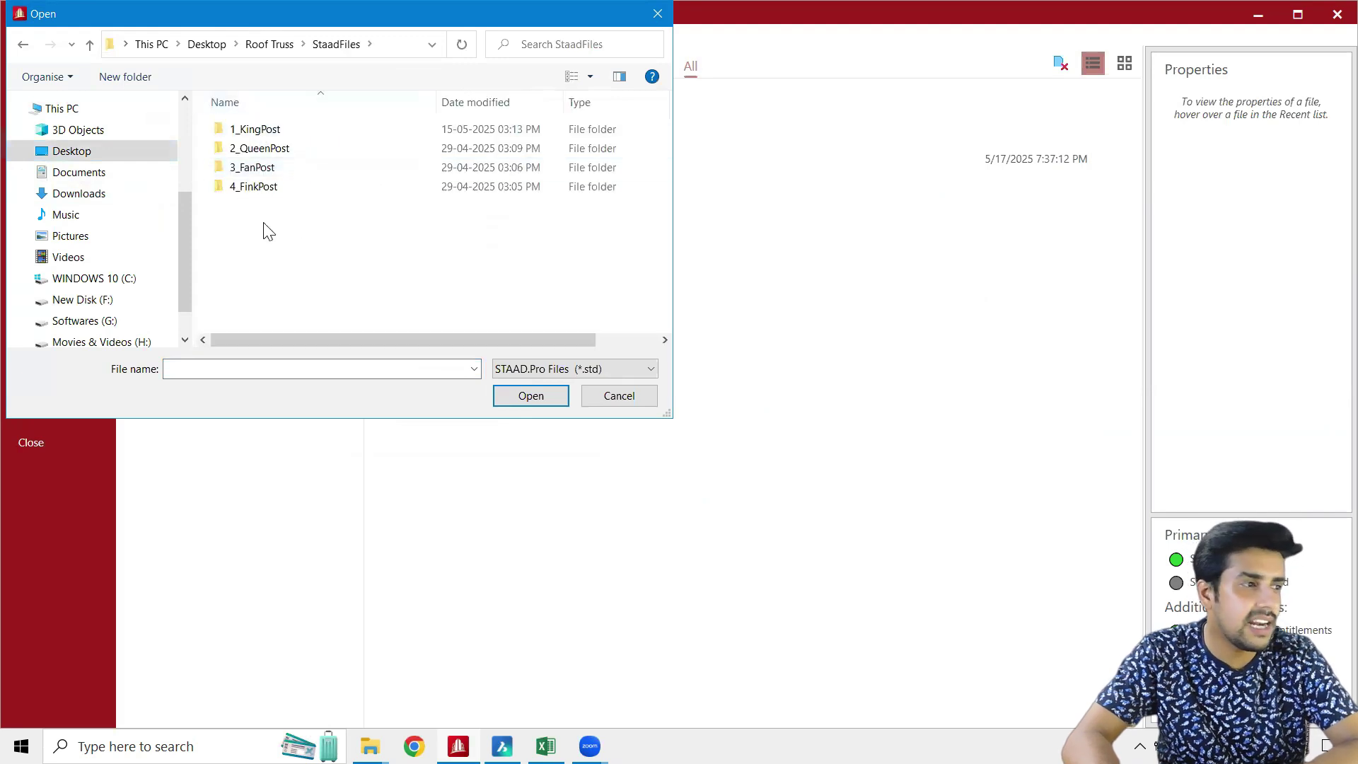
pyautogui.doubleClick(275, 170)
pyautogui.click(301, 133)
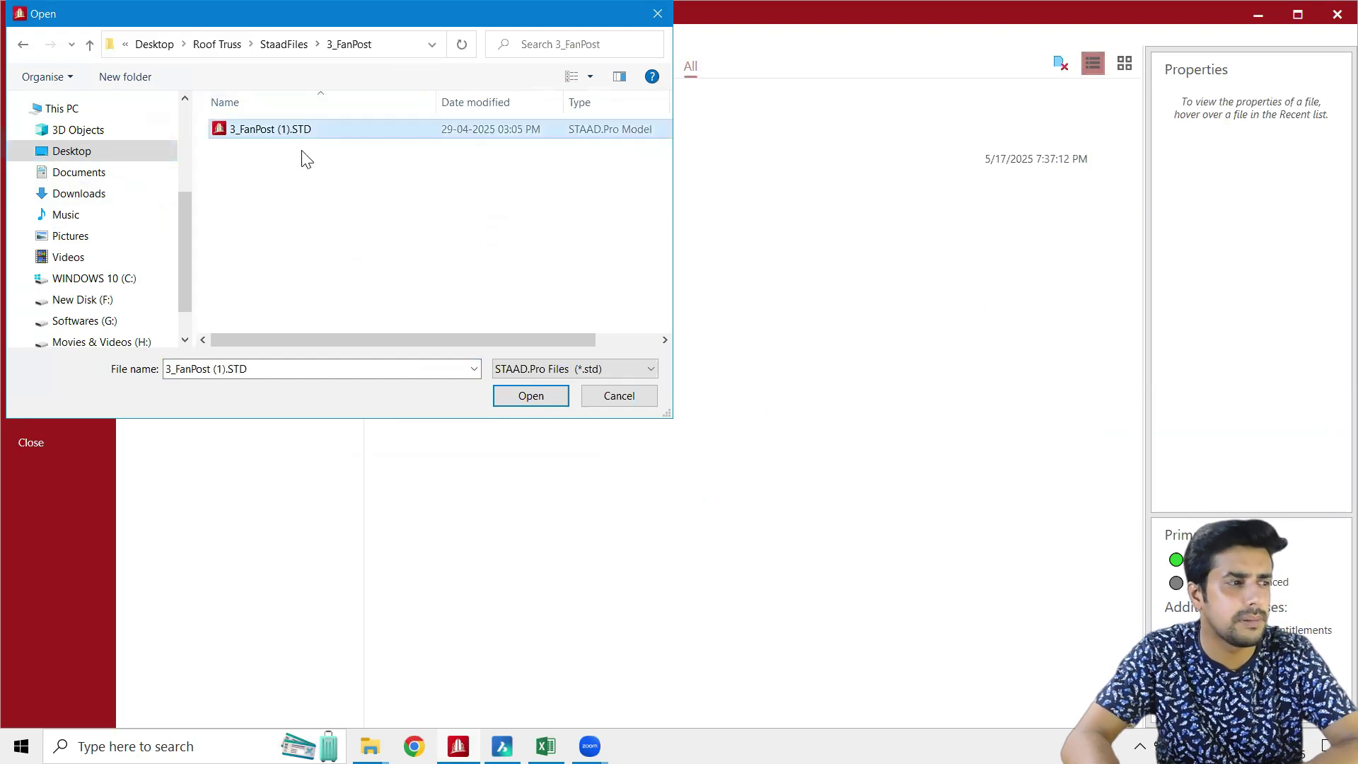
pyautogui.click(530, 395)
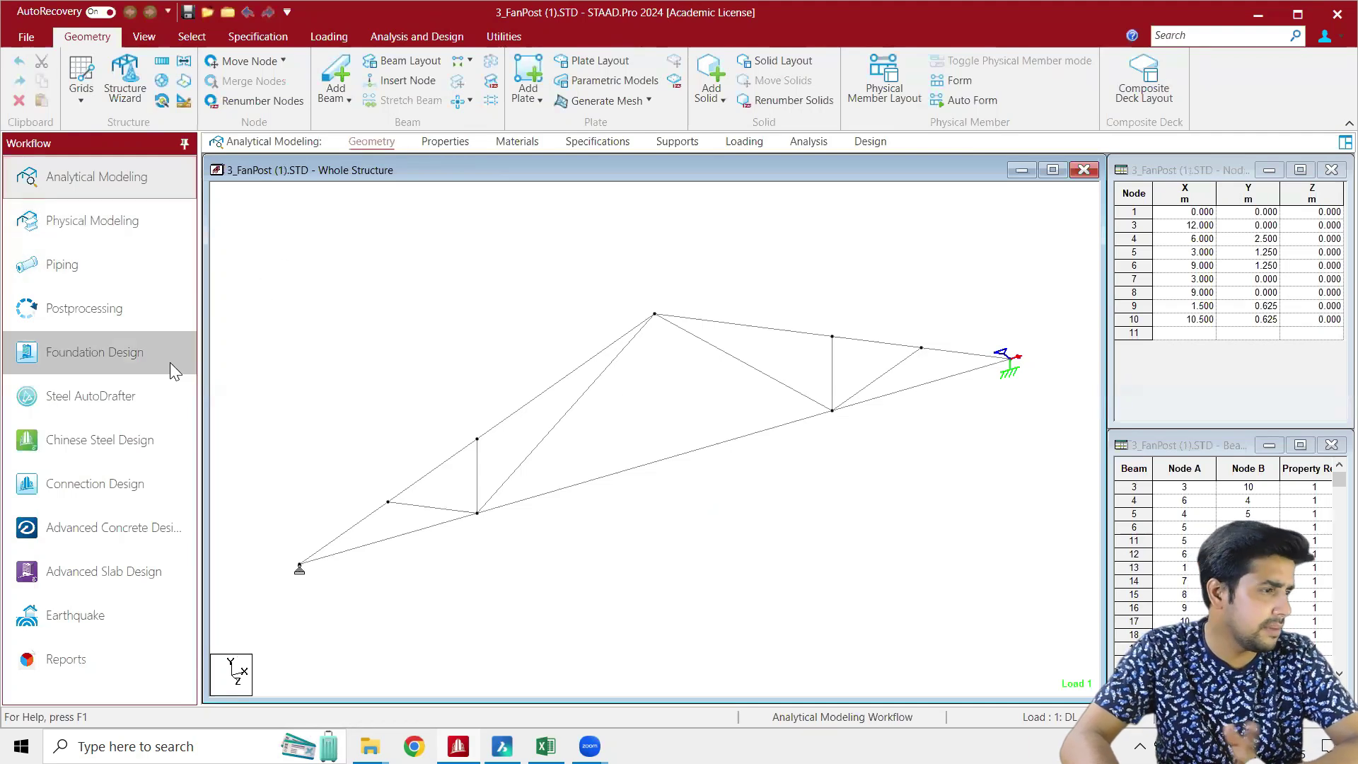
# Load the postprocessing results for load case 1 DL and examine the deflection of the fan truss's central bottom chord member
pyautogui.click(135, 313)
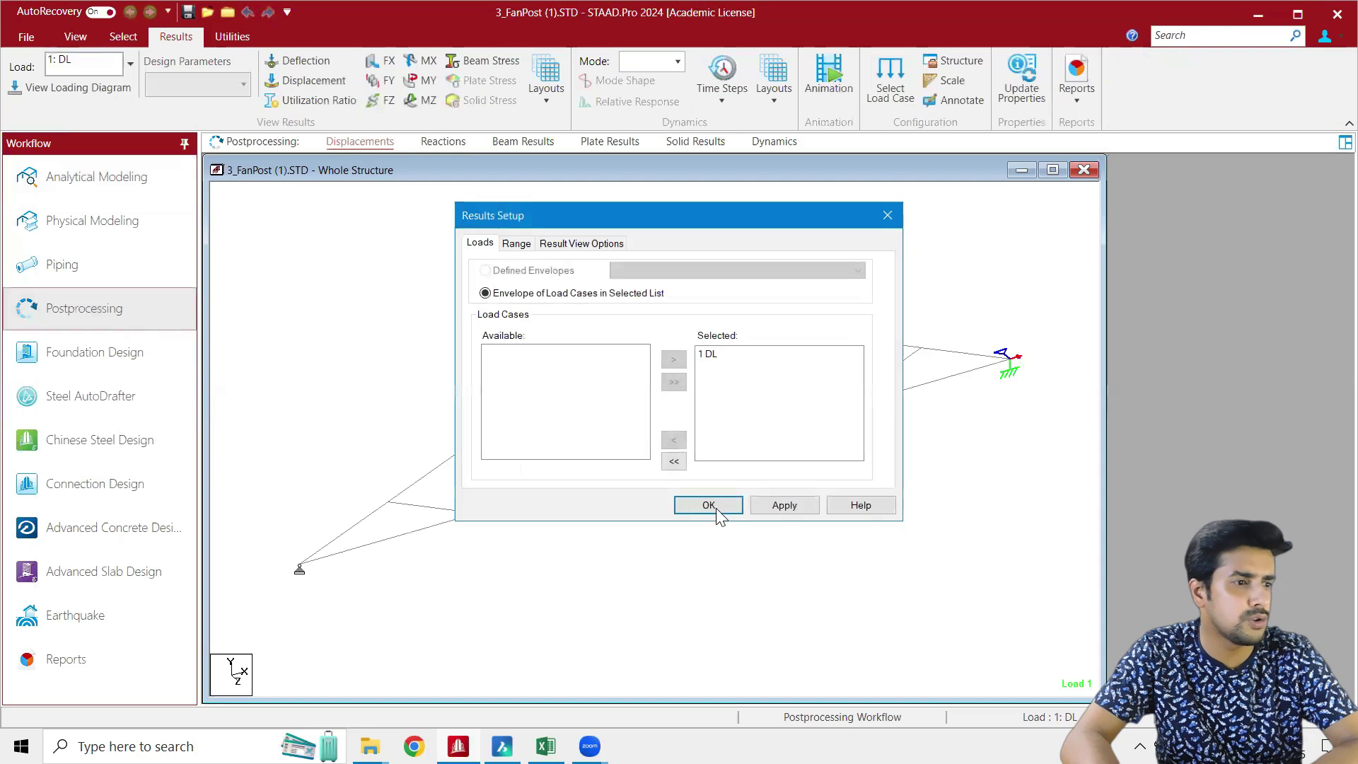
pyautogui.click(710, 506)
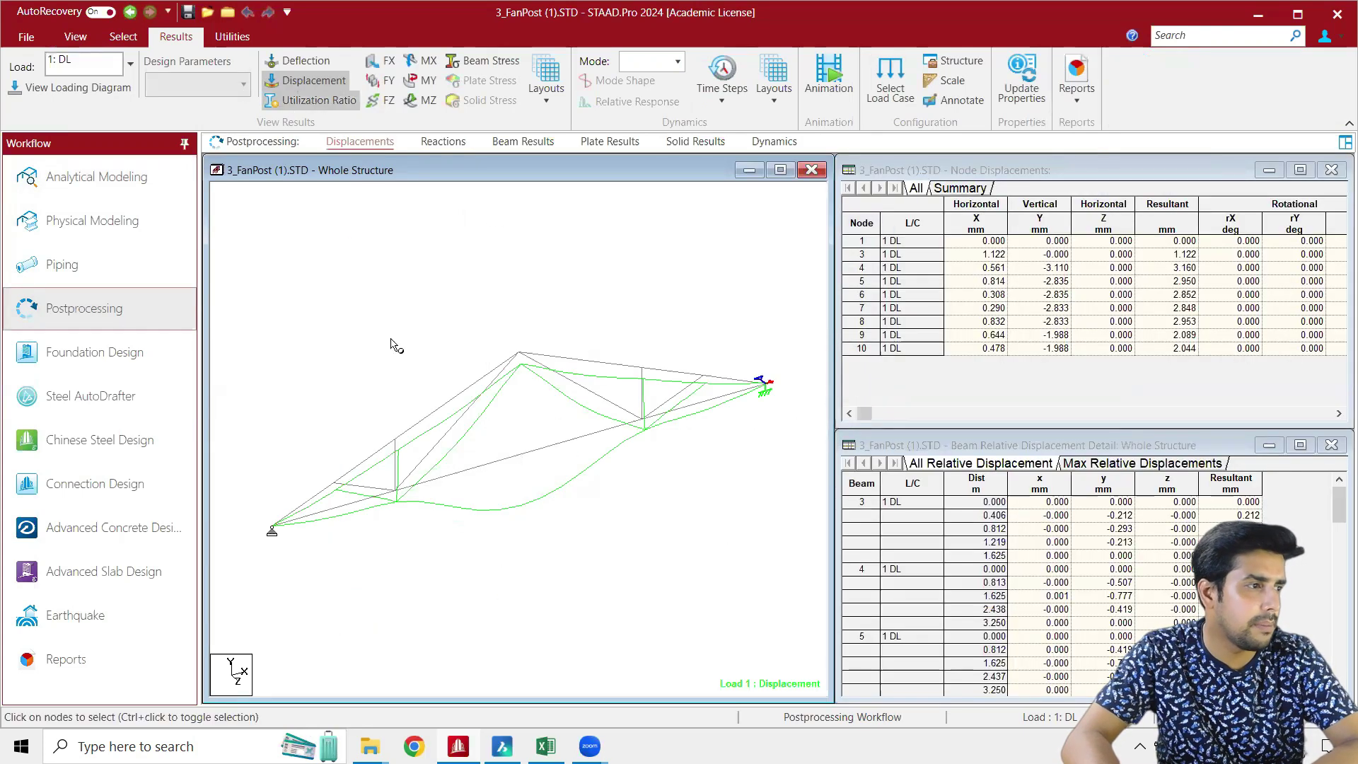
pyautogui.click(514, 144)
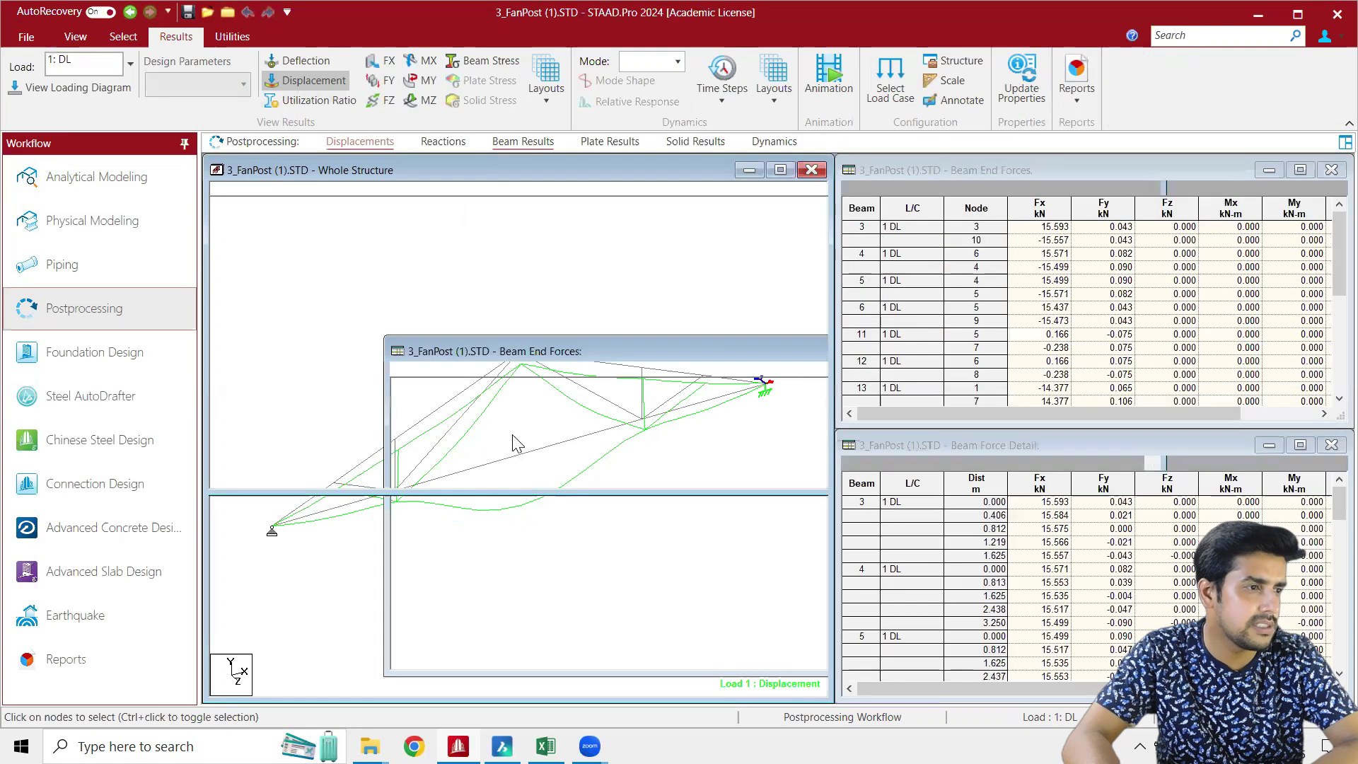
pyautogui.doubleClick(529, 459)
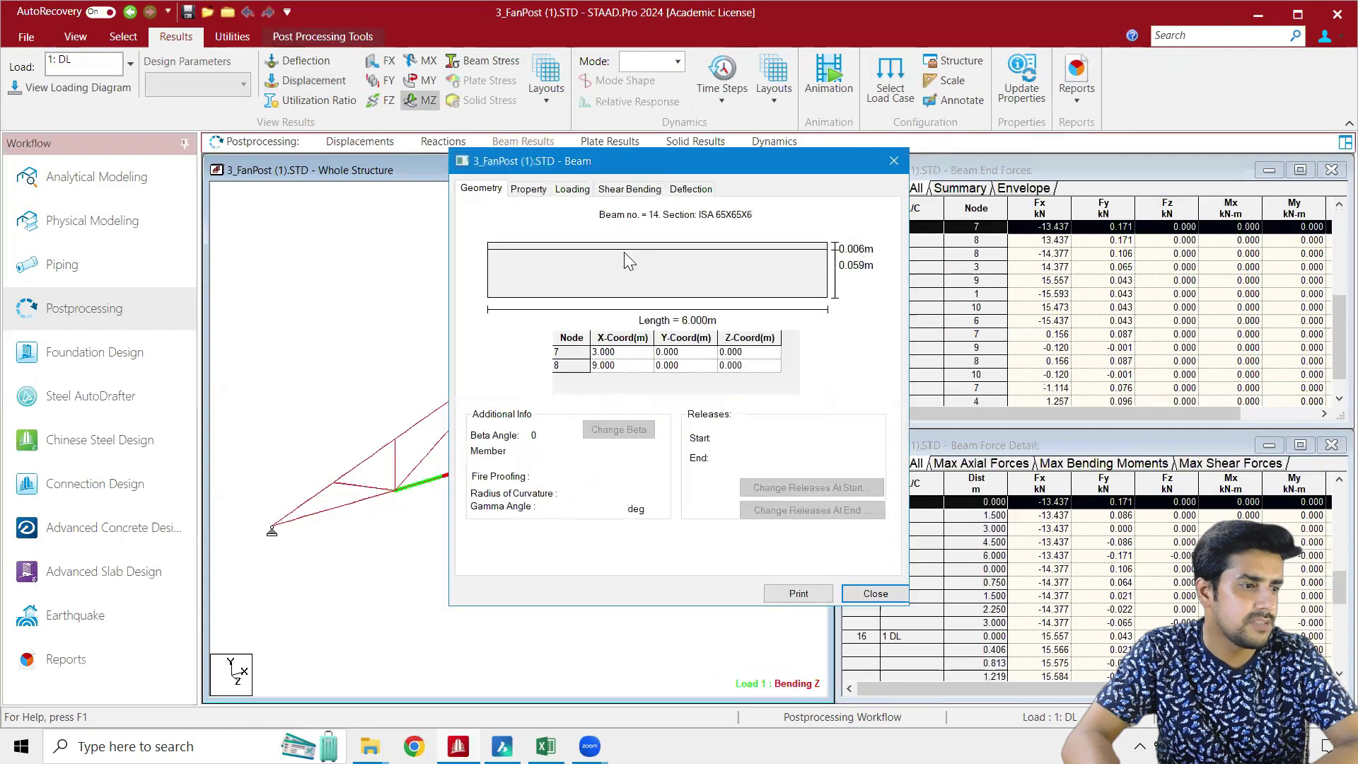
pyautogui.click(691, 188)
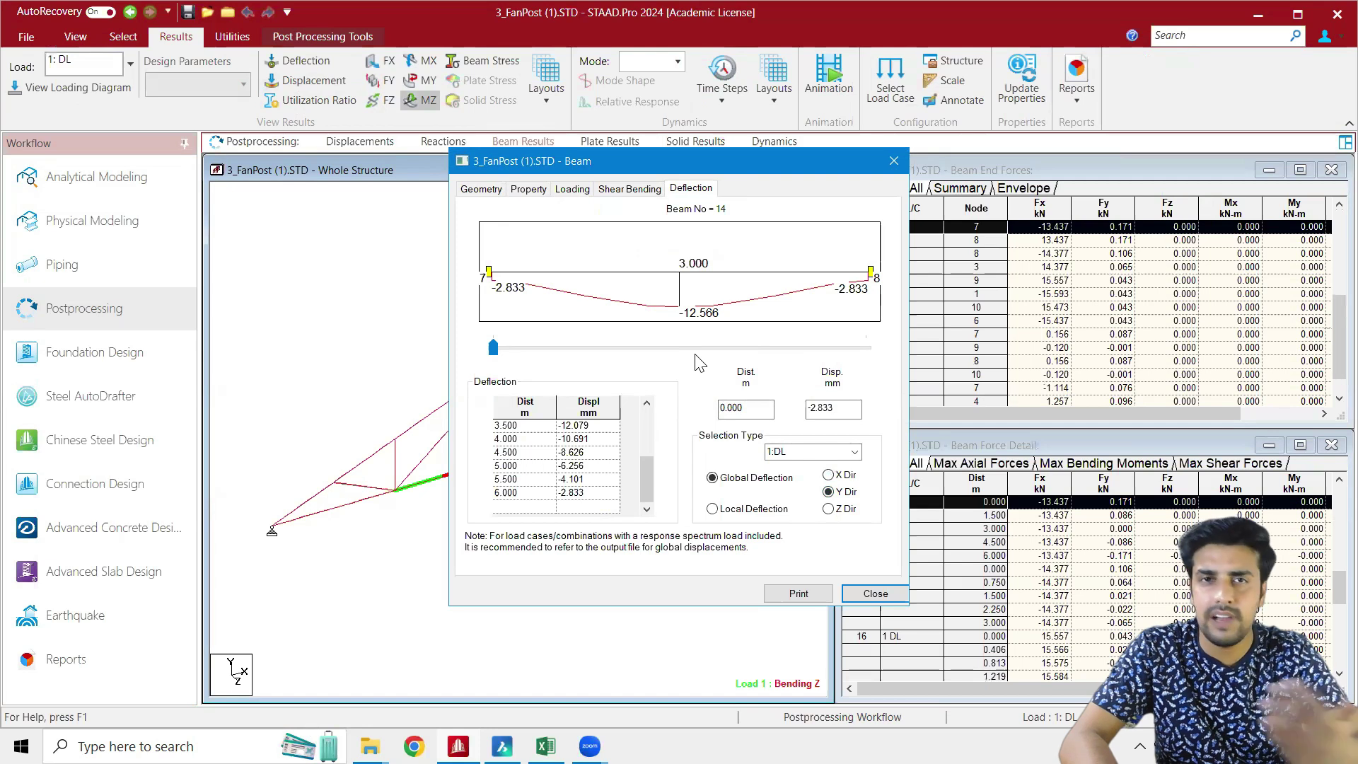
pyautogui.click(876, 594)
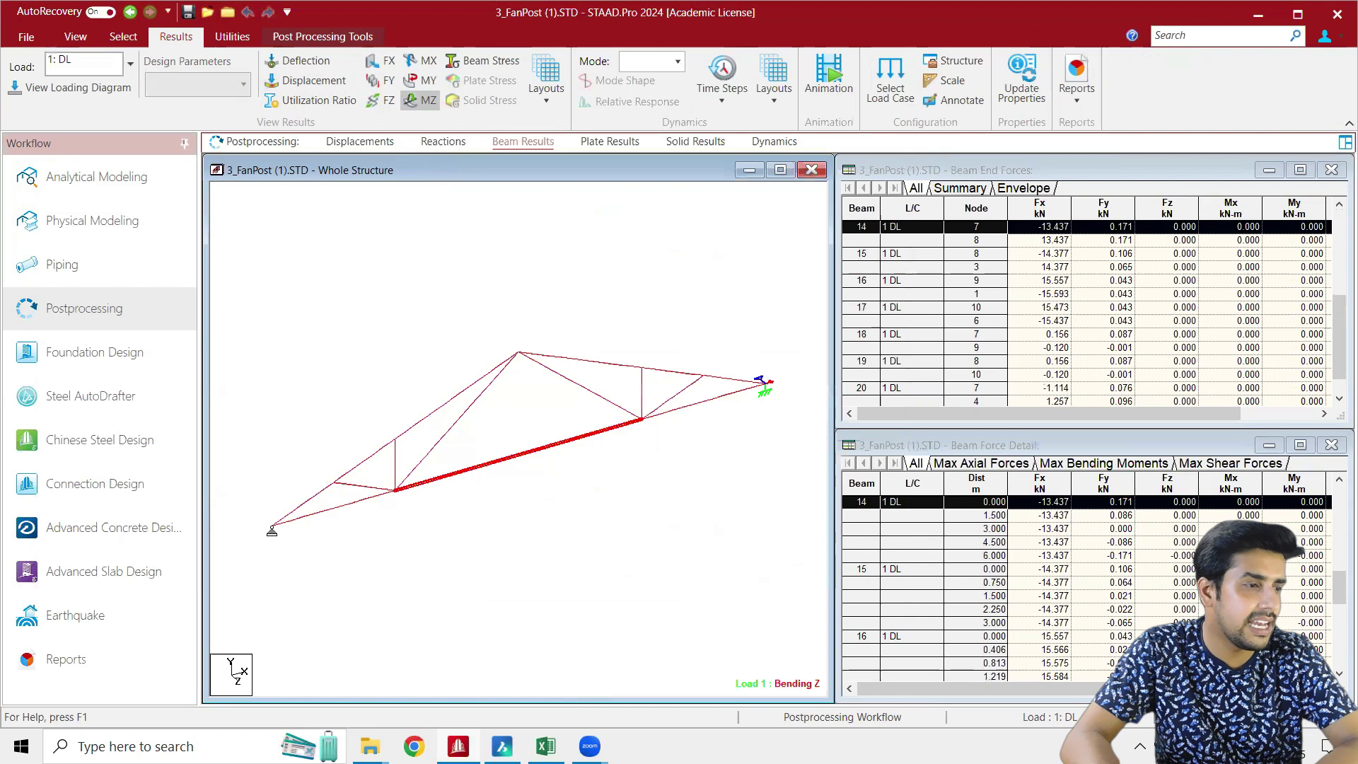
# Switch to the Compare.xlsx workbook in Excel and review the deflection and weight of all four truss types
pyautogui.hotkey('alt', 'Tab')
pyautogui.click(440, 453)
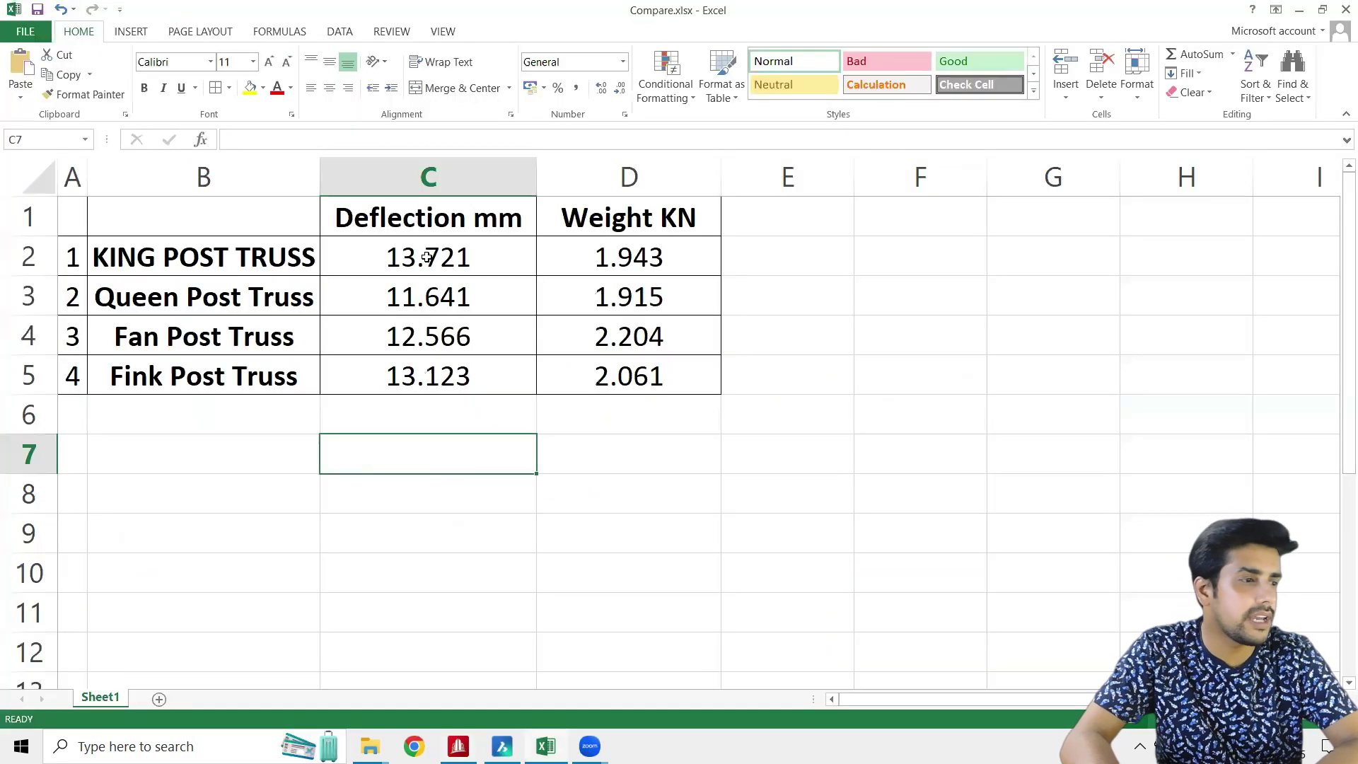
pyautogui.click(427, 257)
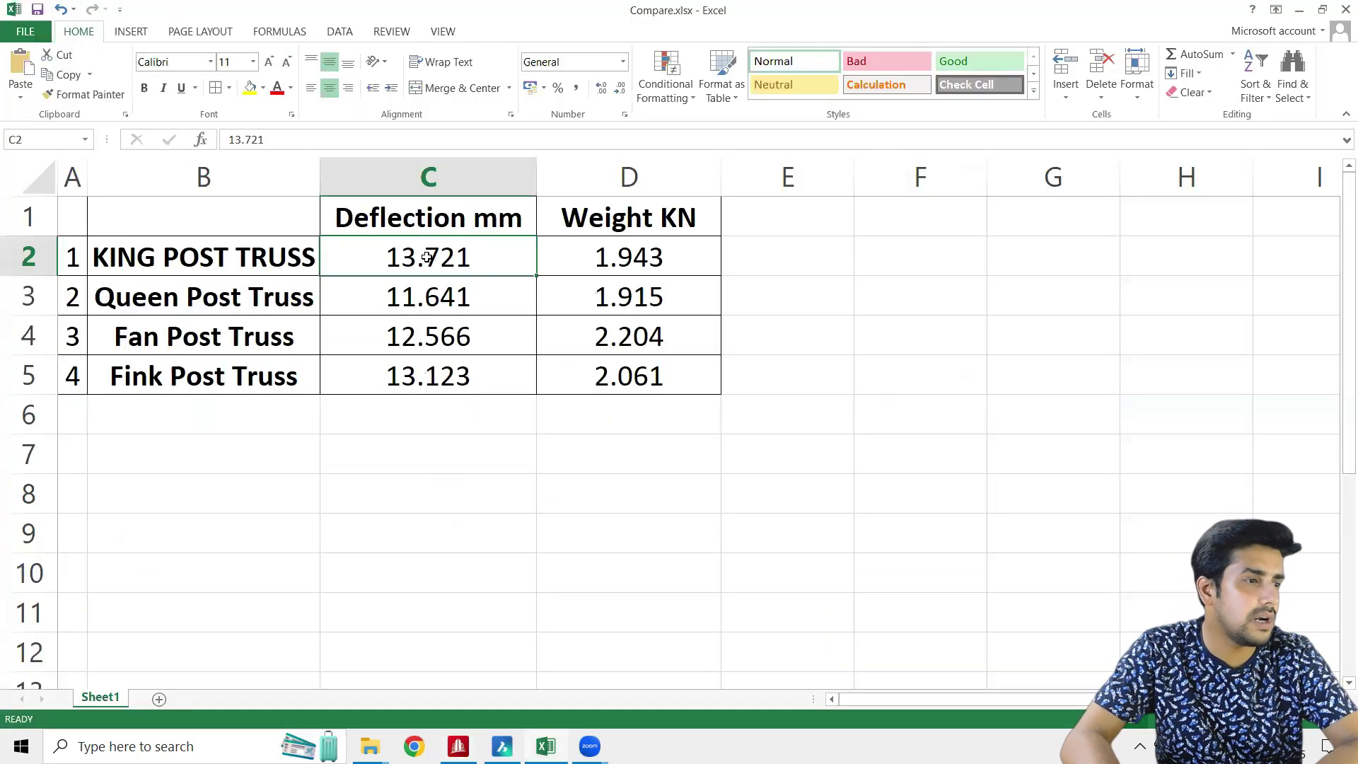
pyautogui.click(420, 303)
pyautogui.click(421, 351)
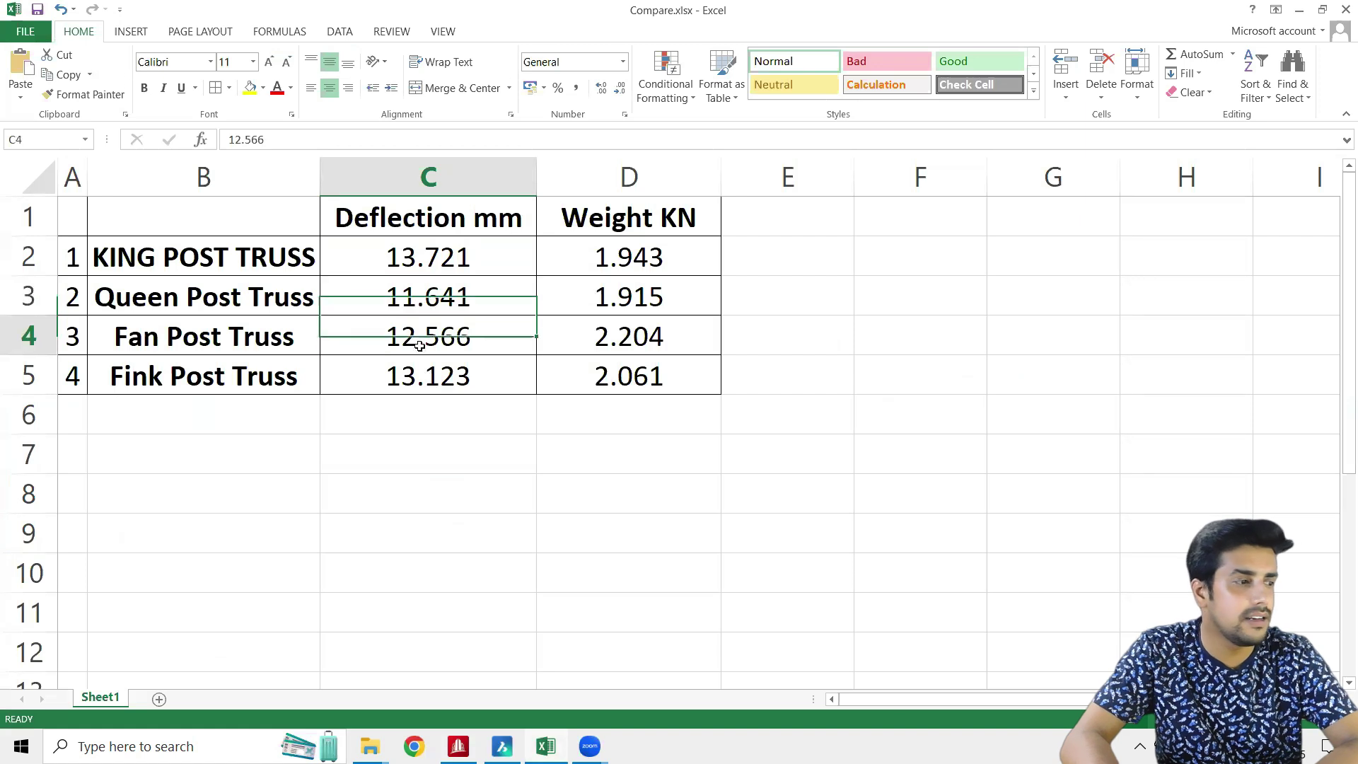
pyautogui.click(430, 386)
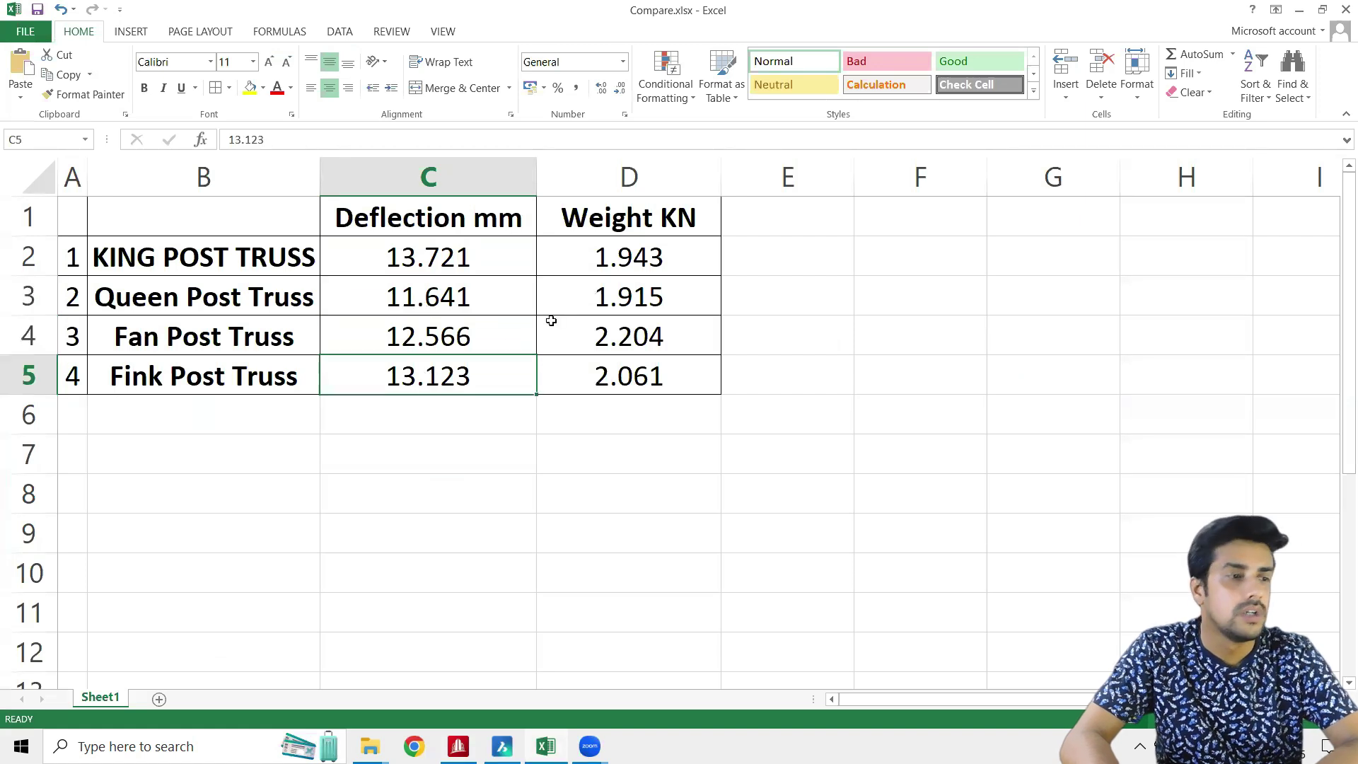
pyautogui.click(632, 263)
pyautogui.click(641, 291)
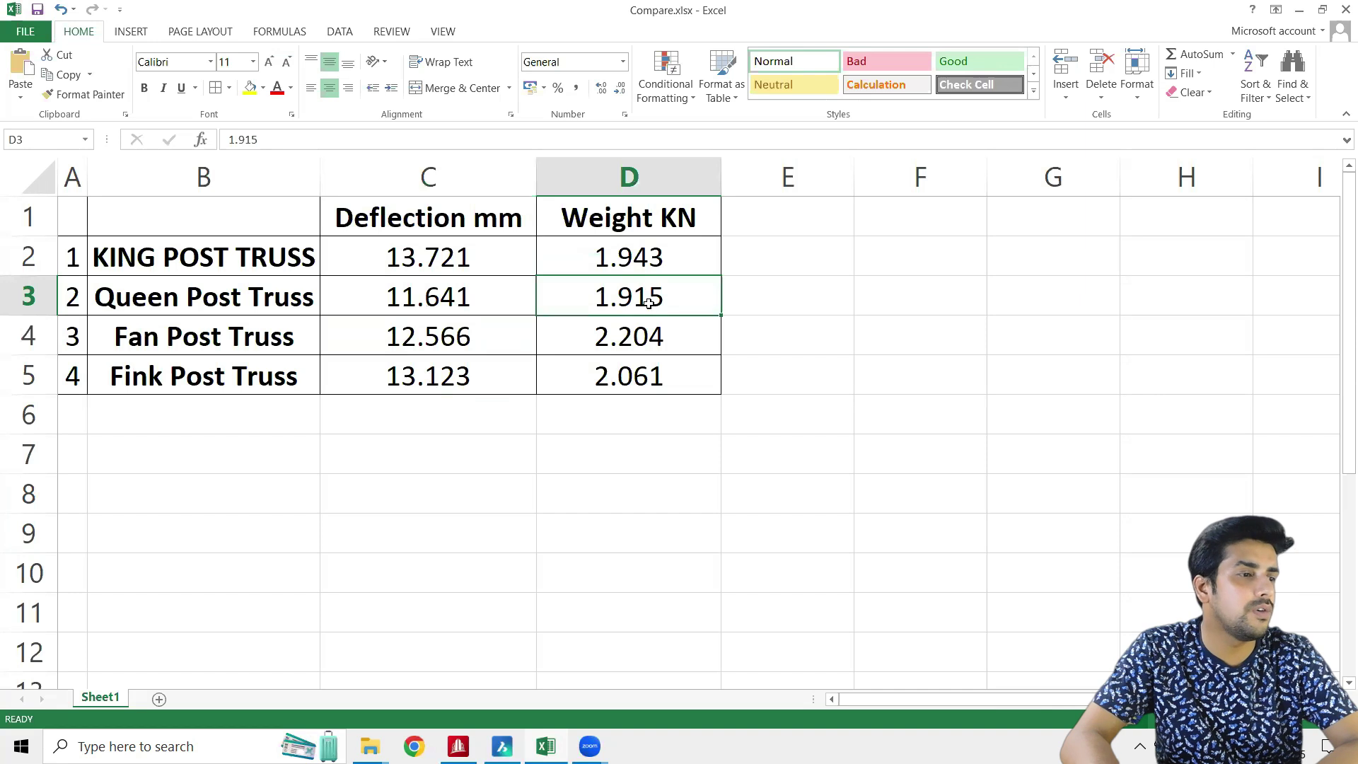
pyautogui.click(661, 345)
pyautogui.click(663, 376)
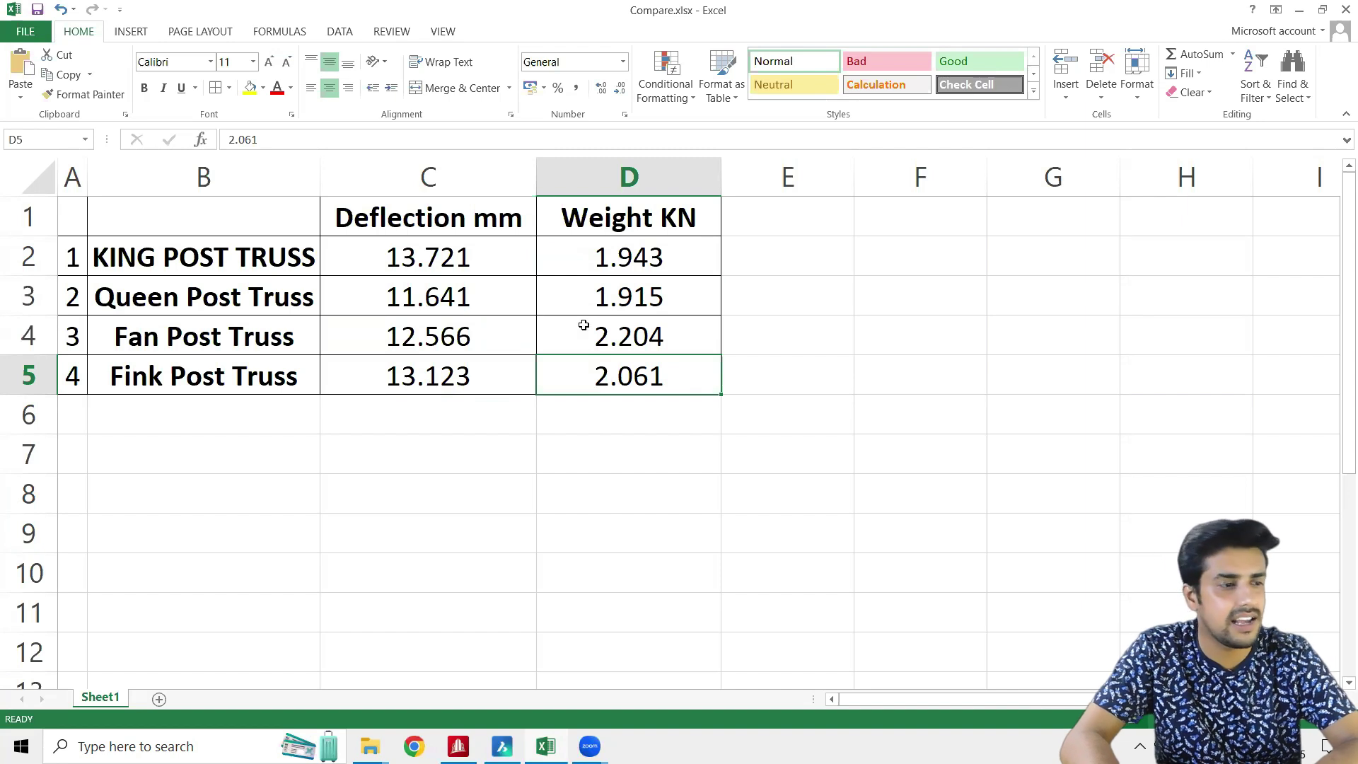
# Fill the King Post Truss deflection cell C2 and the Fan Post Truss weight cell D4 with red
pyautogui.click(452, 258)
pyautogui.click(263, 88)
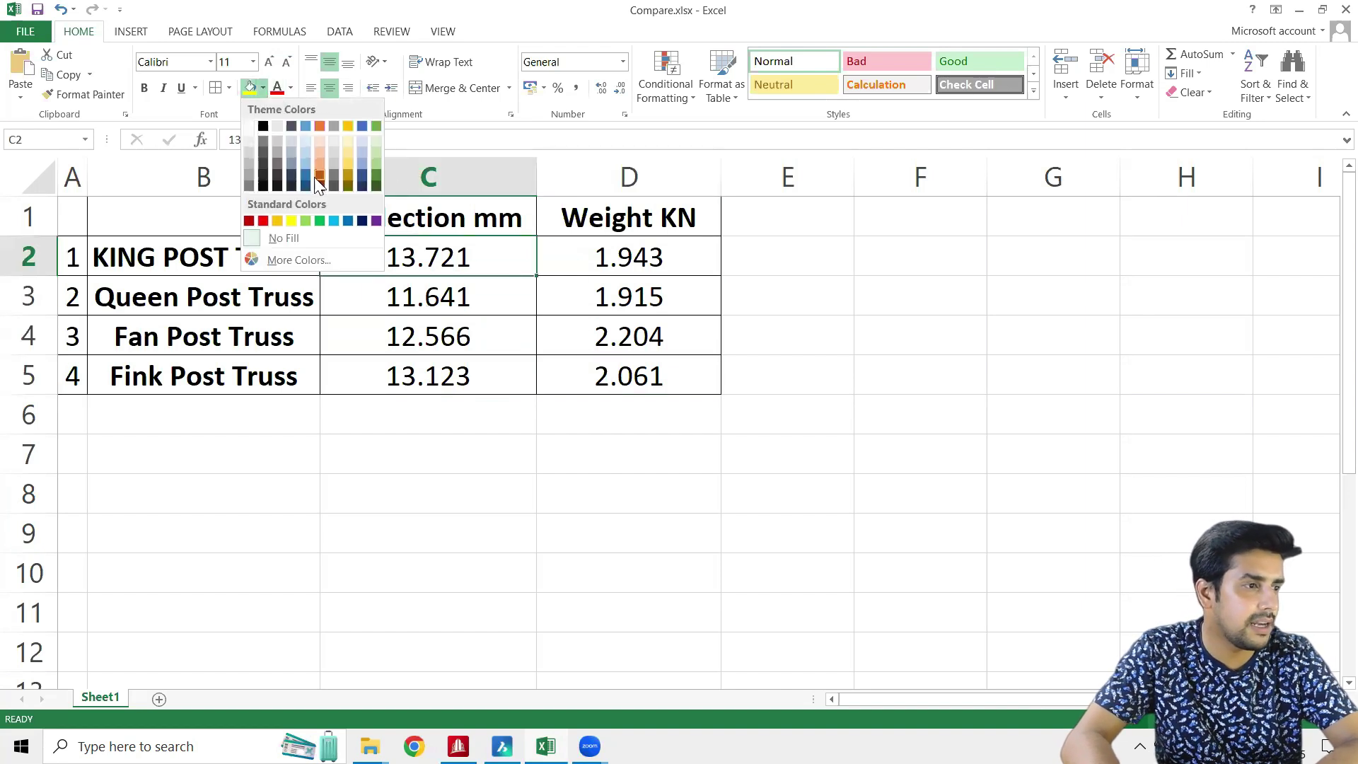
pyautogui.click(263, 220)
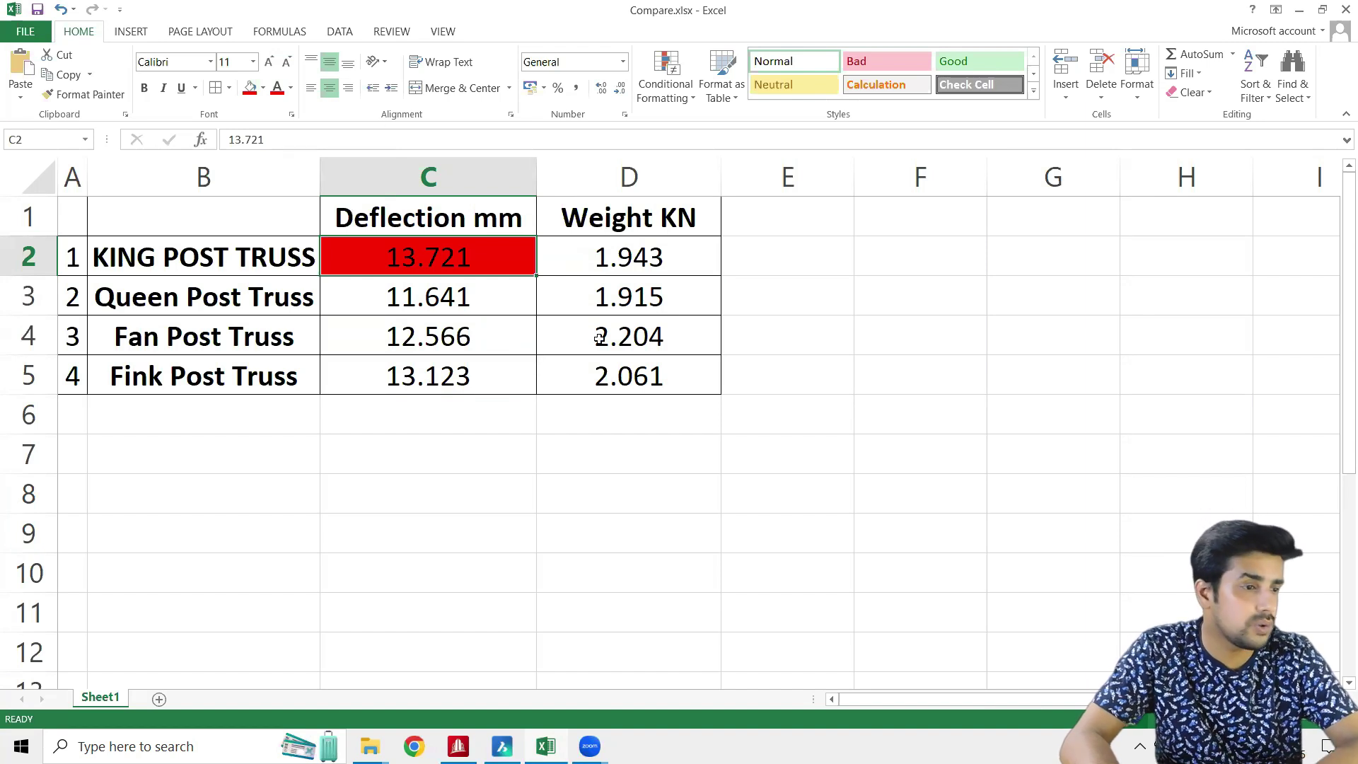
pyautogui.click(600, 339)
pyautogui.click(249, 88)
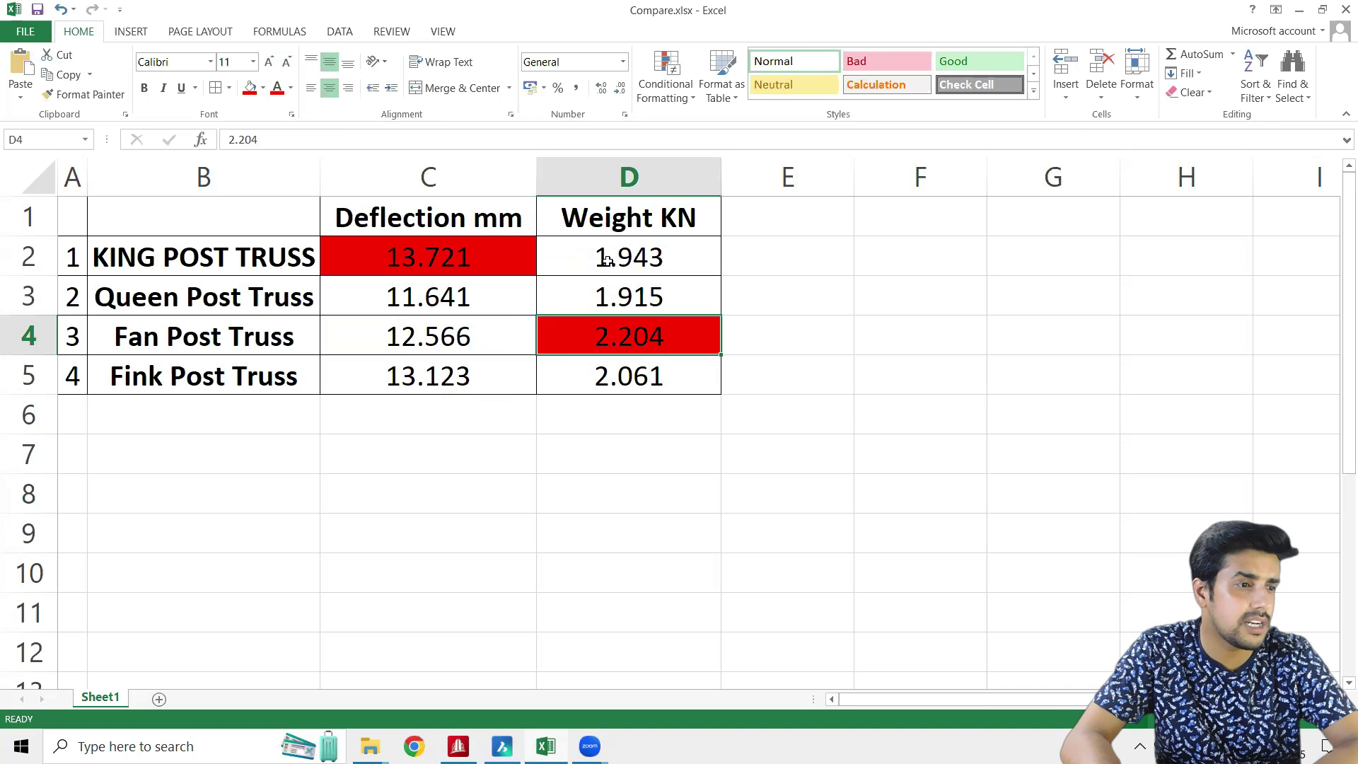
# Check the Queen Post Truss values, then open 2_Queen.jfif from the Roof Truss folder and enlarge it to examine the truss layout
pyautogui.click(611, 295)
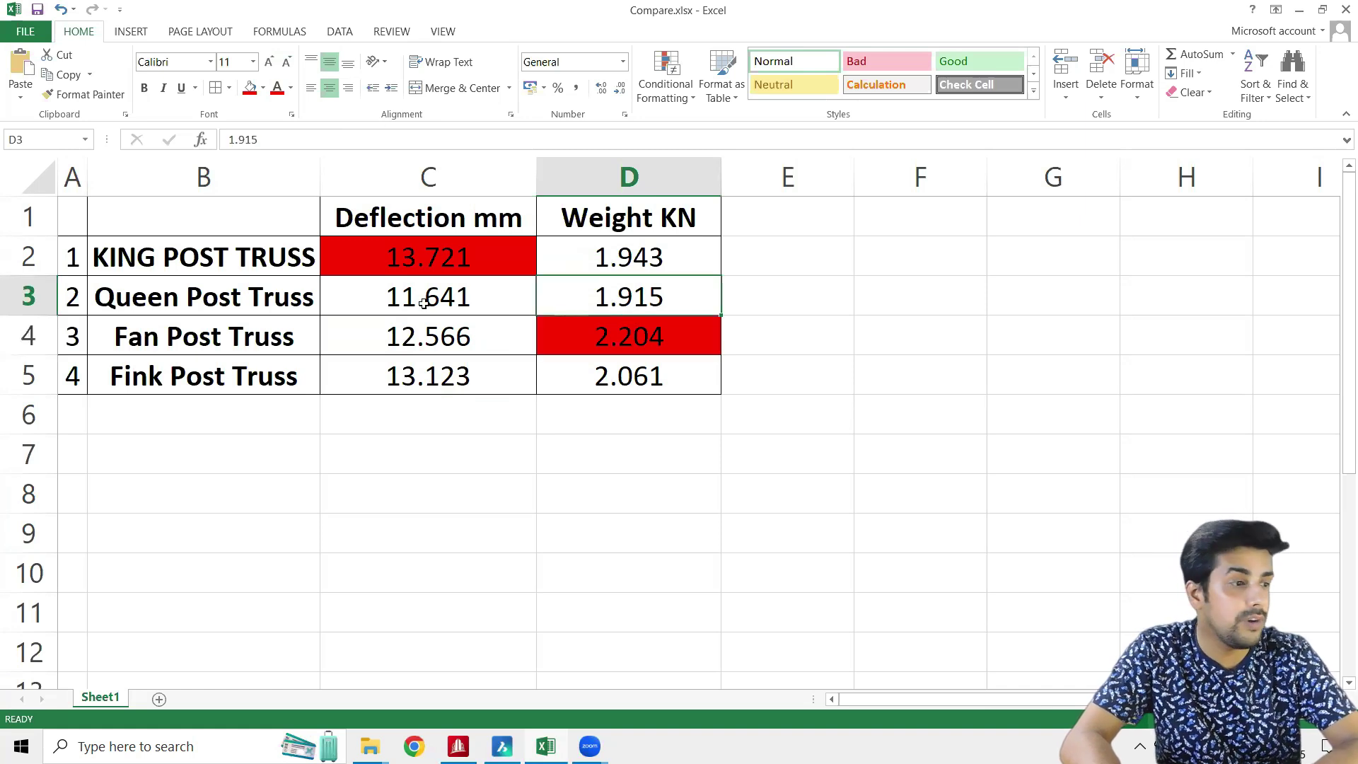
pyautogui.click(423, 302)
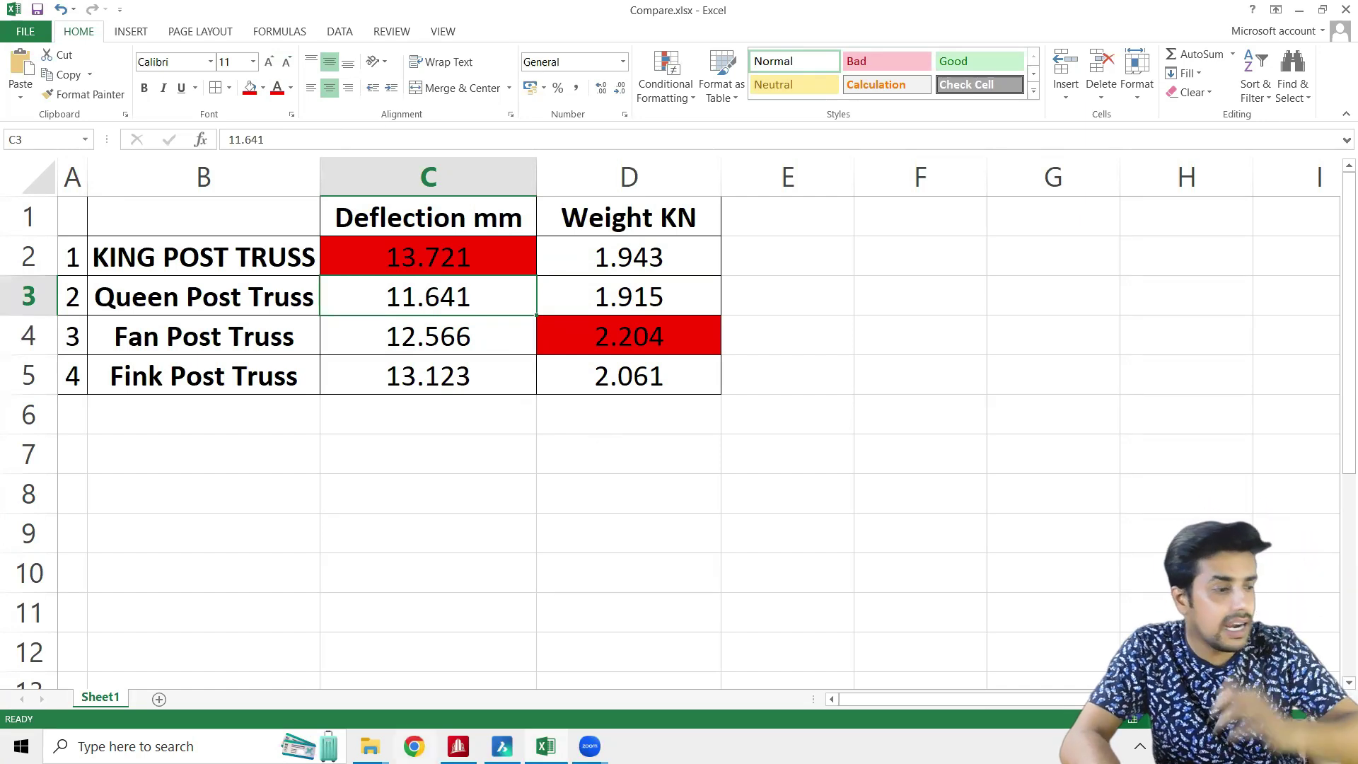
pyautogui.click(369, 746)
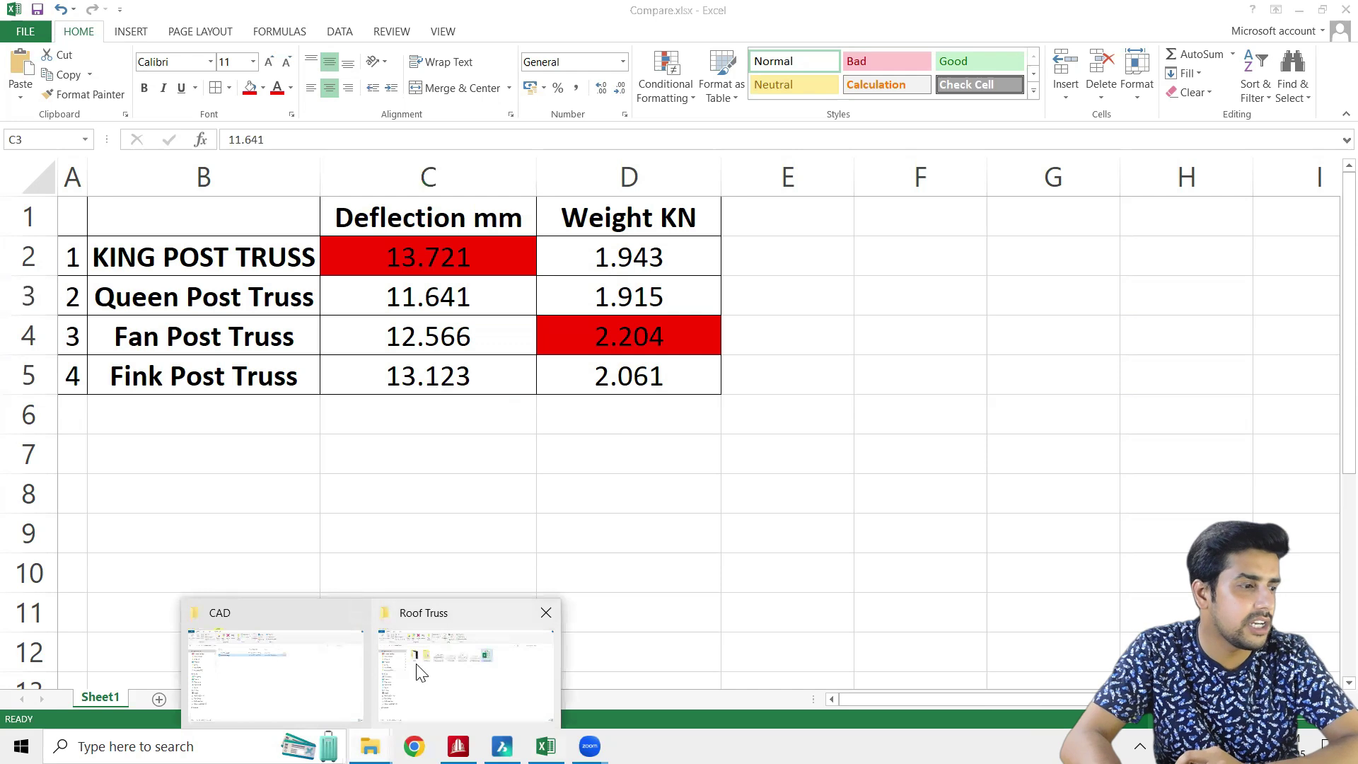
pyautogui.click(420, 672)
pyautogui.click(586, 246)
pyautogui.doubleClick(584, 244)
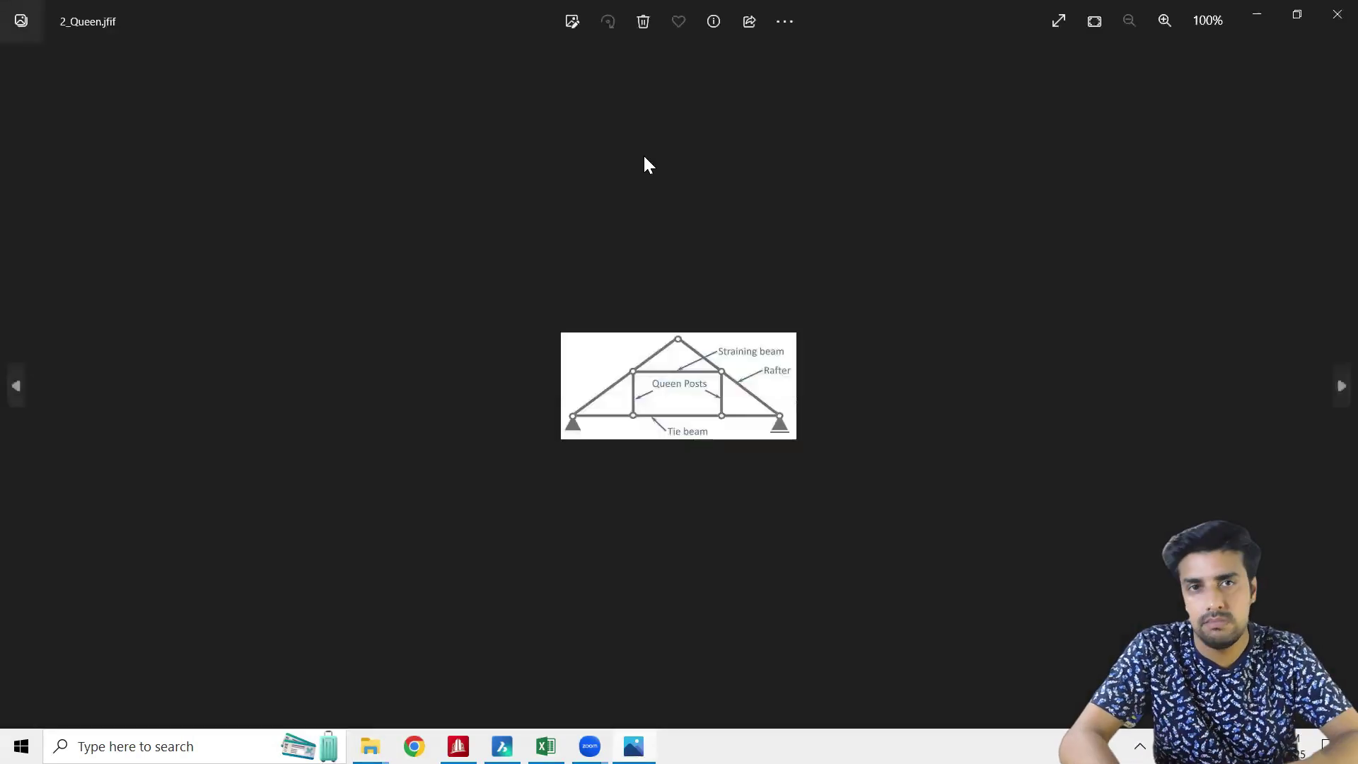
pyautogui.keyDown('ctrl'); pyautogui.scroll(5, 593, 467); pyautogui.keyUp('ctrl')
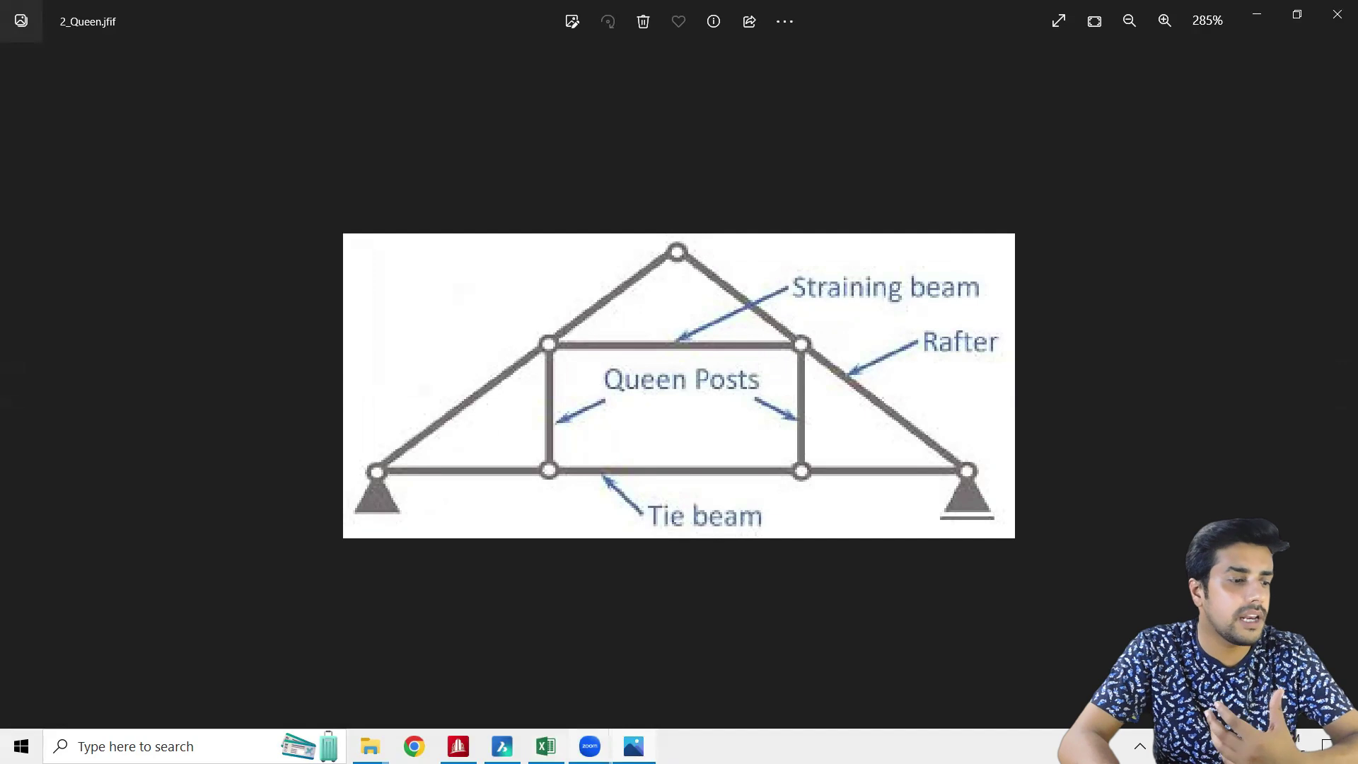
# Switch back to the Excel comparison and fill the Queen Post Truss deflection and weight cells C3:D3 with light green
pyautogui.hotkey('alt', 'Tab')
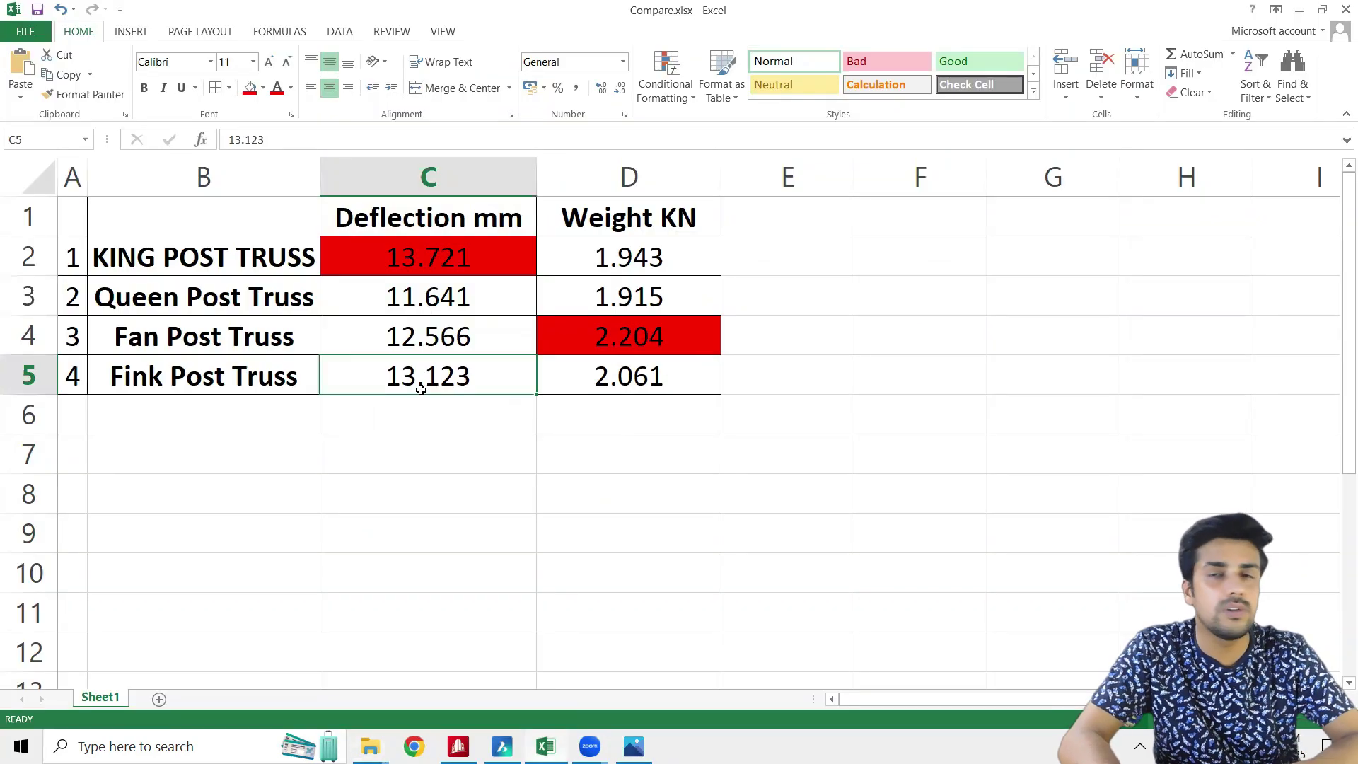
pyautogui.moveTo(452, 295); pyautogui.dragTo(556, 285)
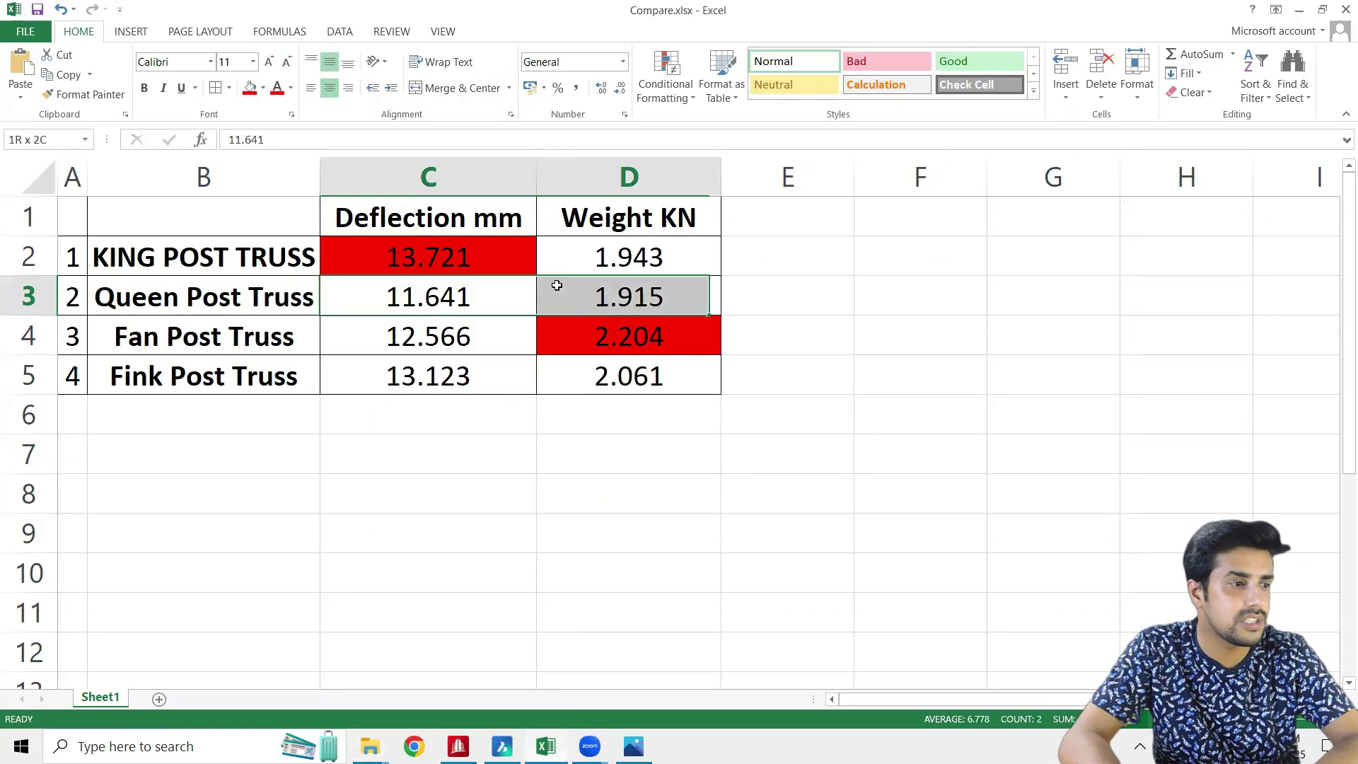
pyautogui.click(263, 88)
pyautogui.click(311, 221)
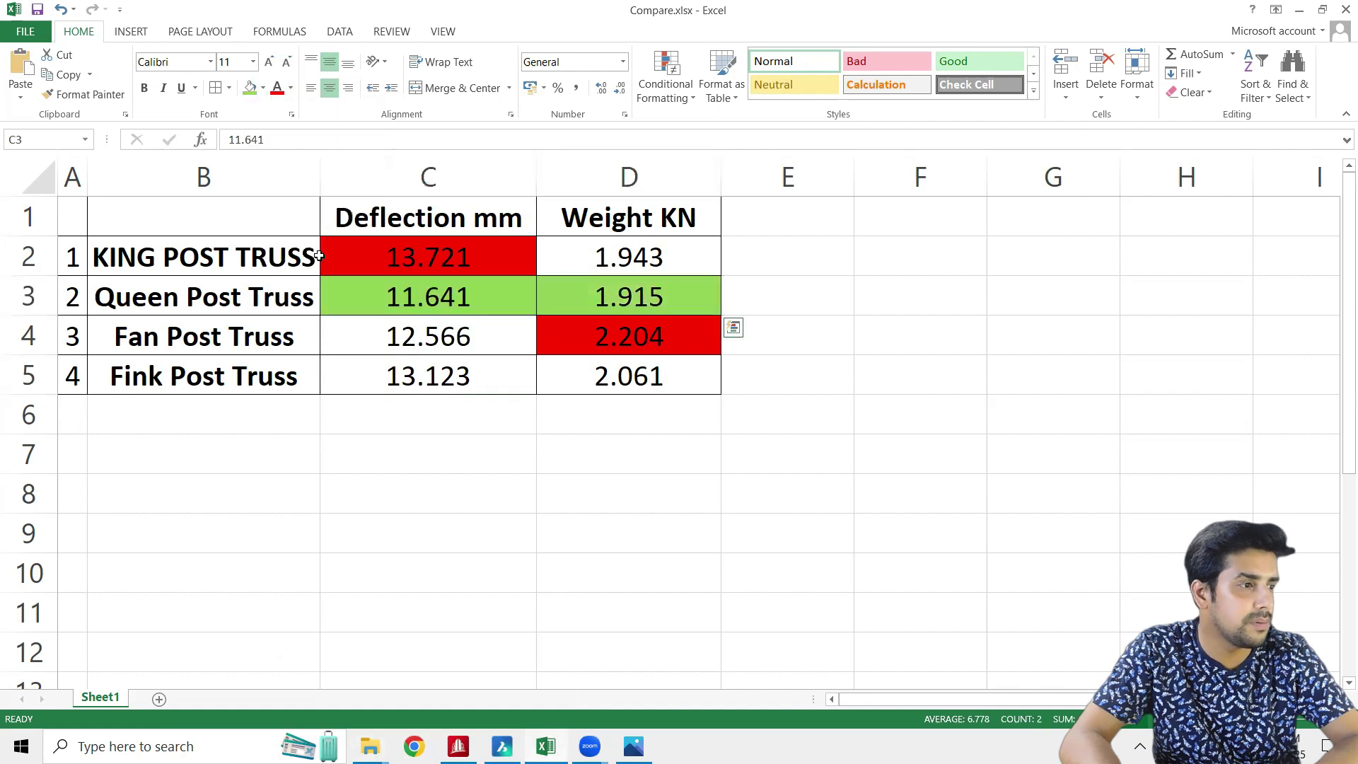
pyautogui.click(456, 401)
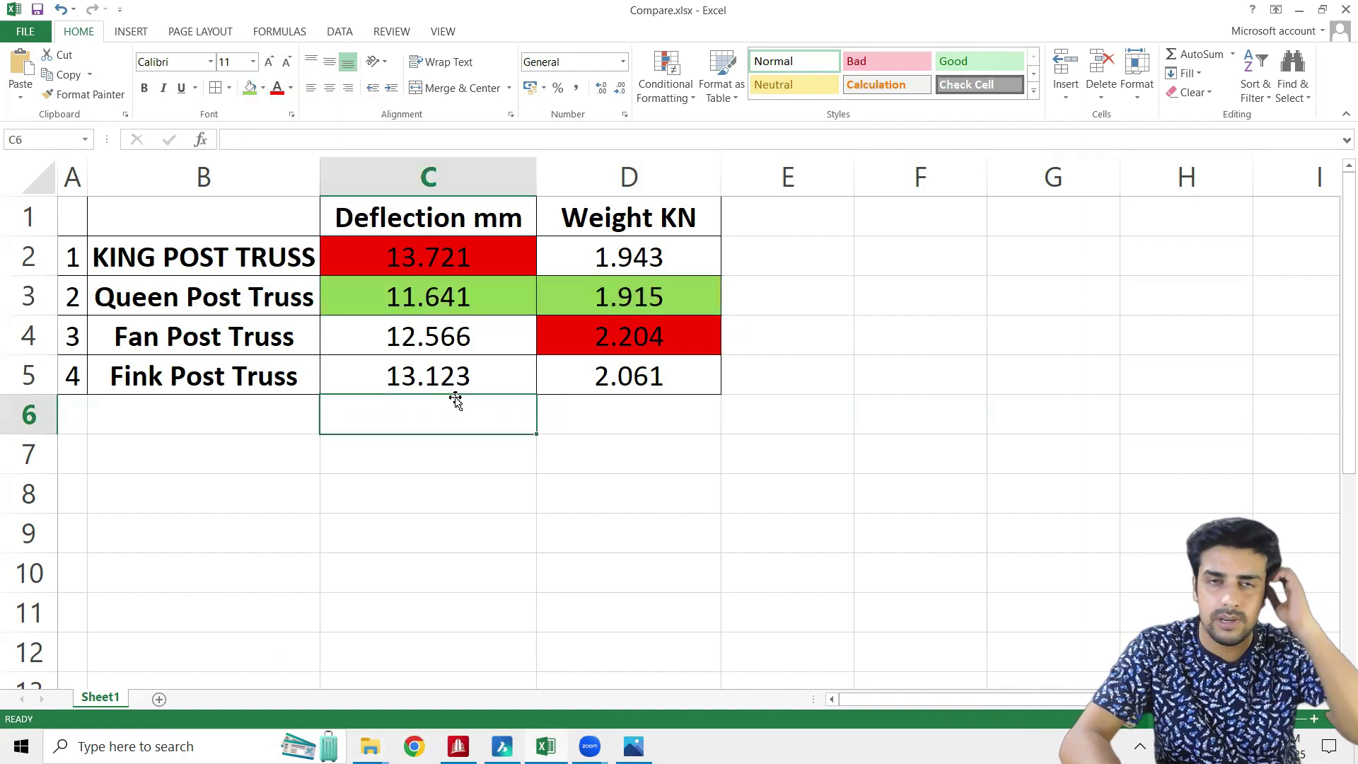